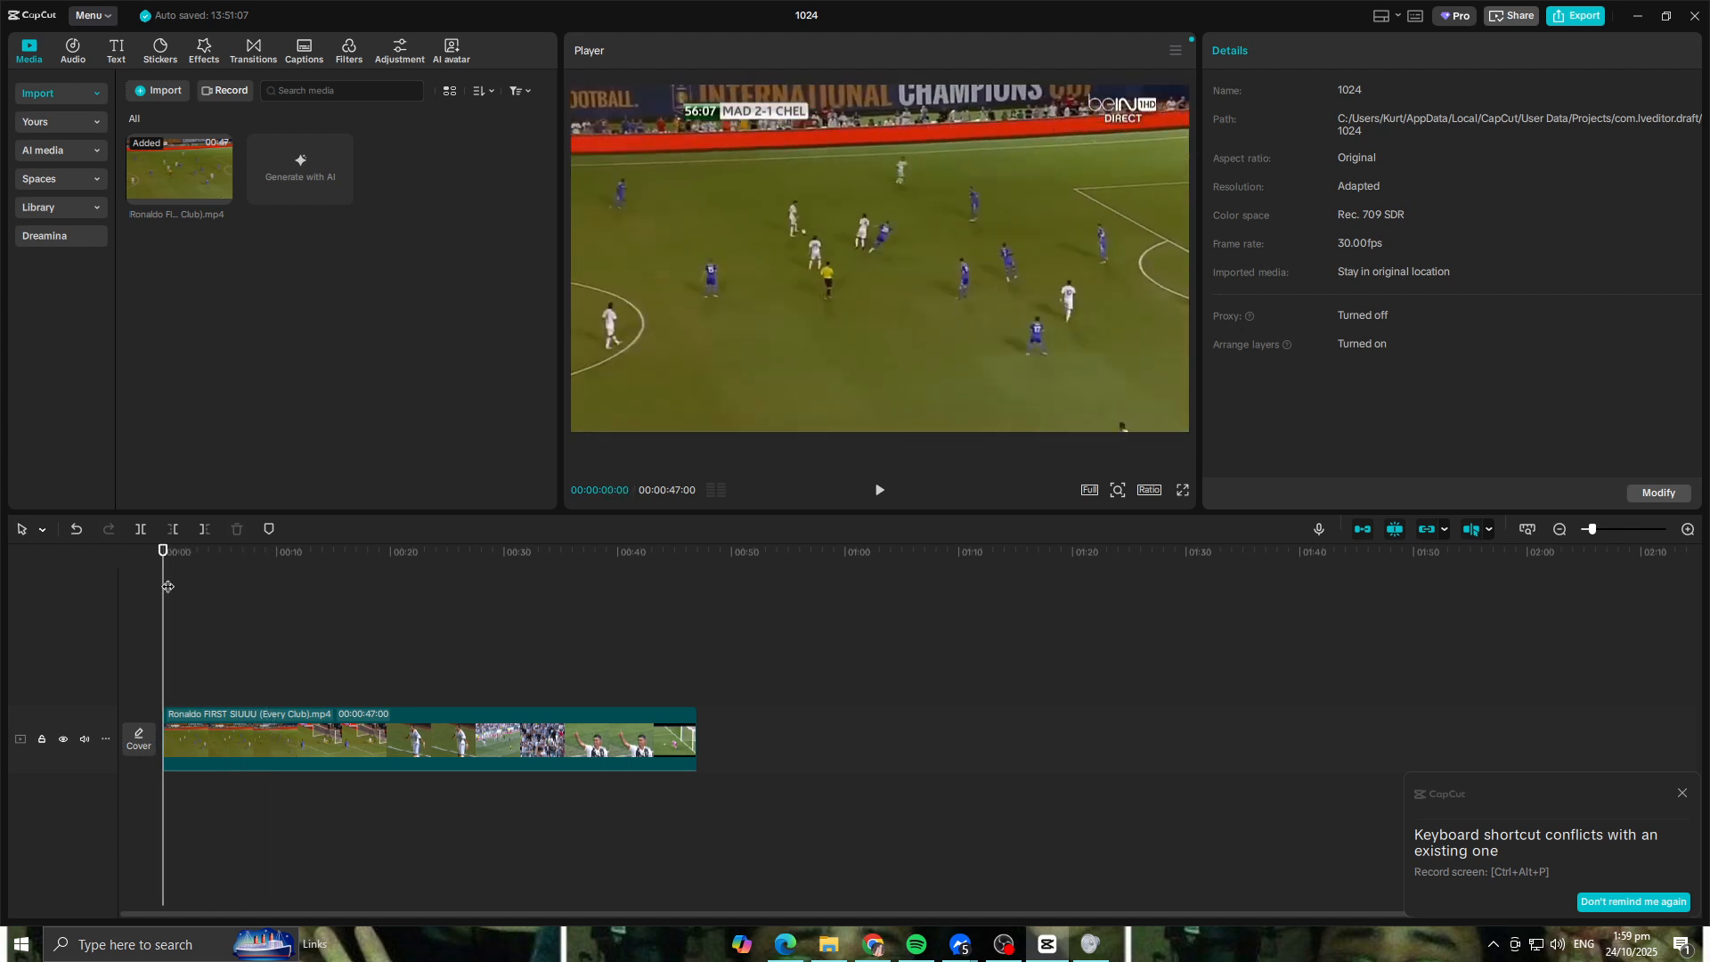
Step: Play the Ronaldo video through the first celebration and split it at about 00:00:20:03, where the next match begins
key(space)
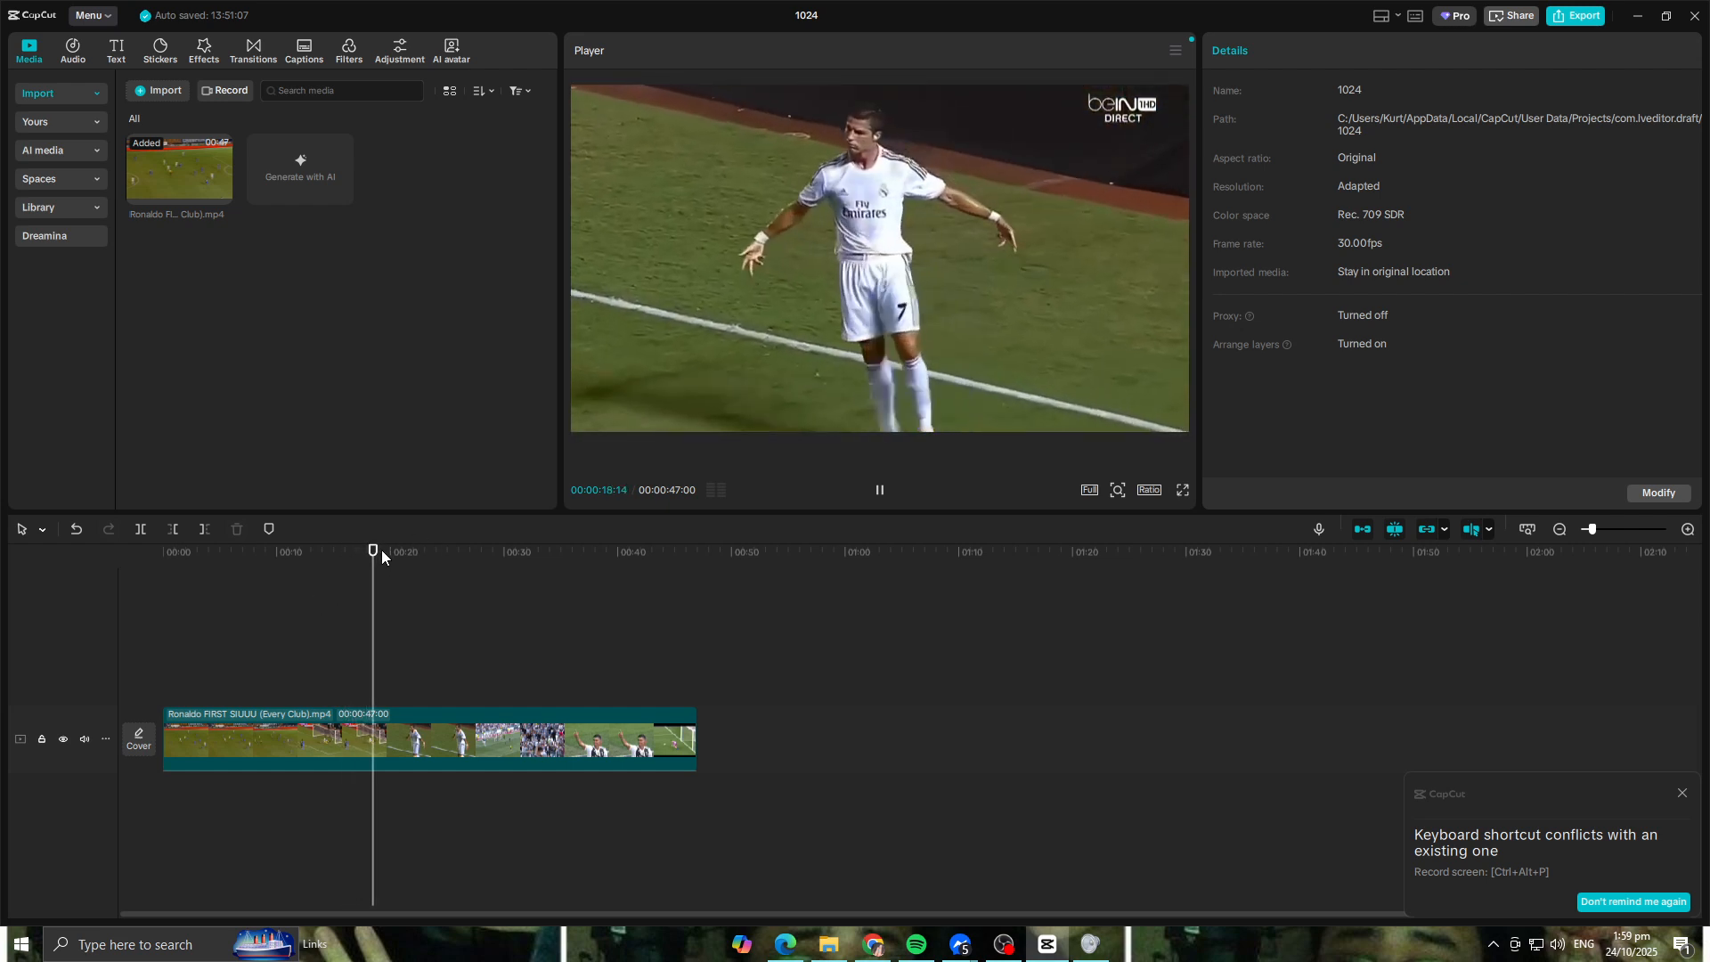
key(space)
key(space)
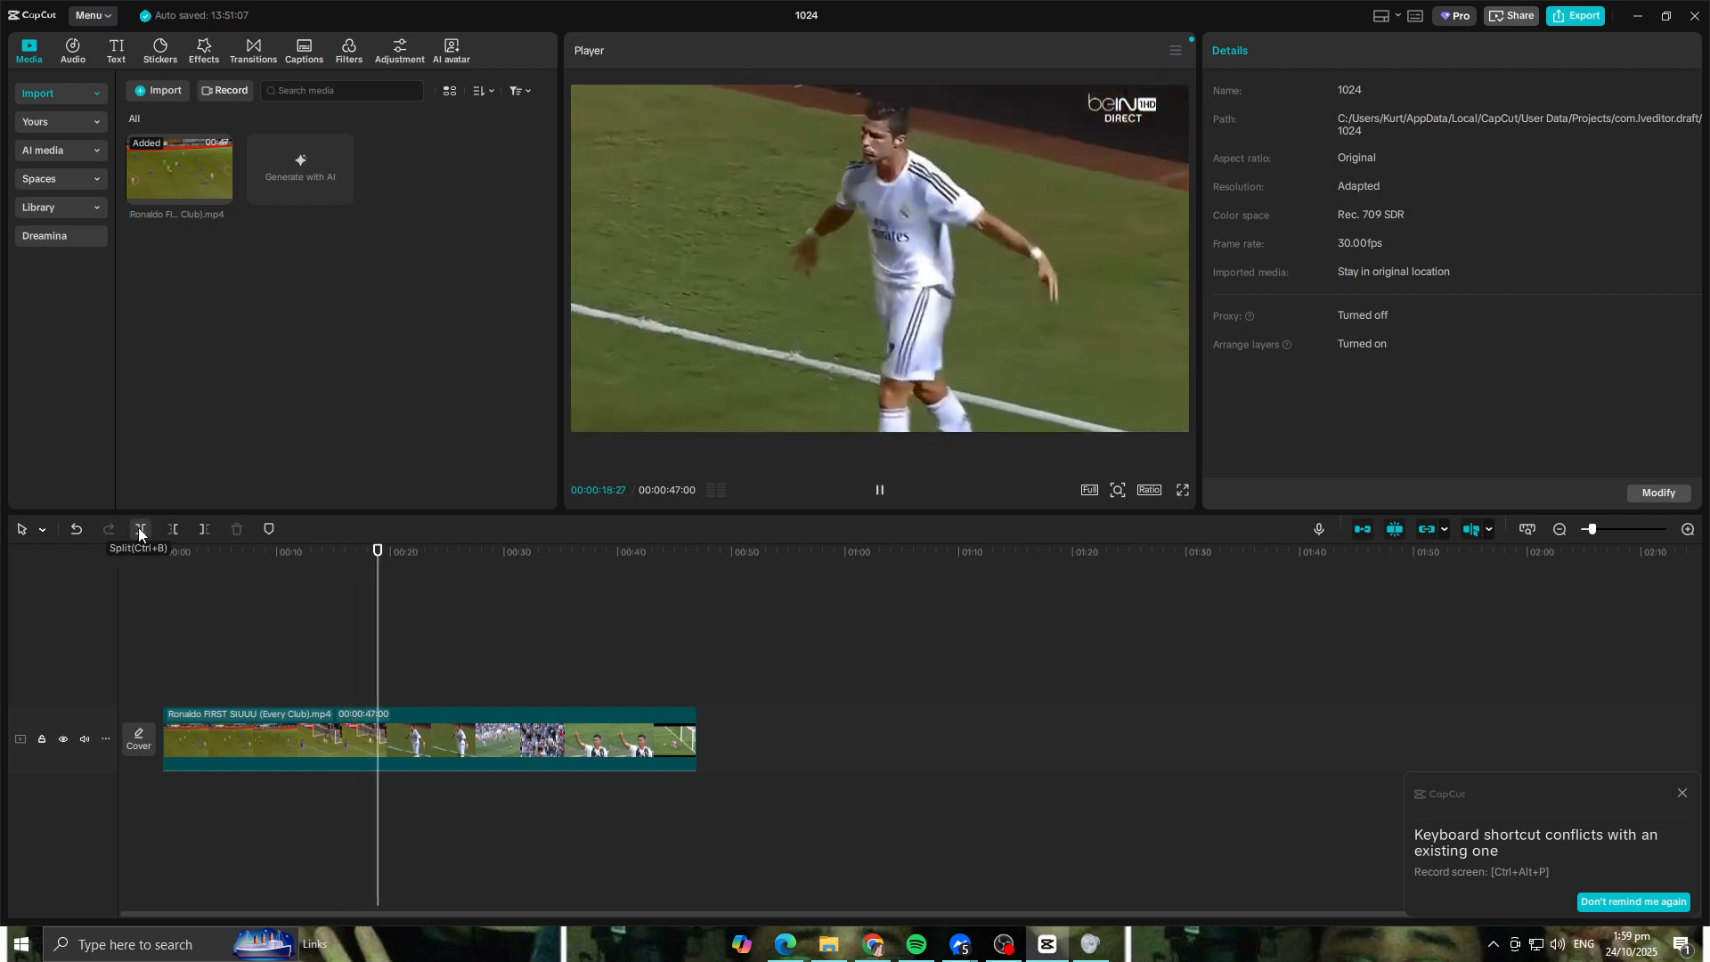
click(139, 529)
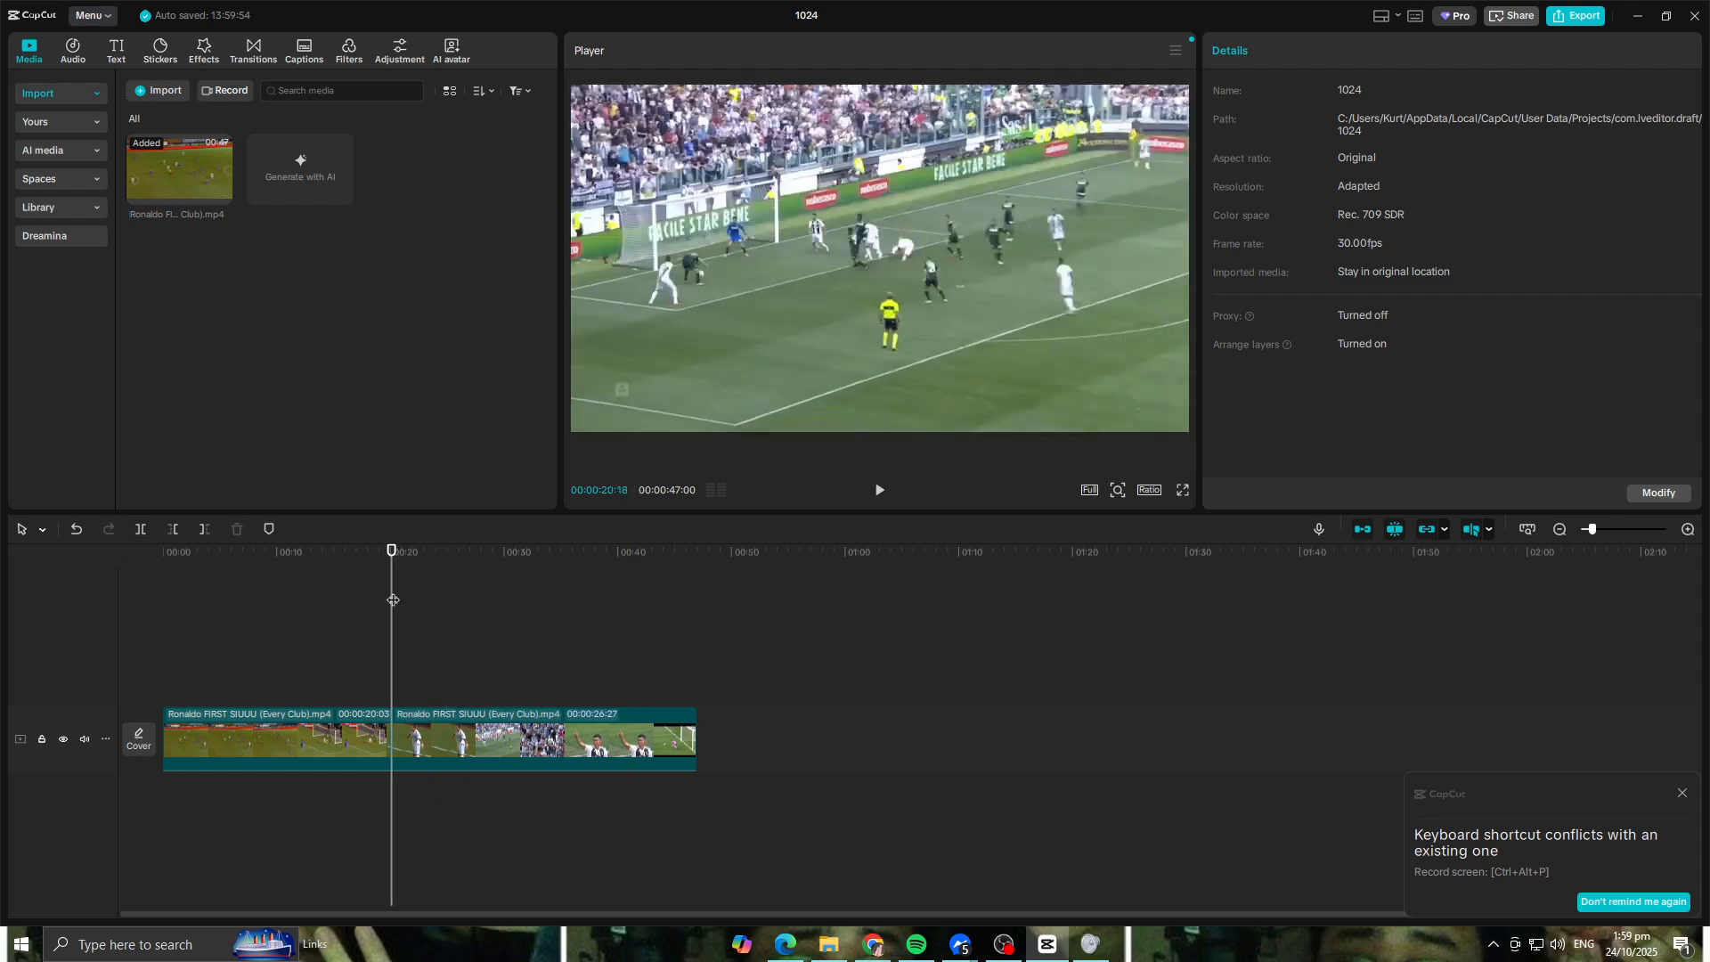
Step: Split the first clip at 00:00:17:00 and delete the short segment between that cut and the next match
drag(365, 557, 381, 581)
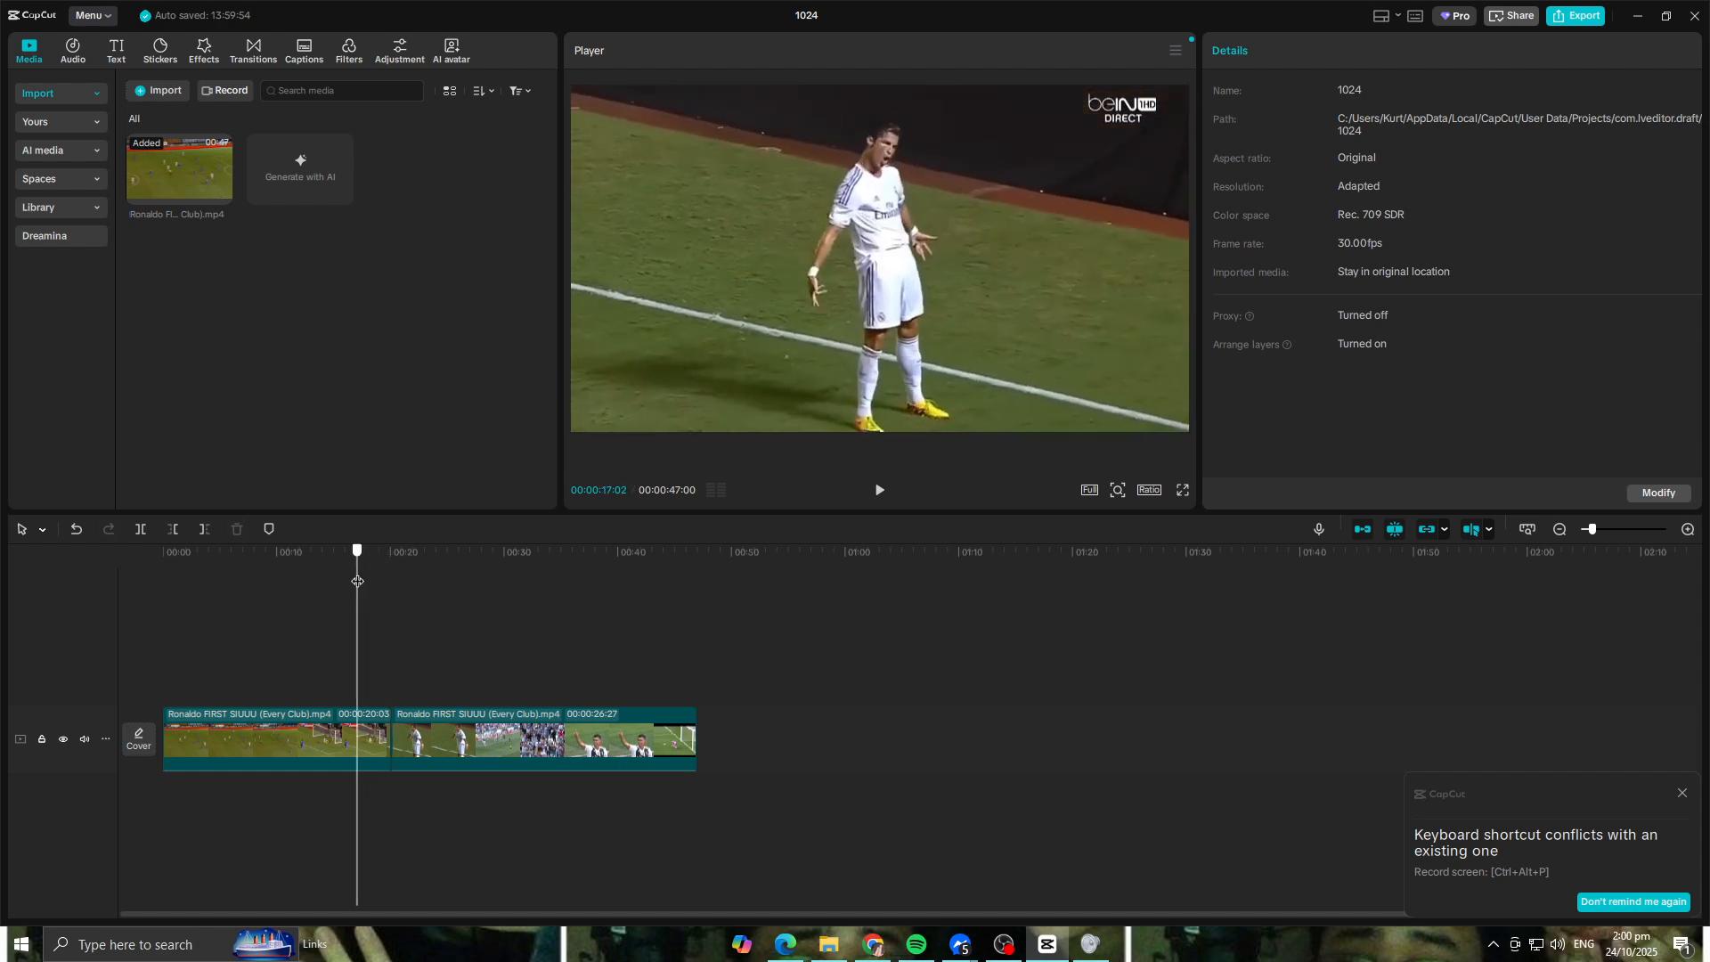
drag(356, 581, 357, 580)
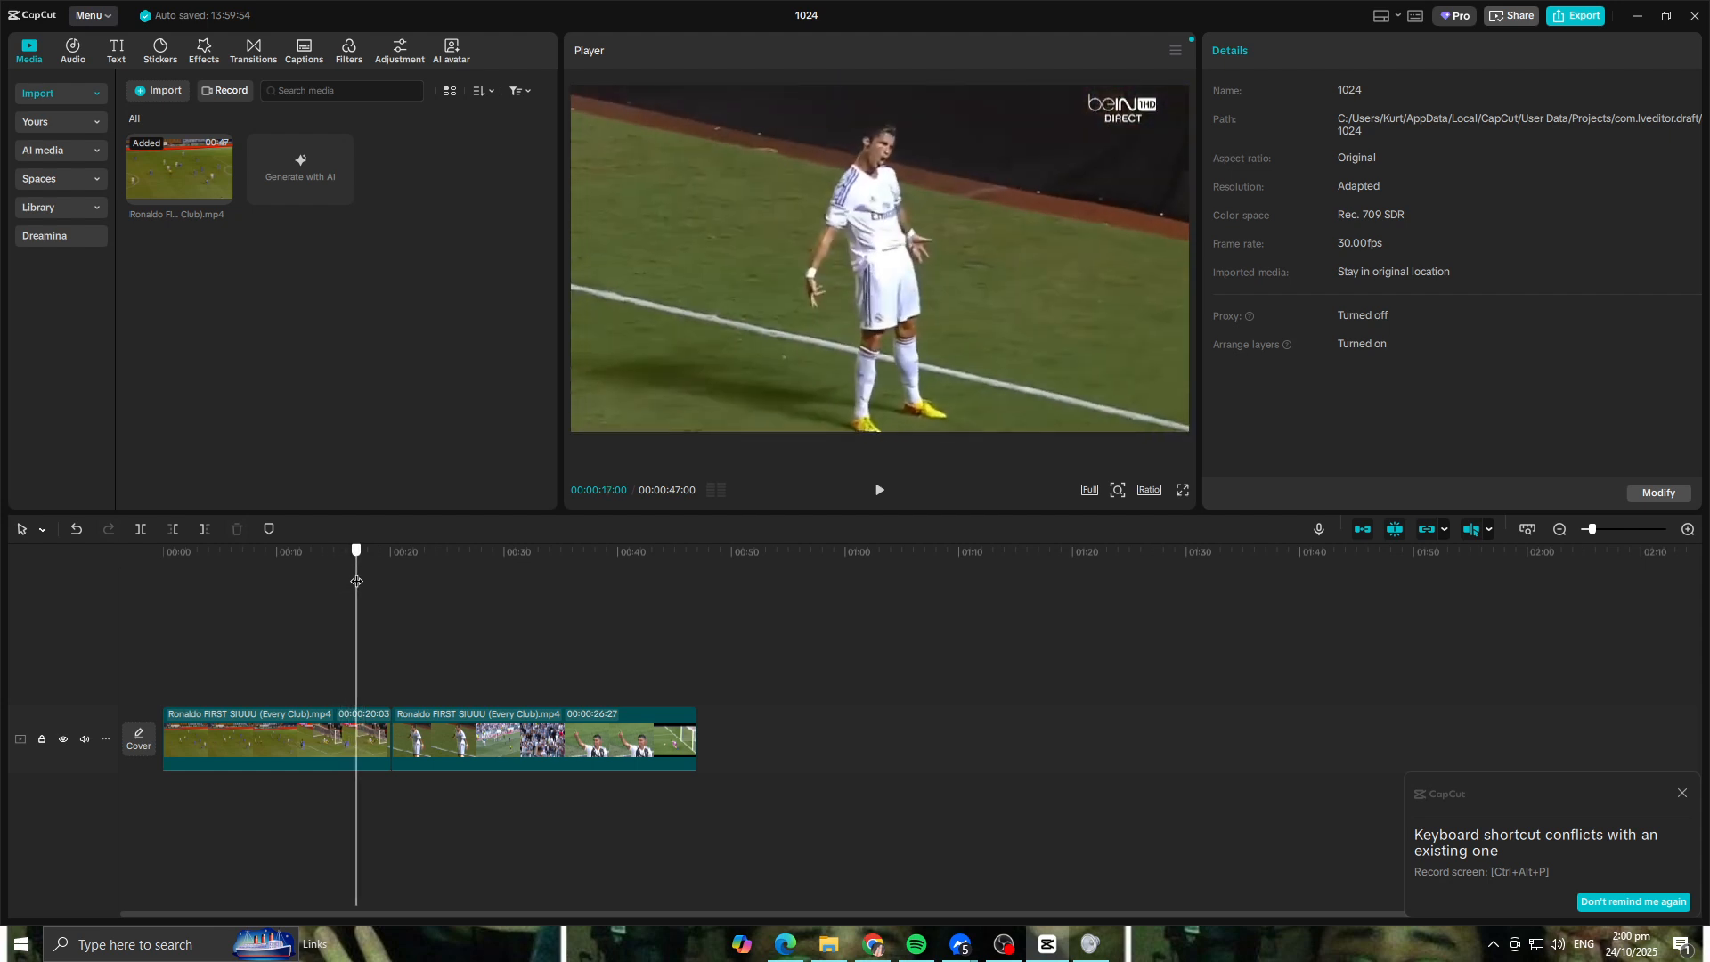
click(140, 529)
drag(361, 554, 196, 557)
click(375, 737)
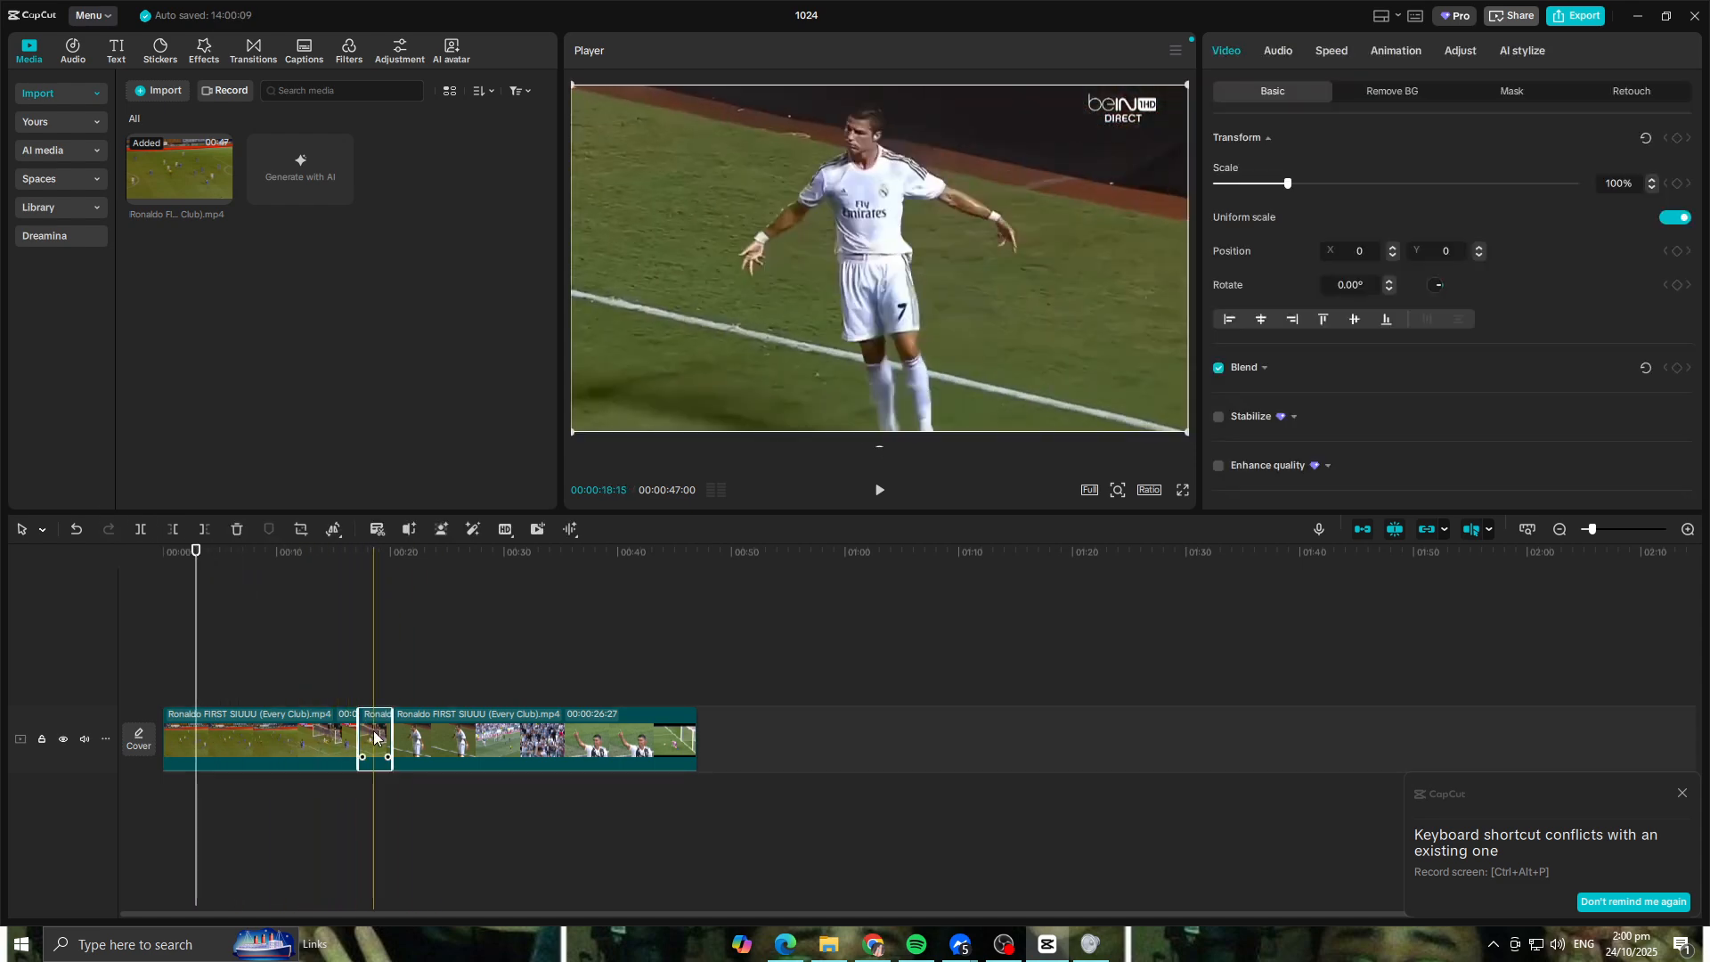
key(Delete)
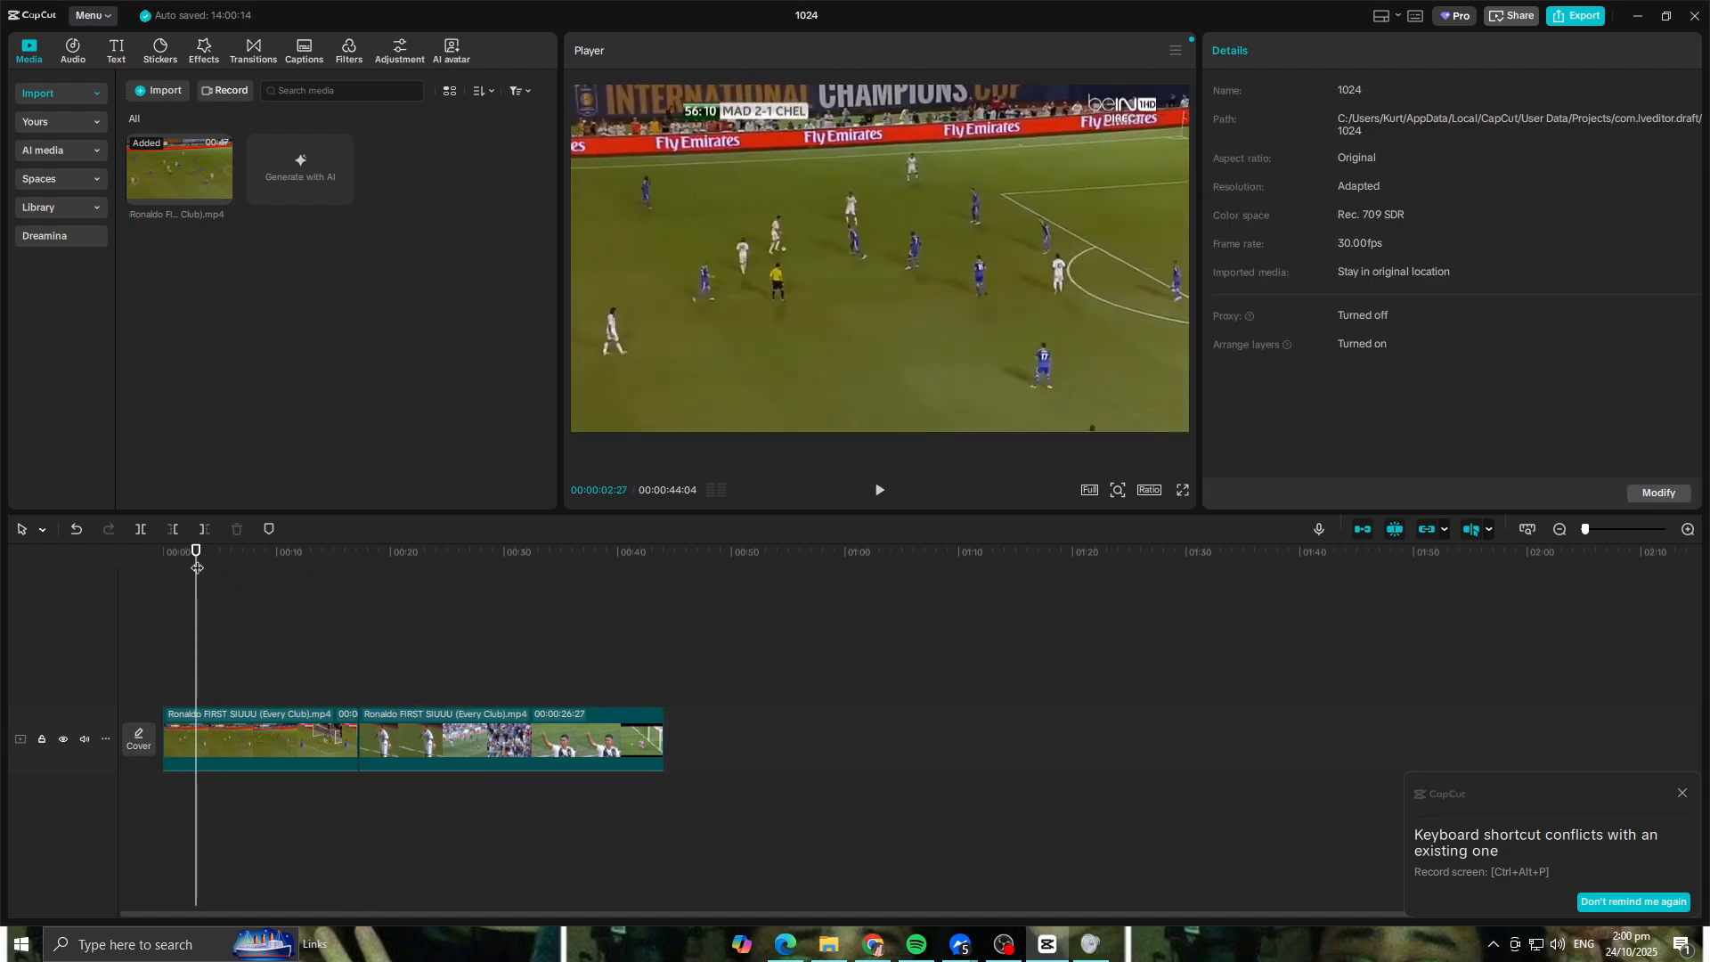
Step: Split the first clip at about 7 seconds, just before the attack on goal, and delete the opening part
drag(180, 563, 240, 597)
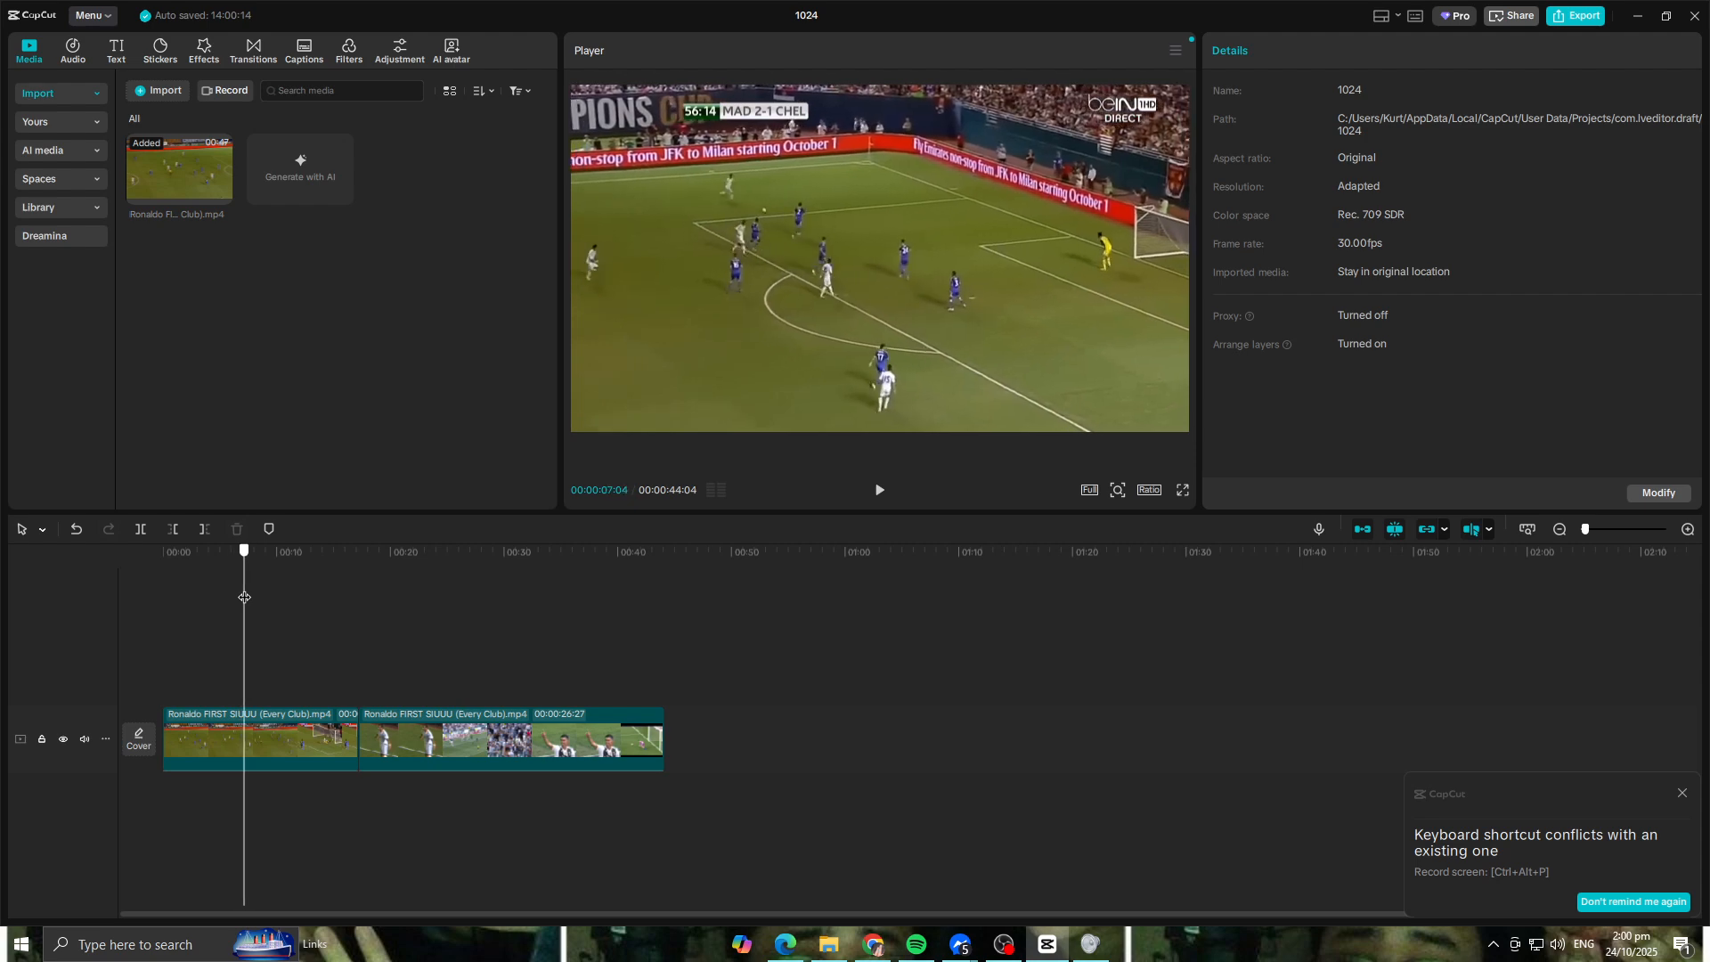
click(141, 529)
click(214, 724)
key(Delete)
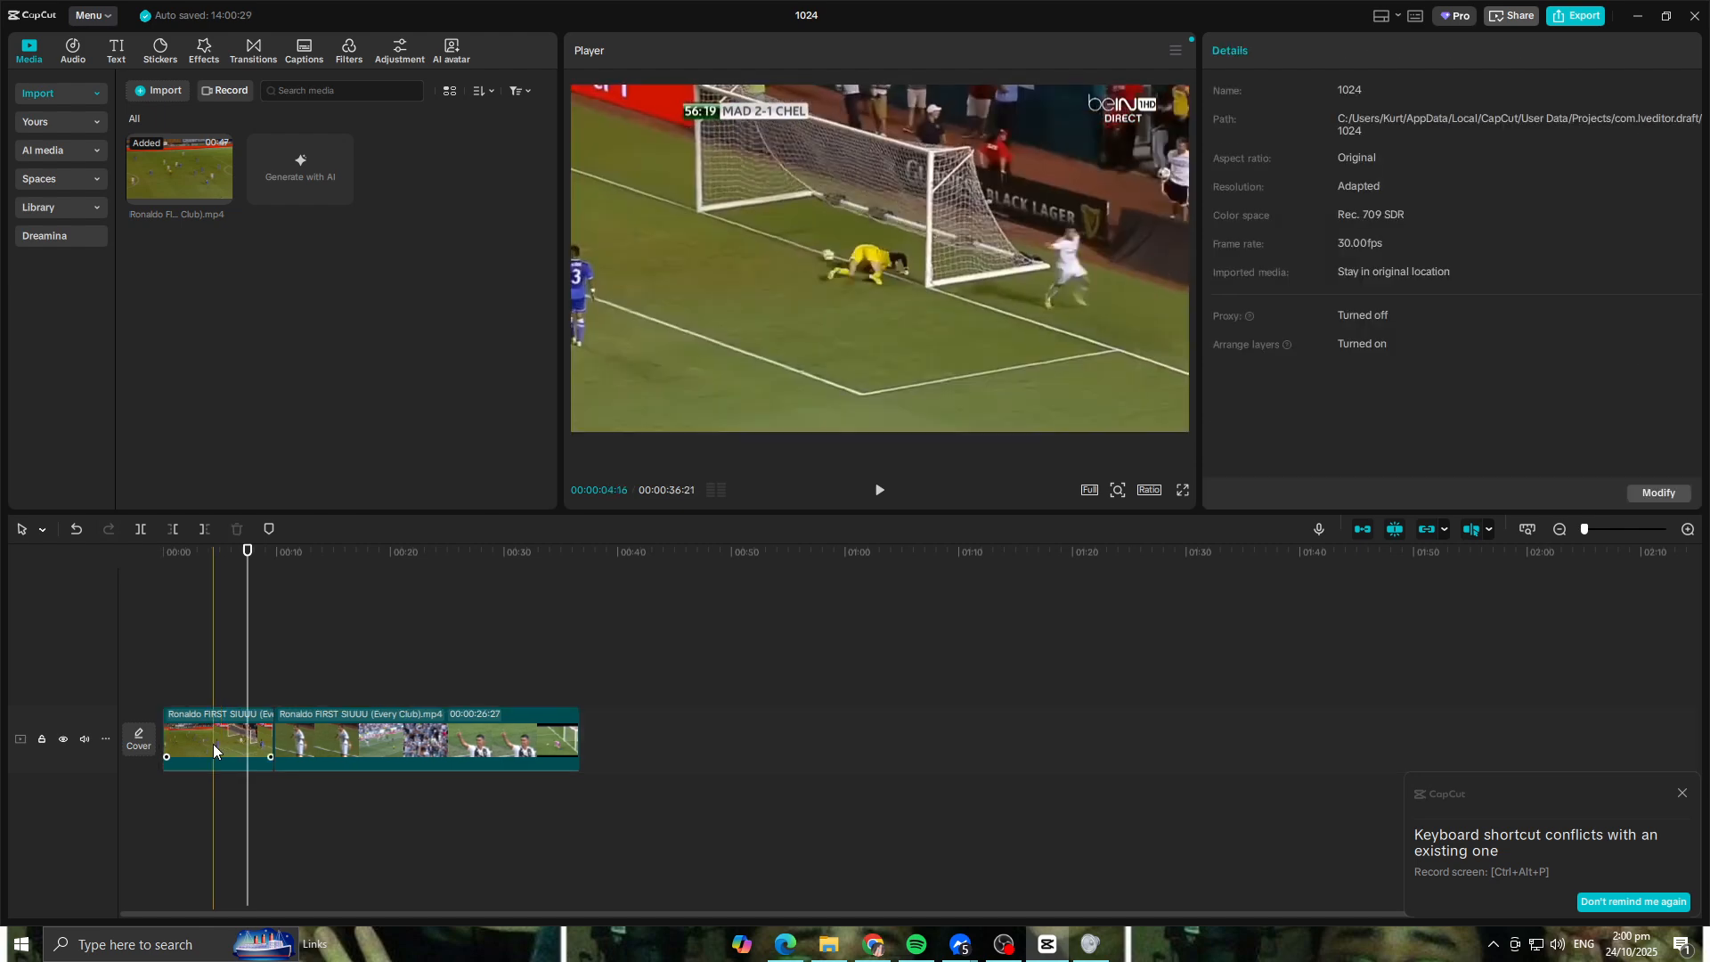
Step: Play through the goal in the first clip to find the cut point and split the clip at 00:00:04:03
click(174, 736)
drag(247, 559, 12, 566)
key(space)
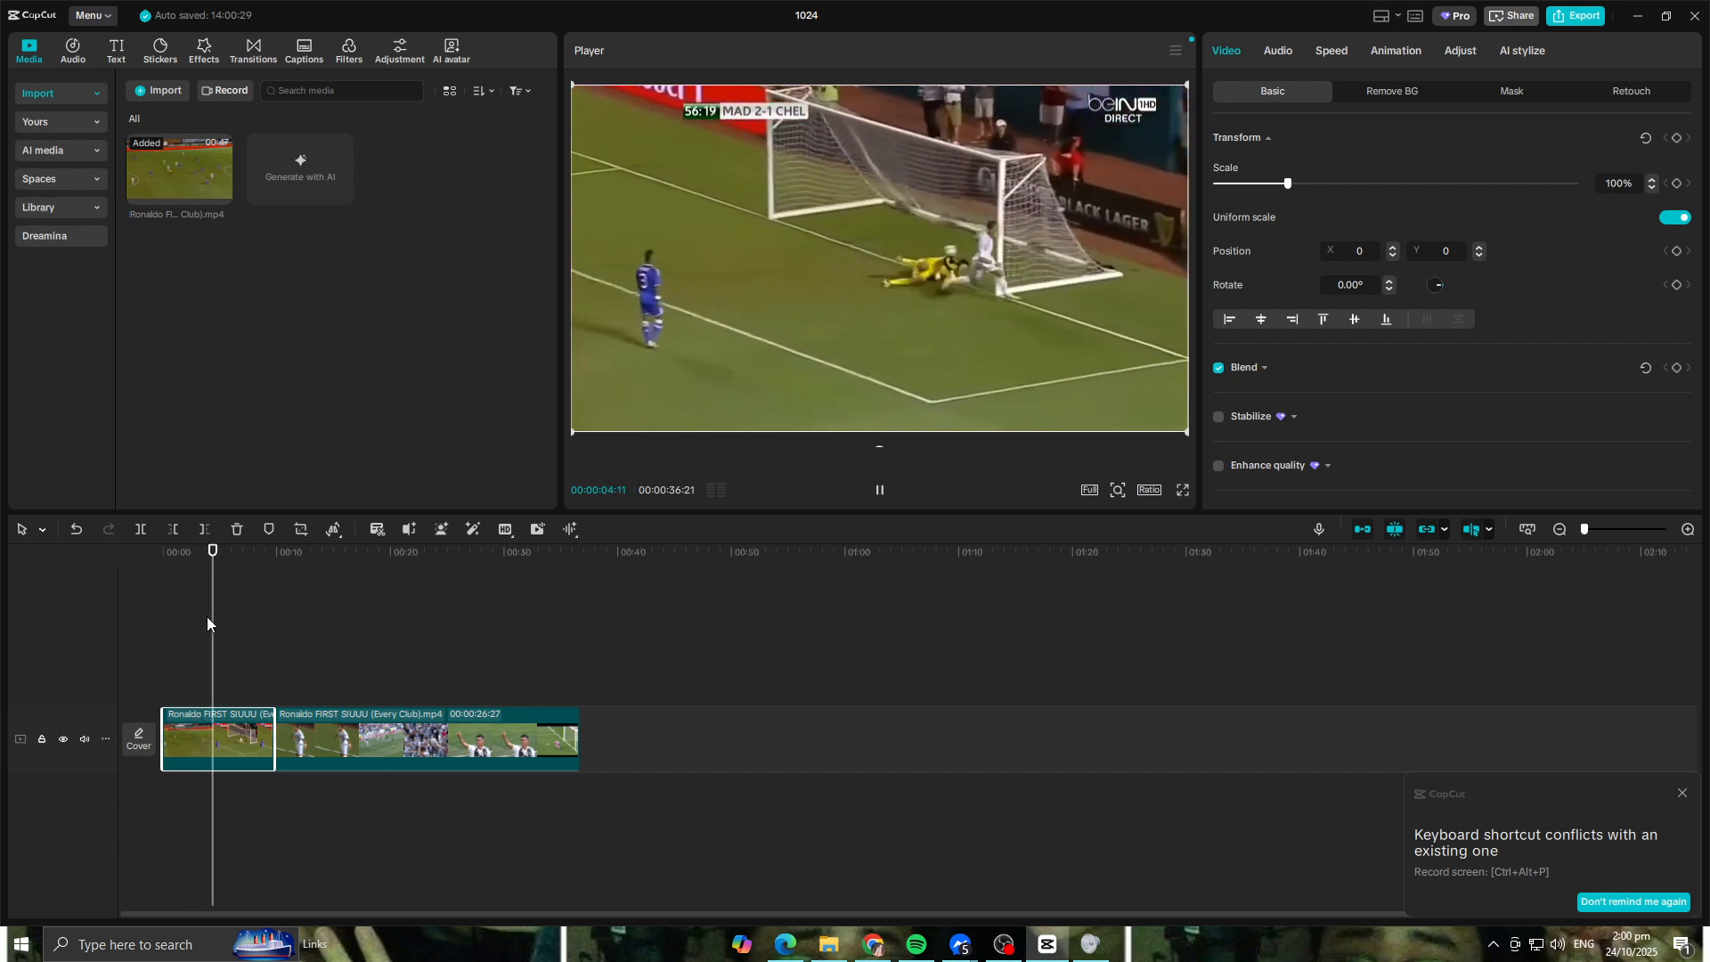
drag(237, 558, 197, 567)
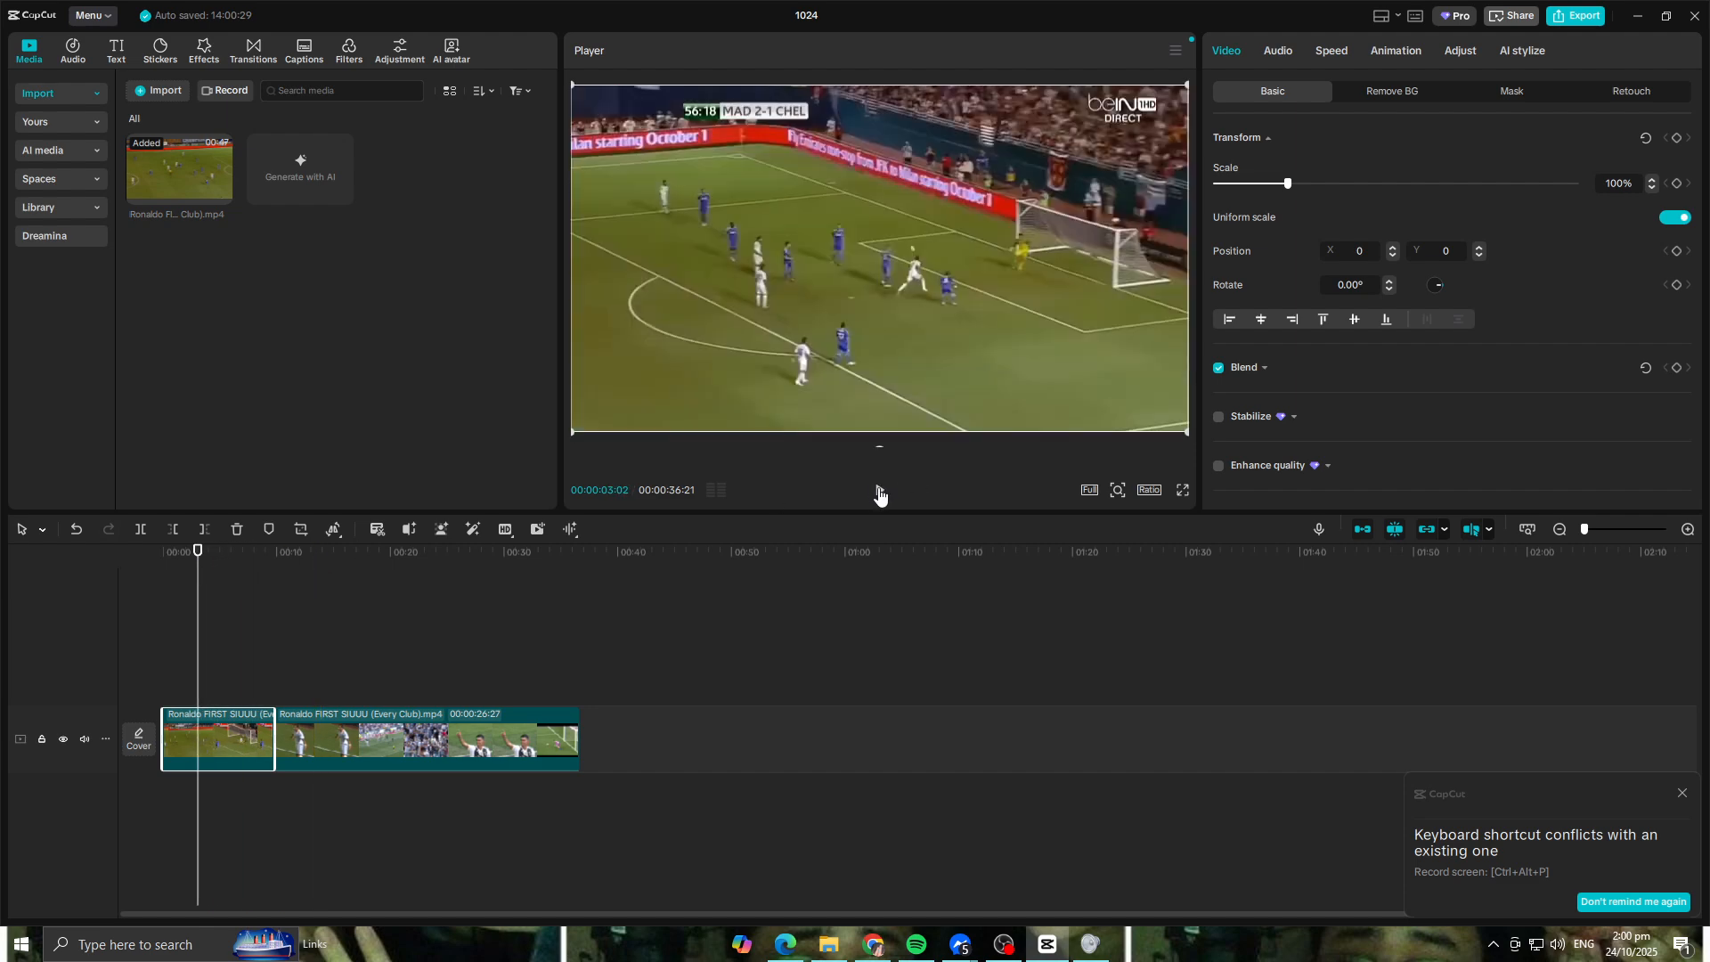
click(879, 493)
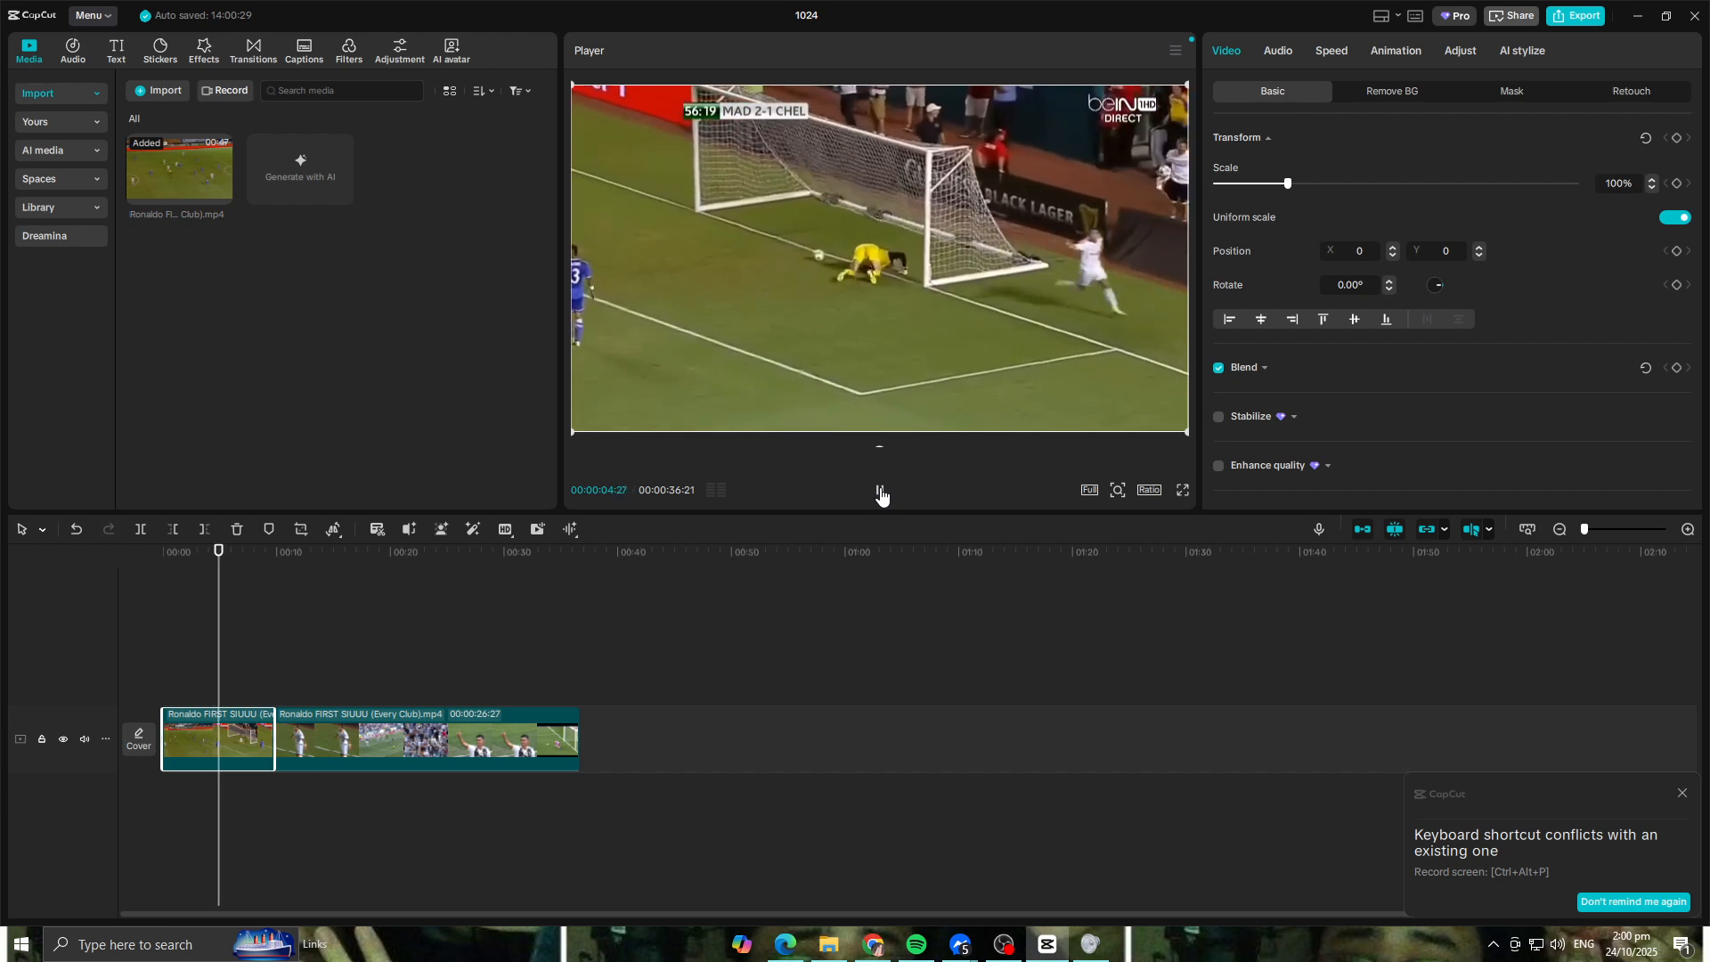
click(879, 491)
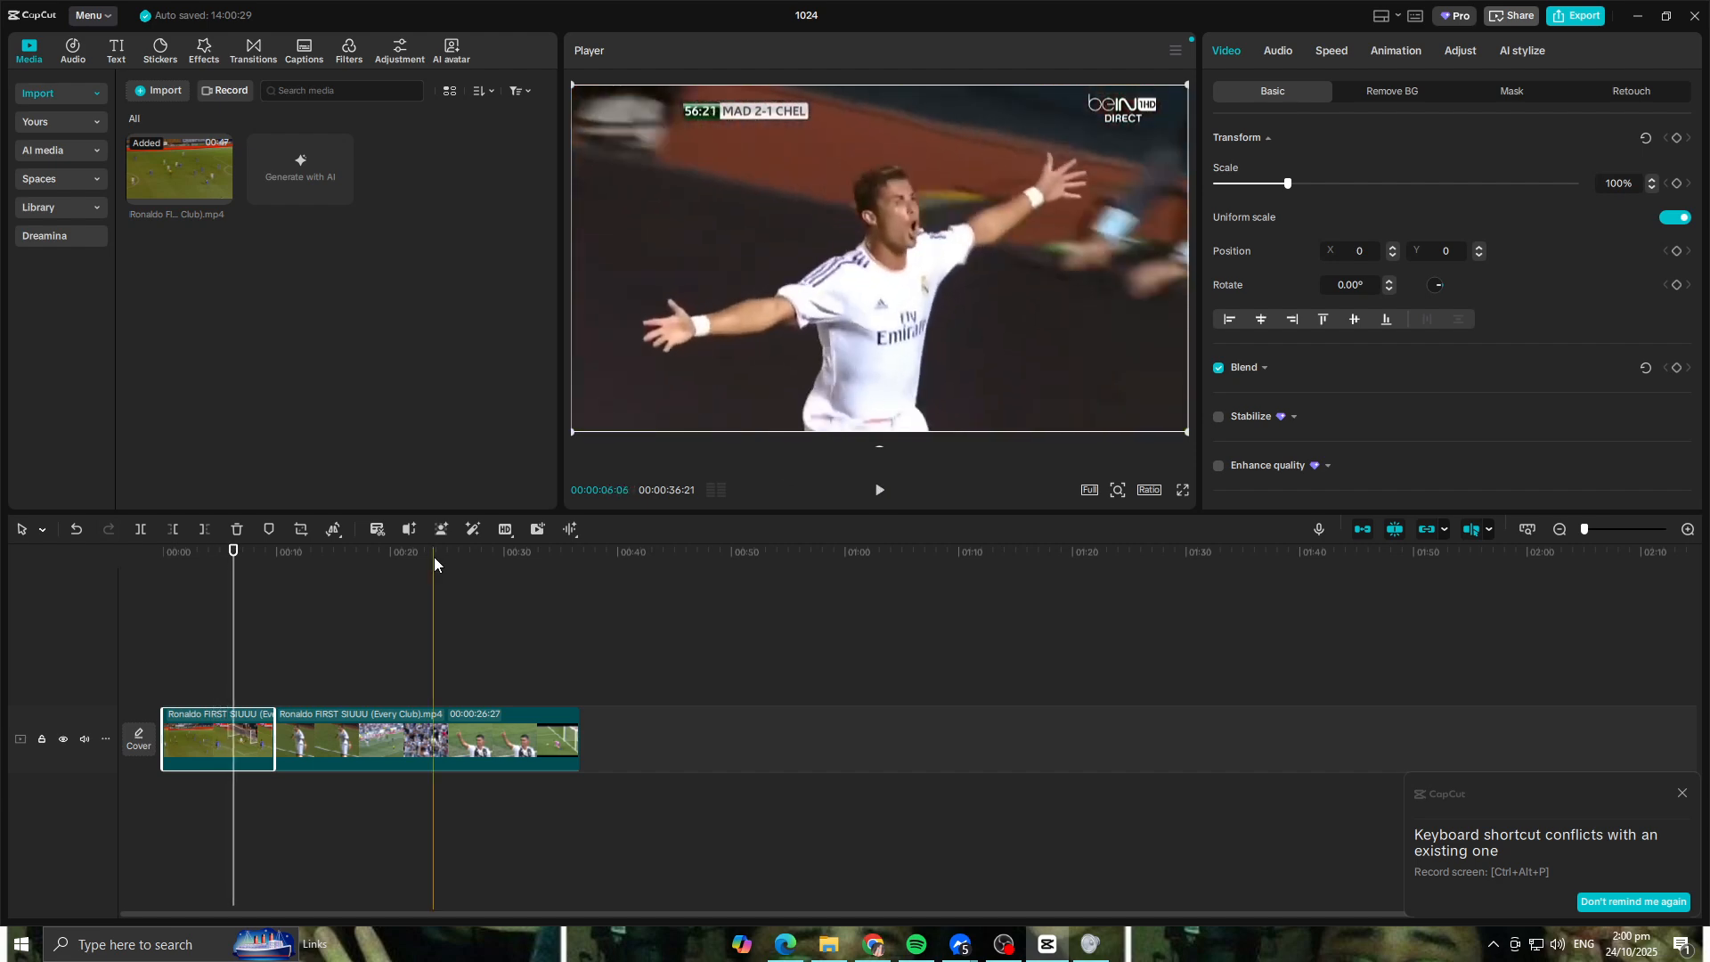
drag(233, 551, 217, 552)
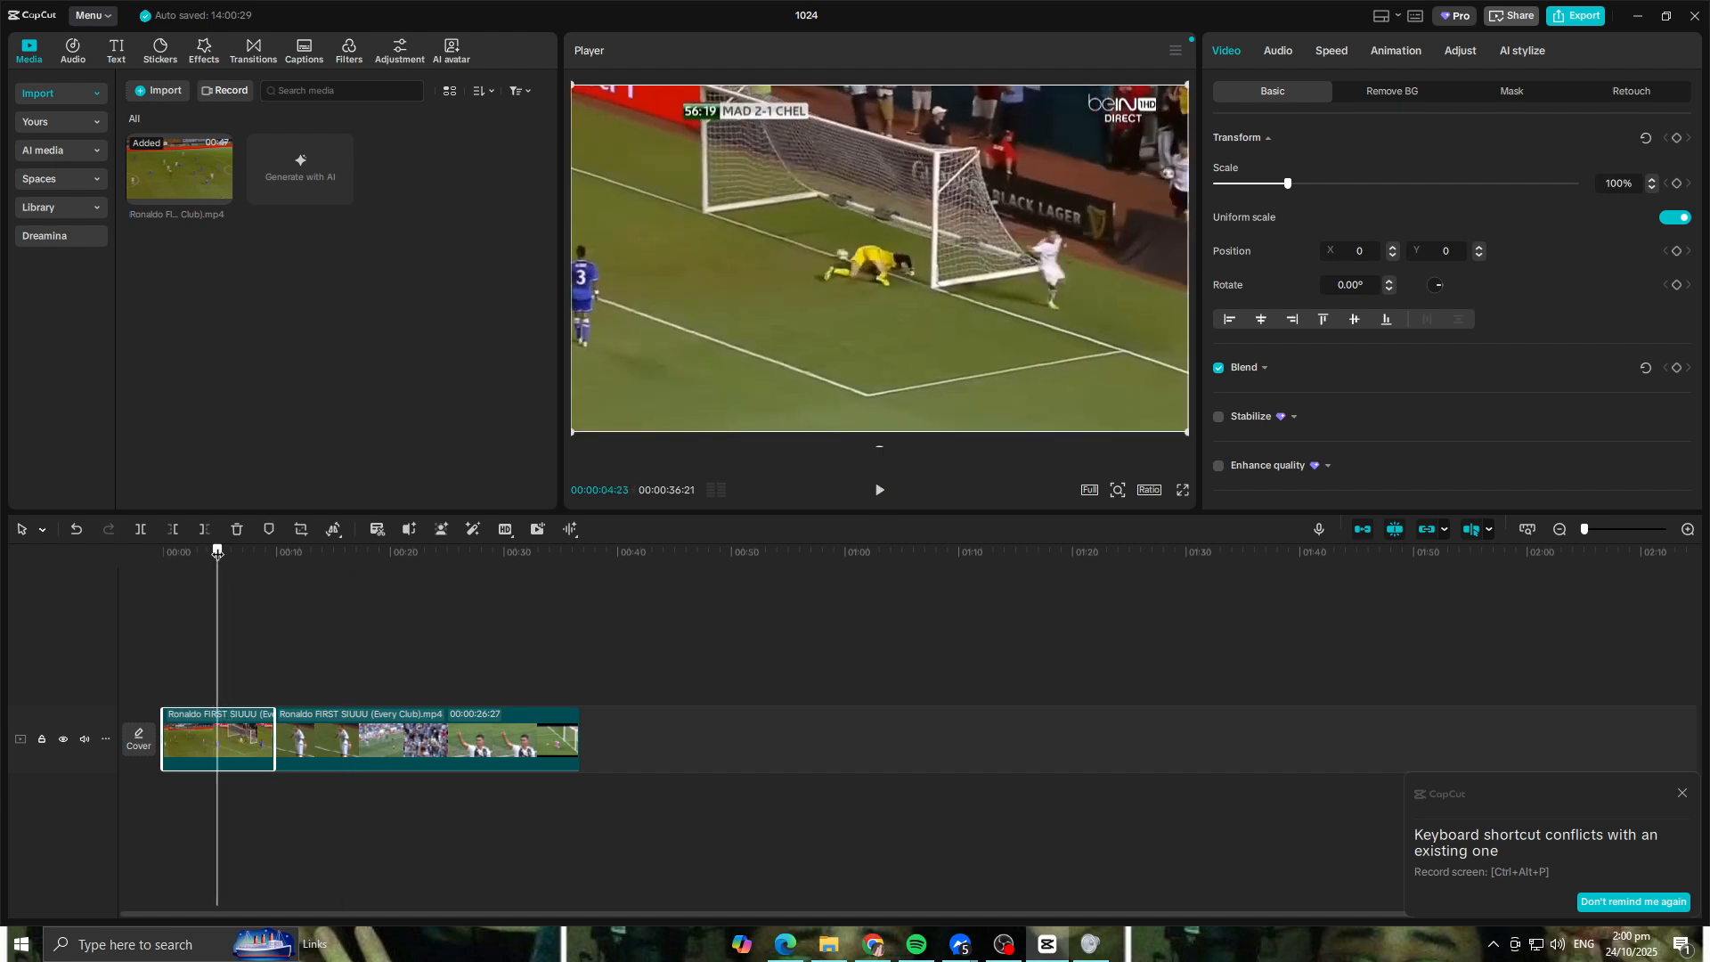
drag(222, 550, 183, 555)
key(space)
key(space)
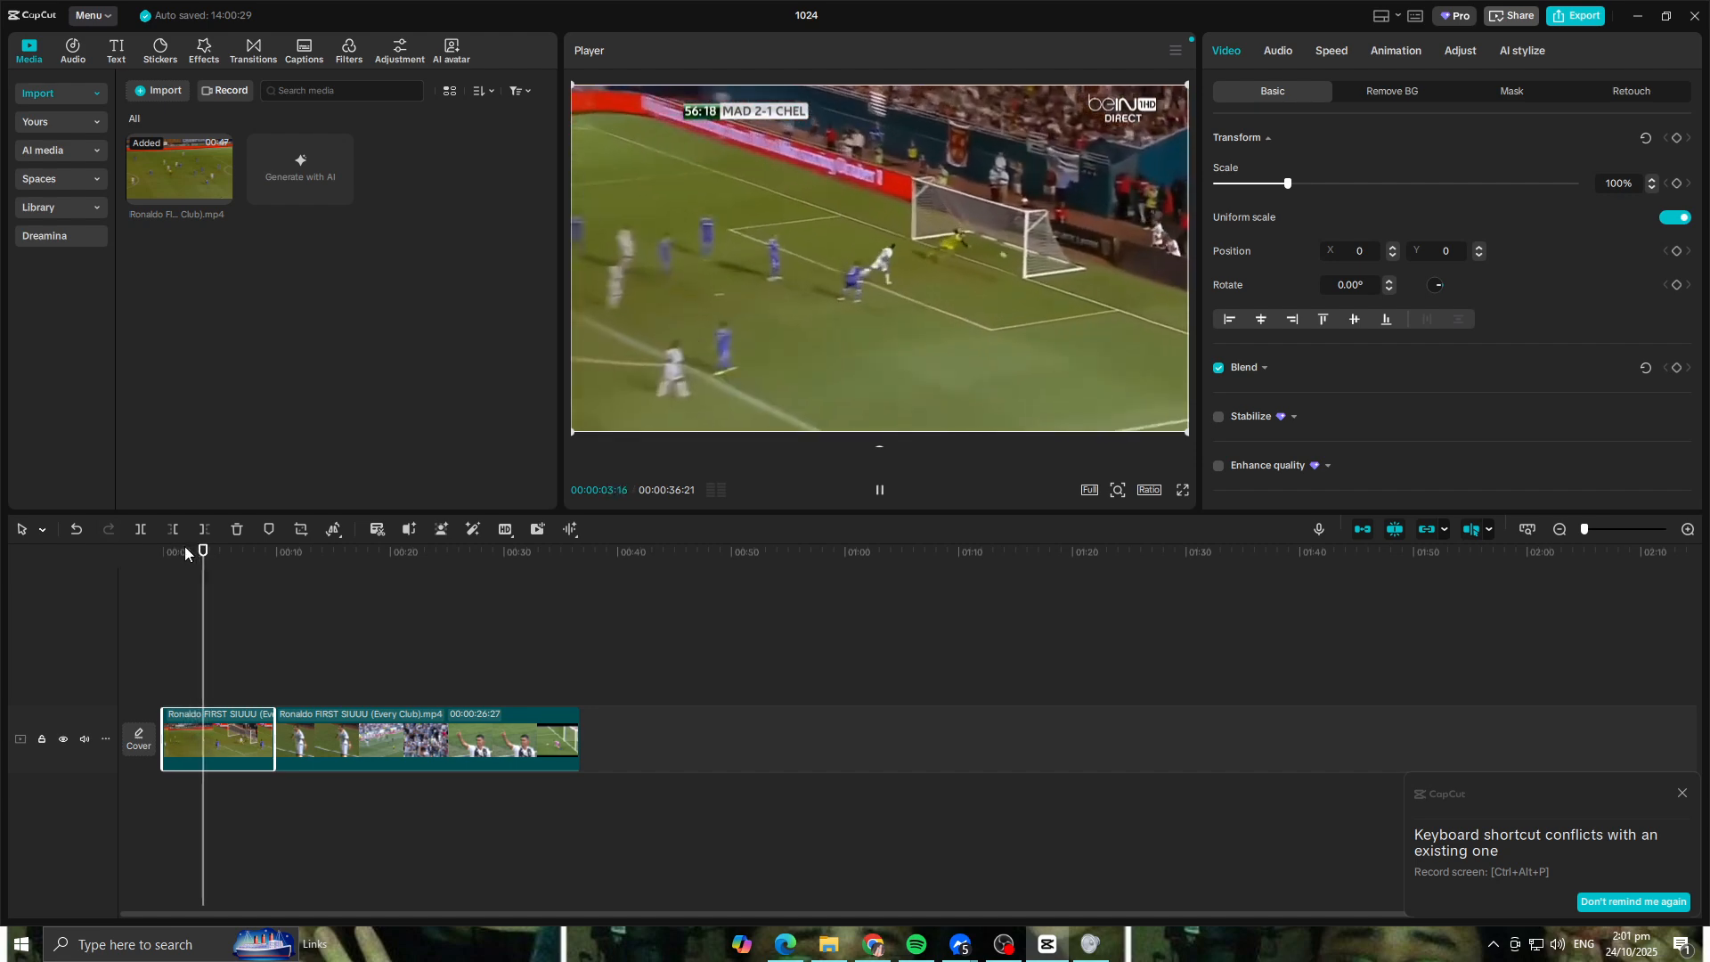
key(space)
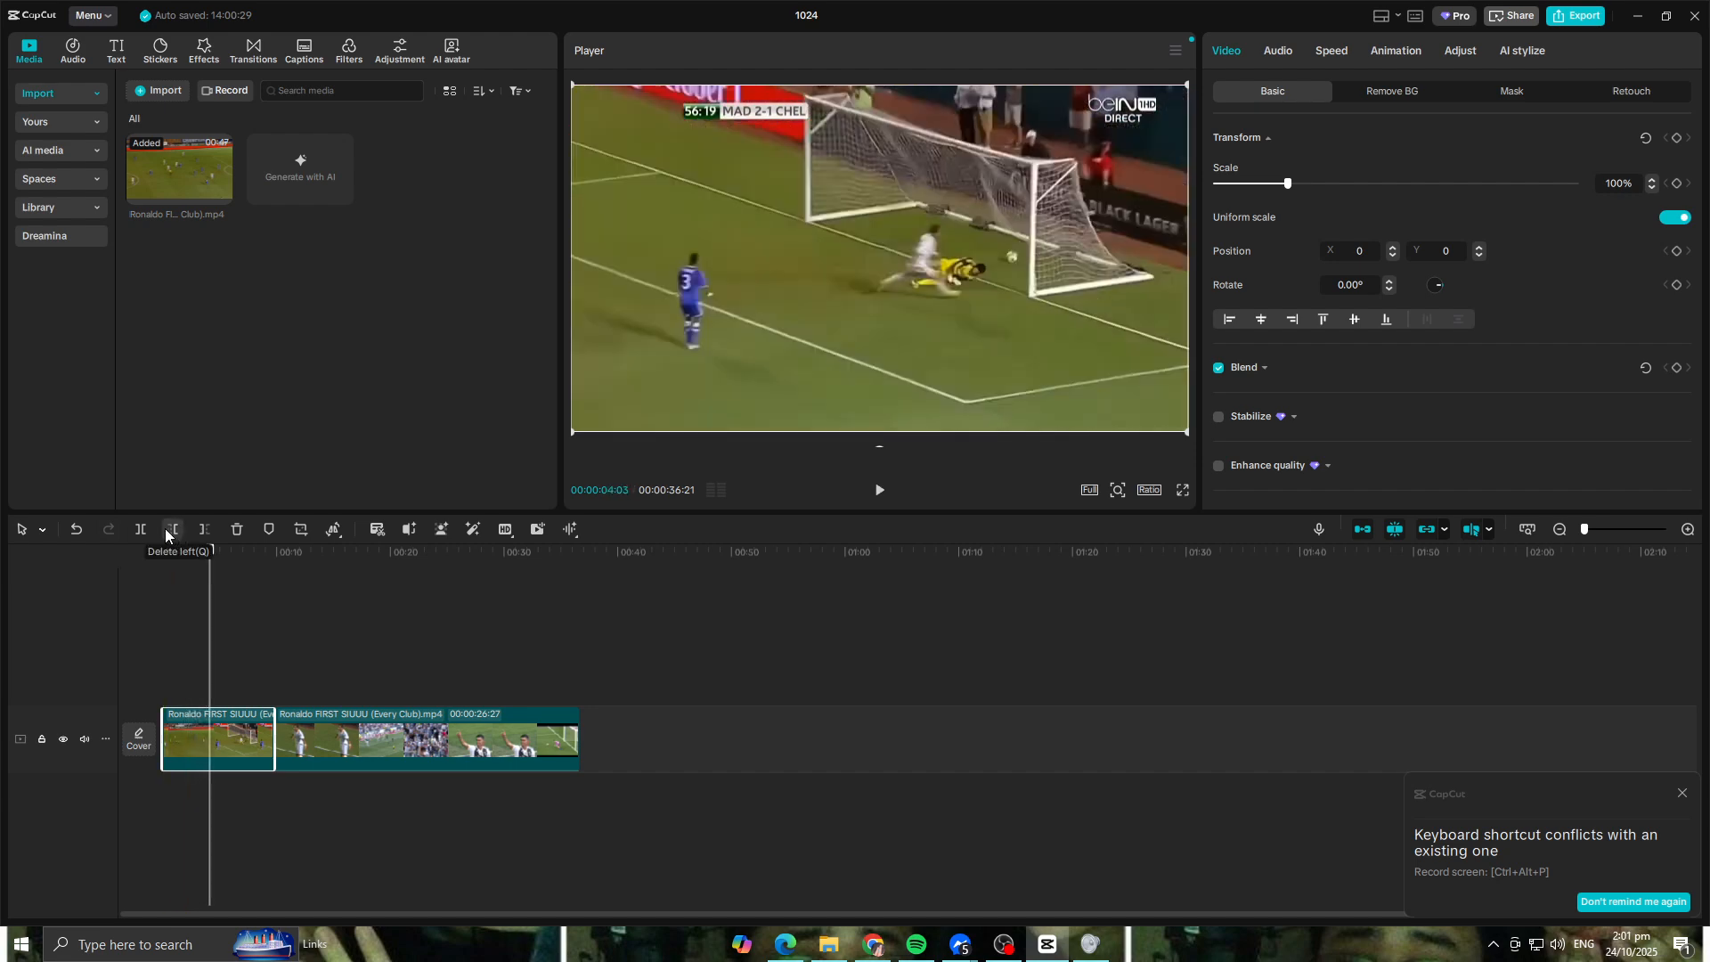
click(141, 529)
Step: Split at 00:00:05:26, delete the segment between the goal and the celebration close-up, and replay the result from the start
key(space)
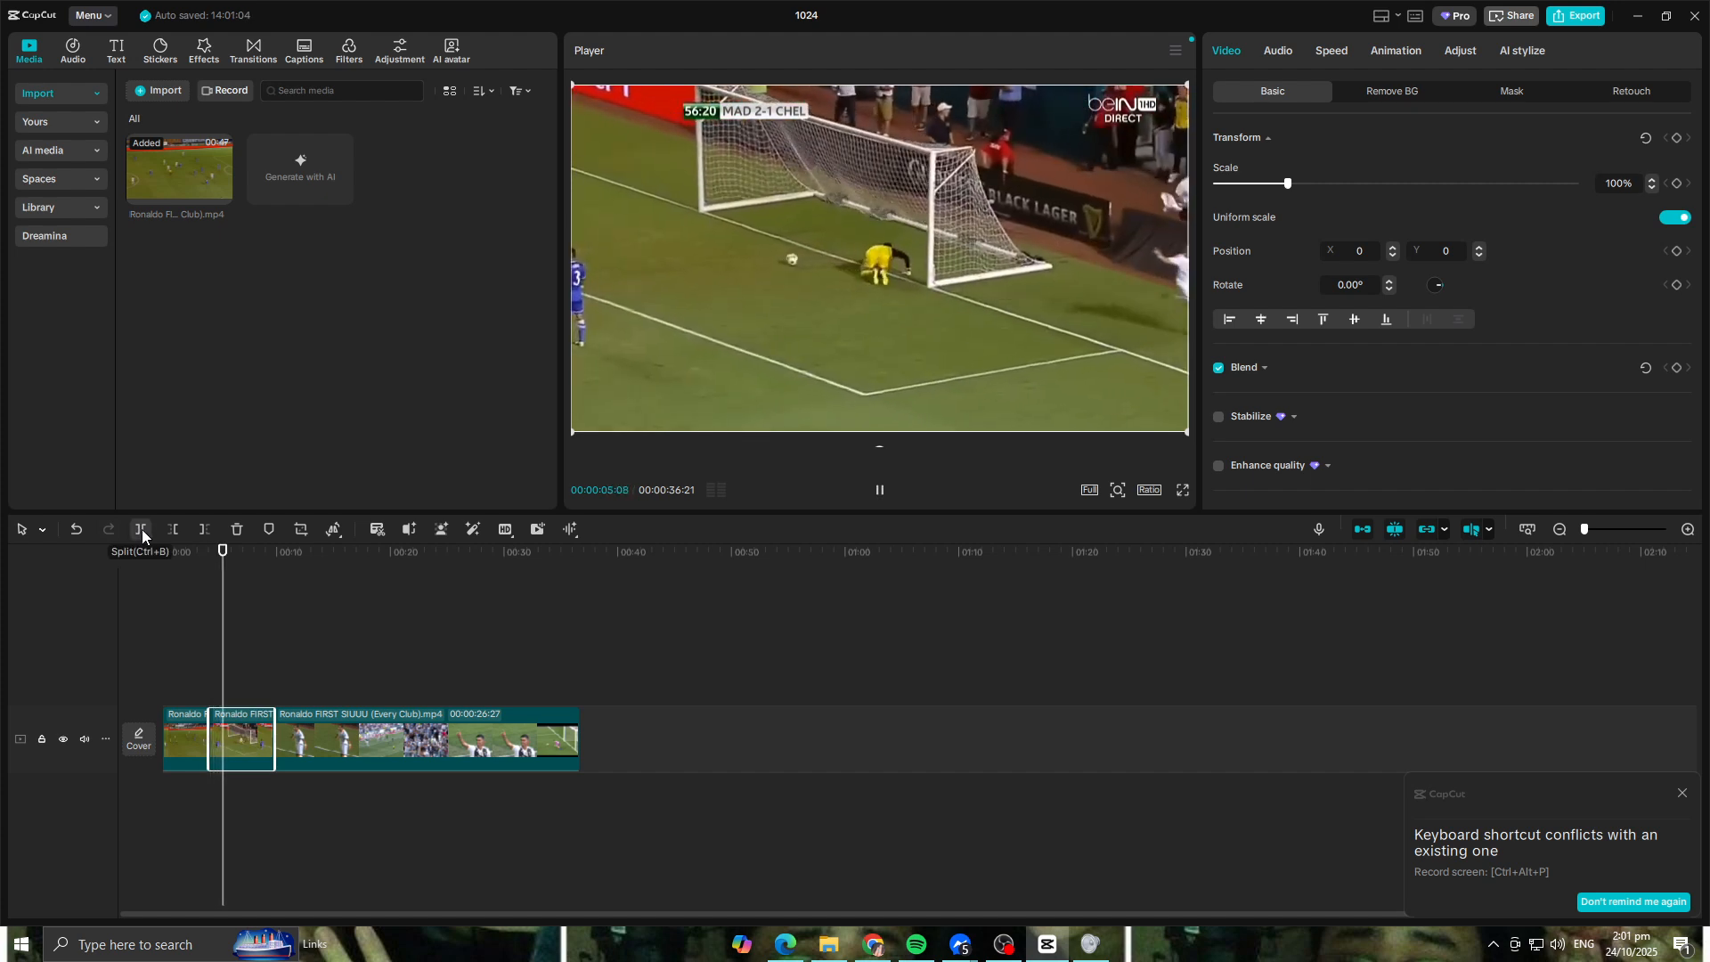
key(space)
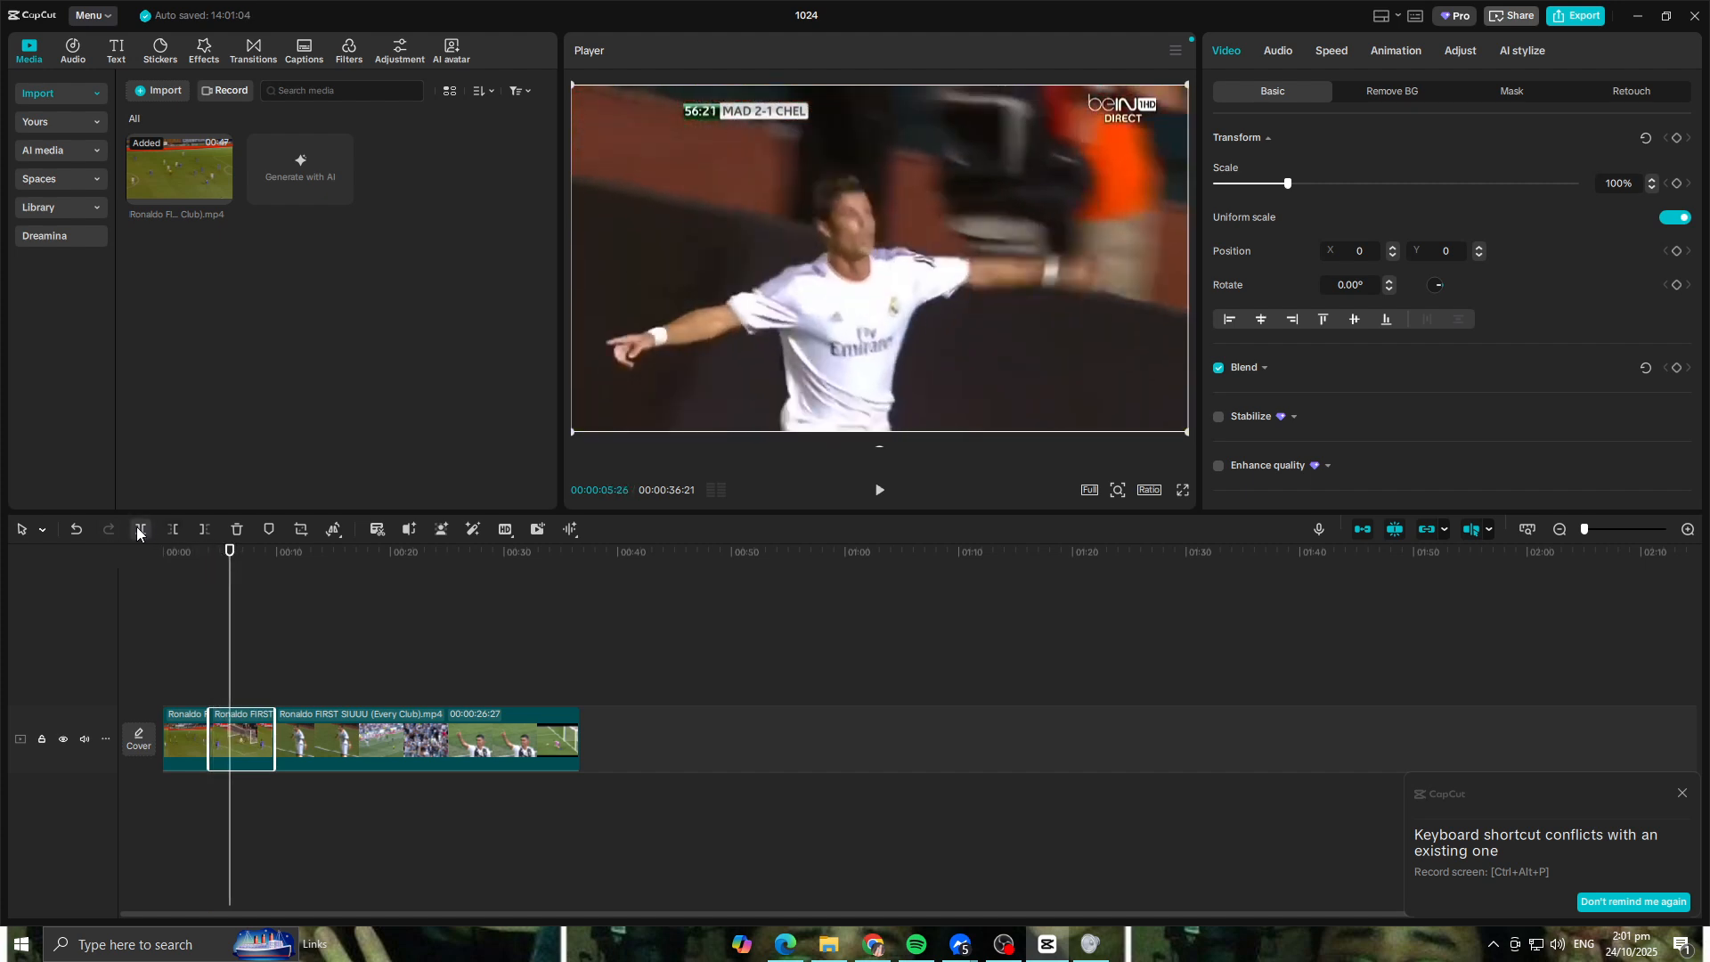
drag(226, 554, 228, 554)
click(141, 529)
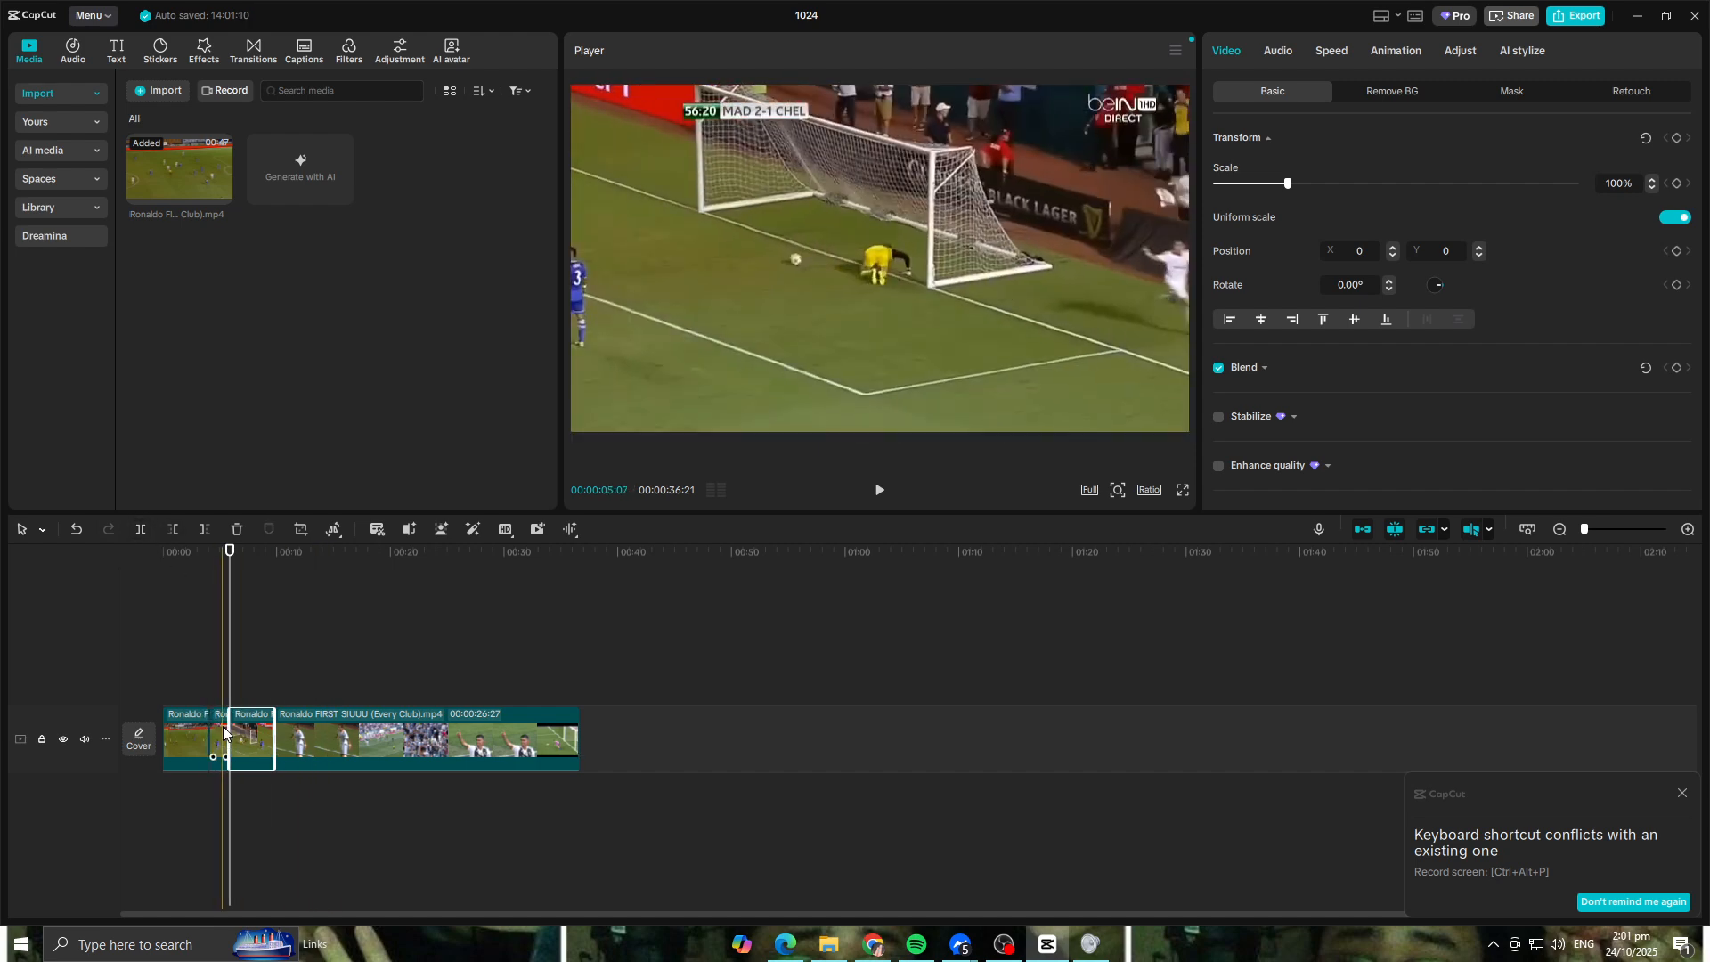
key(Delete)
drag(229, 552, 110, 554)
key(space)
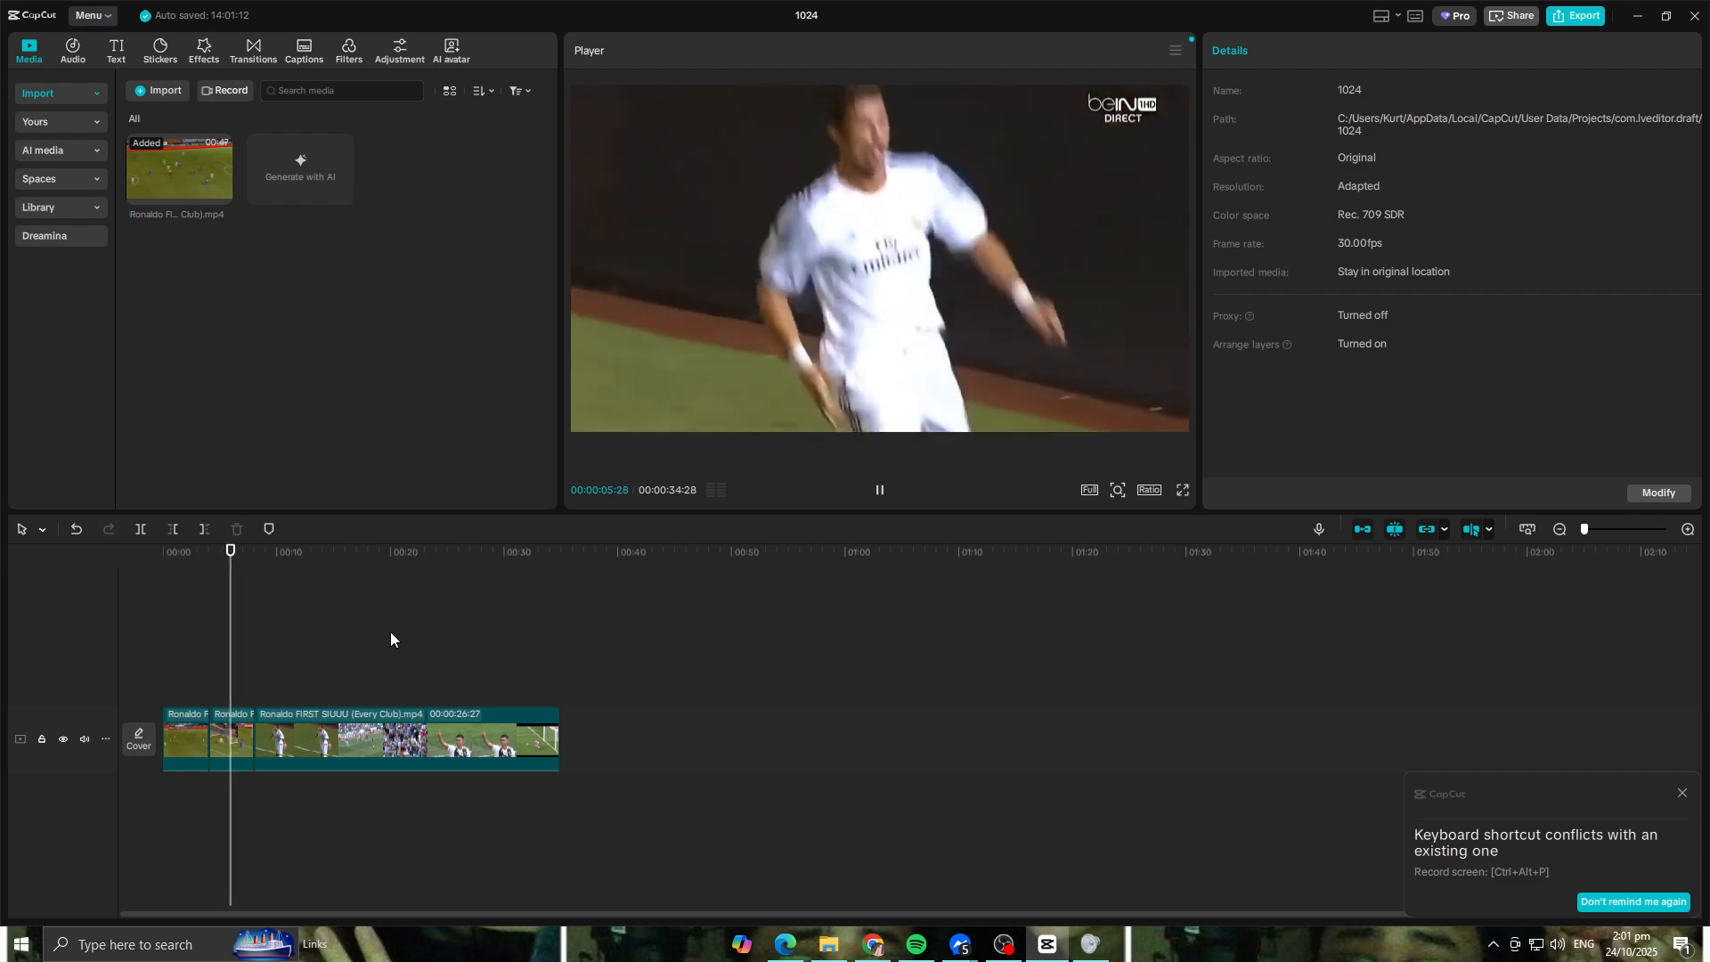
key(space)
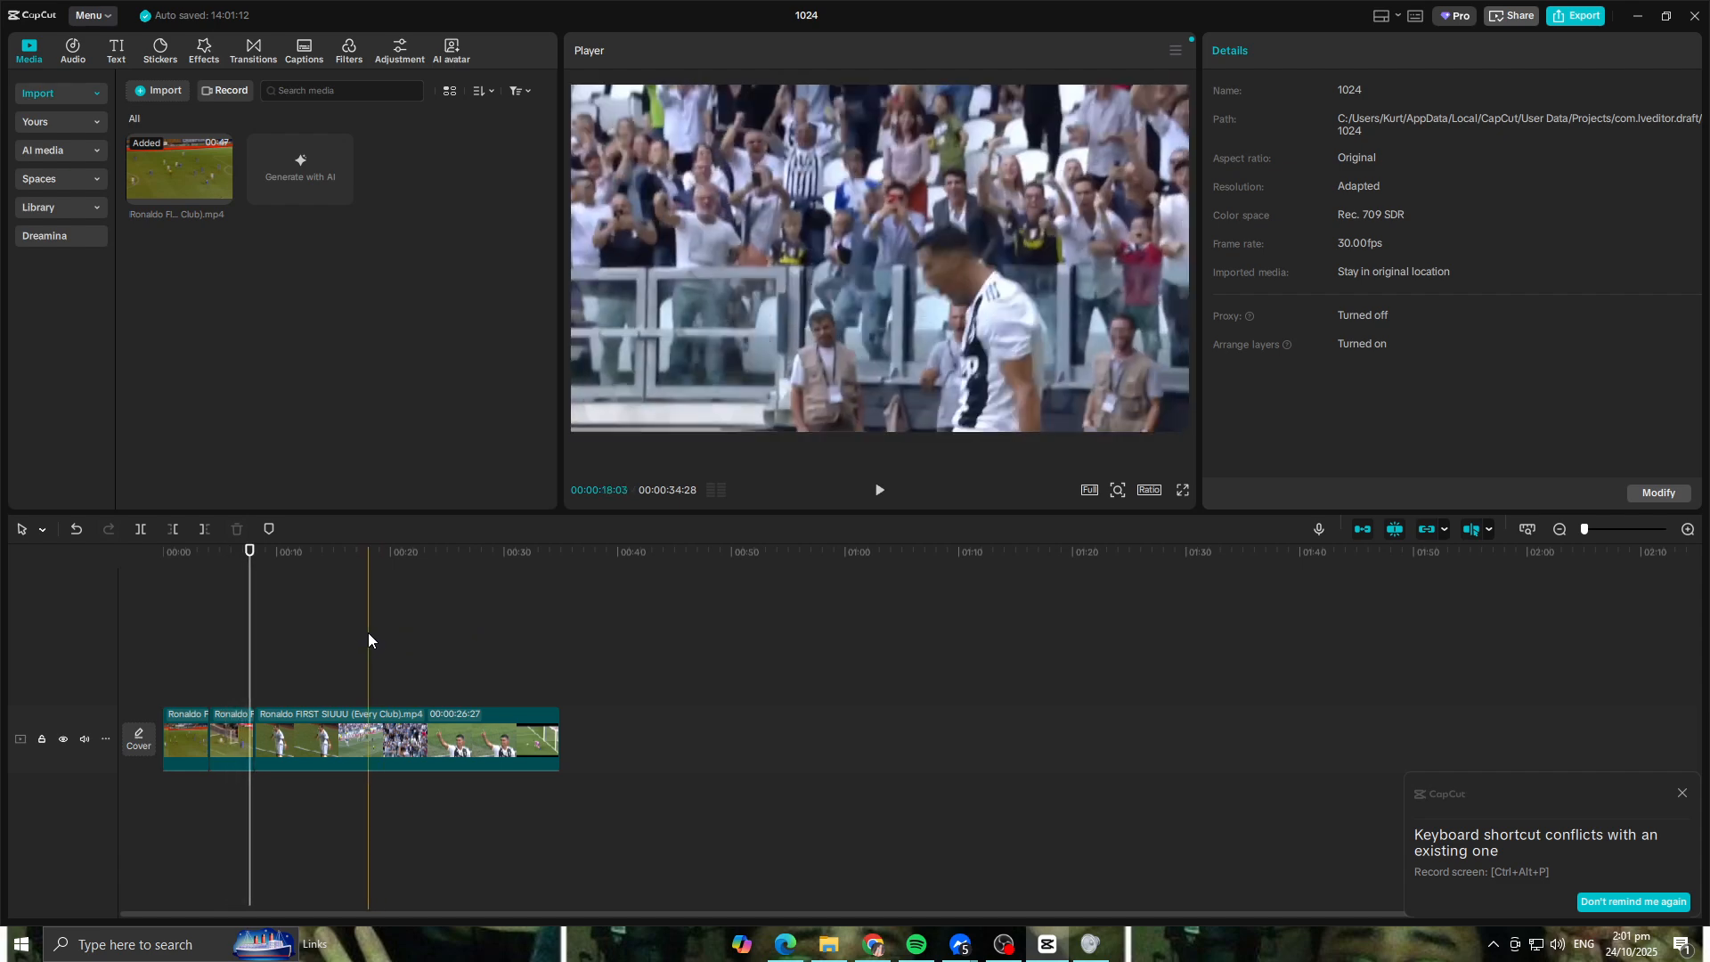
Step: Preview the trending Glow 2 video effect and apply it to the second clip, showing the celebration
drag(250, 551, 143, 712)
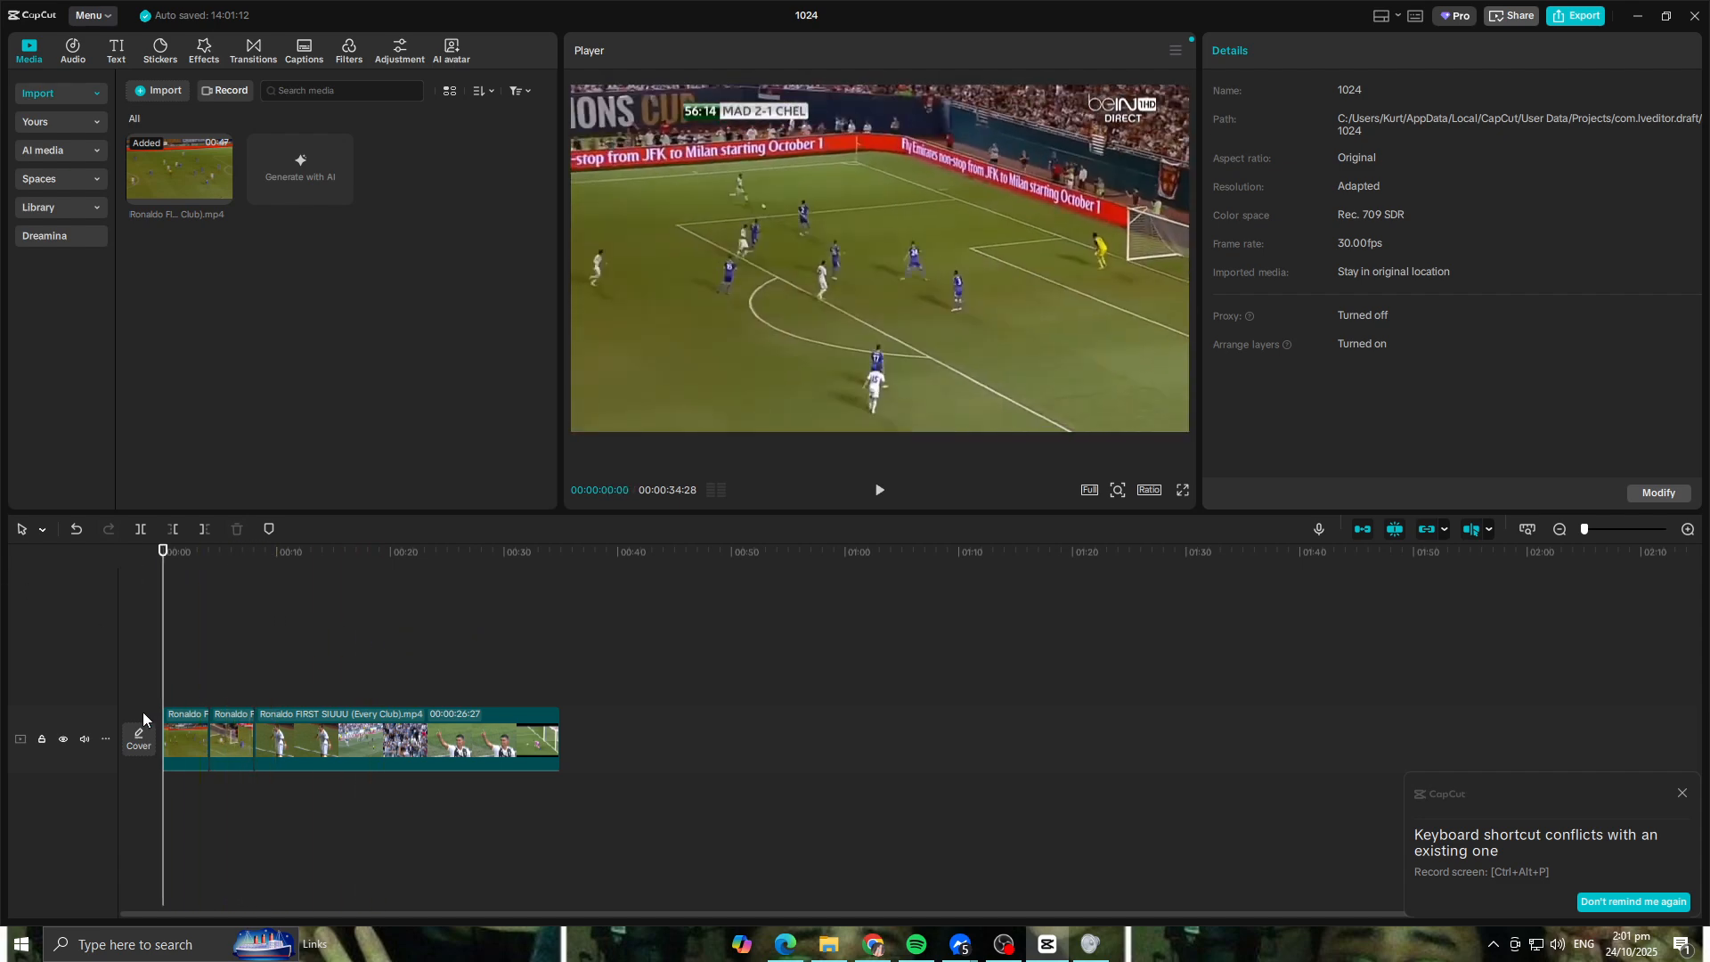
click(179, 733)
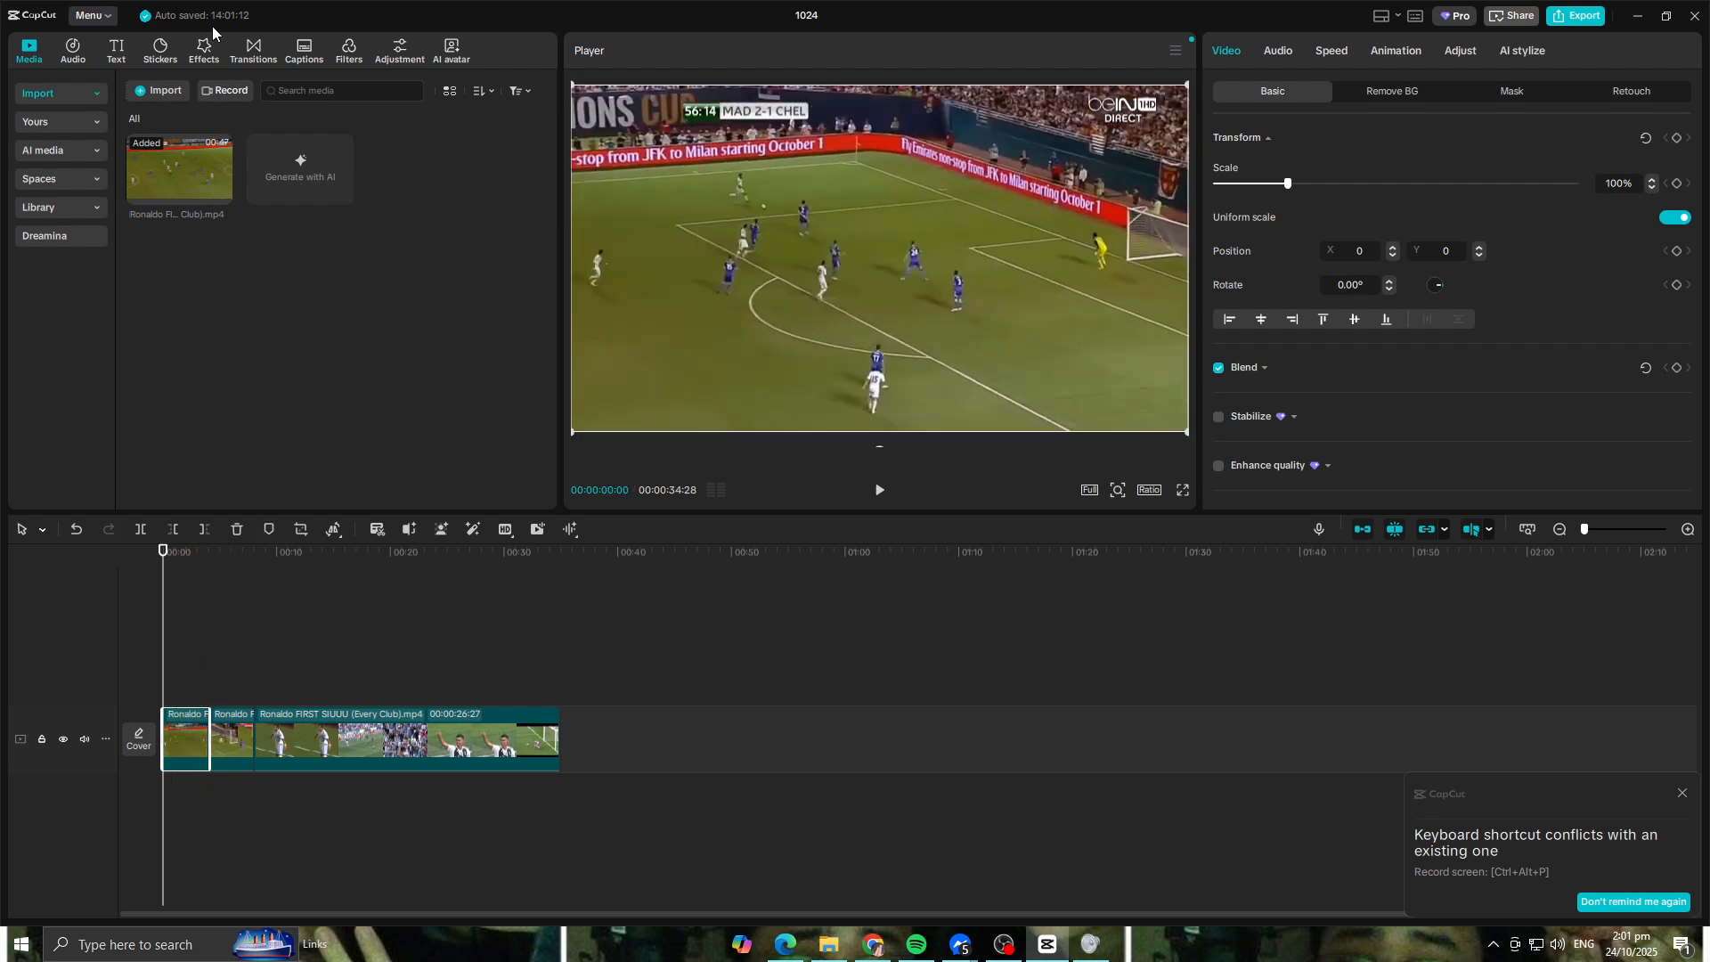
click(203, 52)
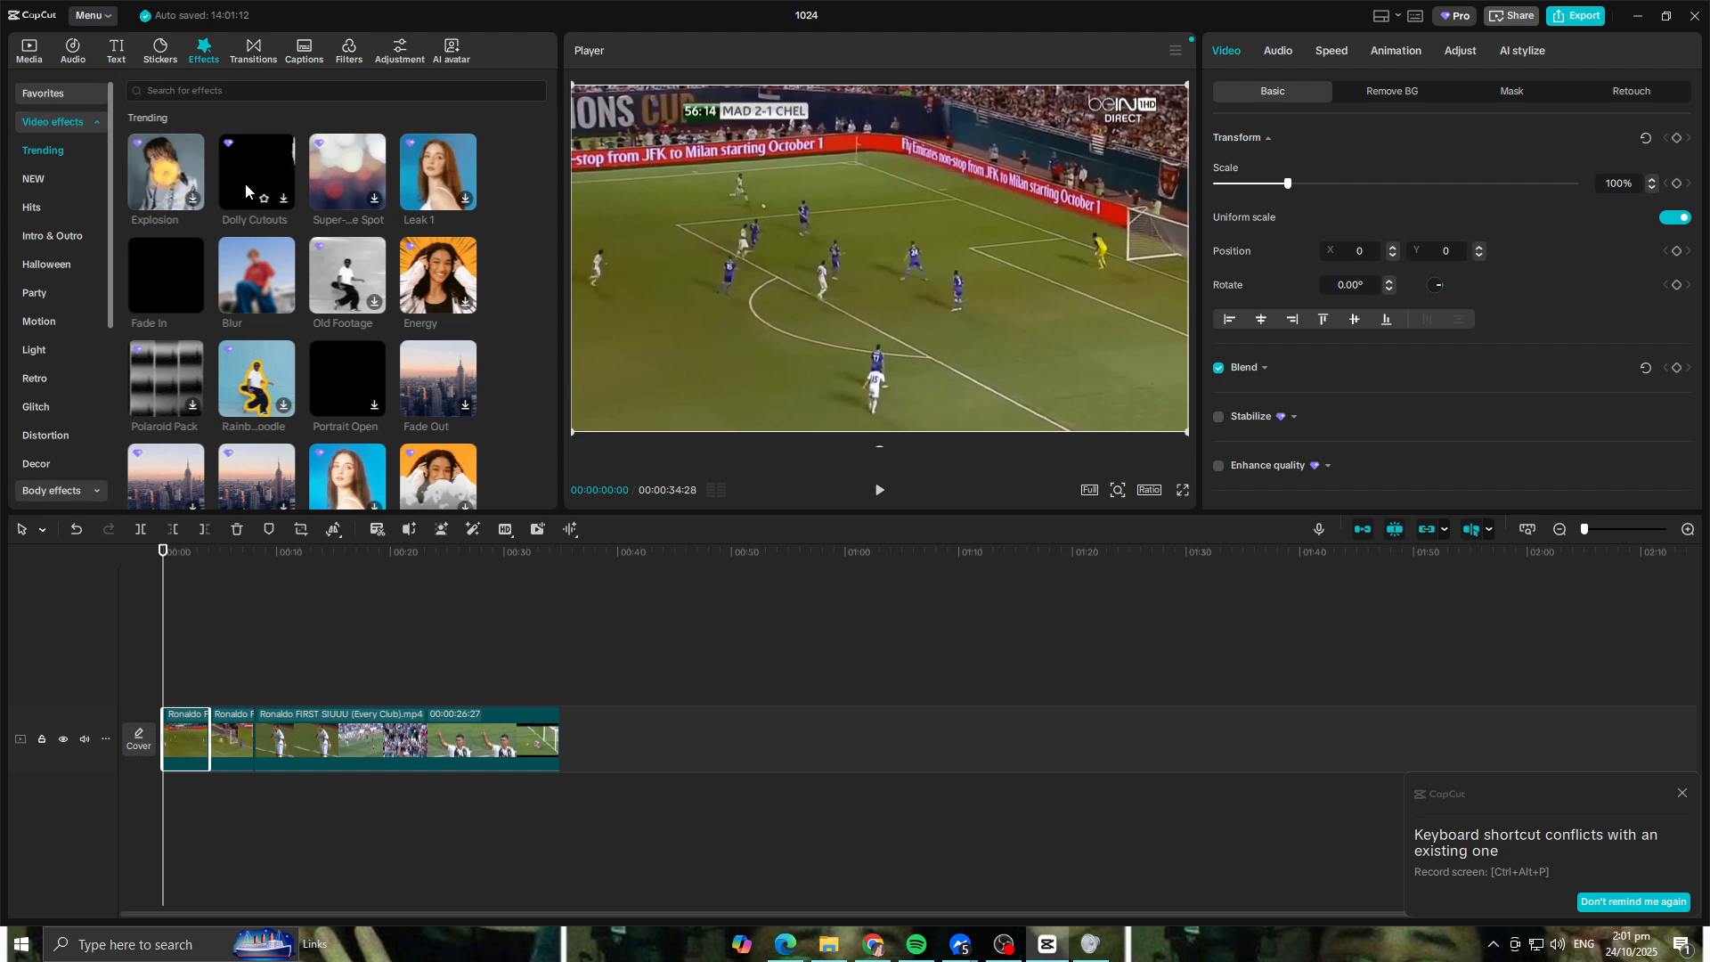
scroll(312, 312, down, 2)
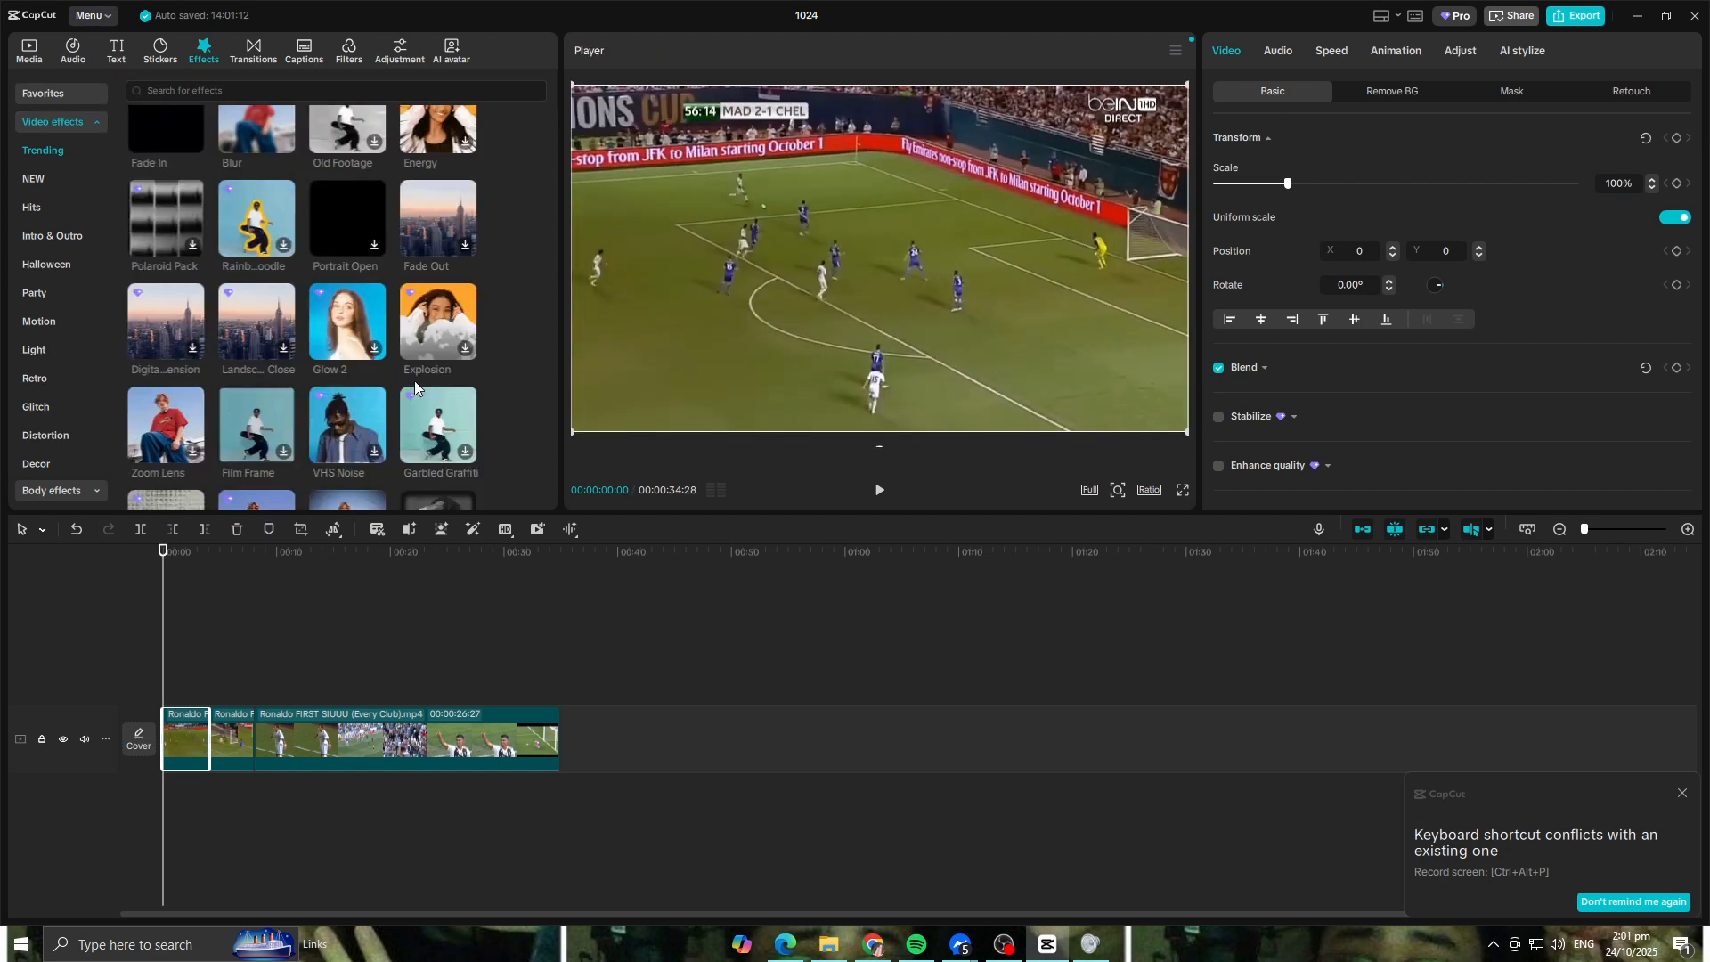
click(334, 312)
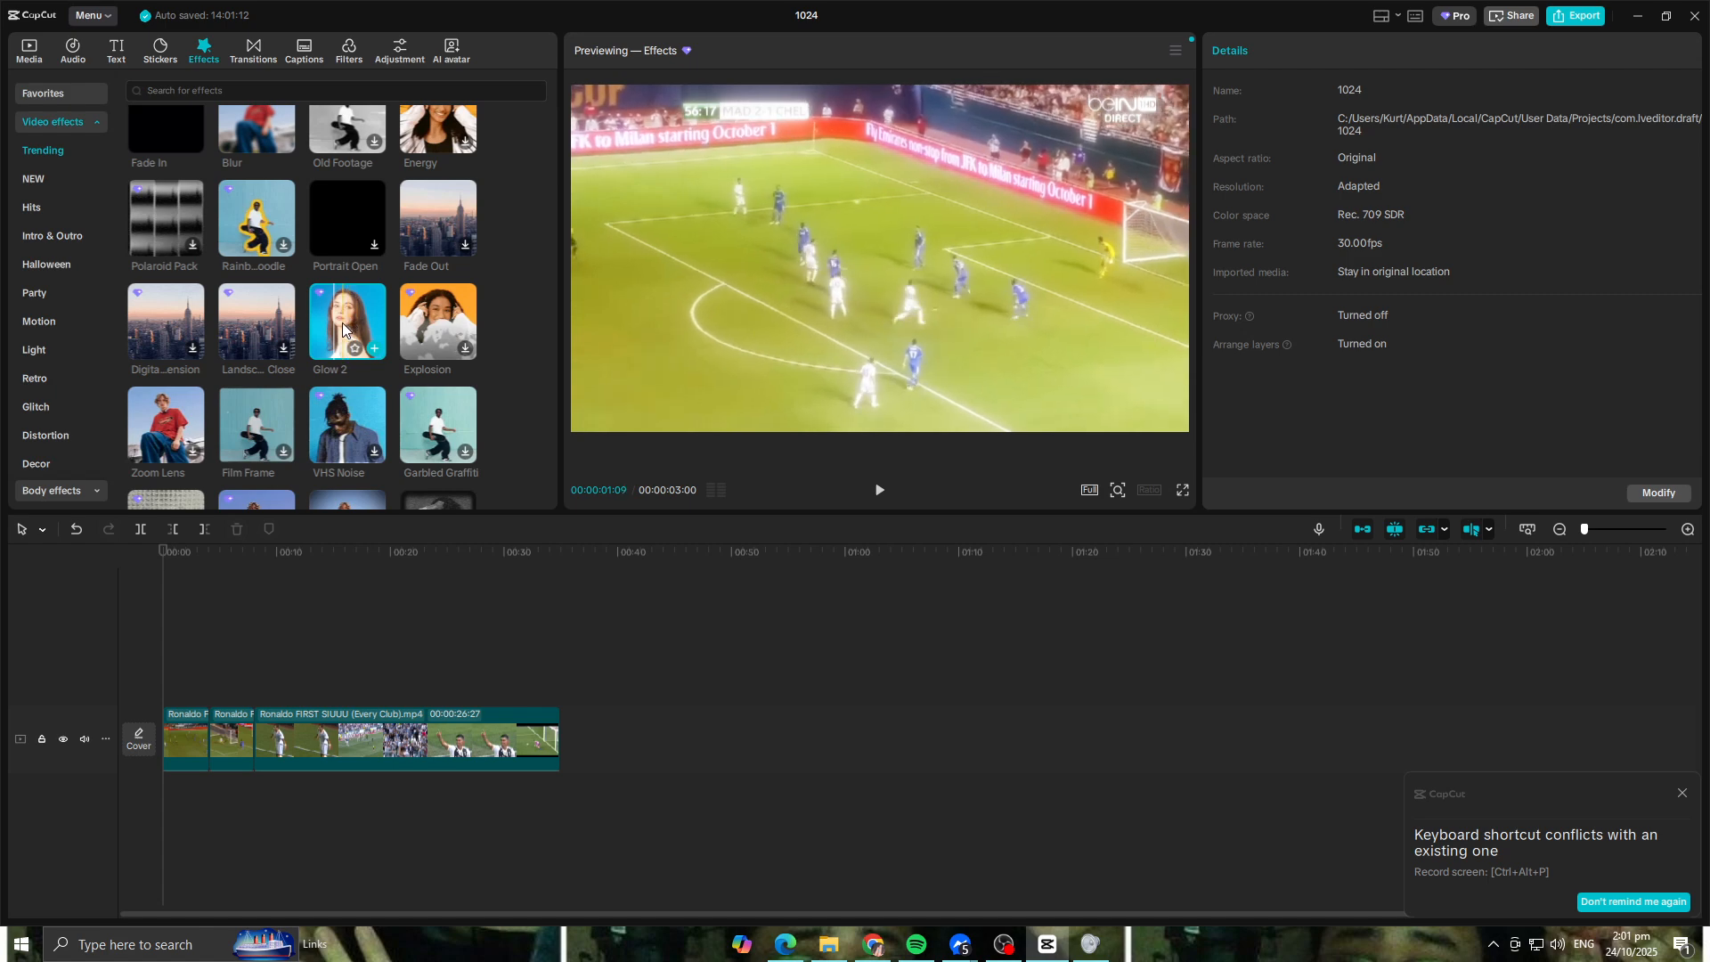
drag(155, 557, 217, 560)
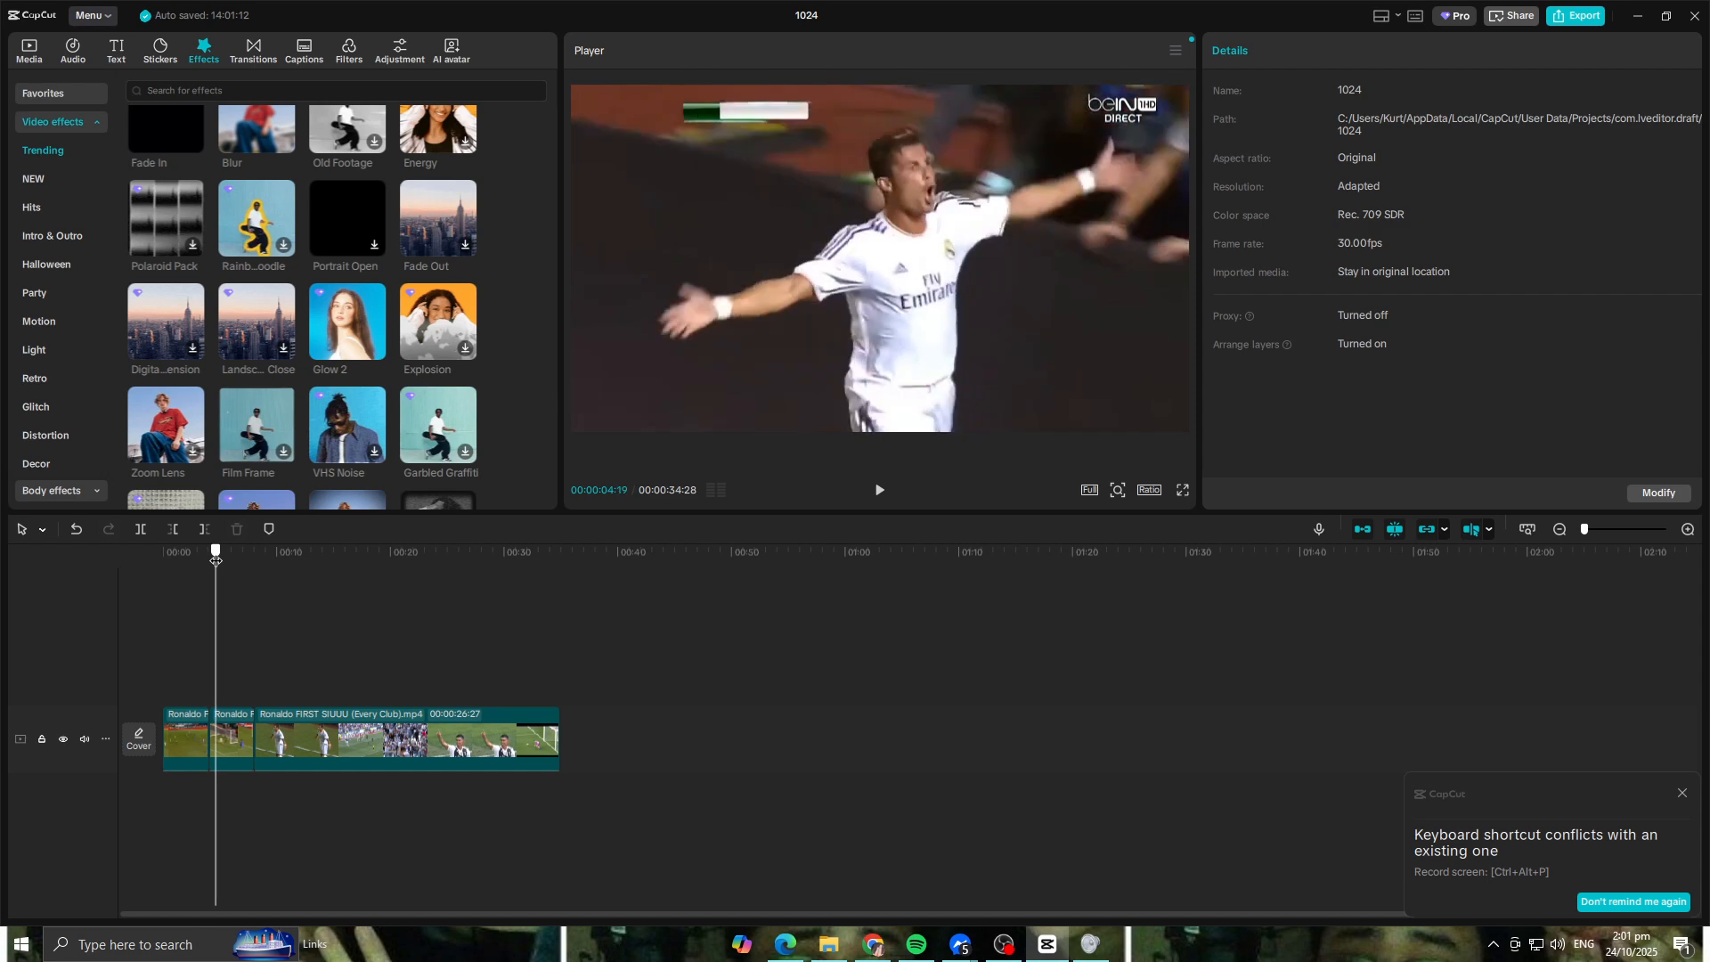
drag(347, 320, 225, 754)
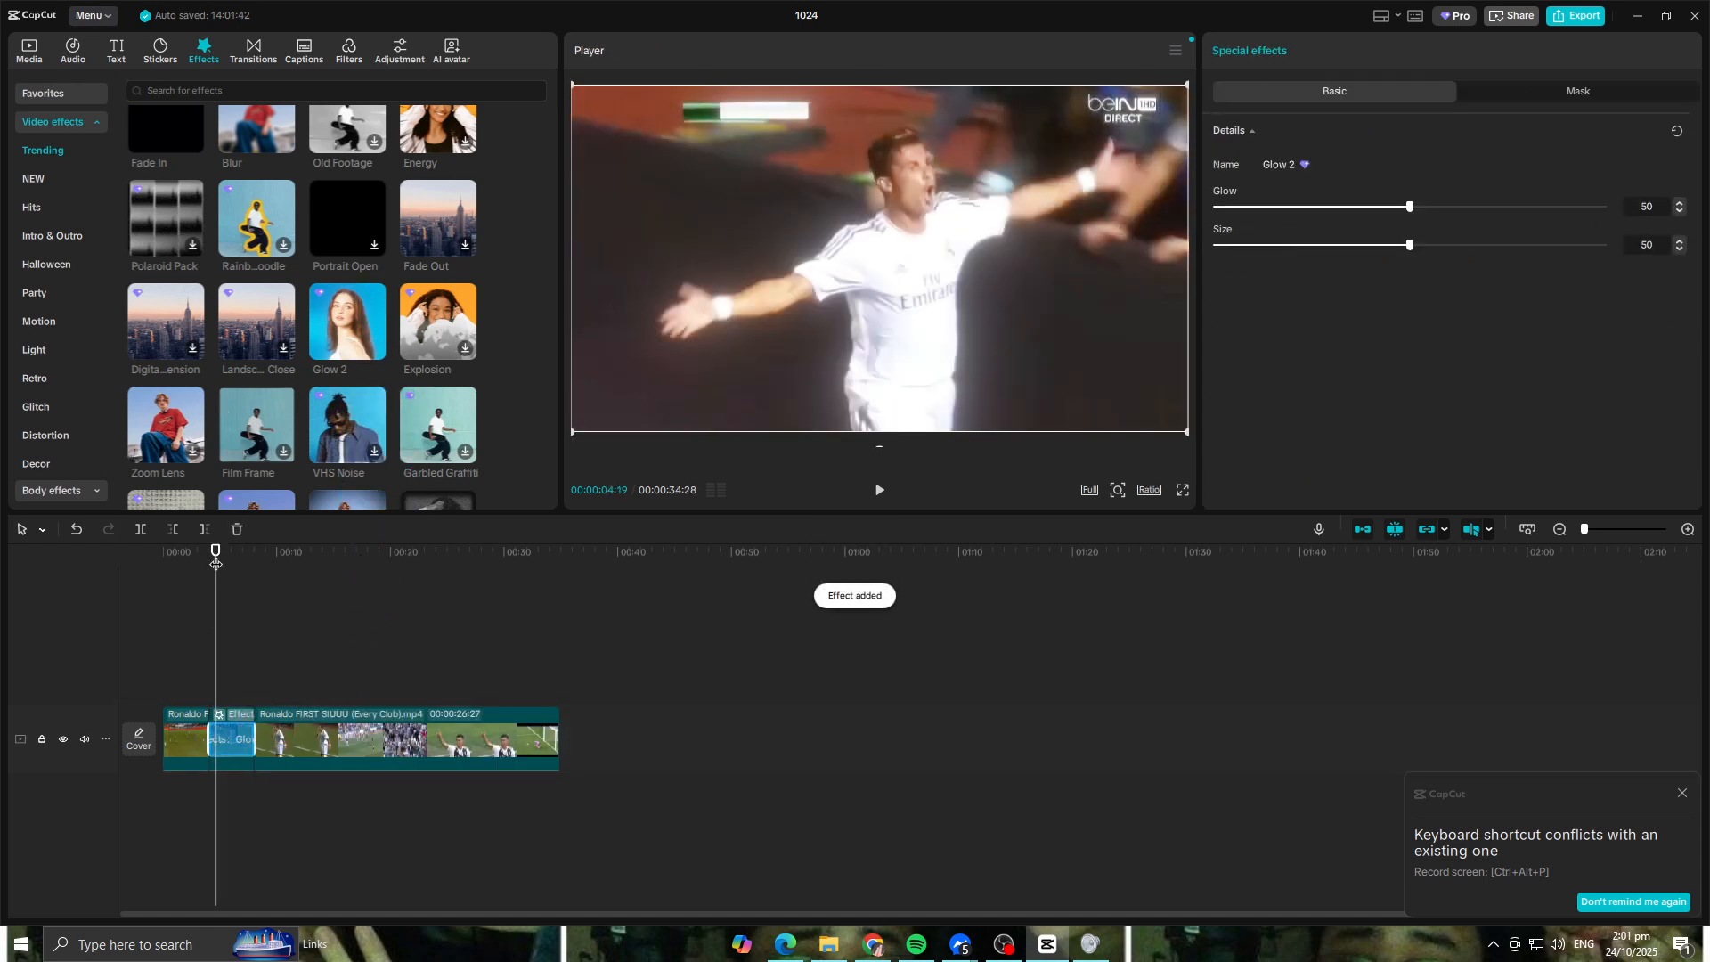
Step: Play back the glowing celebration clip and split it at 00:00:06:21, as the player jumps
click(189, 563)
click(880, 489)
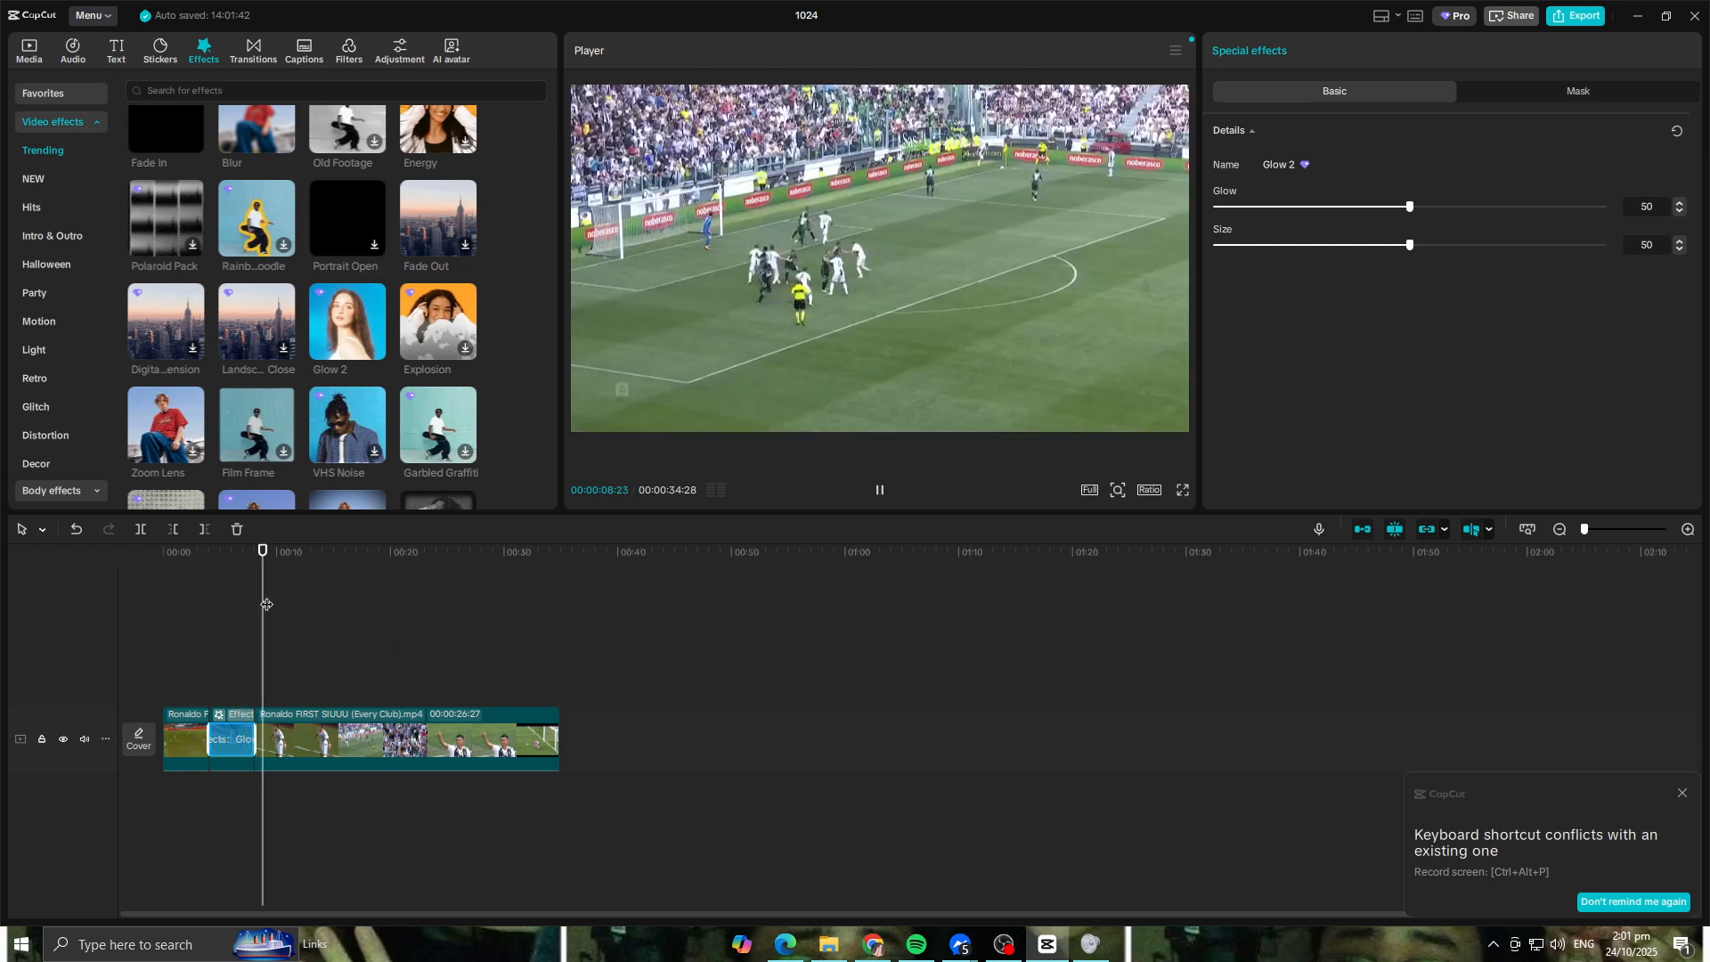
drag(268, 552, 166, 561)
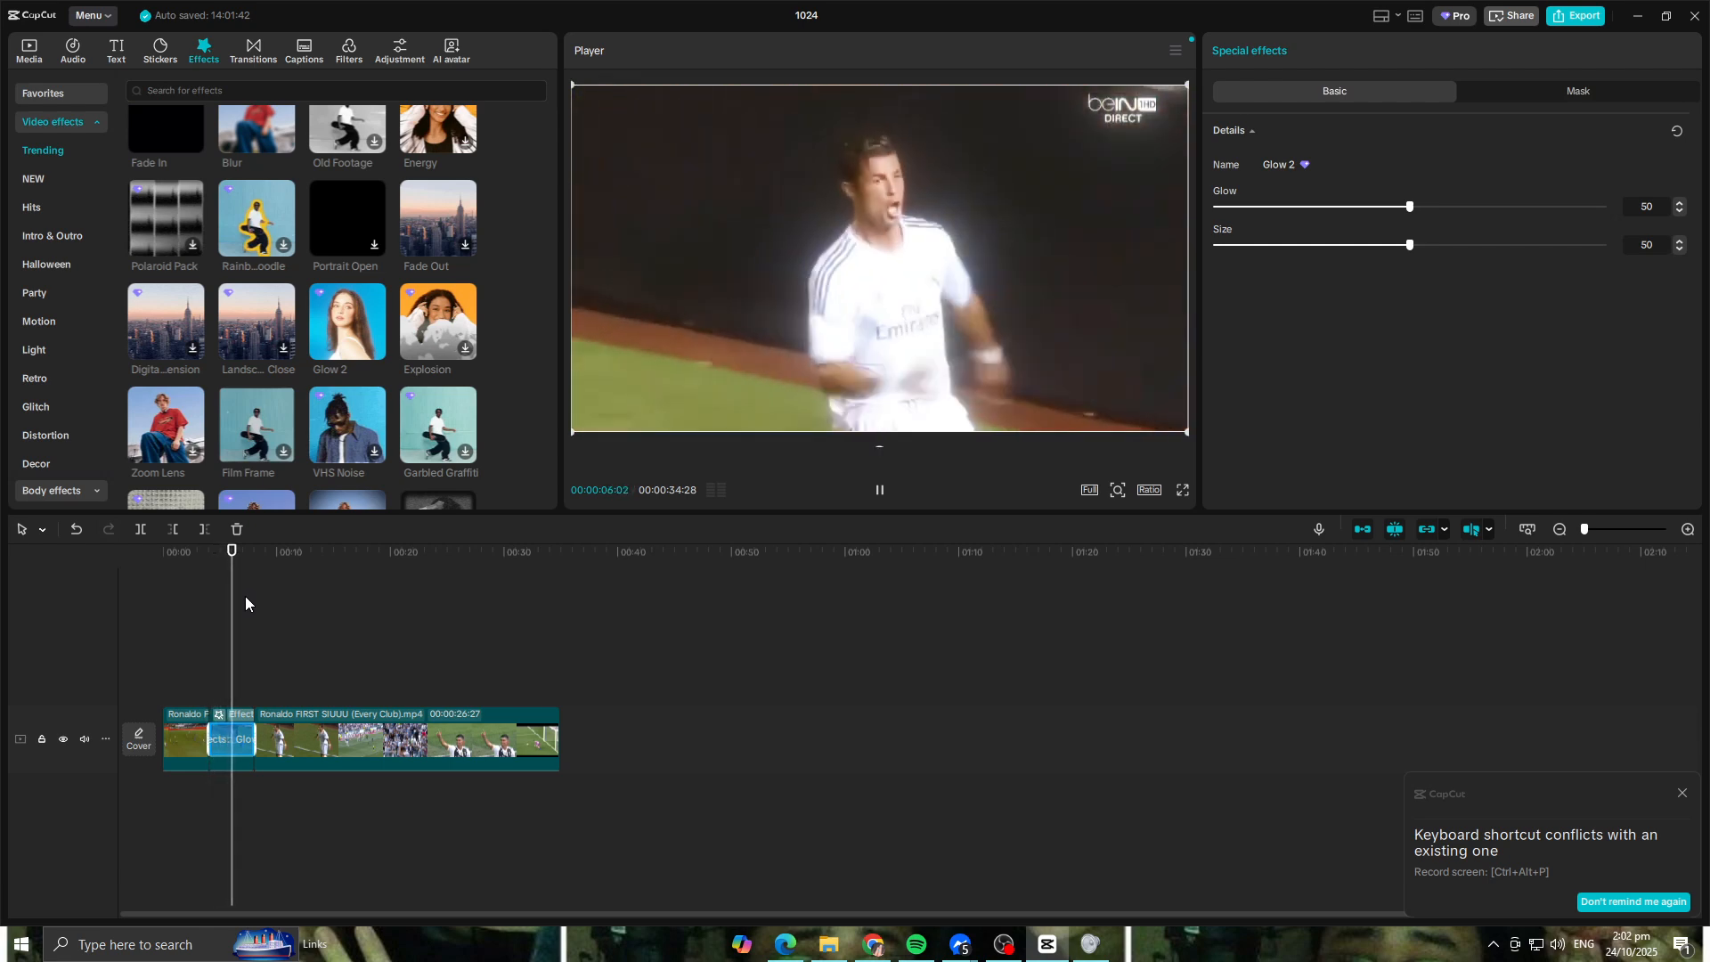
key(space)
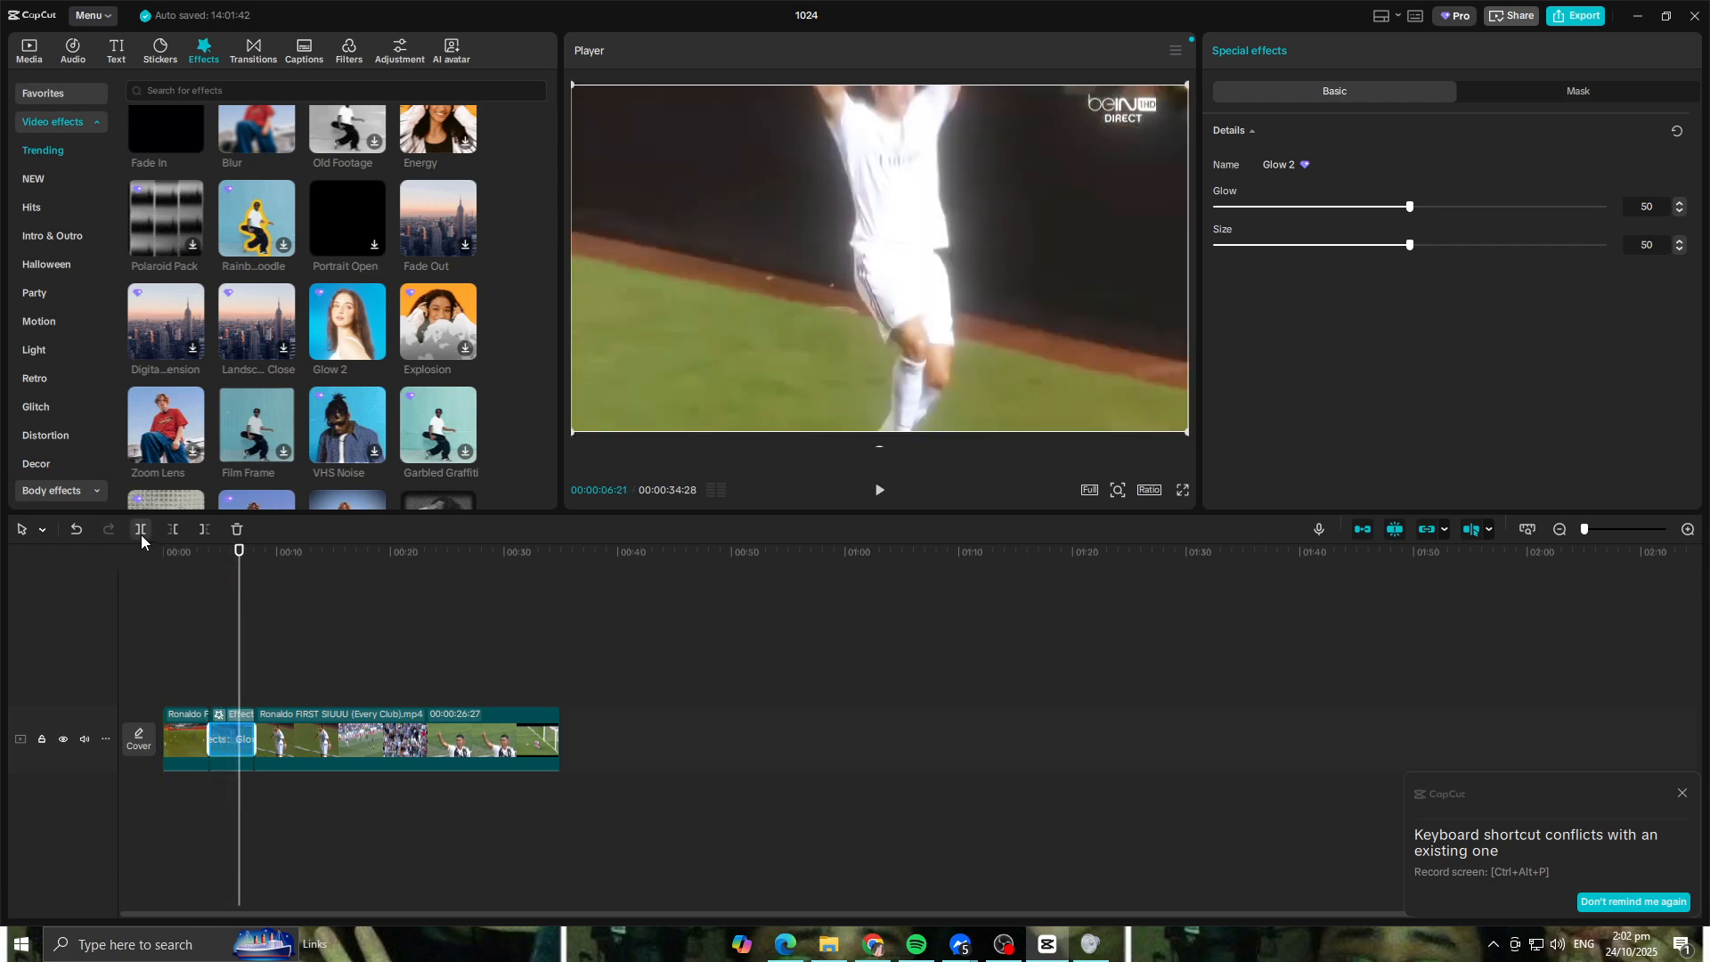
click(206, 581)
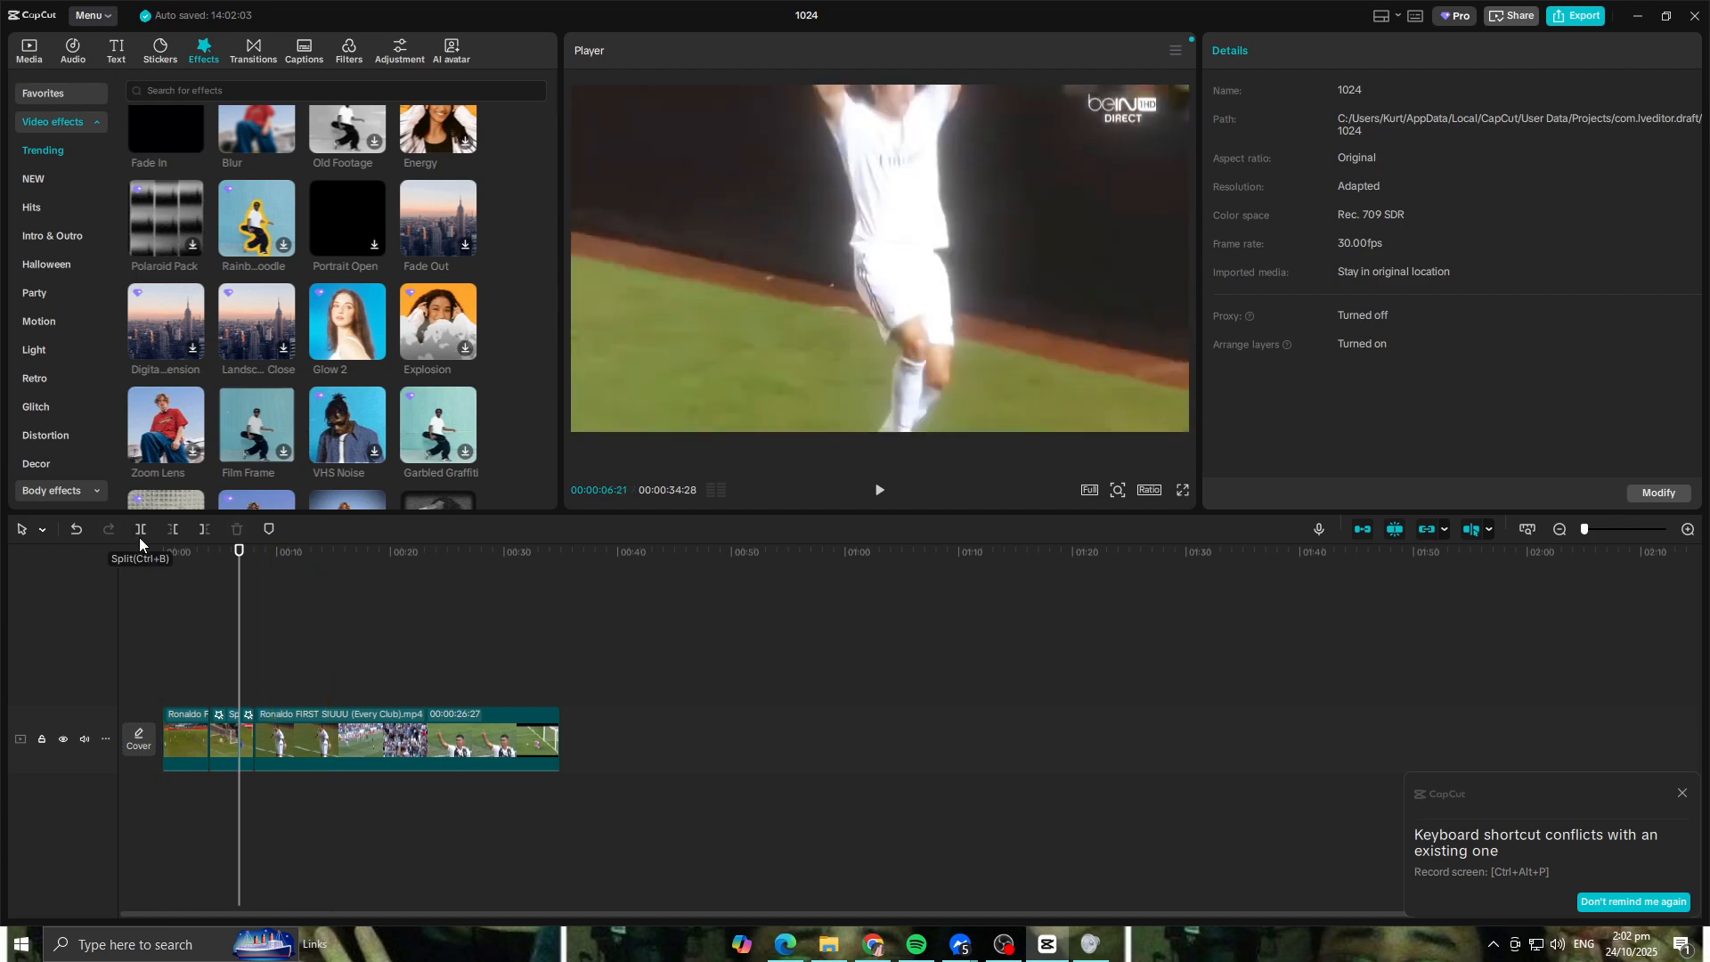
click(141, 534)
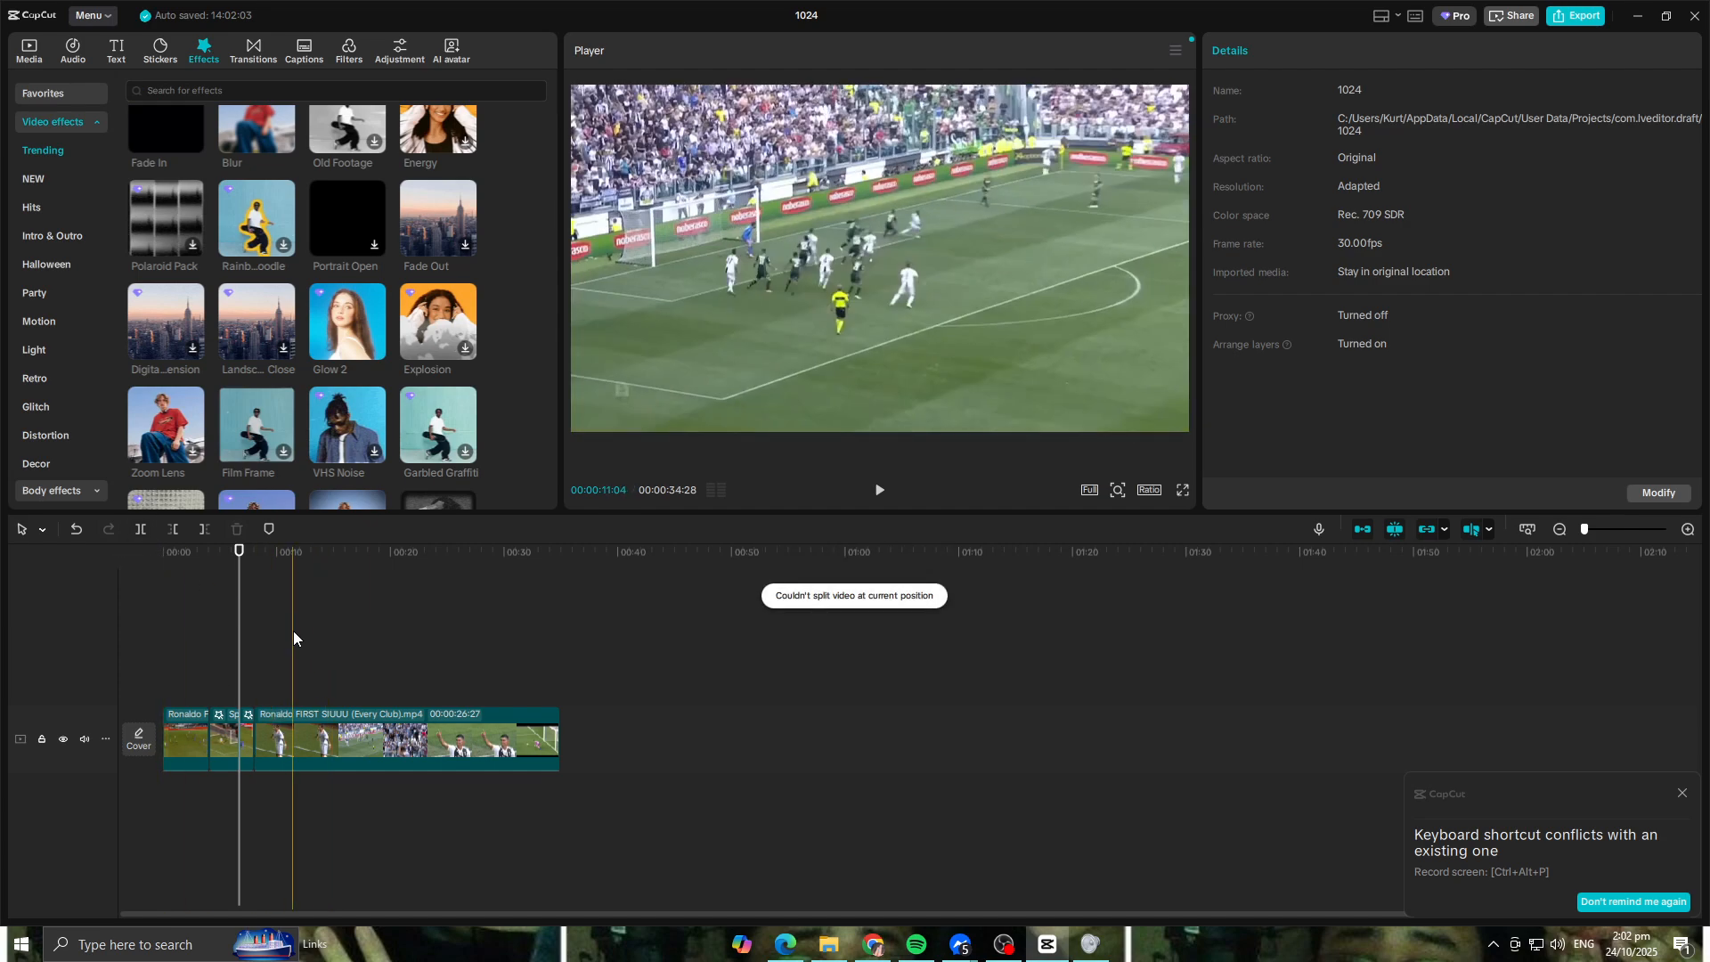
Step: Replay the celebration from just before the glow effect and stop at 00:00:07:02 to check the new cut
click(310, 639)
key(space)
click(203, 557)
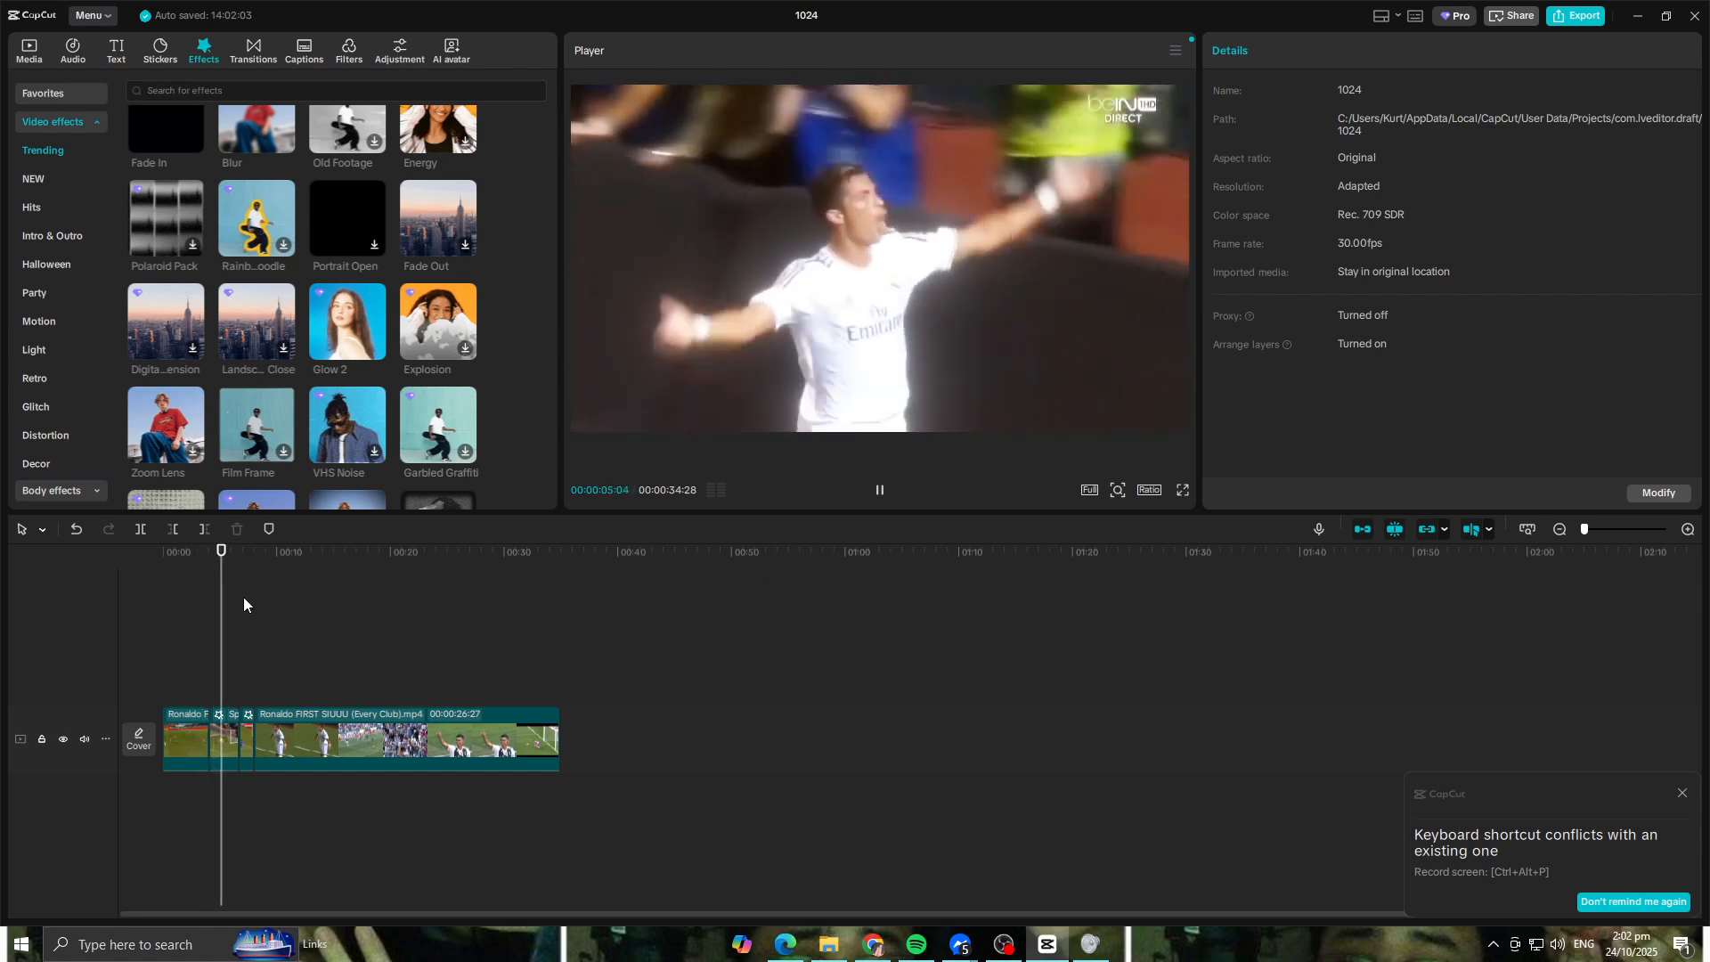
key(space)
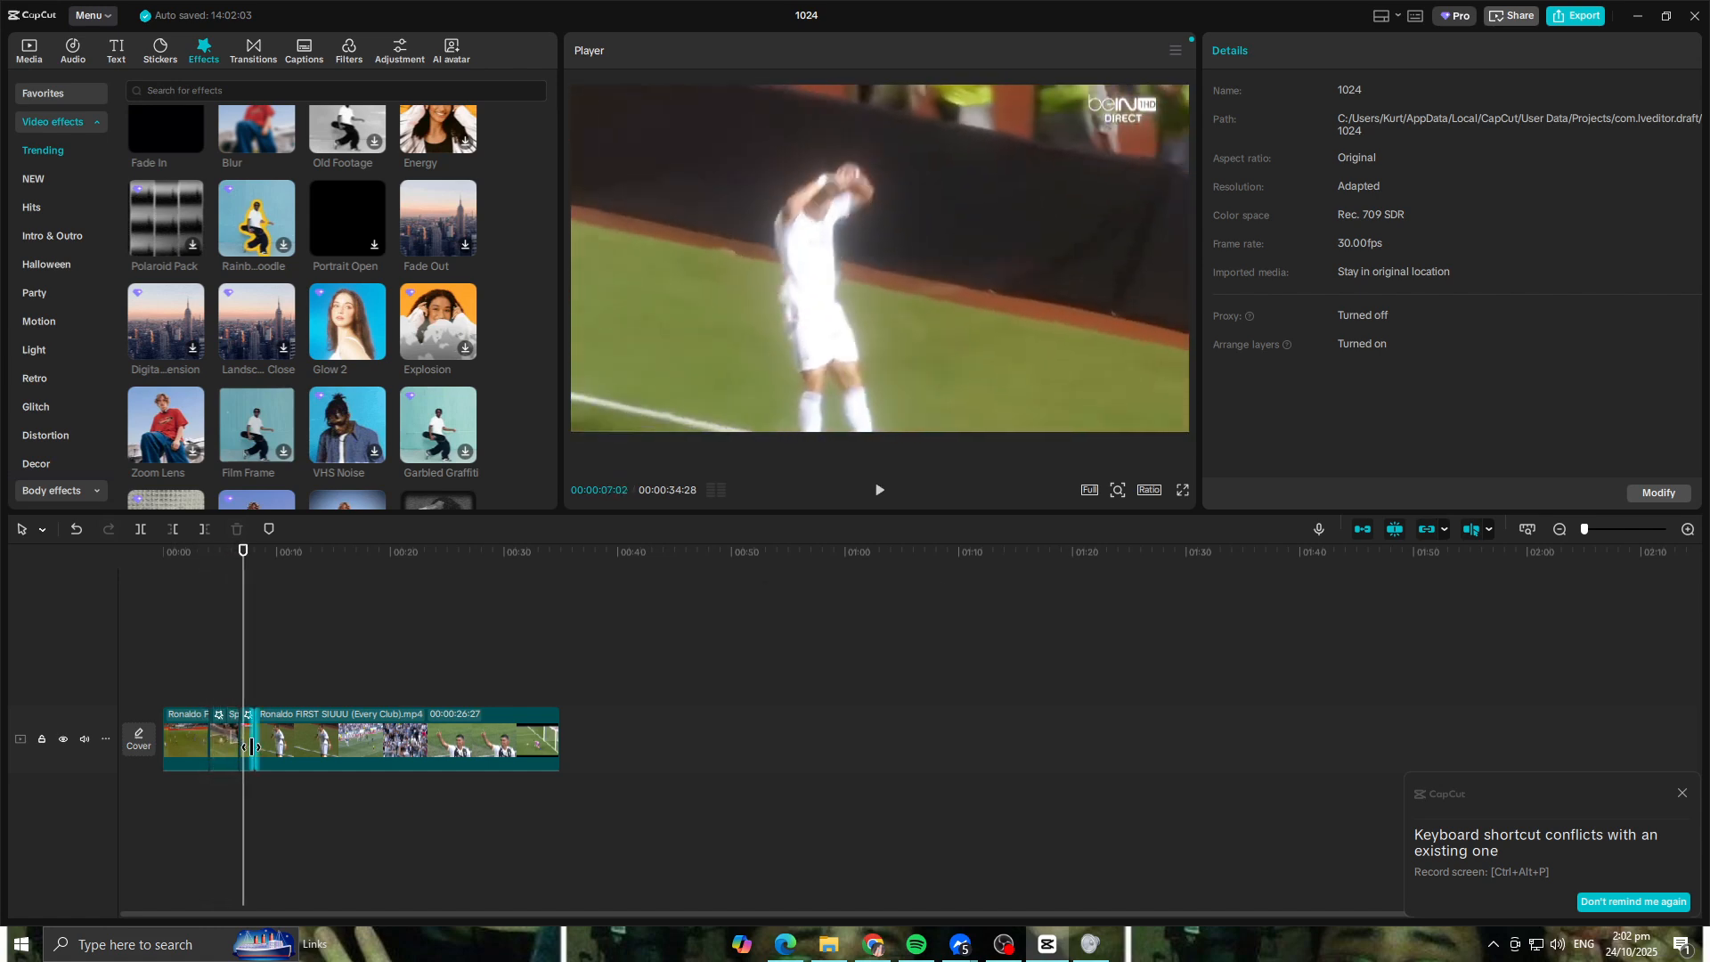
Step: Select the short glowing jump clip after the 00:00:06:21 cut and apply a Custom speed curve to it
key(ctrl+equal)
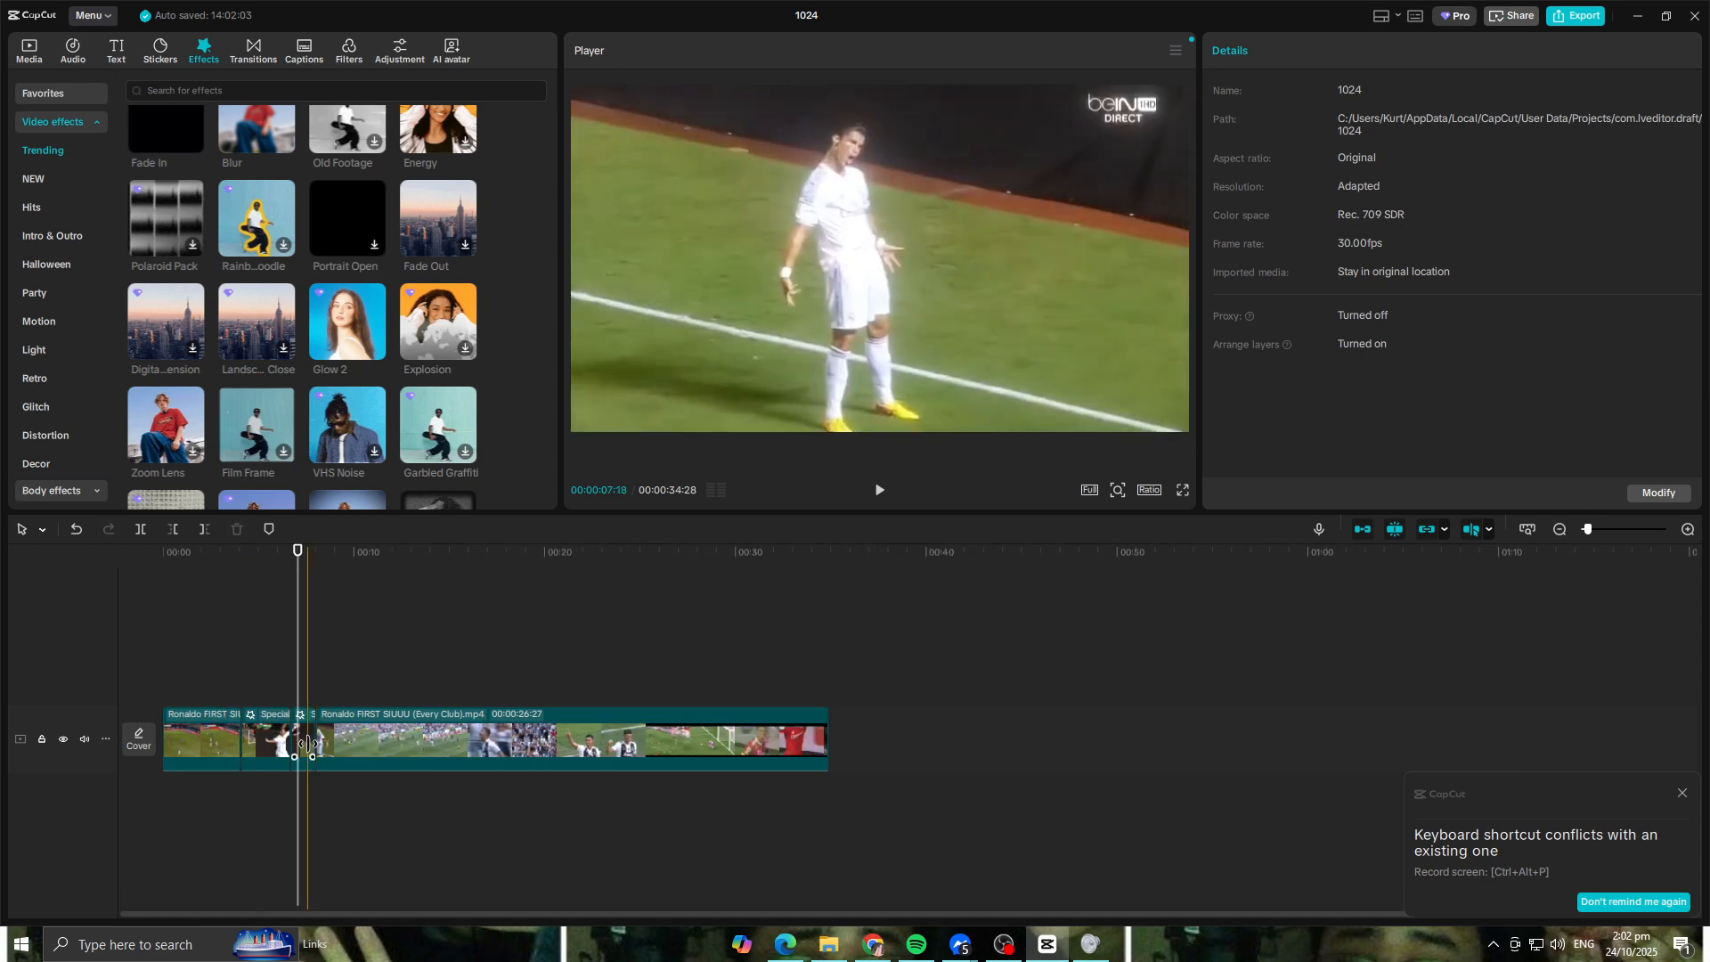
click(308, 751)
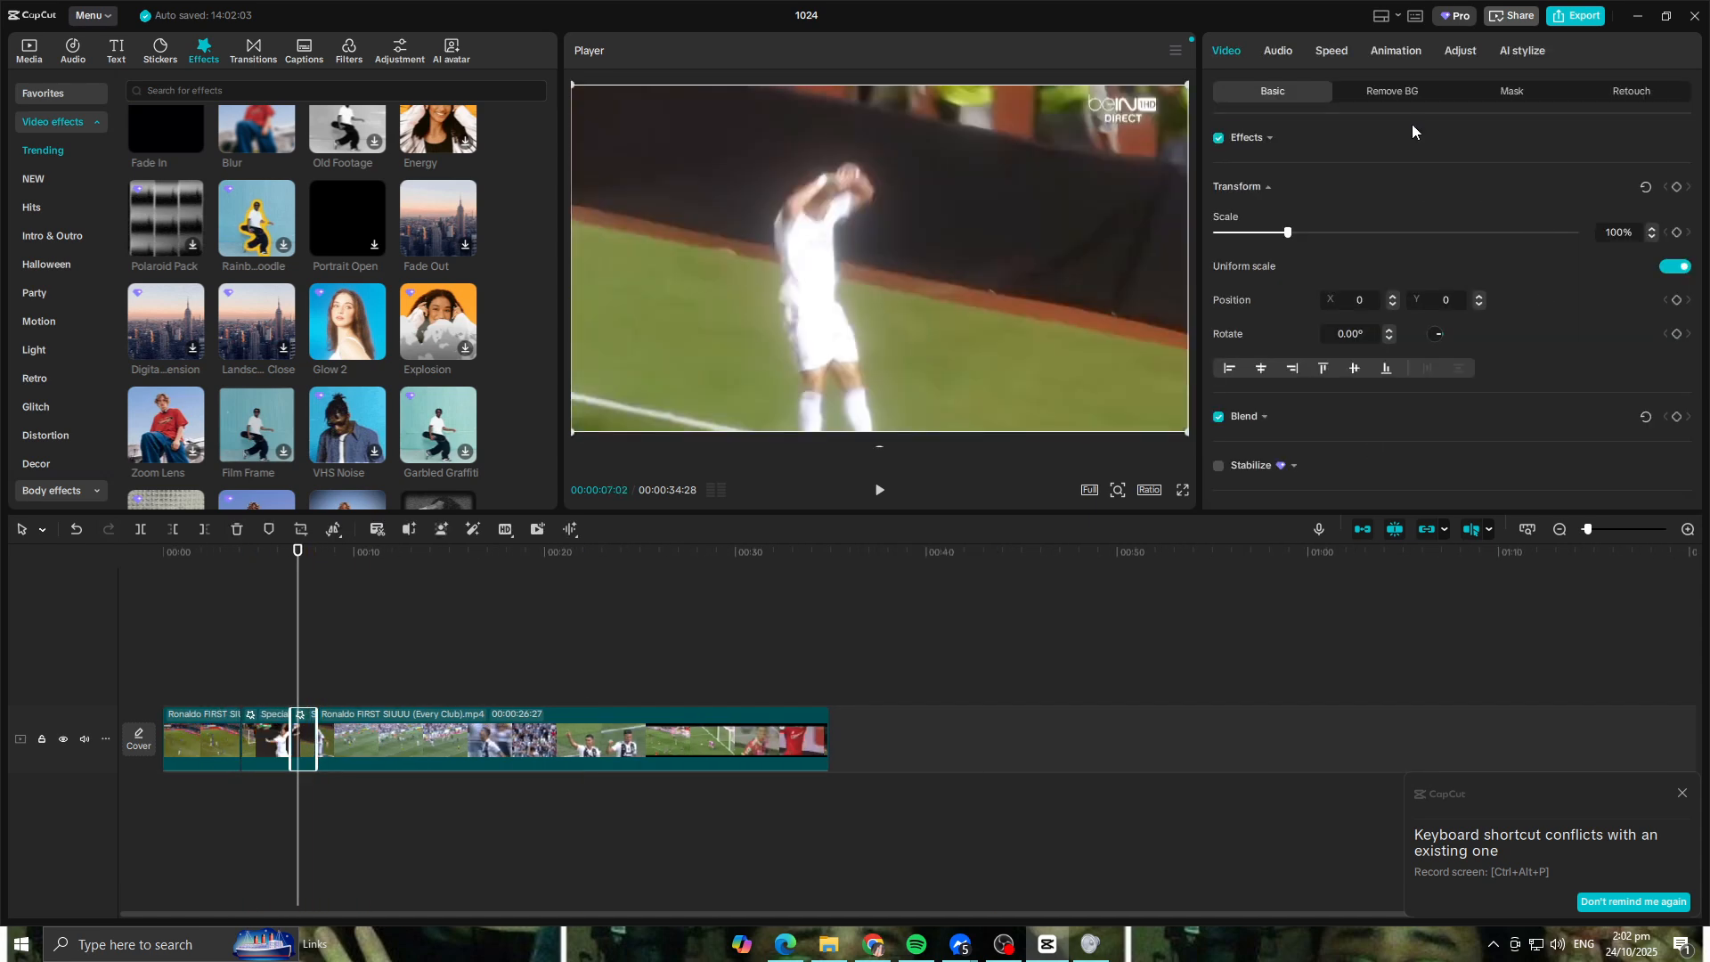
click(1412, 96)
click(1310, 100)
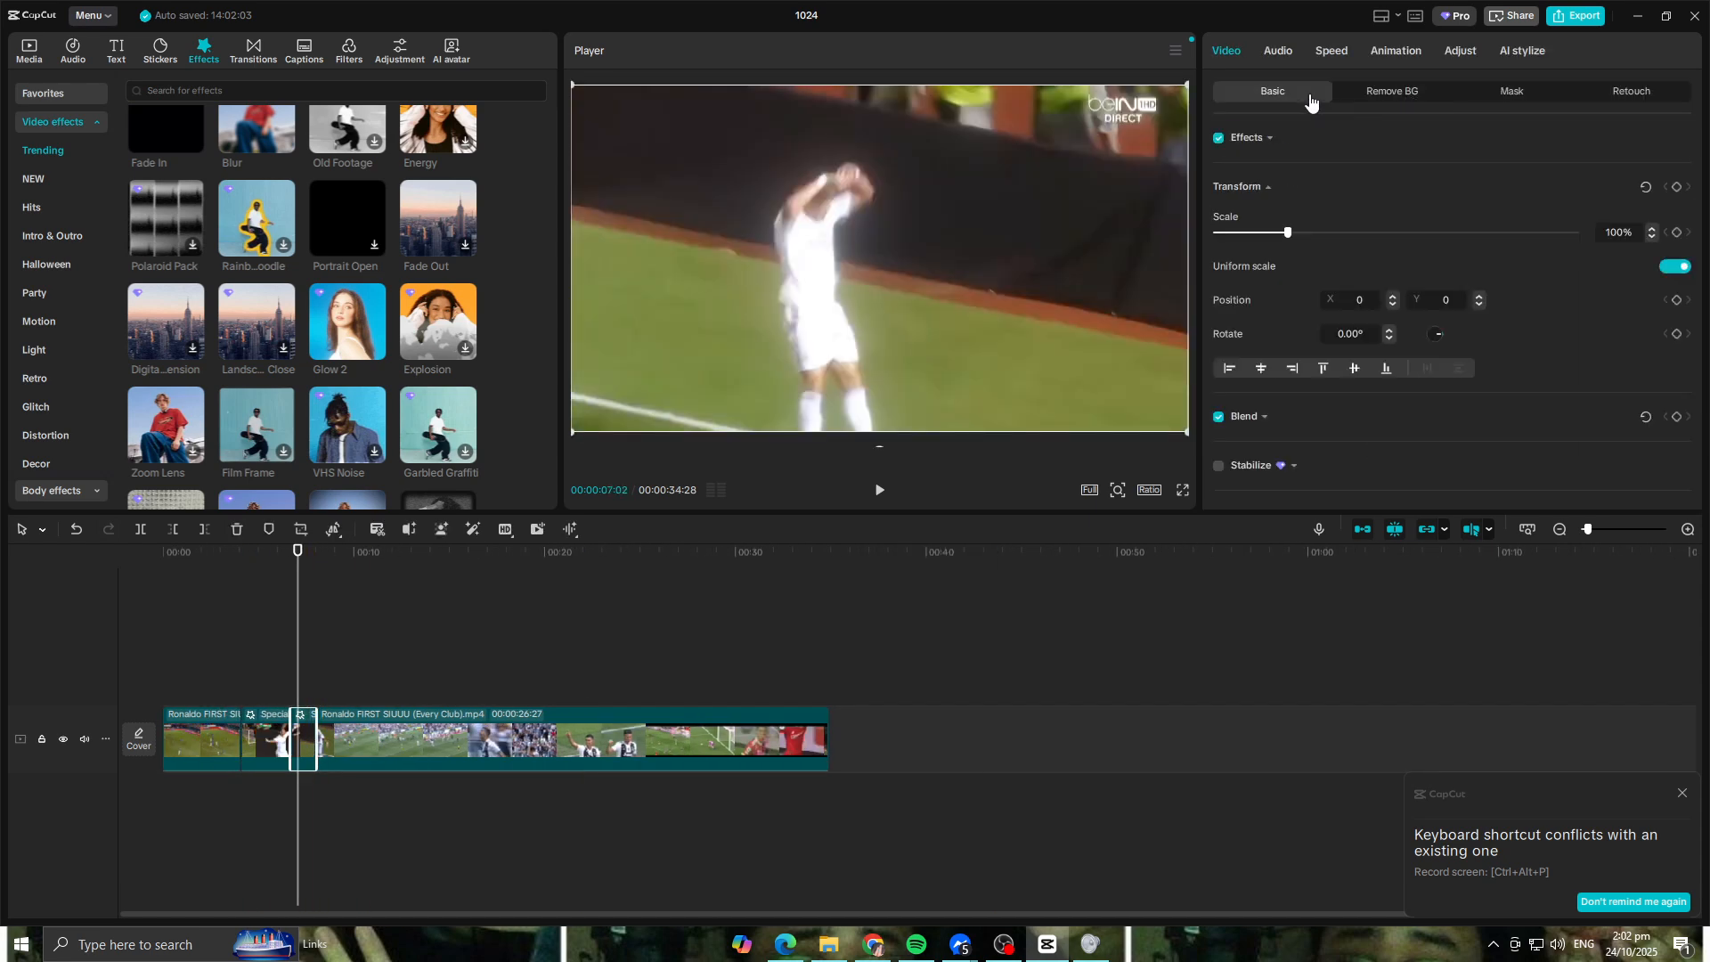
click(1486, 97)
click(1327, 52)
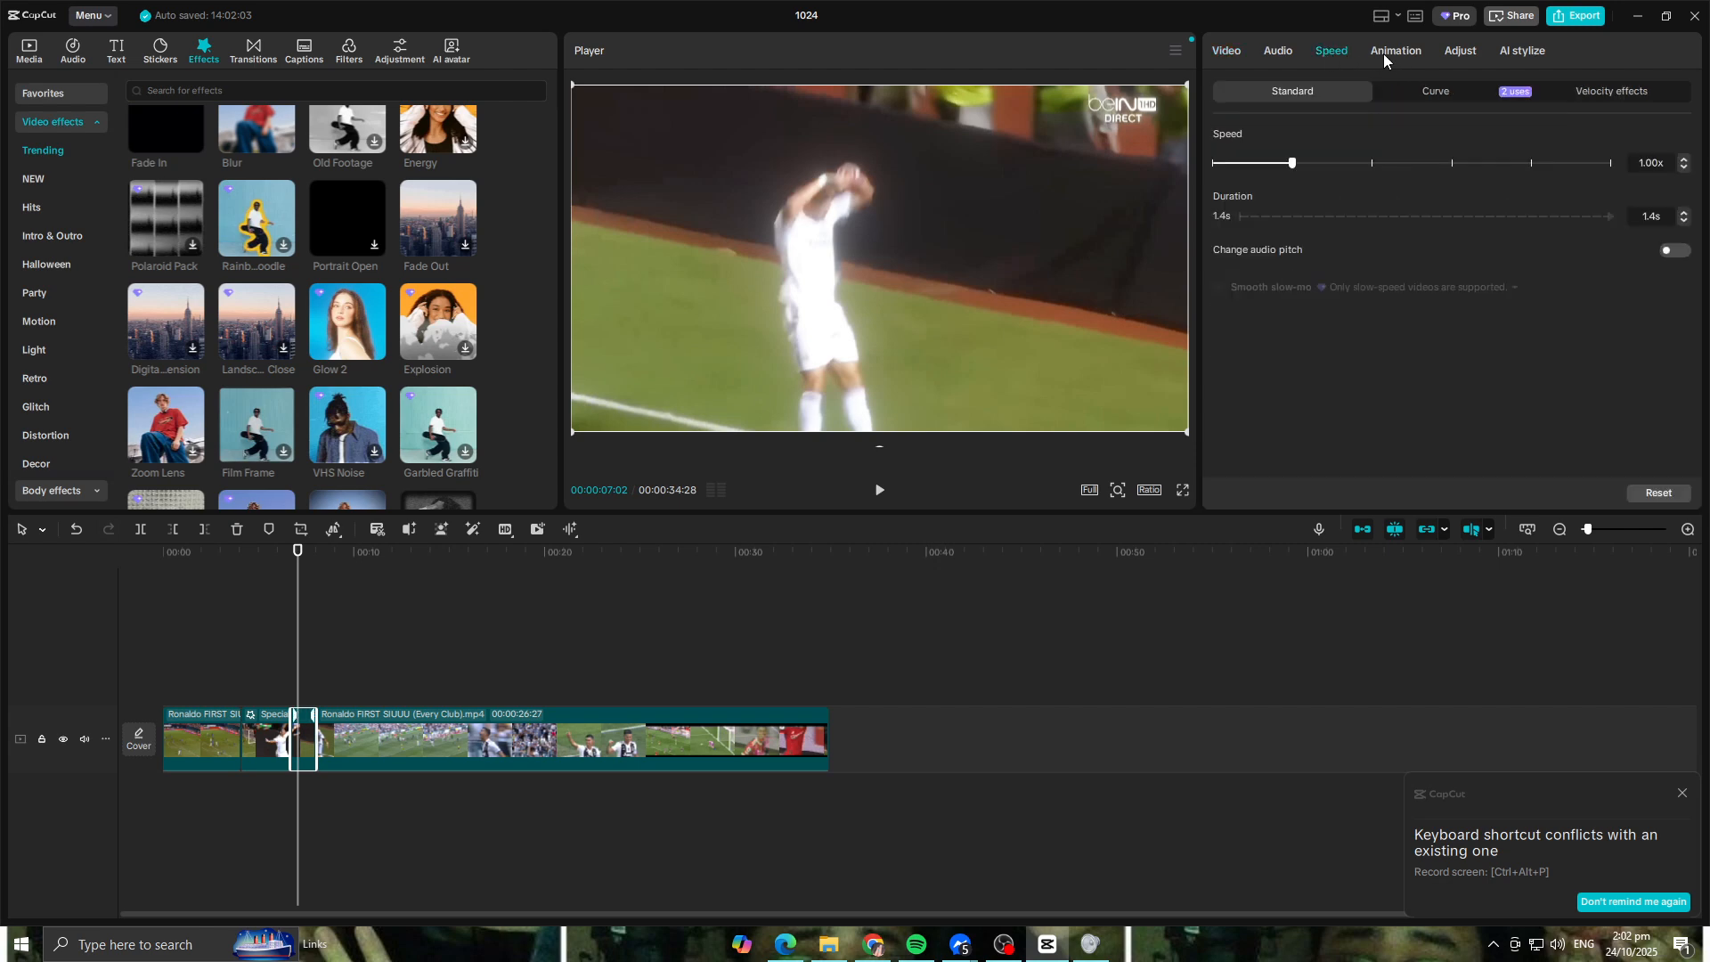
click(1448, 93)
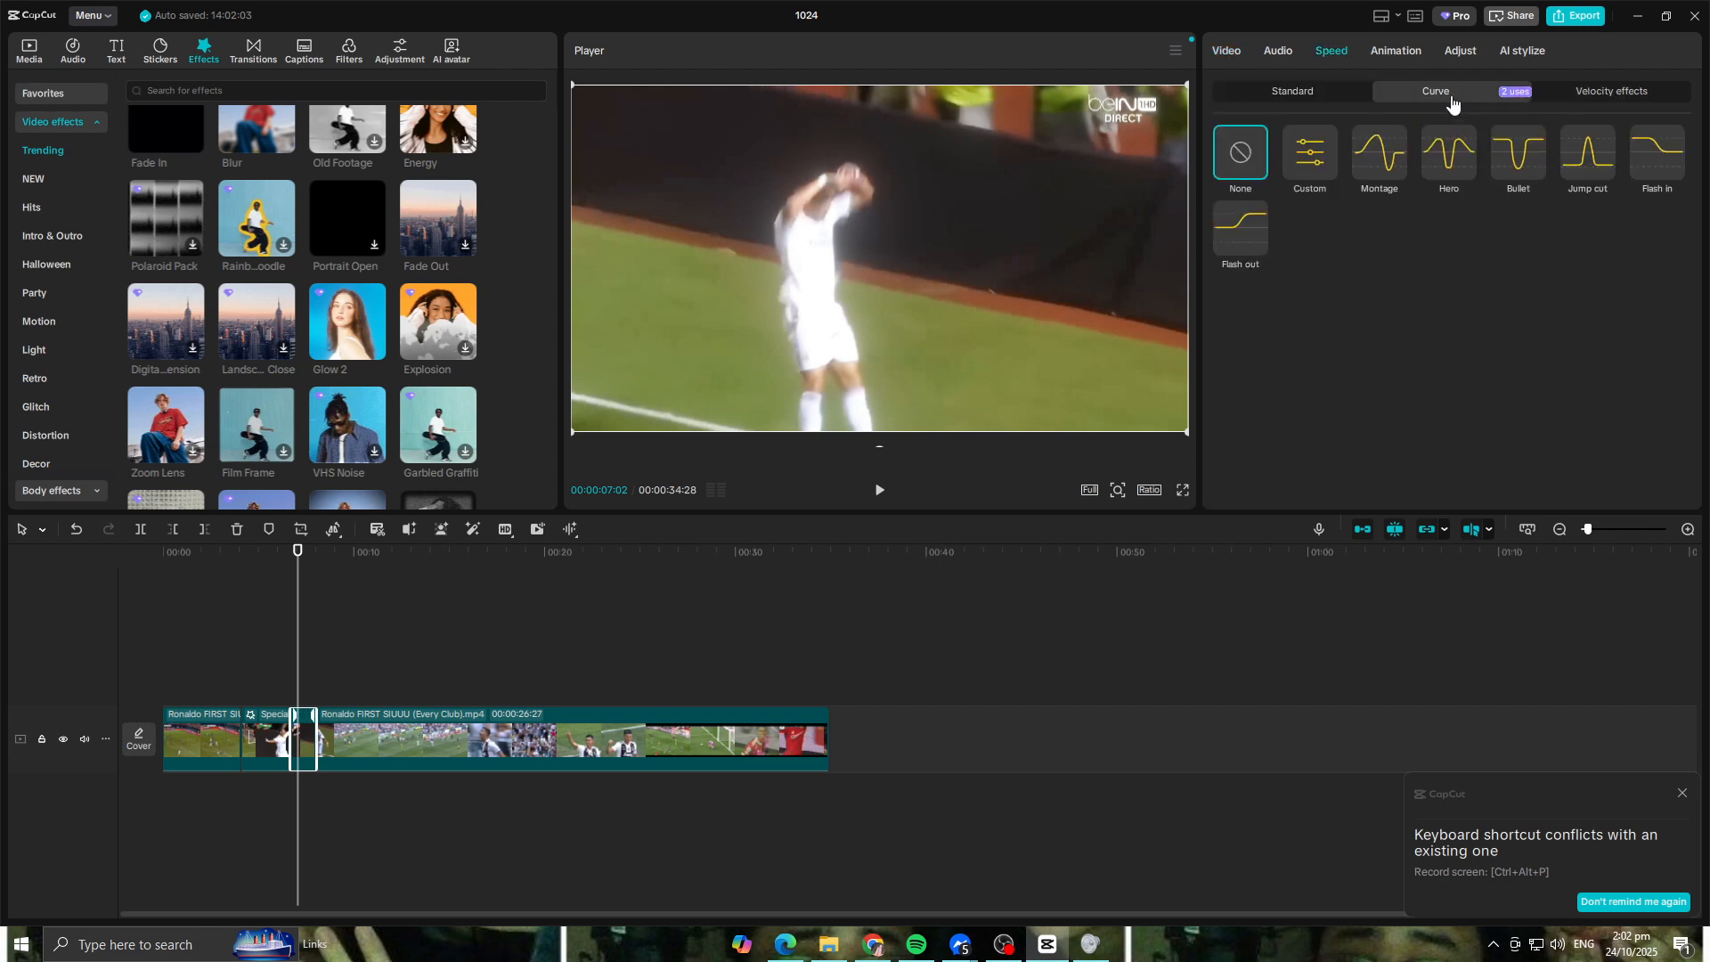
click(1316, 157)
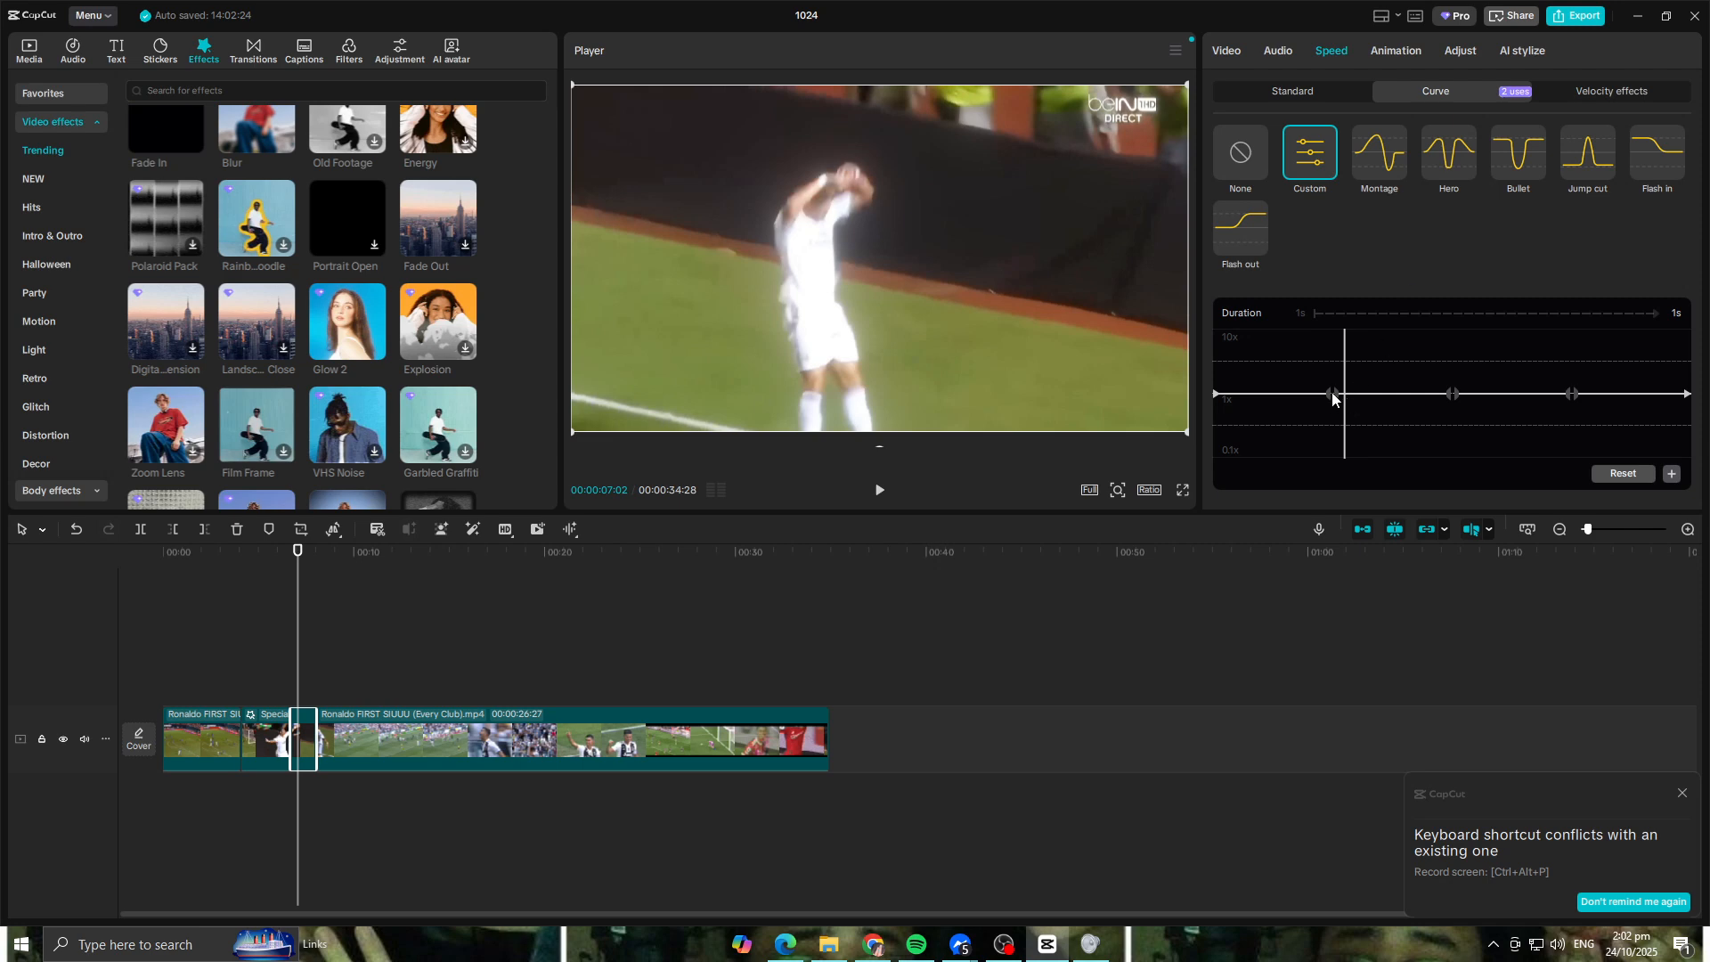
Step: Compare the inner points of the speed curve with the footage and replay the jump from just before the clip
click(1332, 393)
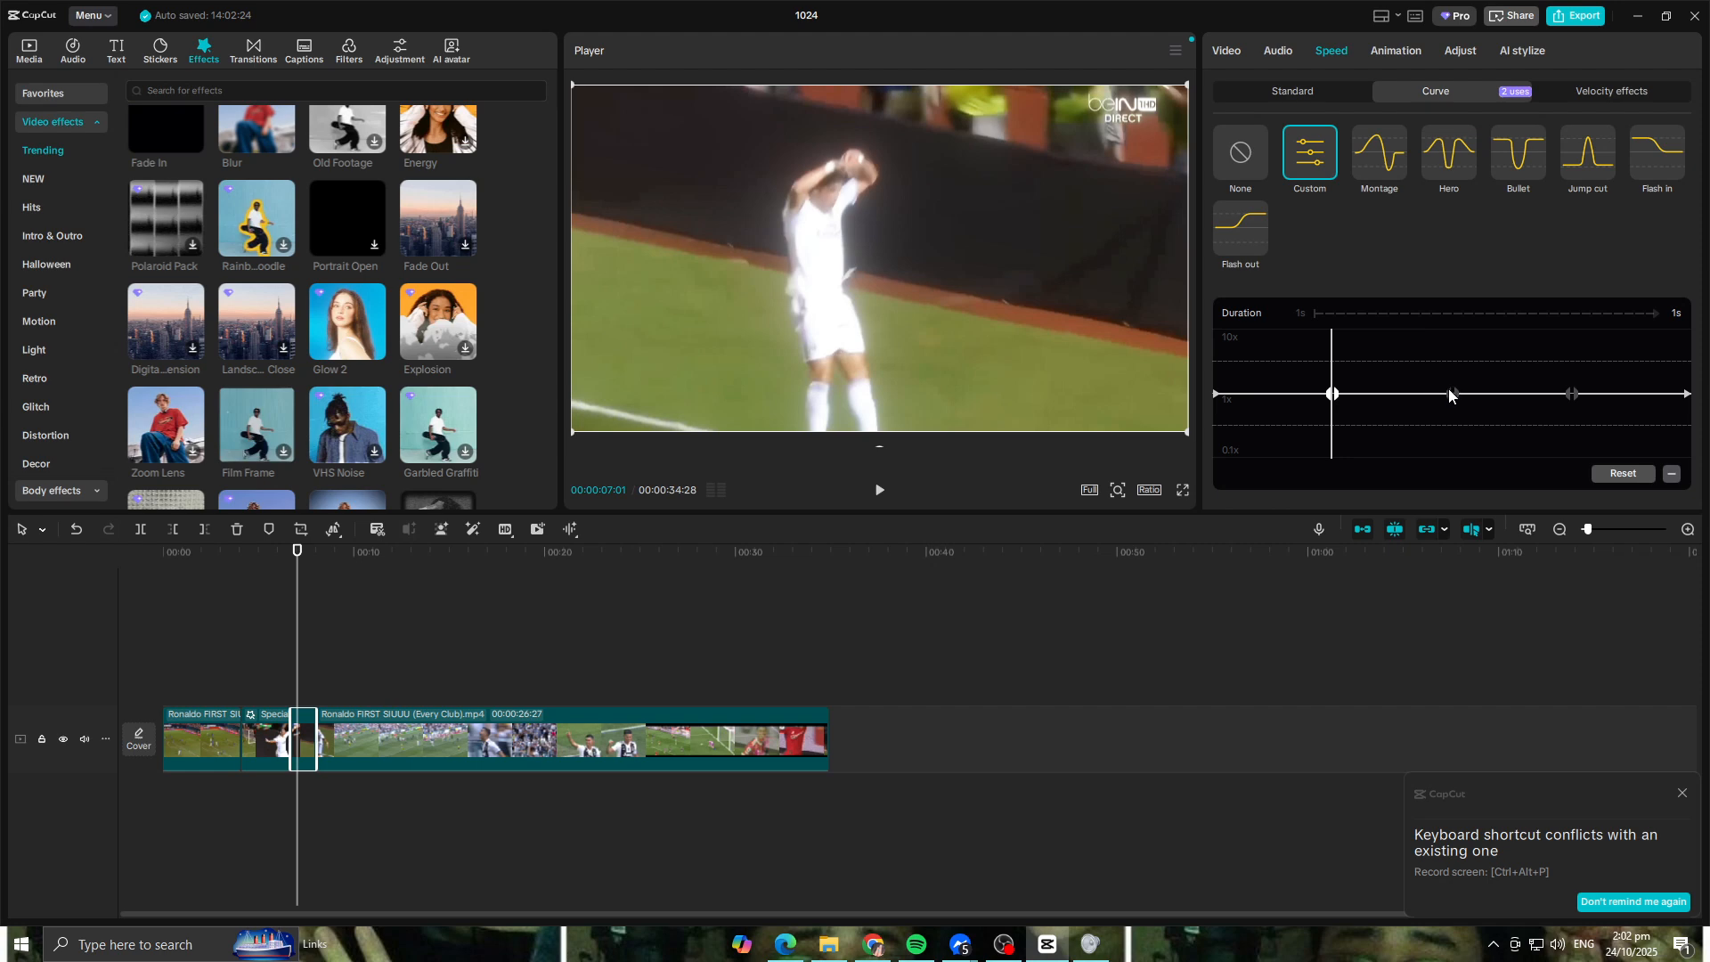
mouse_move(1451, 394)
mouse_down()
mouse_move(1454, 460)
mouse_move(1451, 394)
mouse_up()
drag(314, 551, 274, 553)
key(space)
key(space)
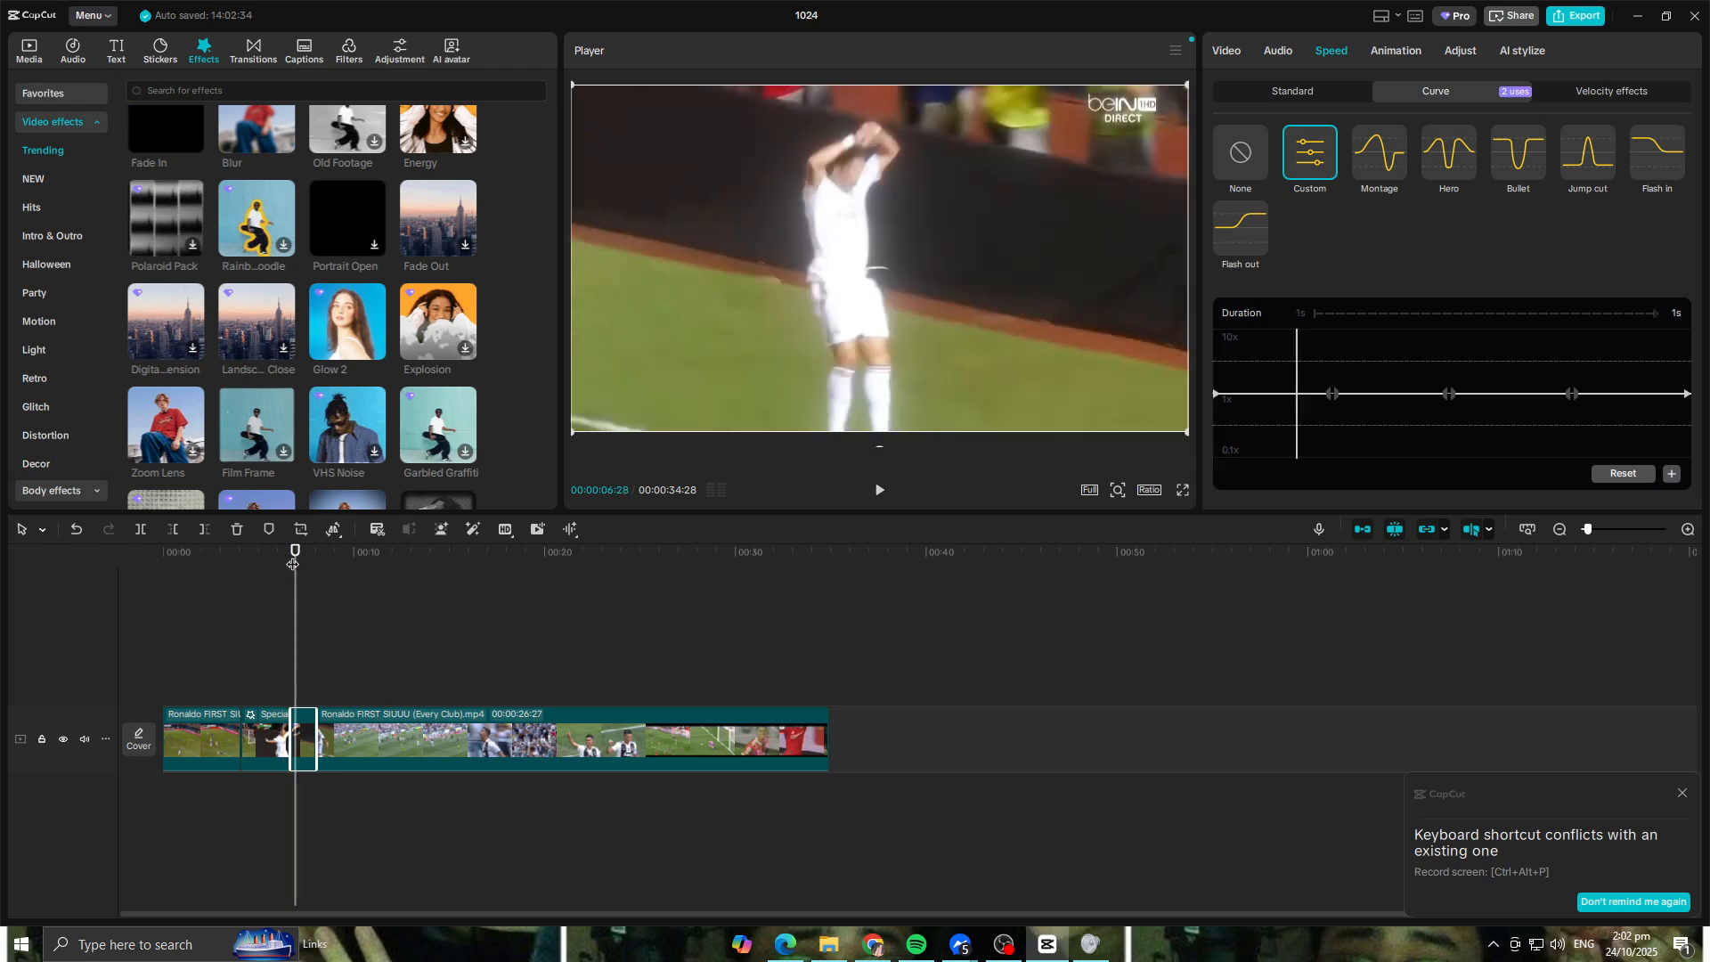
Step: Lower the first inner point of the Custom speed curve to slow down the jump, keeping the other points level
click(1450, 395)
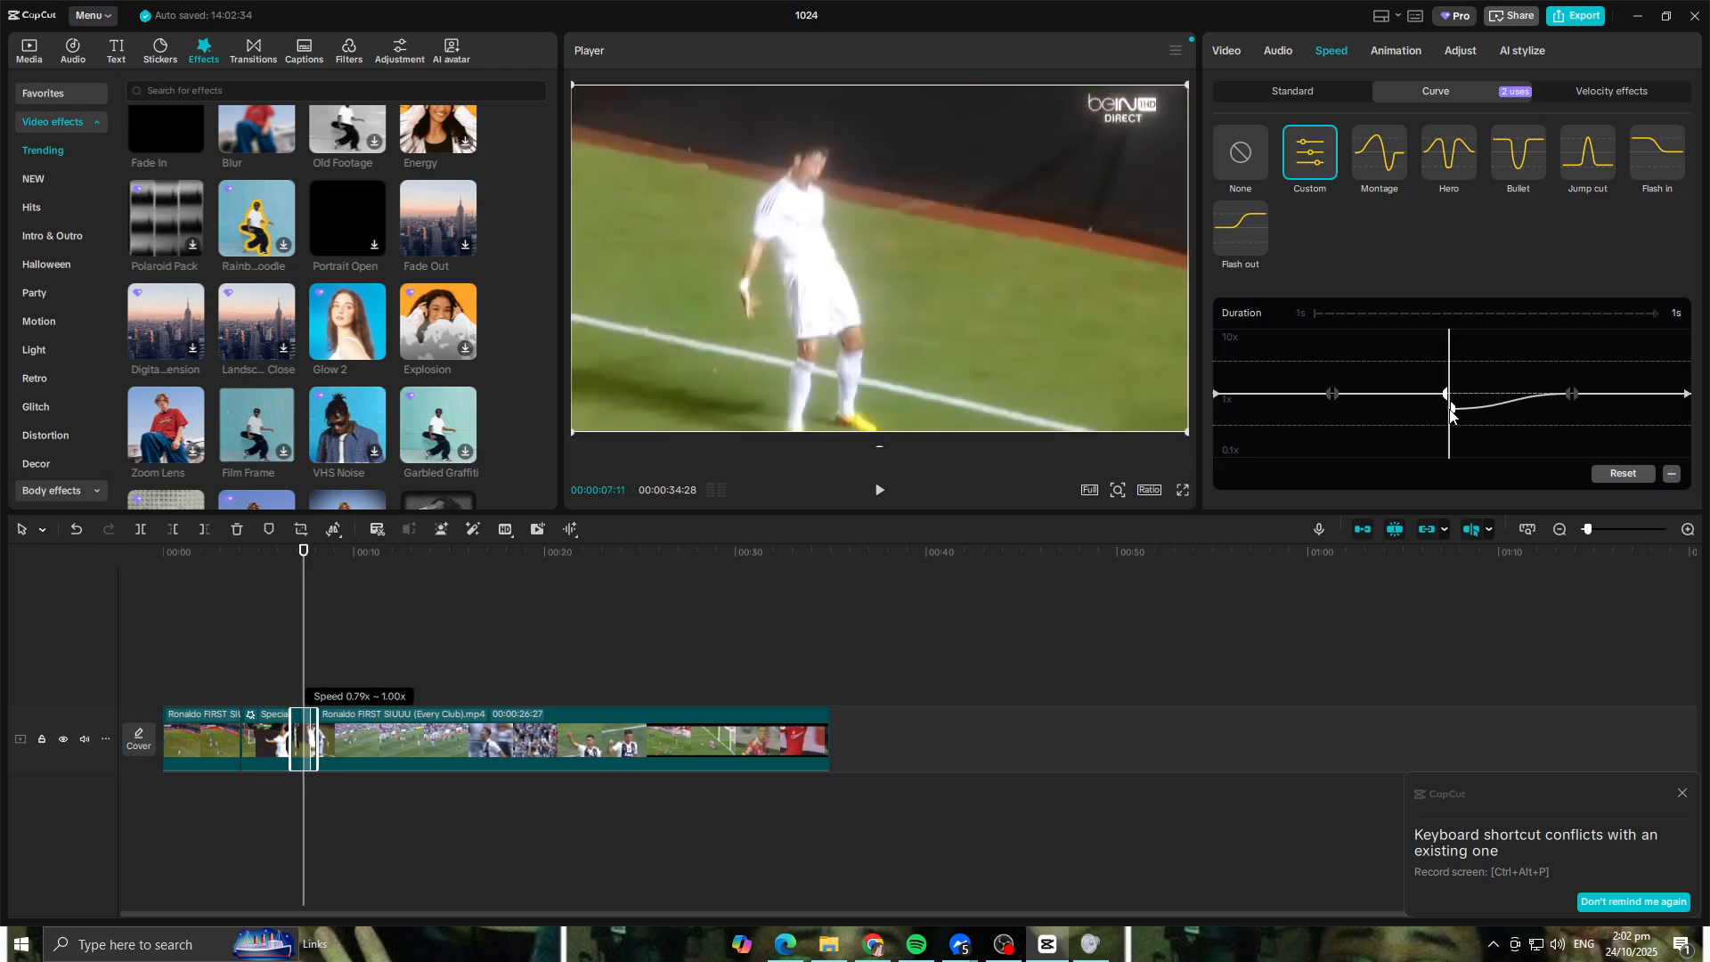
click(1444, 398)
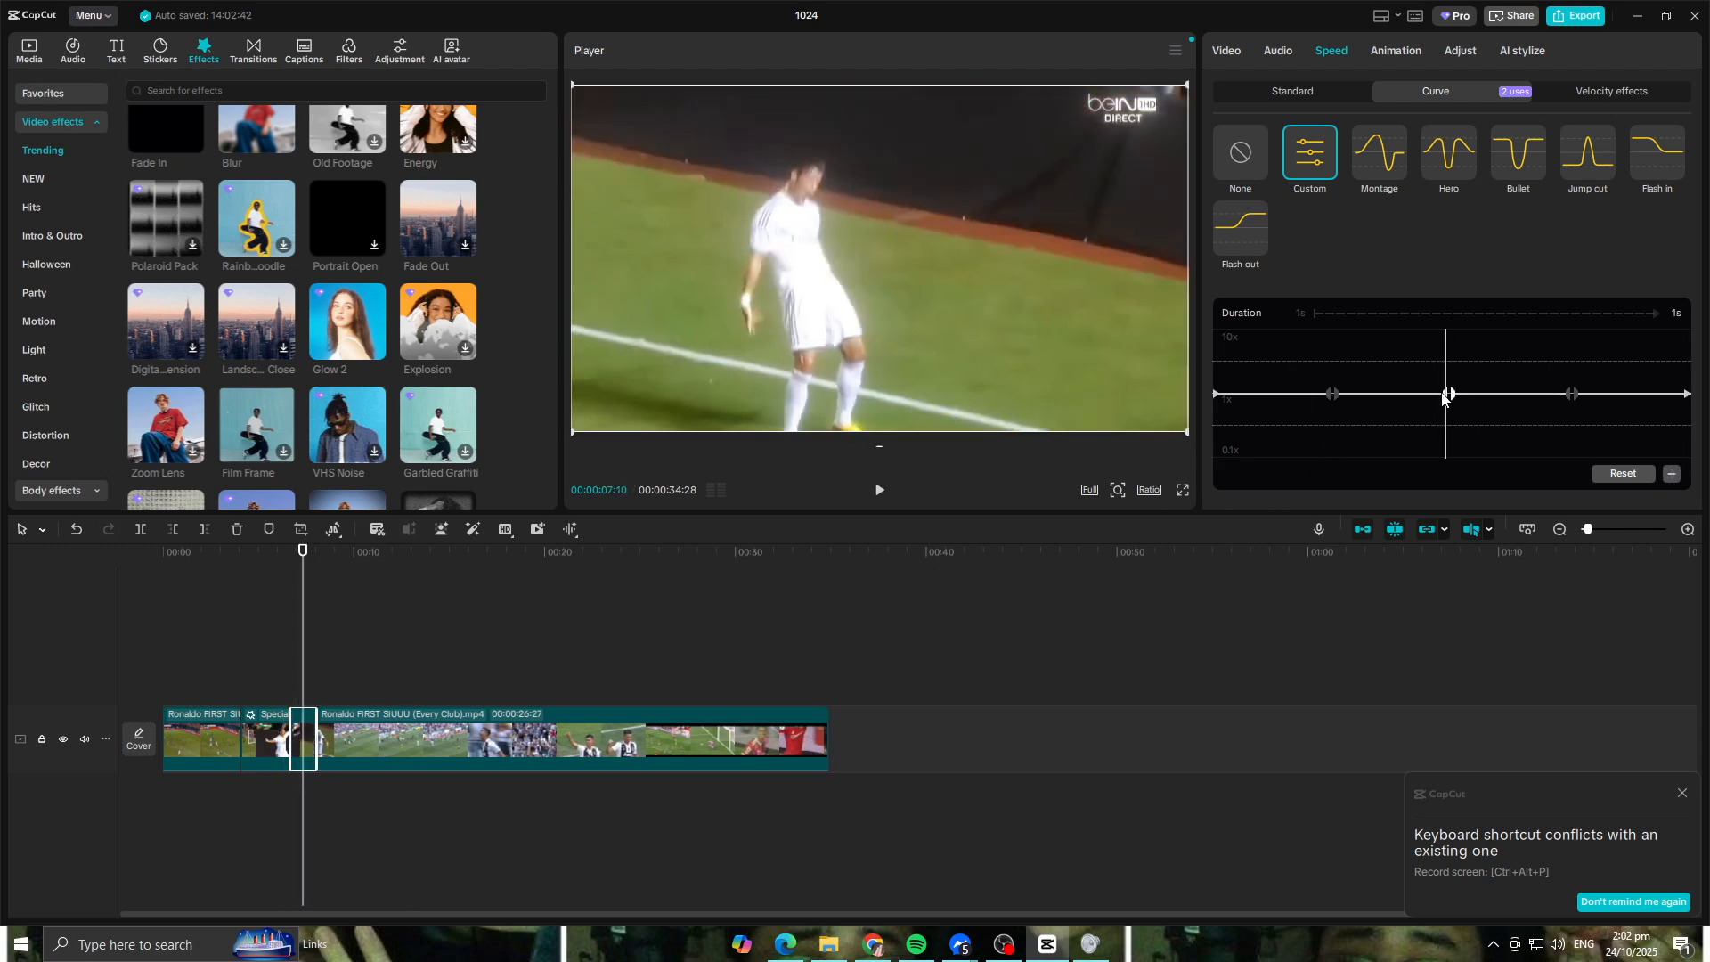
click(1339, 396)
drag(1339, 397, 1335, 428)
Step: Replay the celebration from before the jump to check the slow-motion section
key(space)
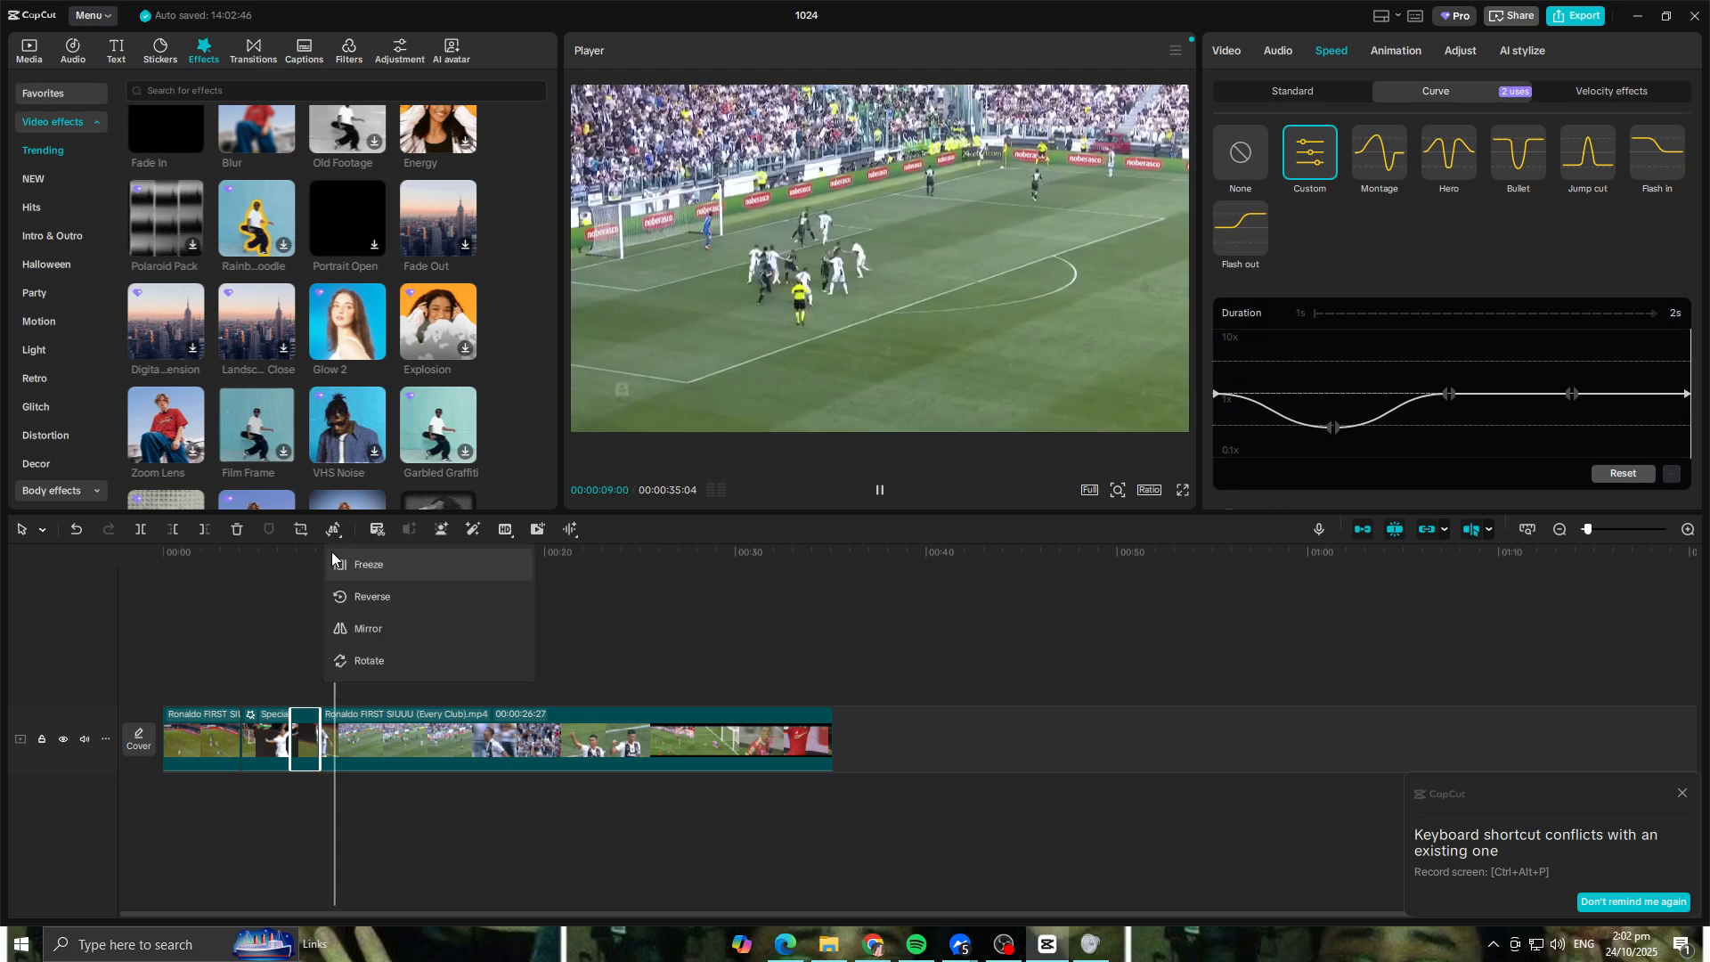
drag(358, 556, 255, 555)
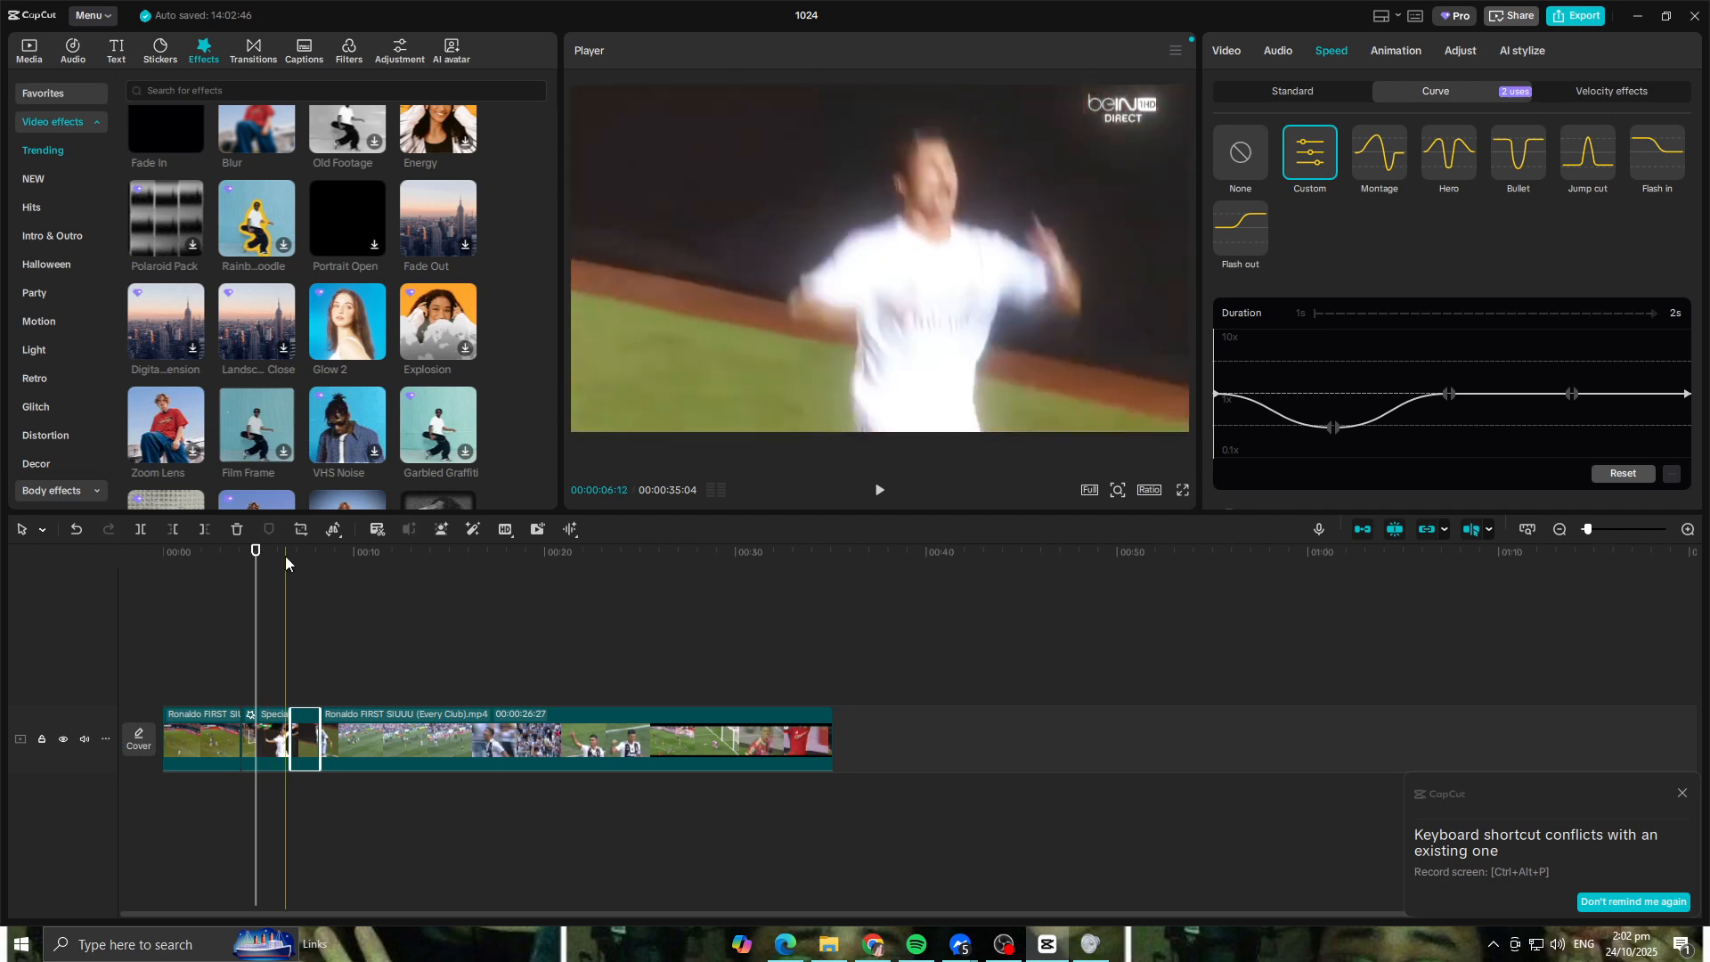
click(285, 556)
key(space)
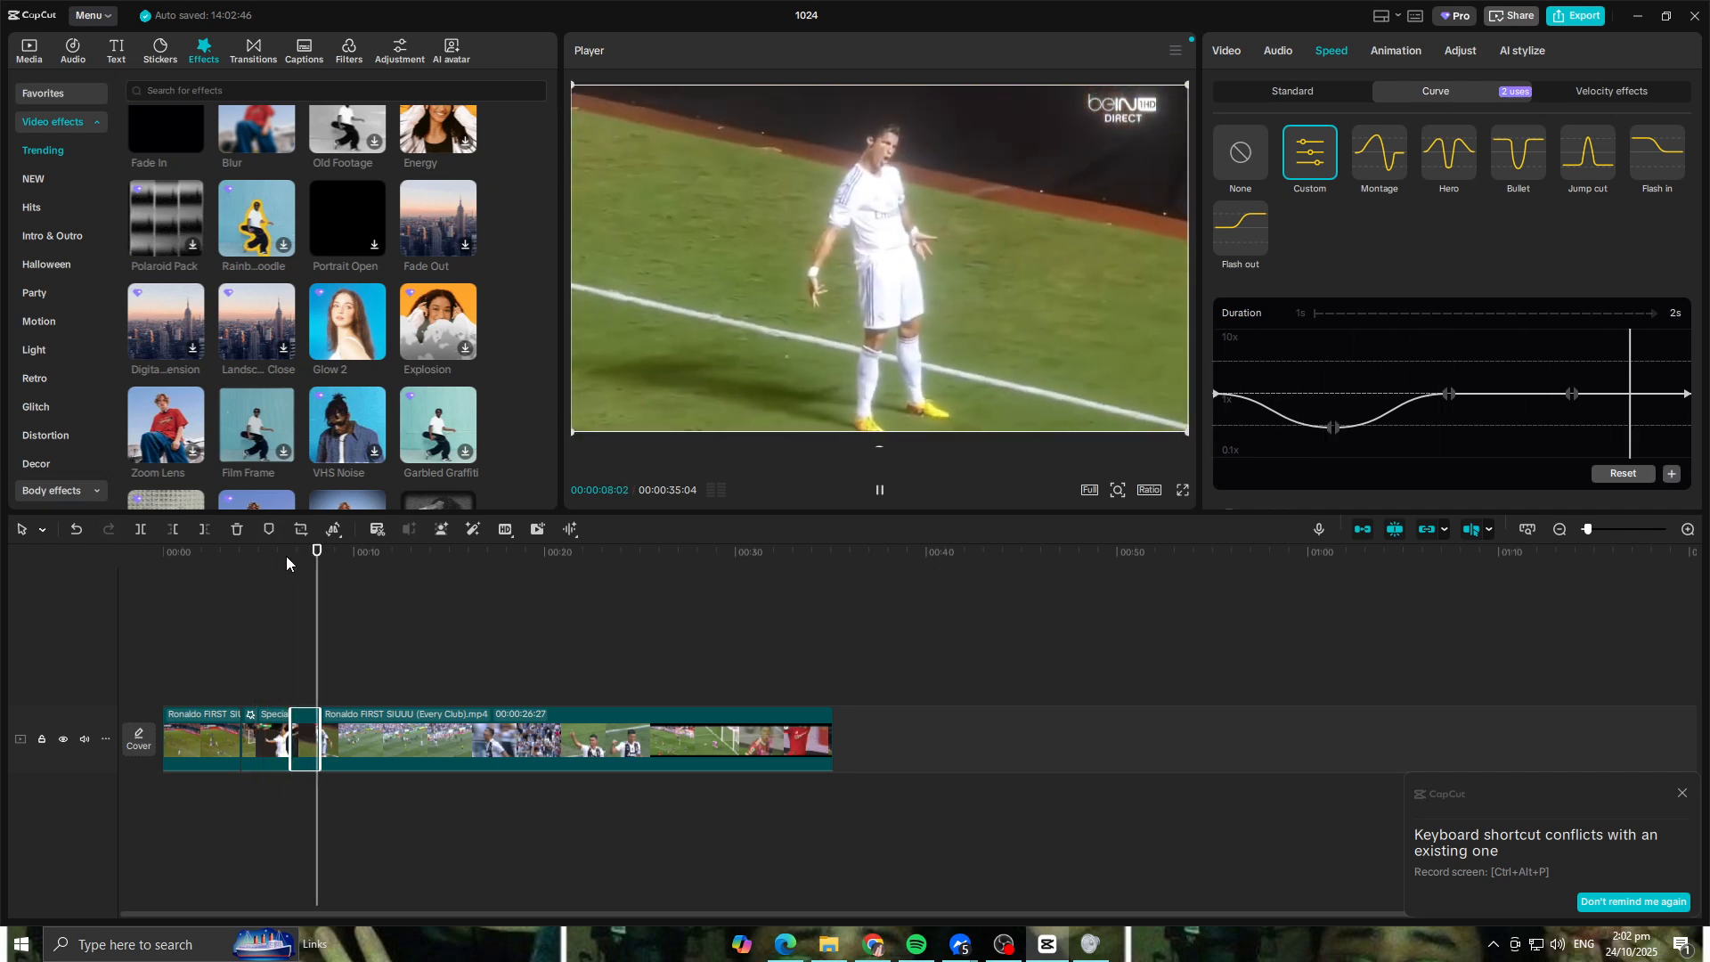
drag(332, 552, 187, 562)
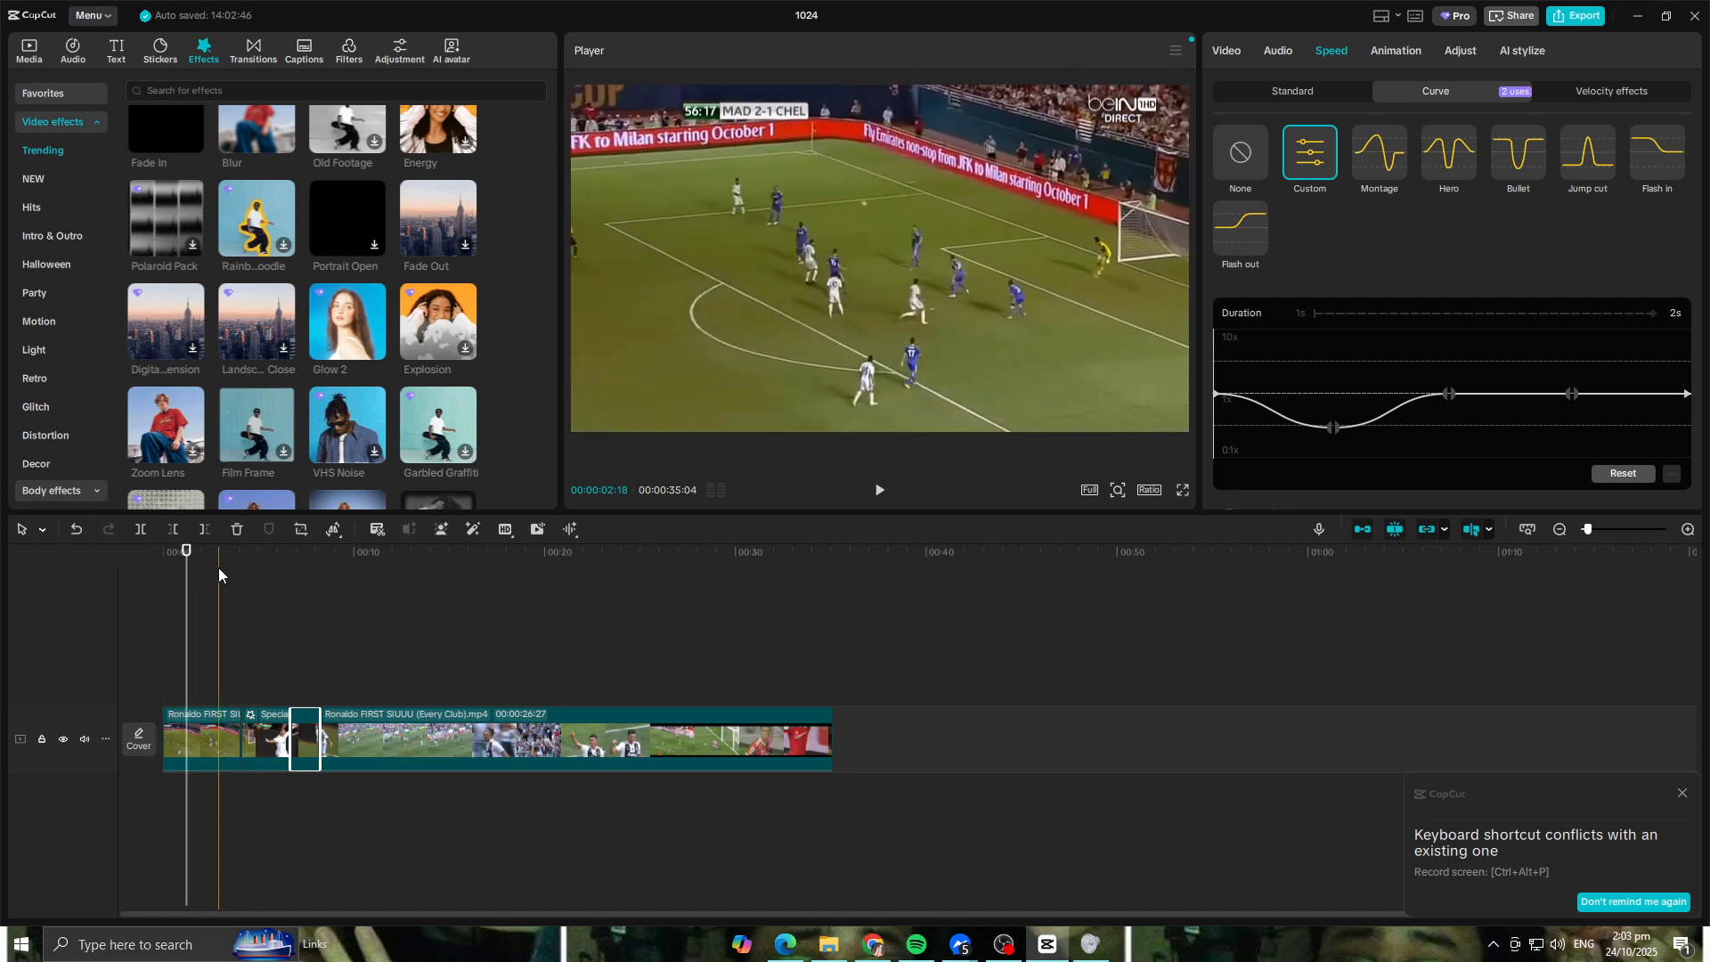
Step: Return the playhead to the start and browse the audio library's favorites, music and sound effects
scroll(352, 290, down, 3)
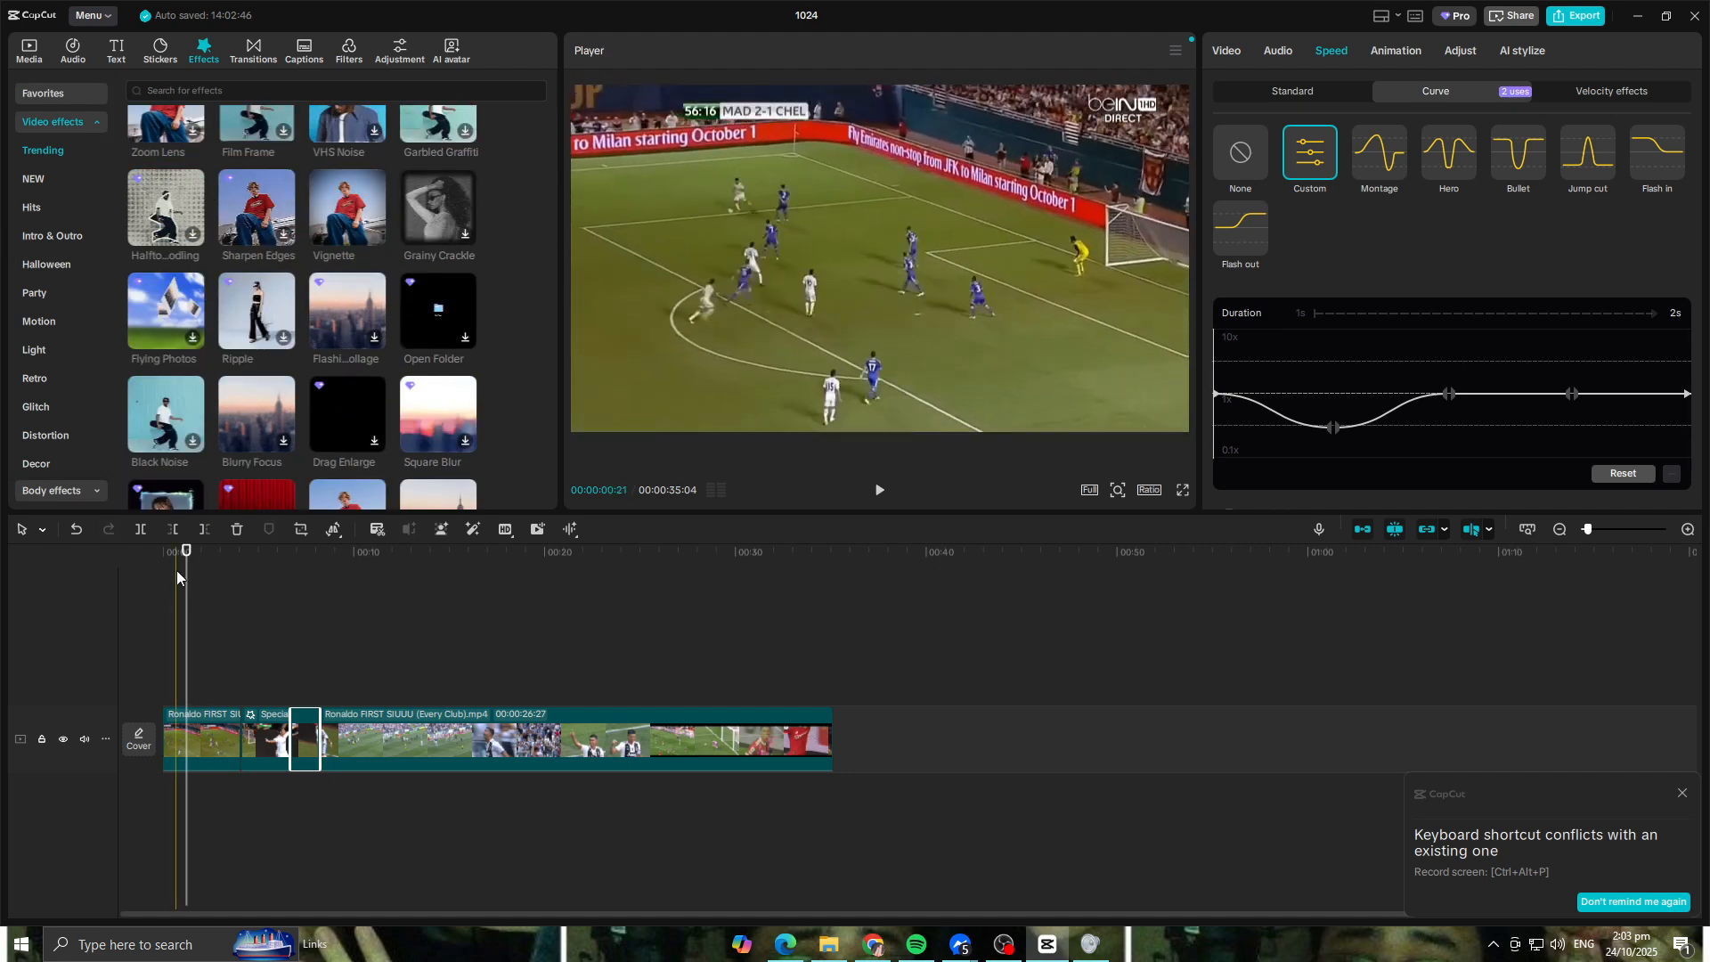
click(148, 553)
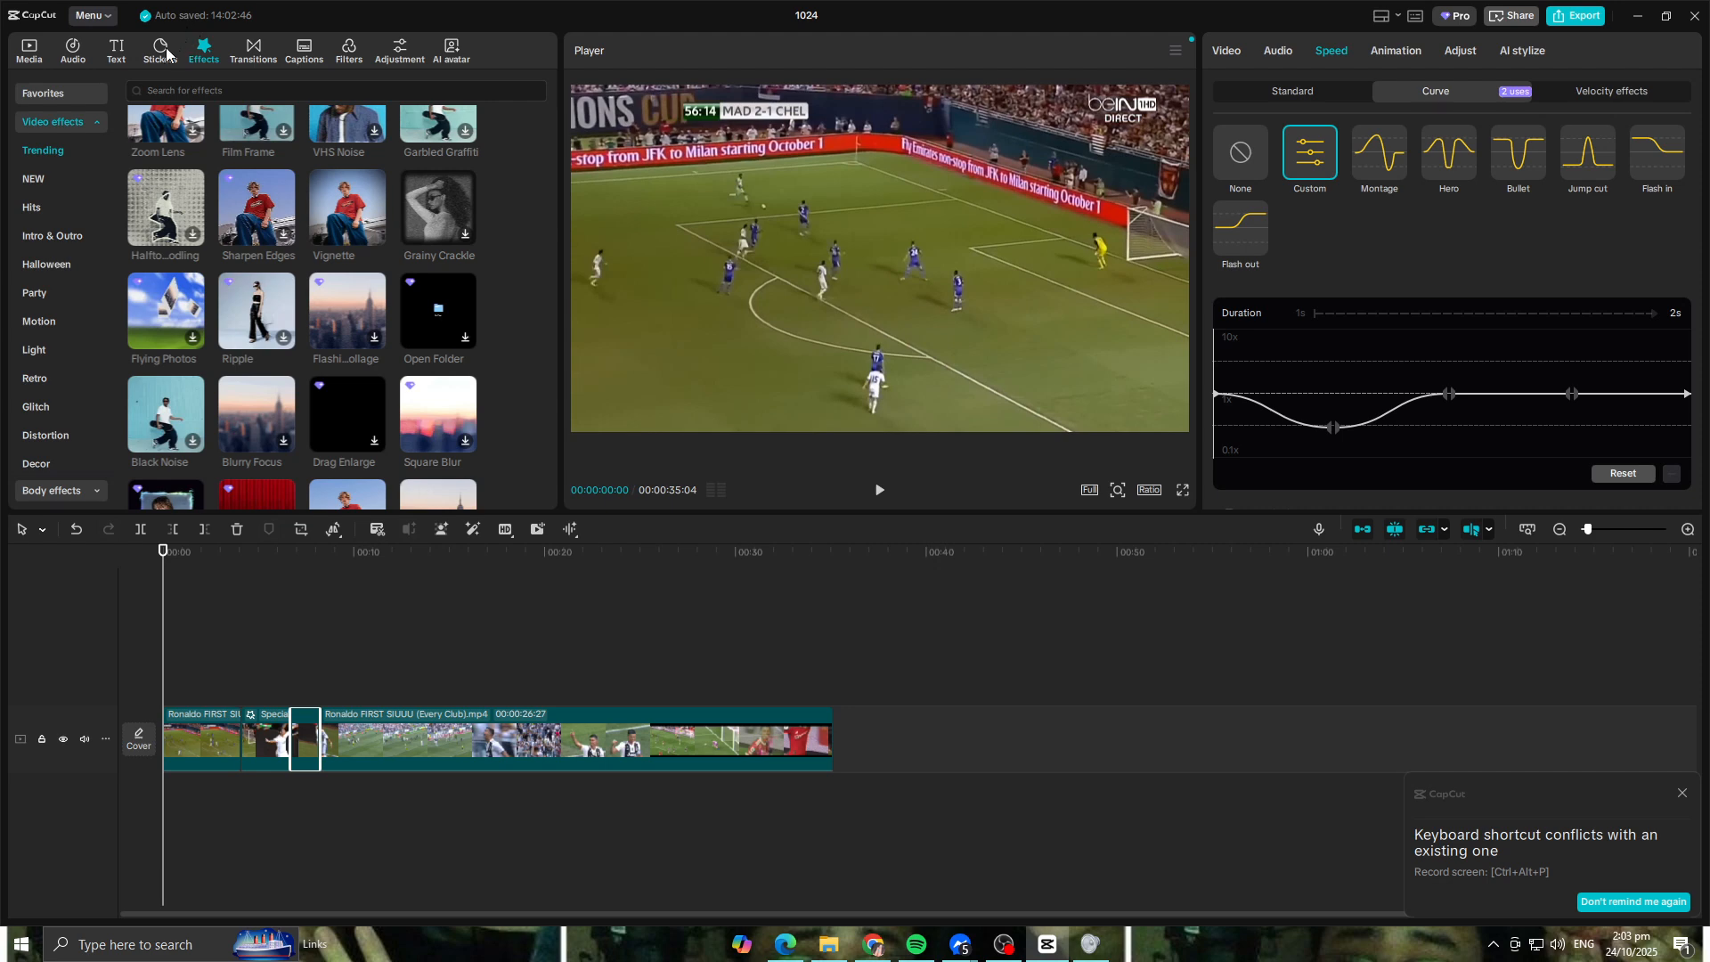
click(66, 57)
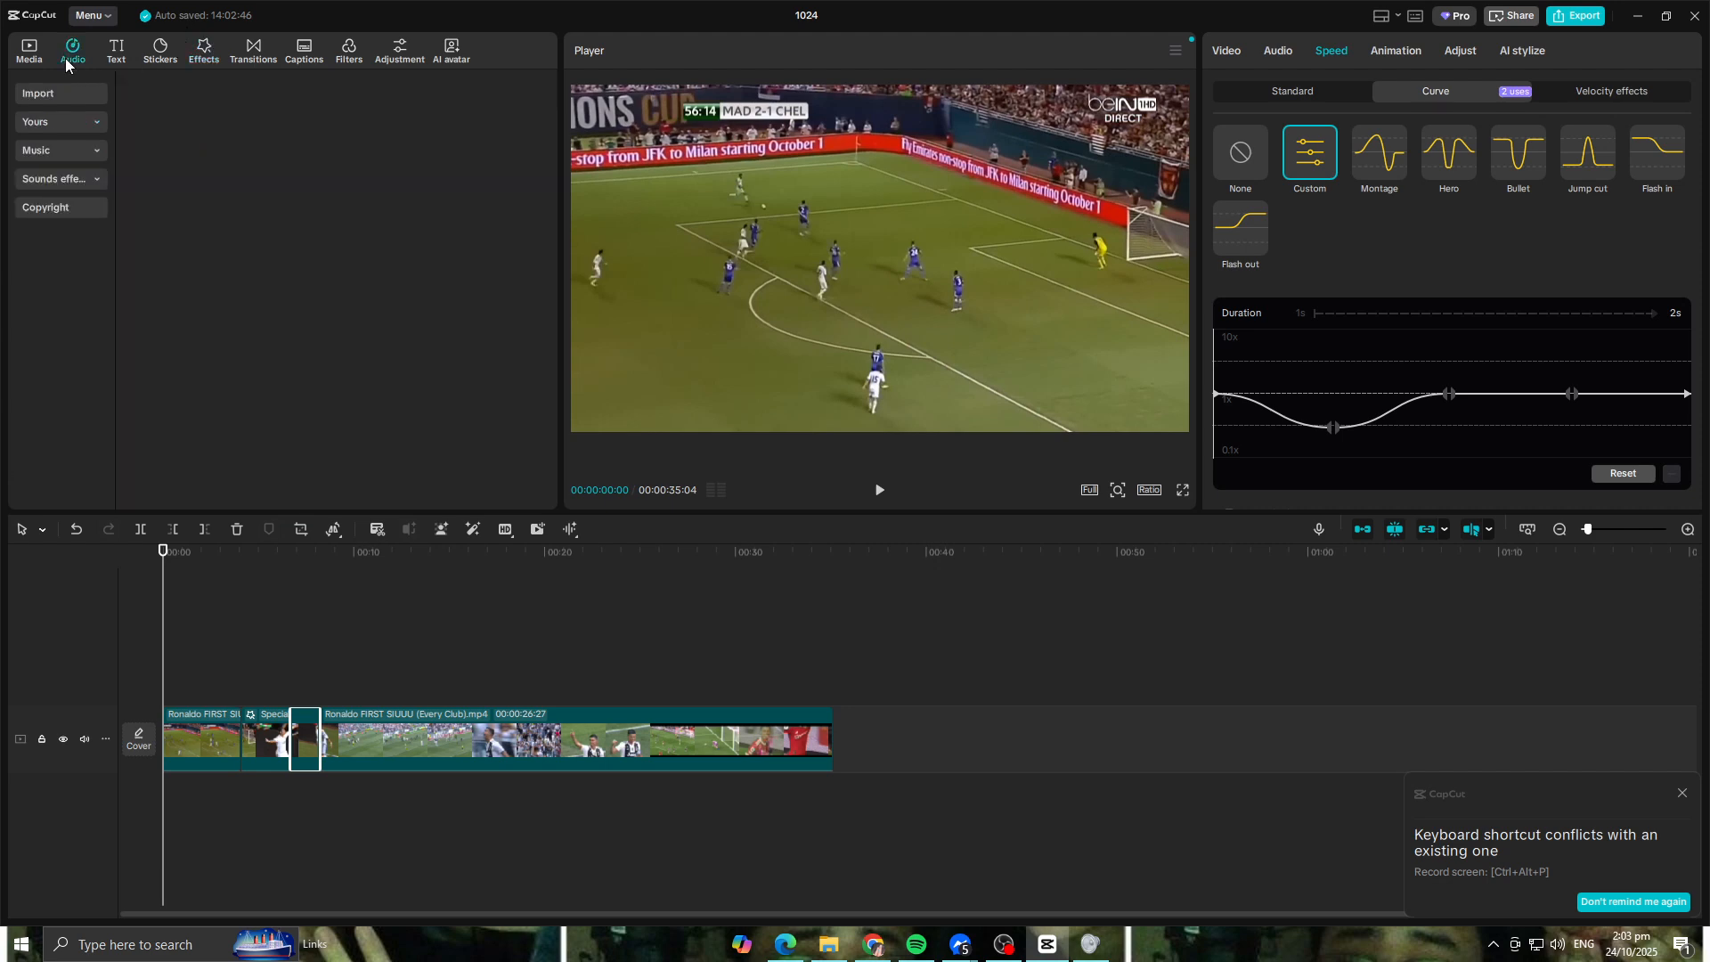
click(78, 125)
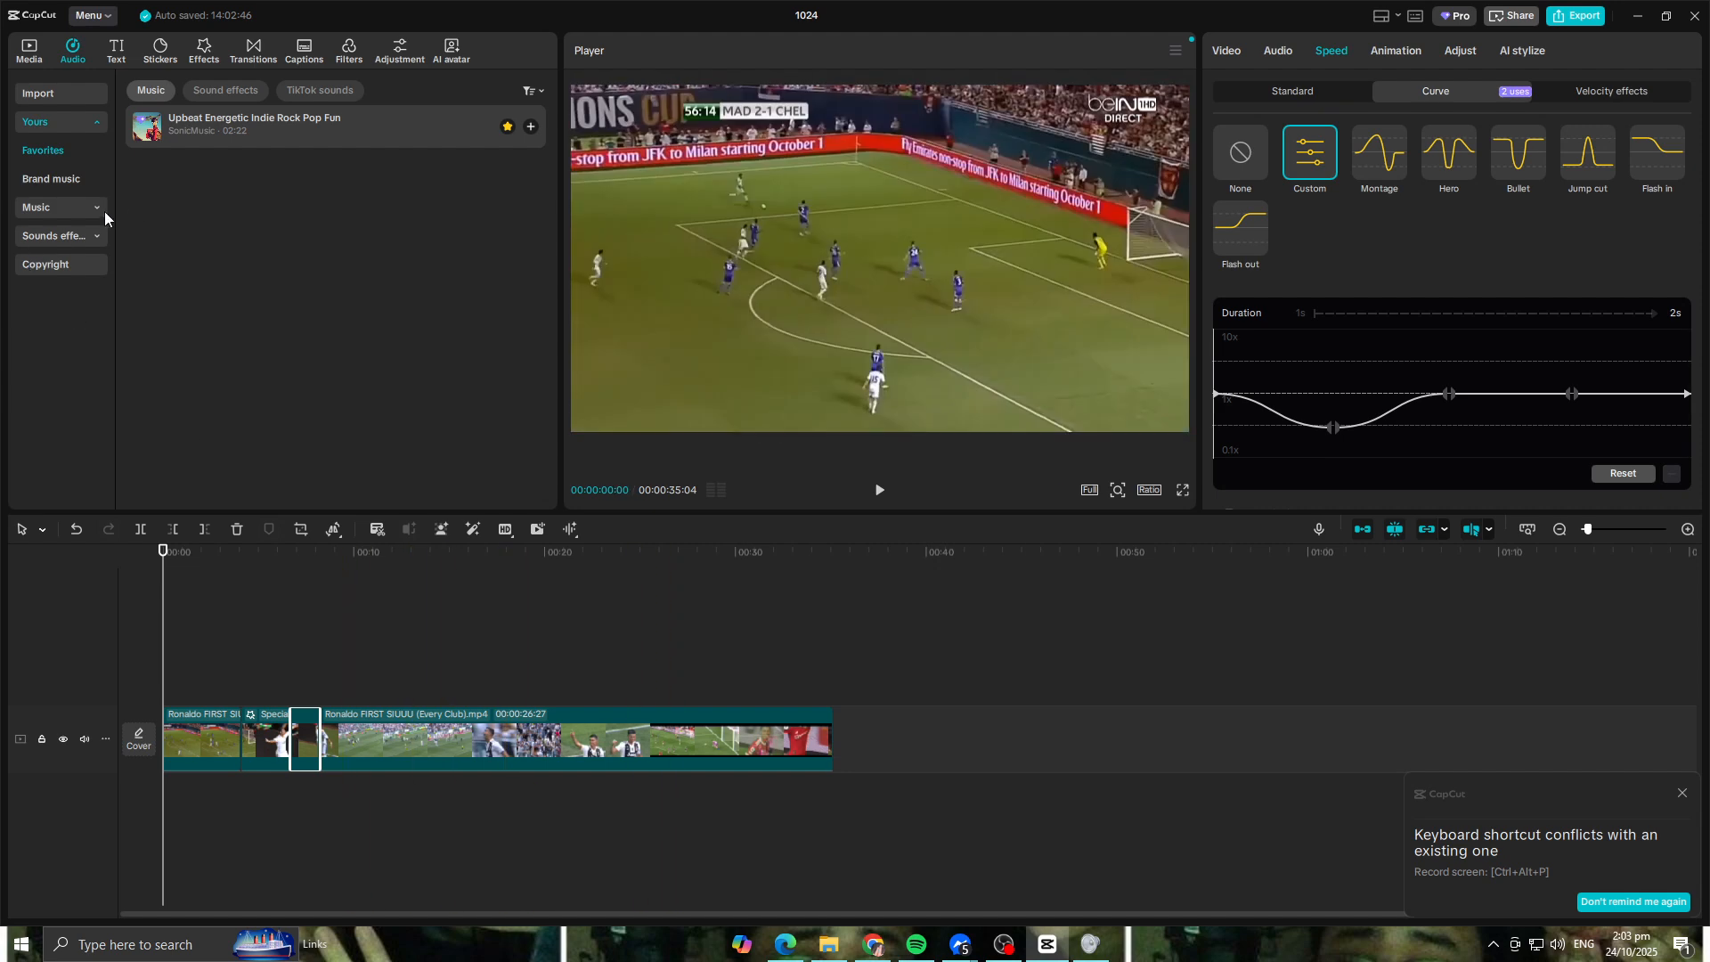
click(99, 211)
click(93, 130)
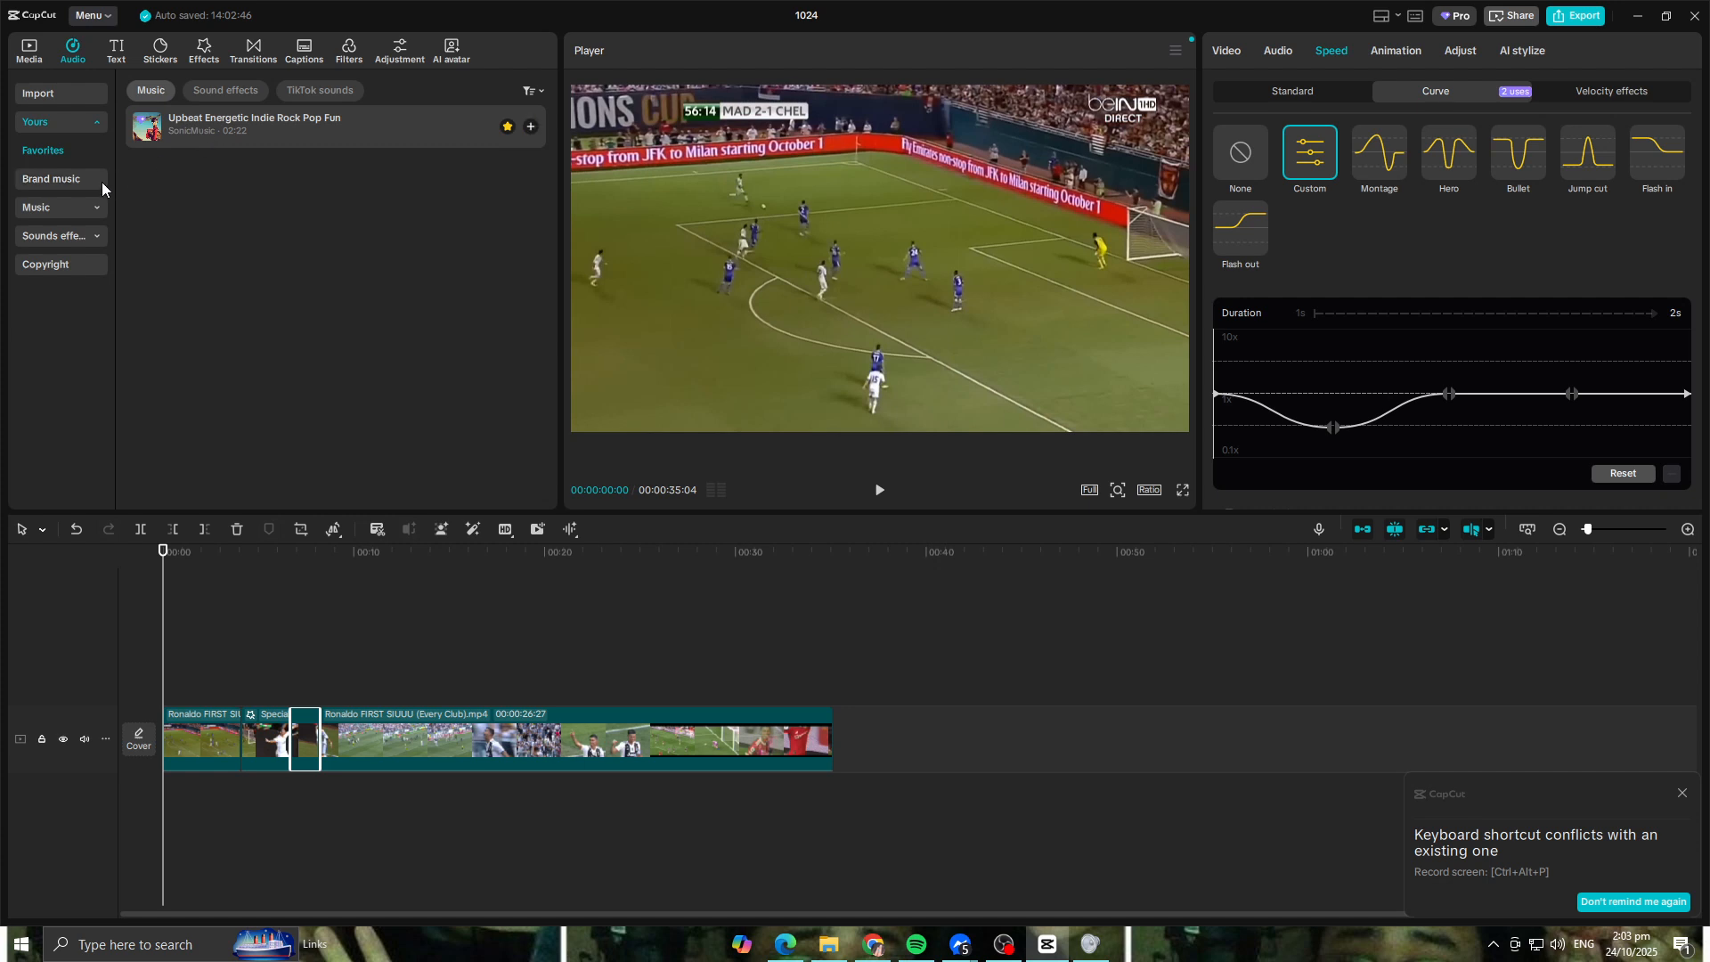
click(88, 209)
click(94, 182)
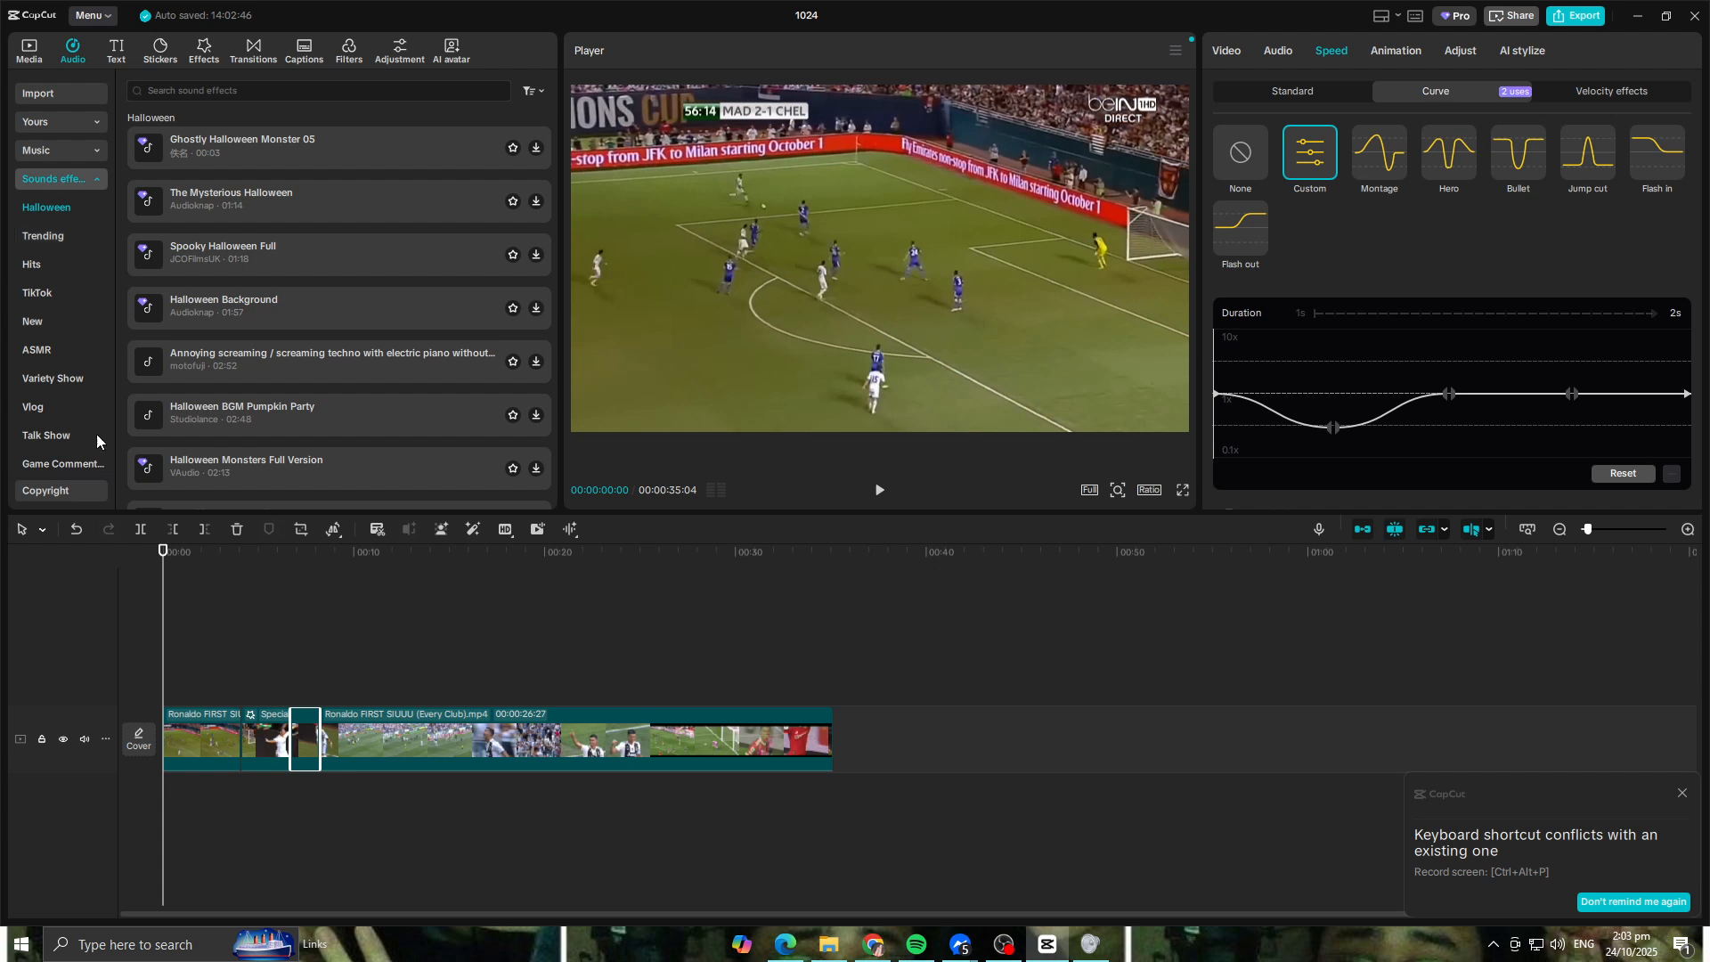
Step: Play back the sequence from the start of the glowing celebration clip through the slowed jump
drag(163, 552, 269, 567)
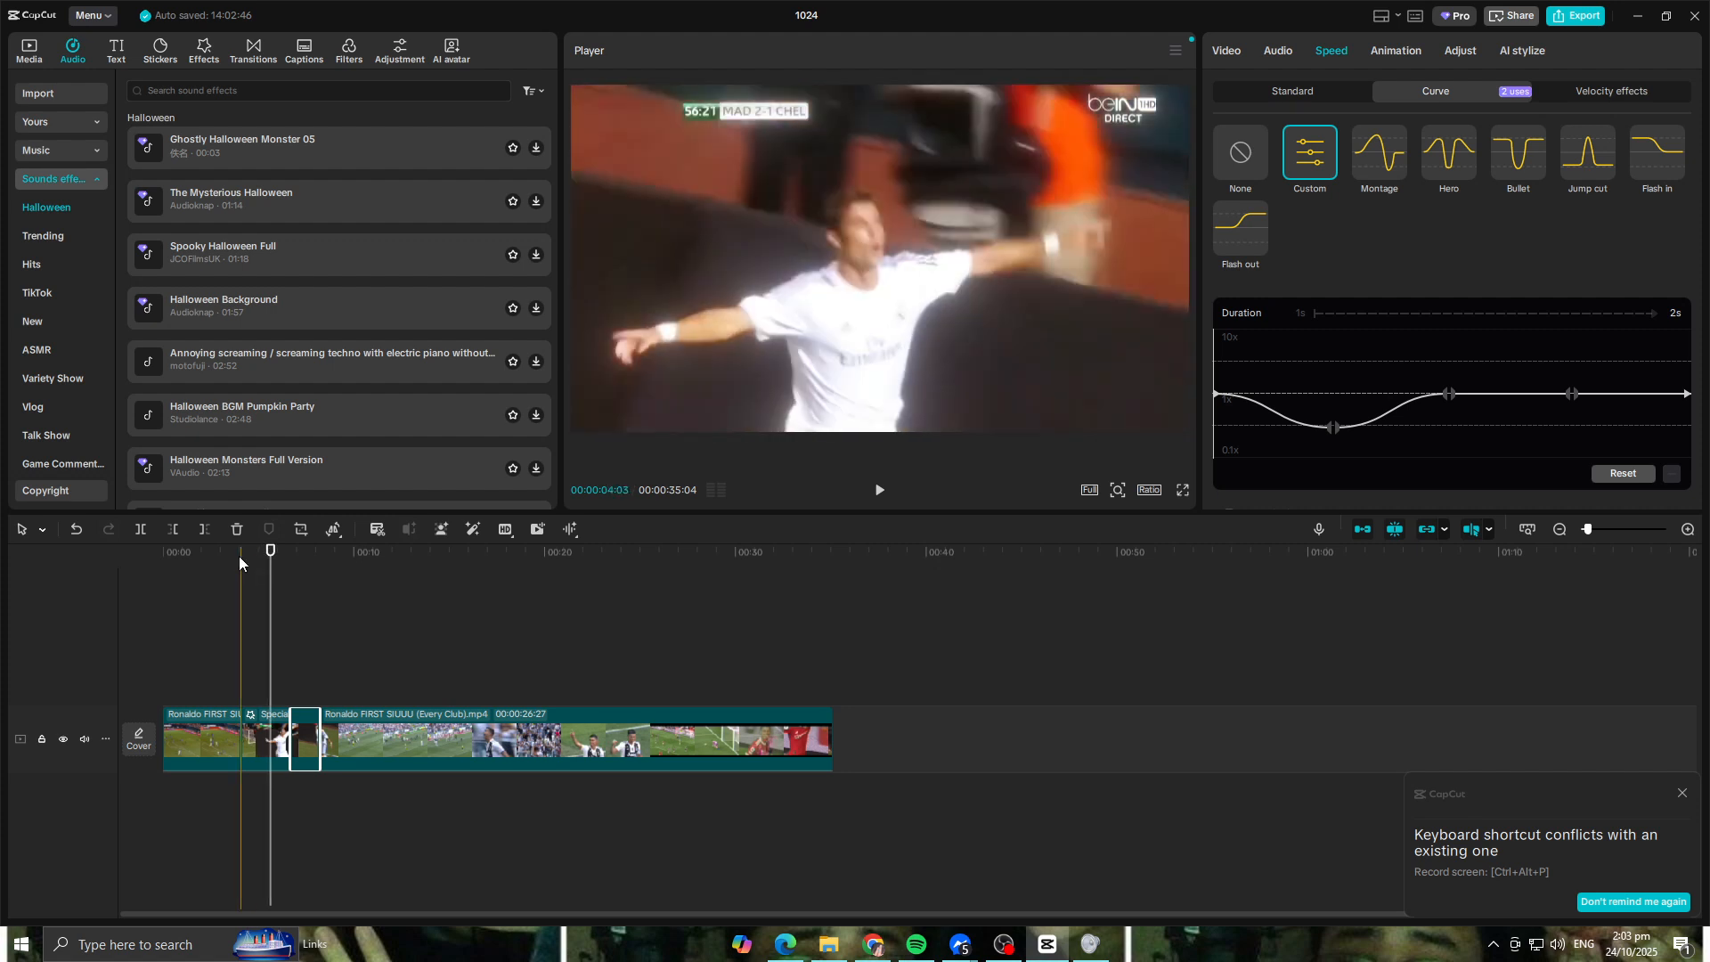
click(239, 556)
key(space)
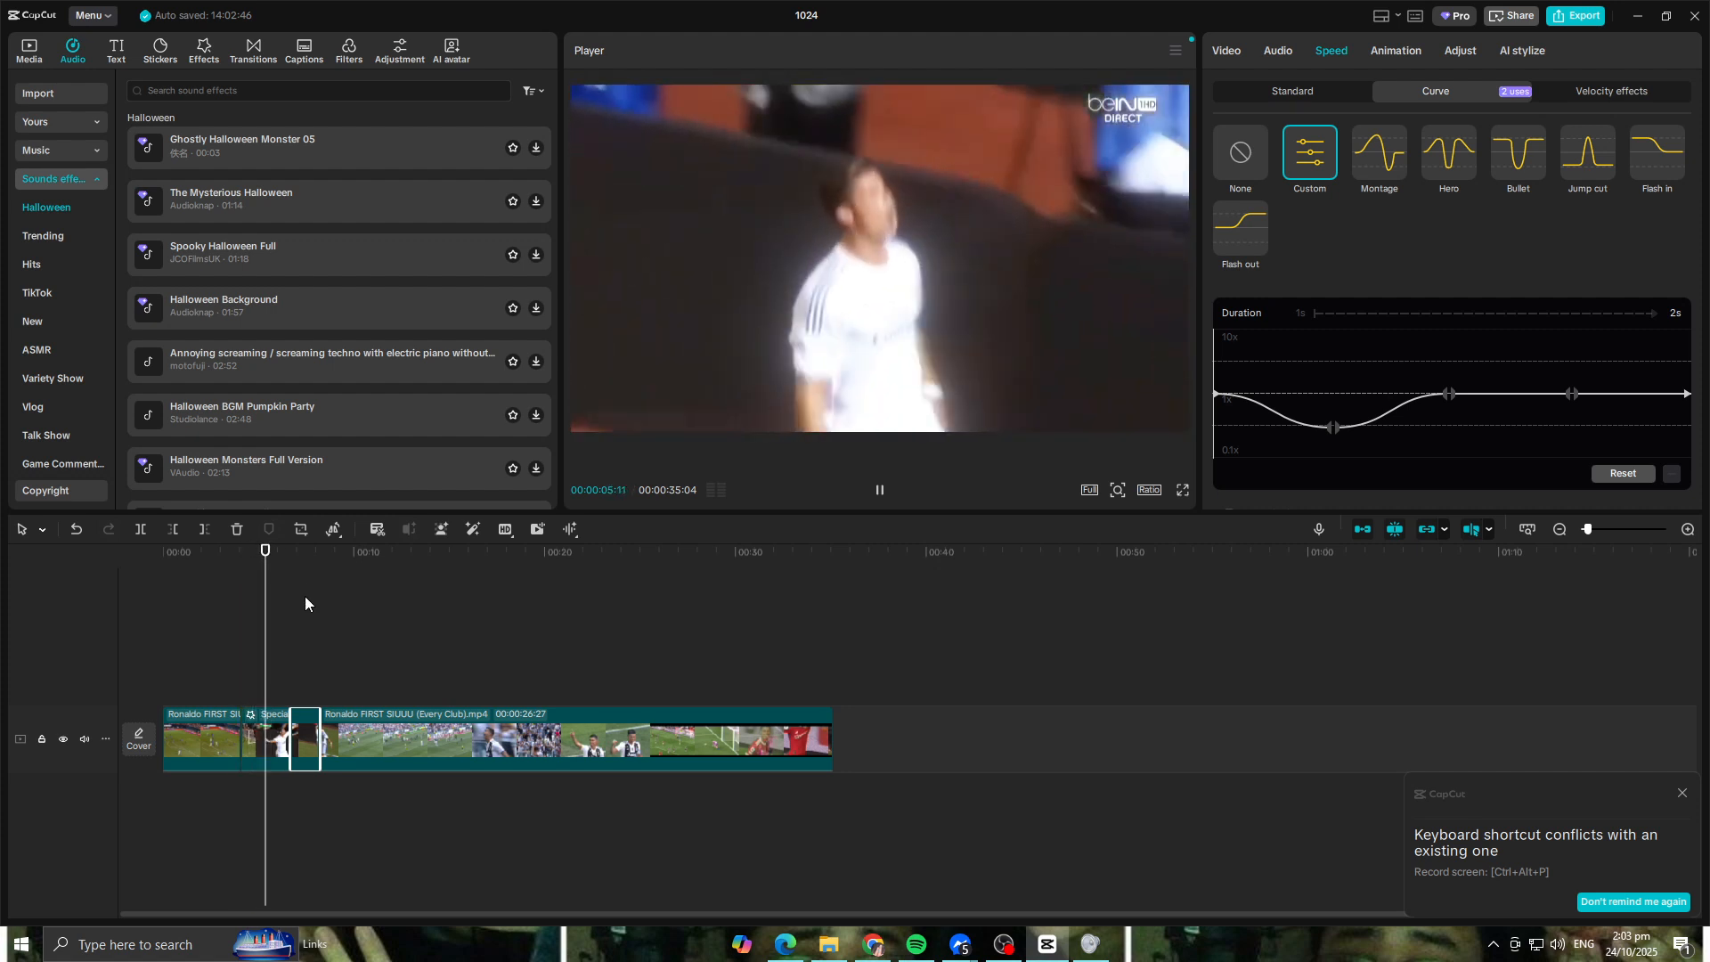
key(space)
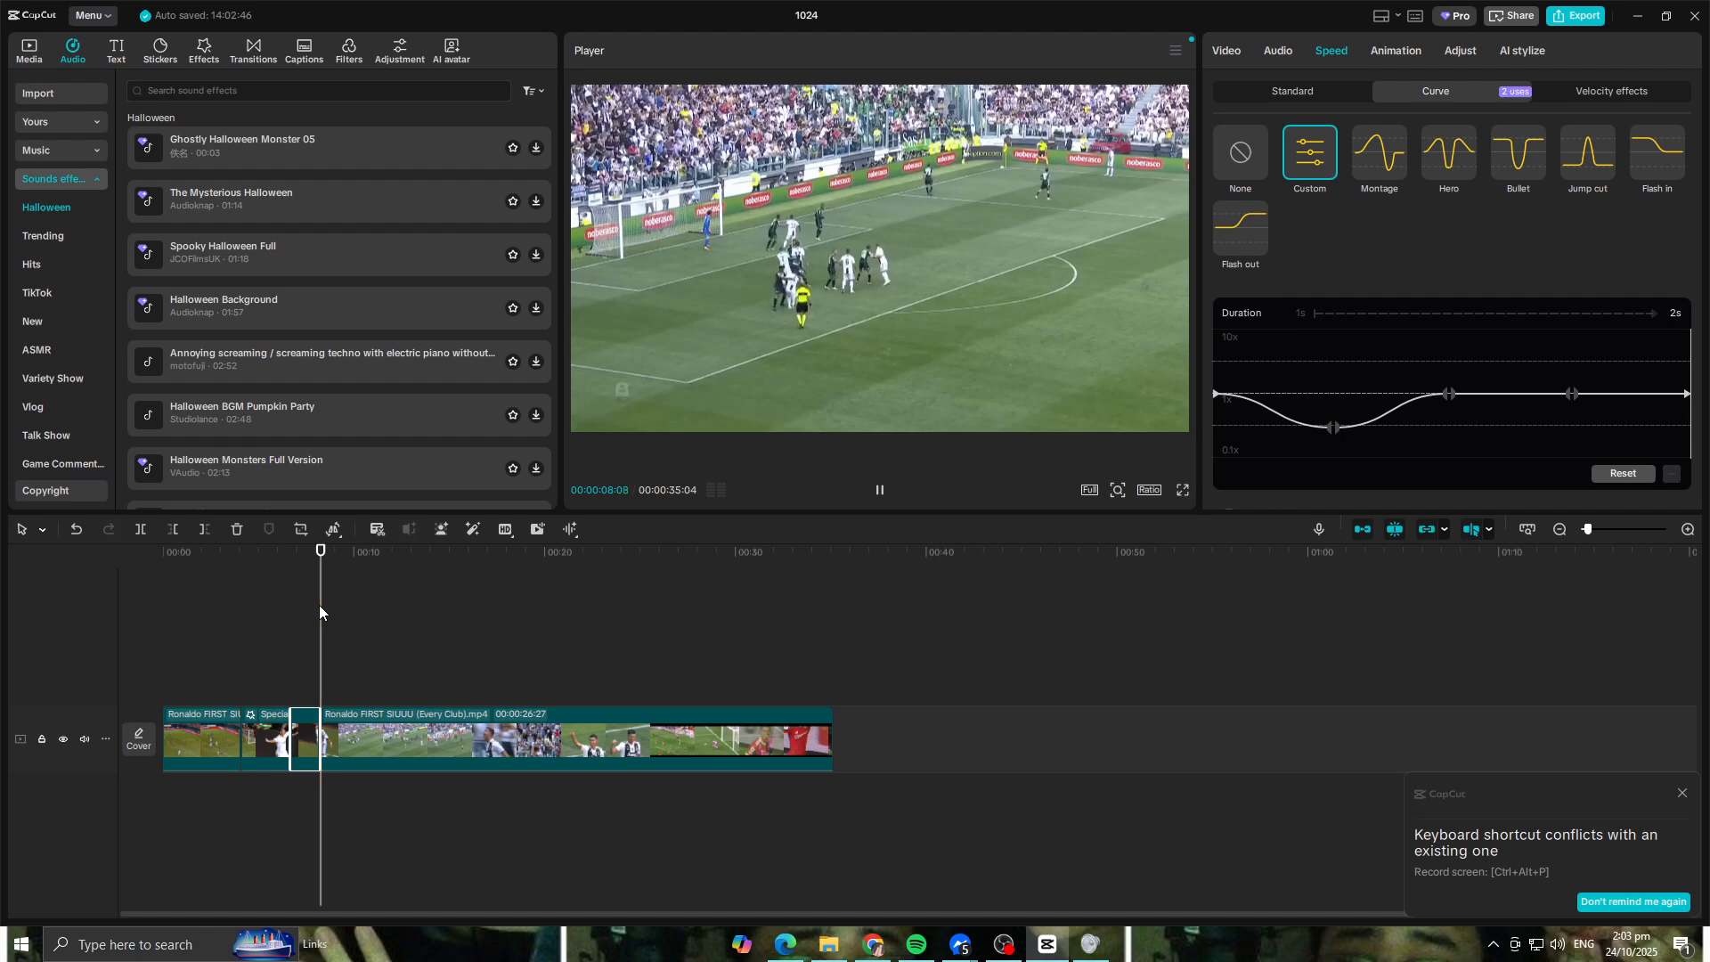
Step: Delete the long remaining clip after the slowed jump and play back the shortened ending
click(456, 741)
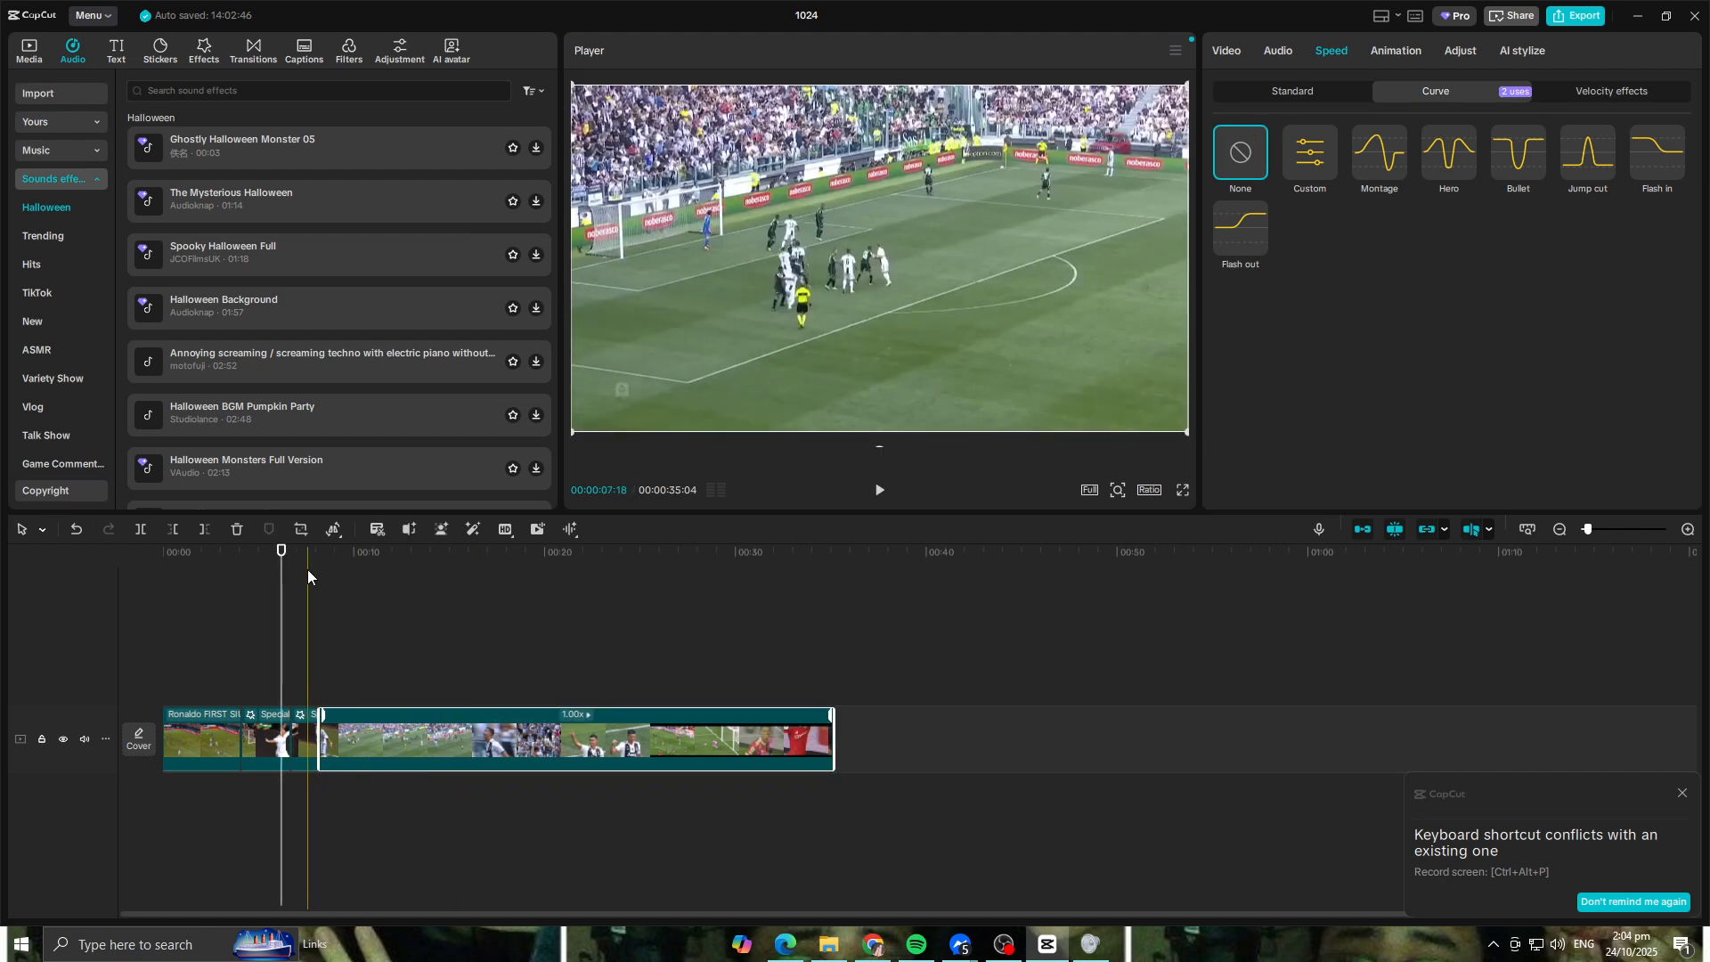
mouse_move(281, 575)
mouse_down()
mouse_move(341, 574)
mouse_move(305, 574)
mouse_up()
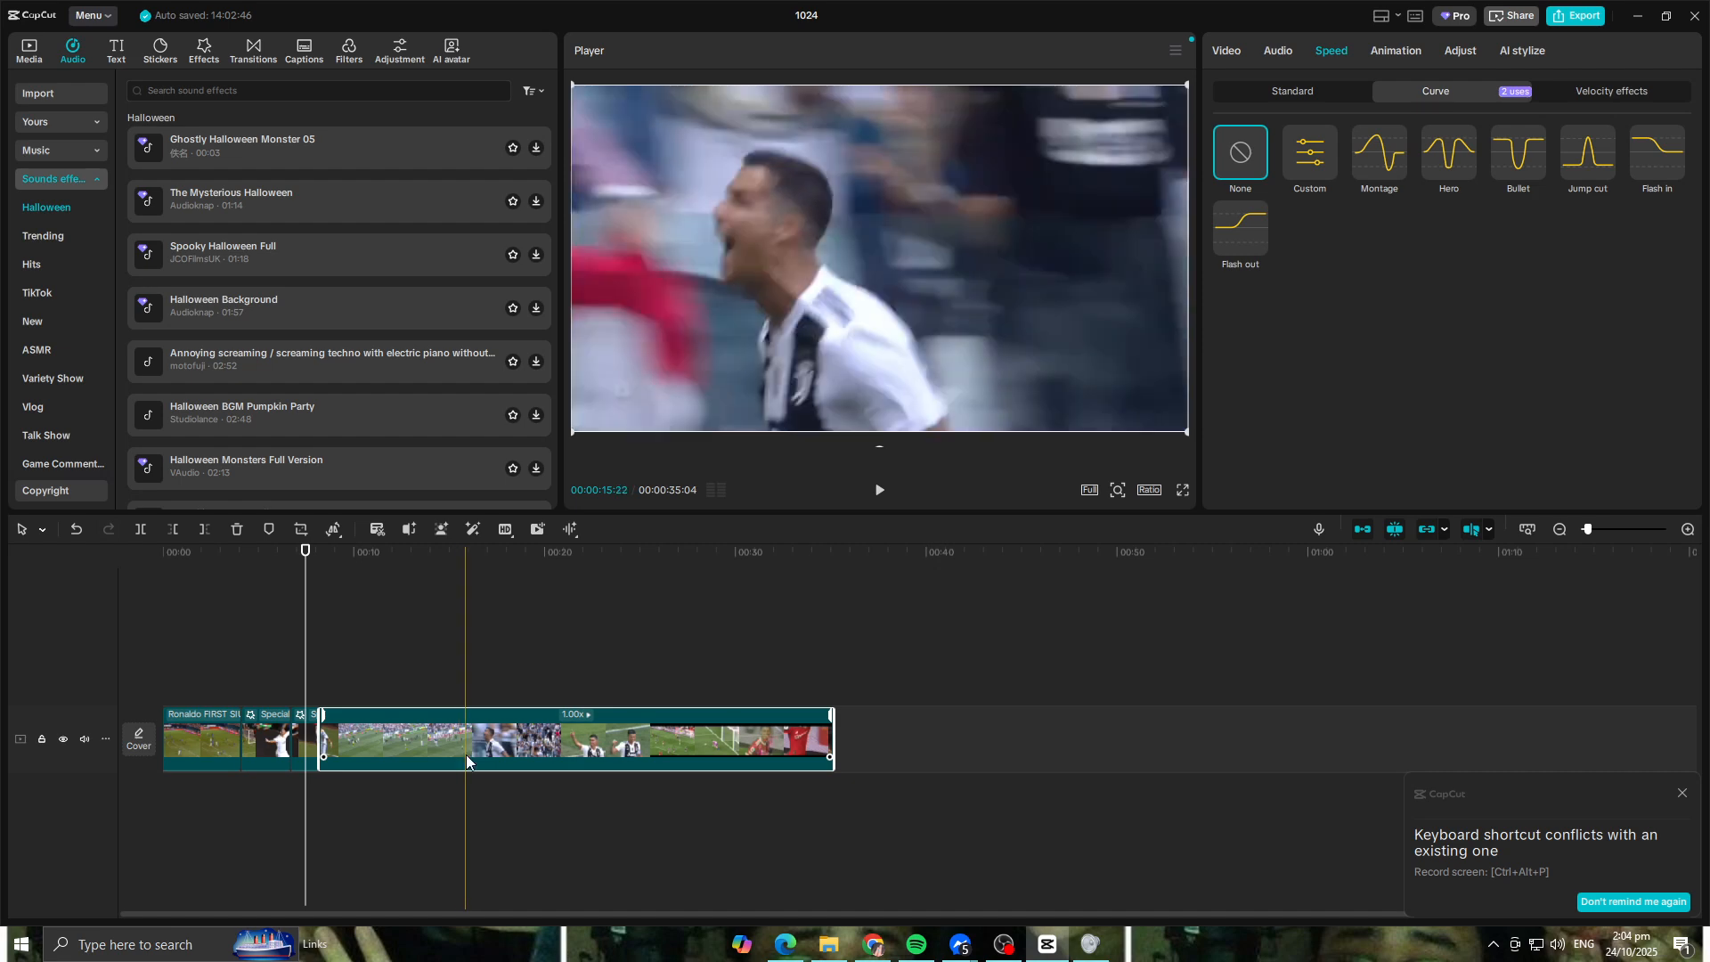
key(Delete)
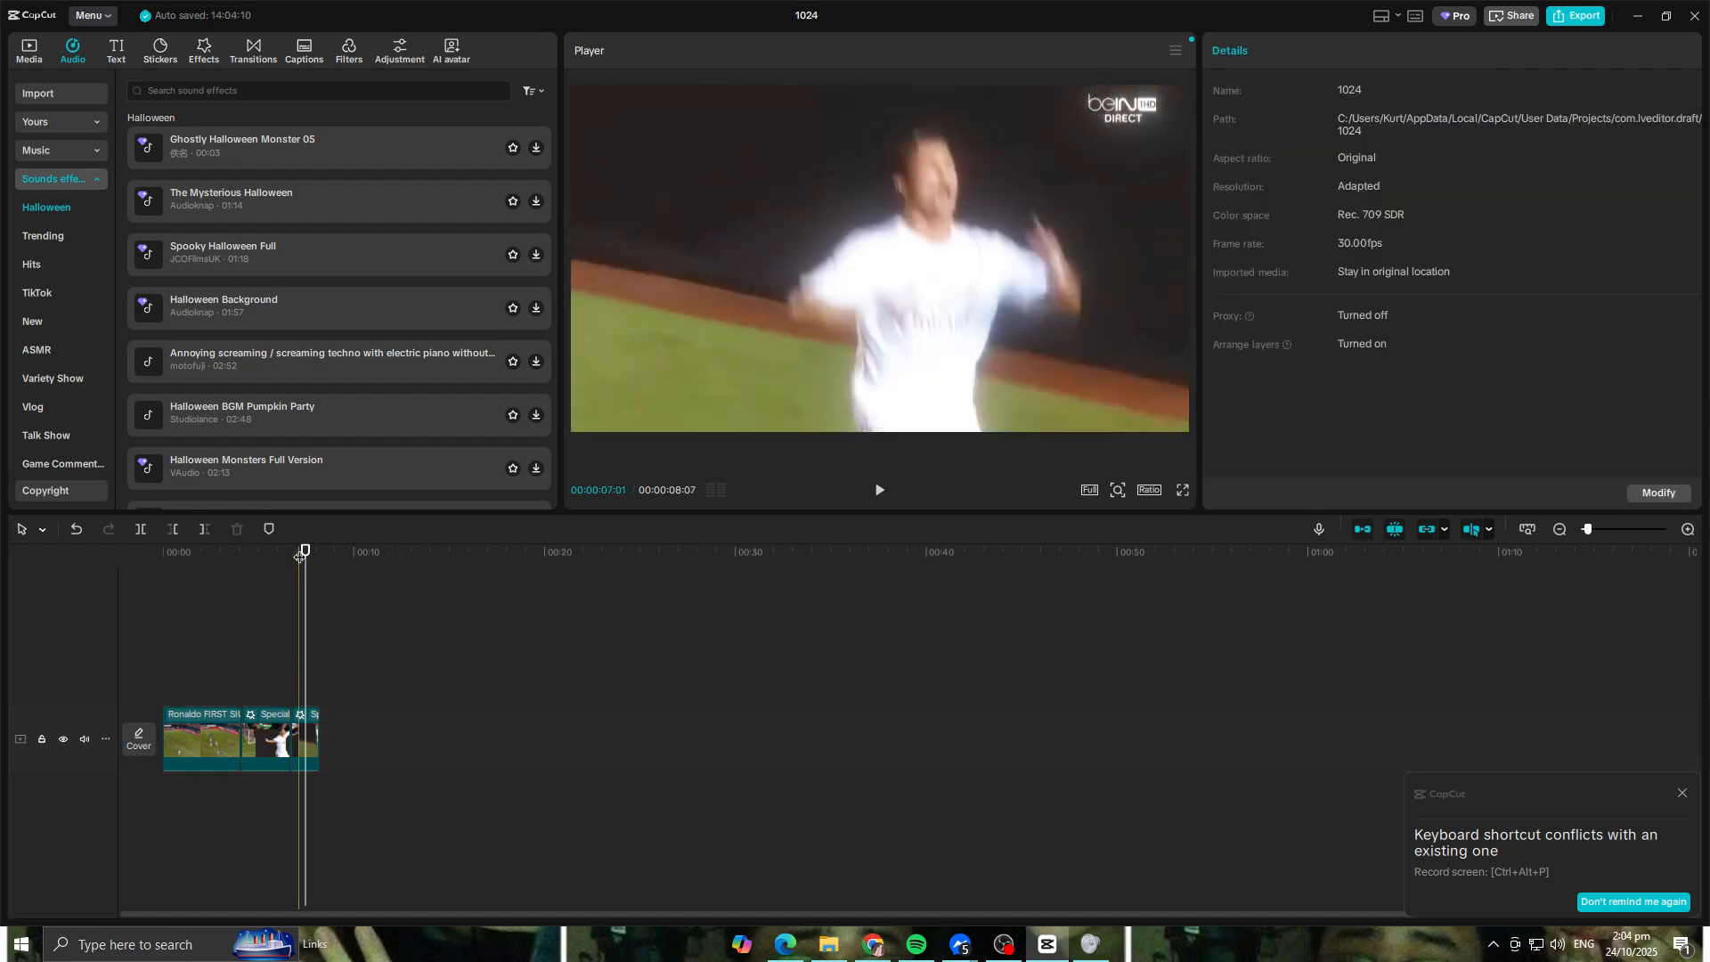
key(space)
click(152, 552)
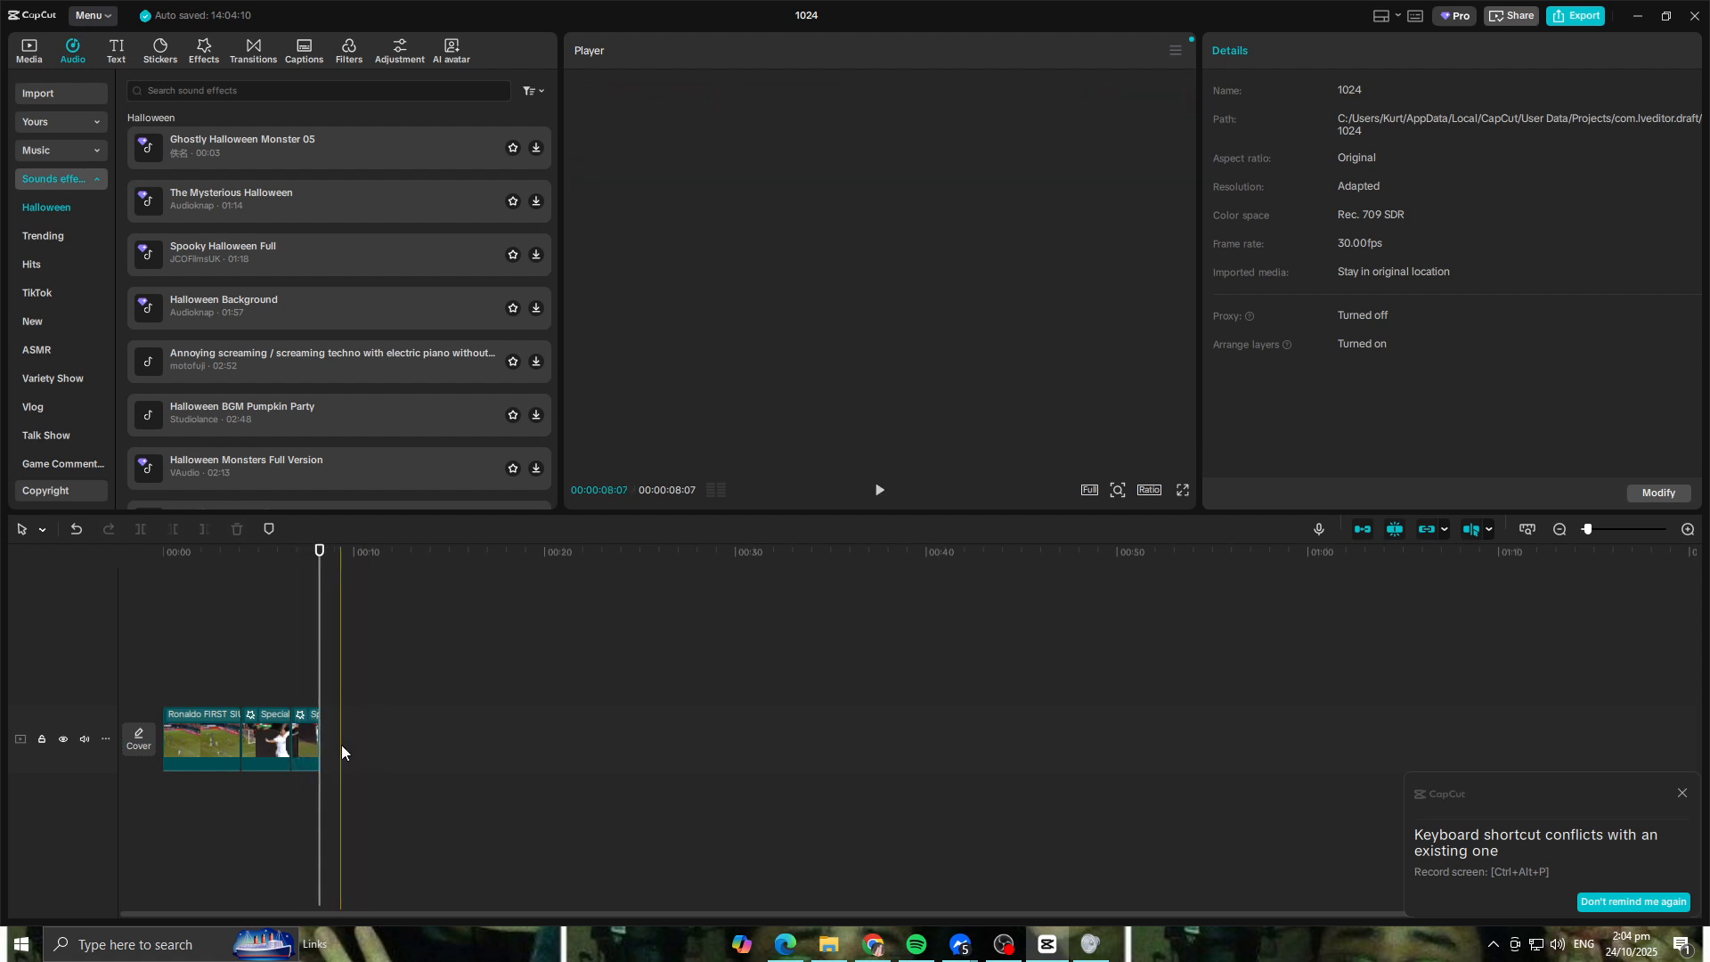
Step: Select the slowed jump clip at the end and place the playhead at its start, 00:00:06:21
click(309, 738)
mouse_move(319, 556)
mouse_down()
mouse_move(242, 563)
mouse_move(292, 569)
mouse_up()
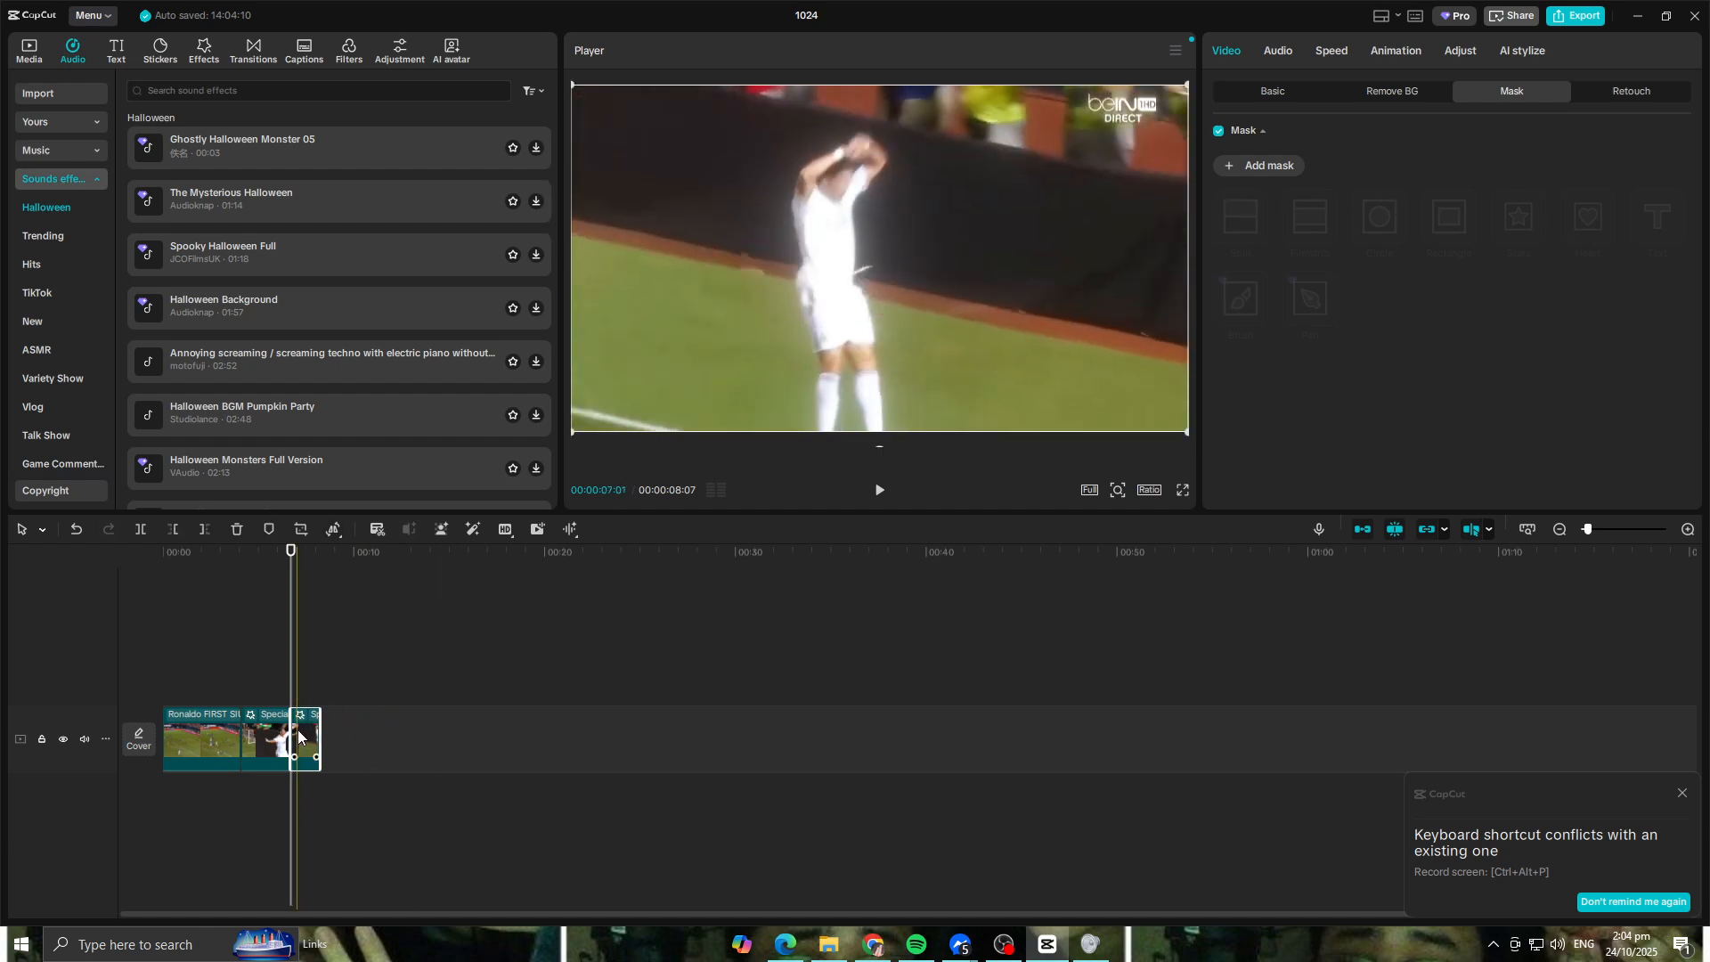
click(297, 533)
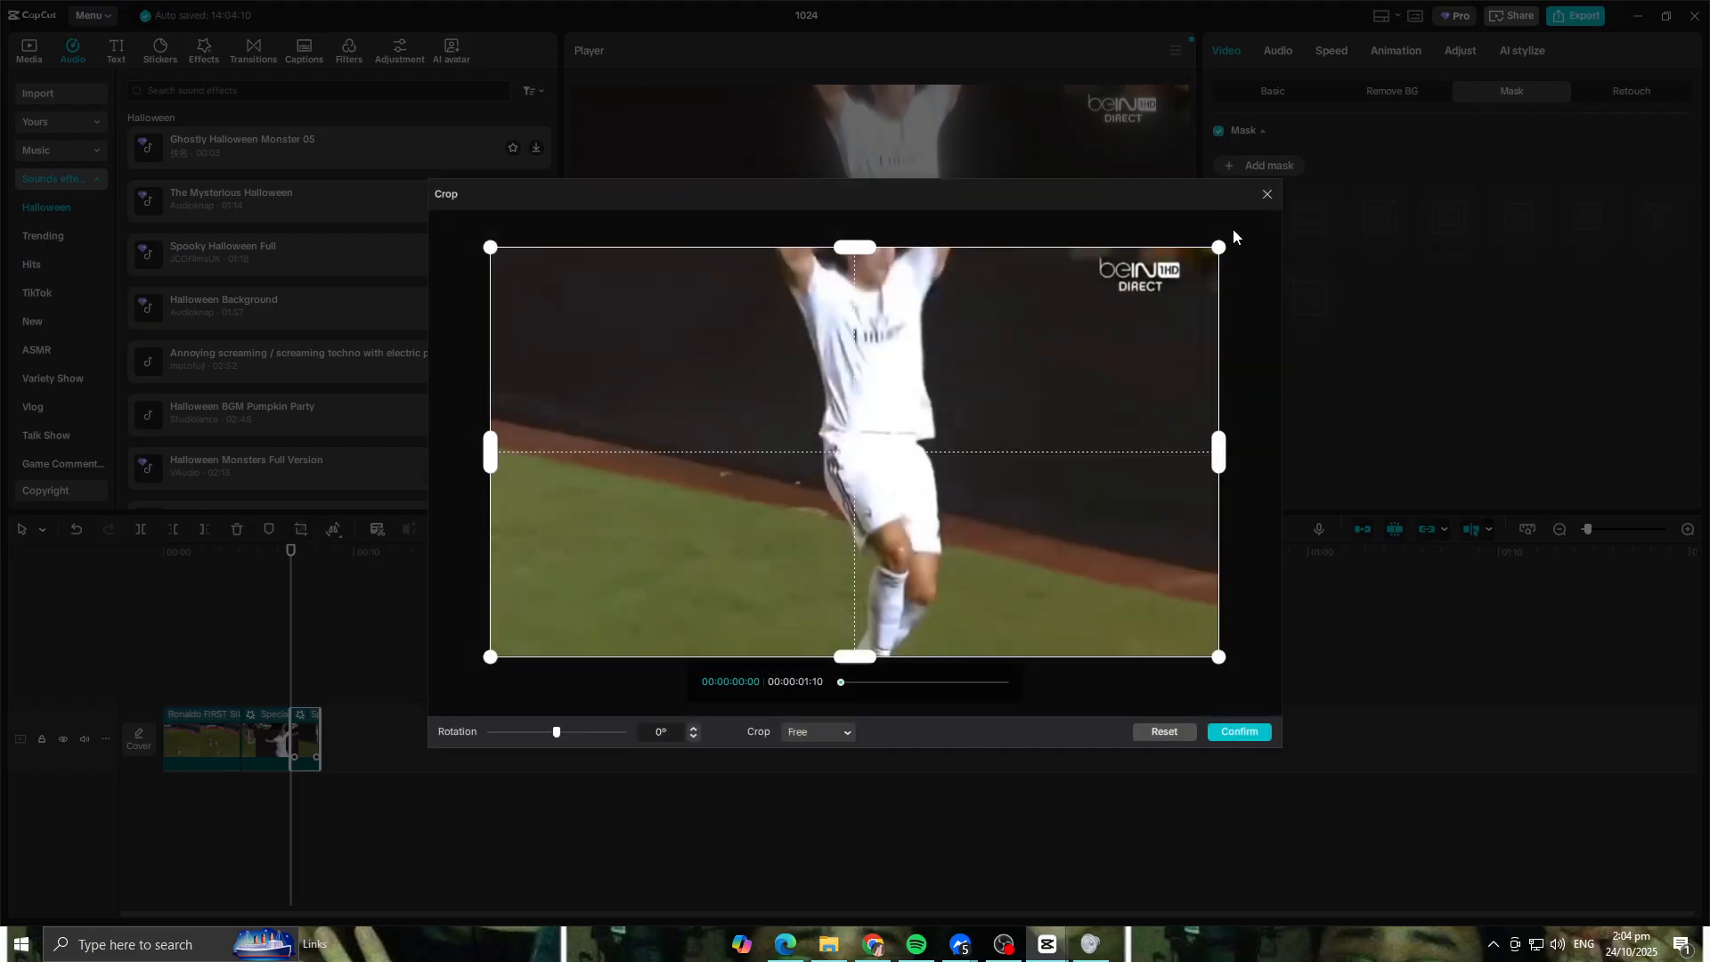
click(1268, 193)
click(1331, 52)
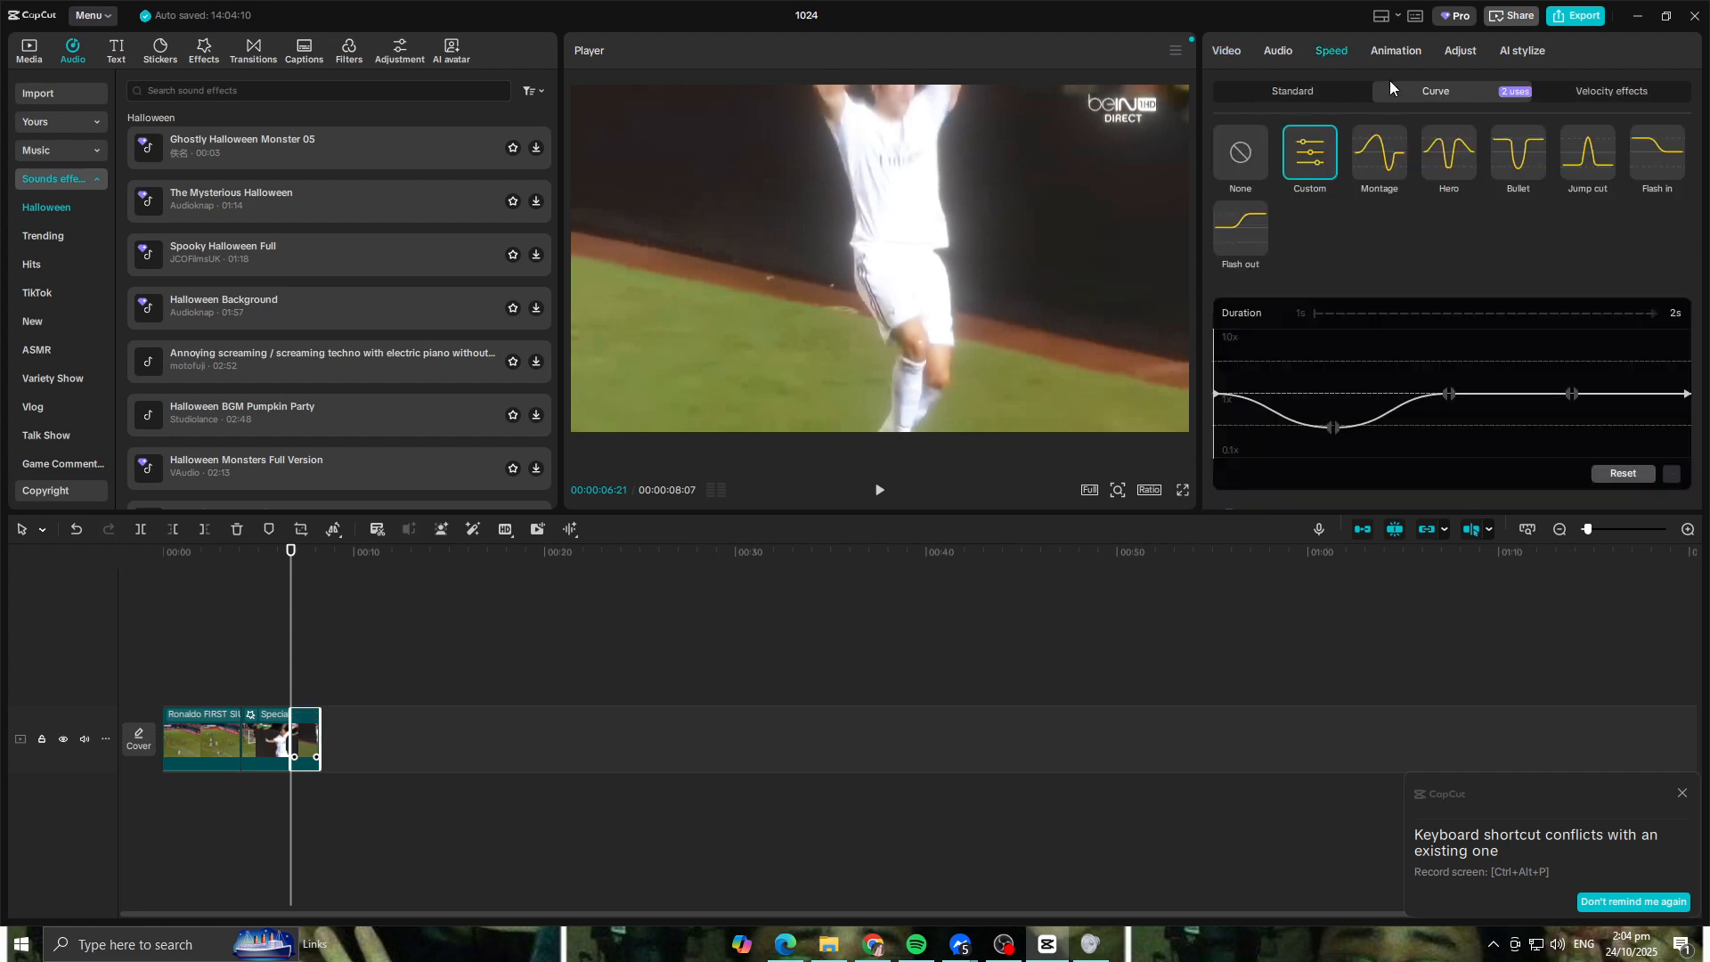
click(1299, 89)
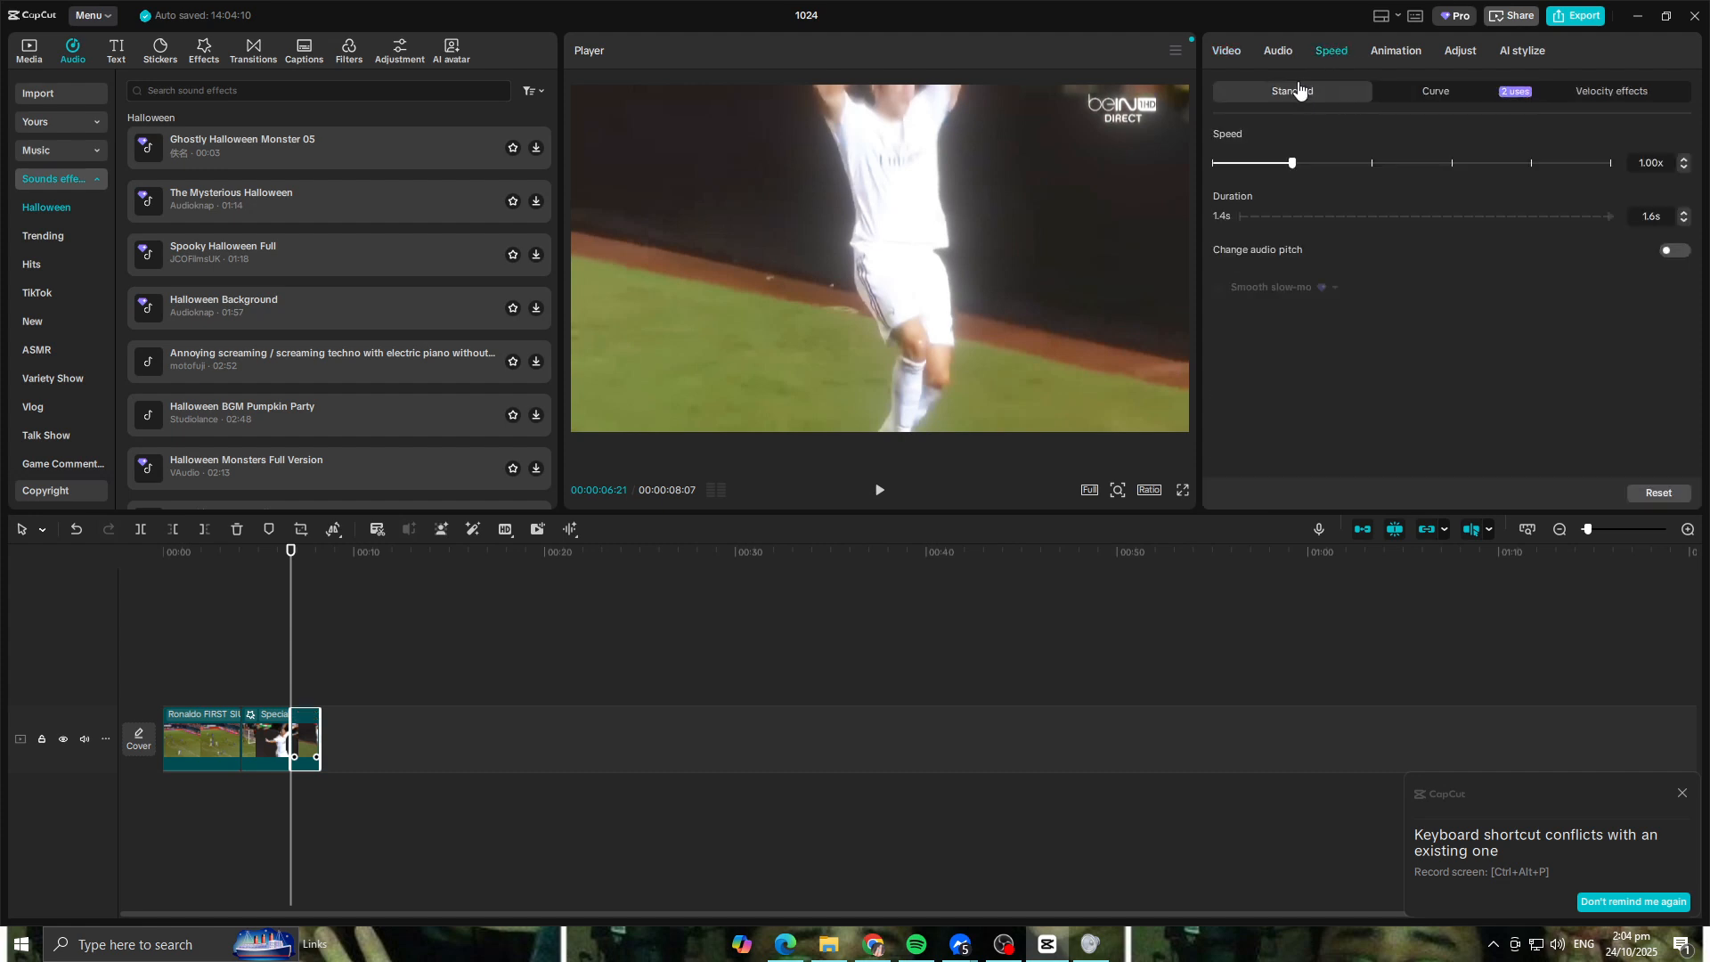
click(1261, 53)
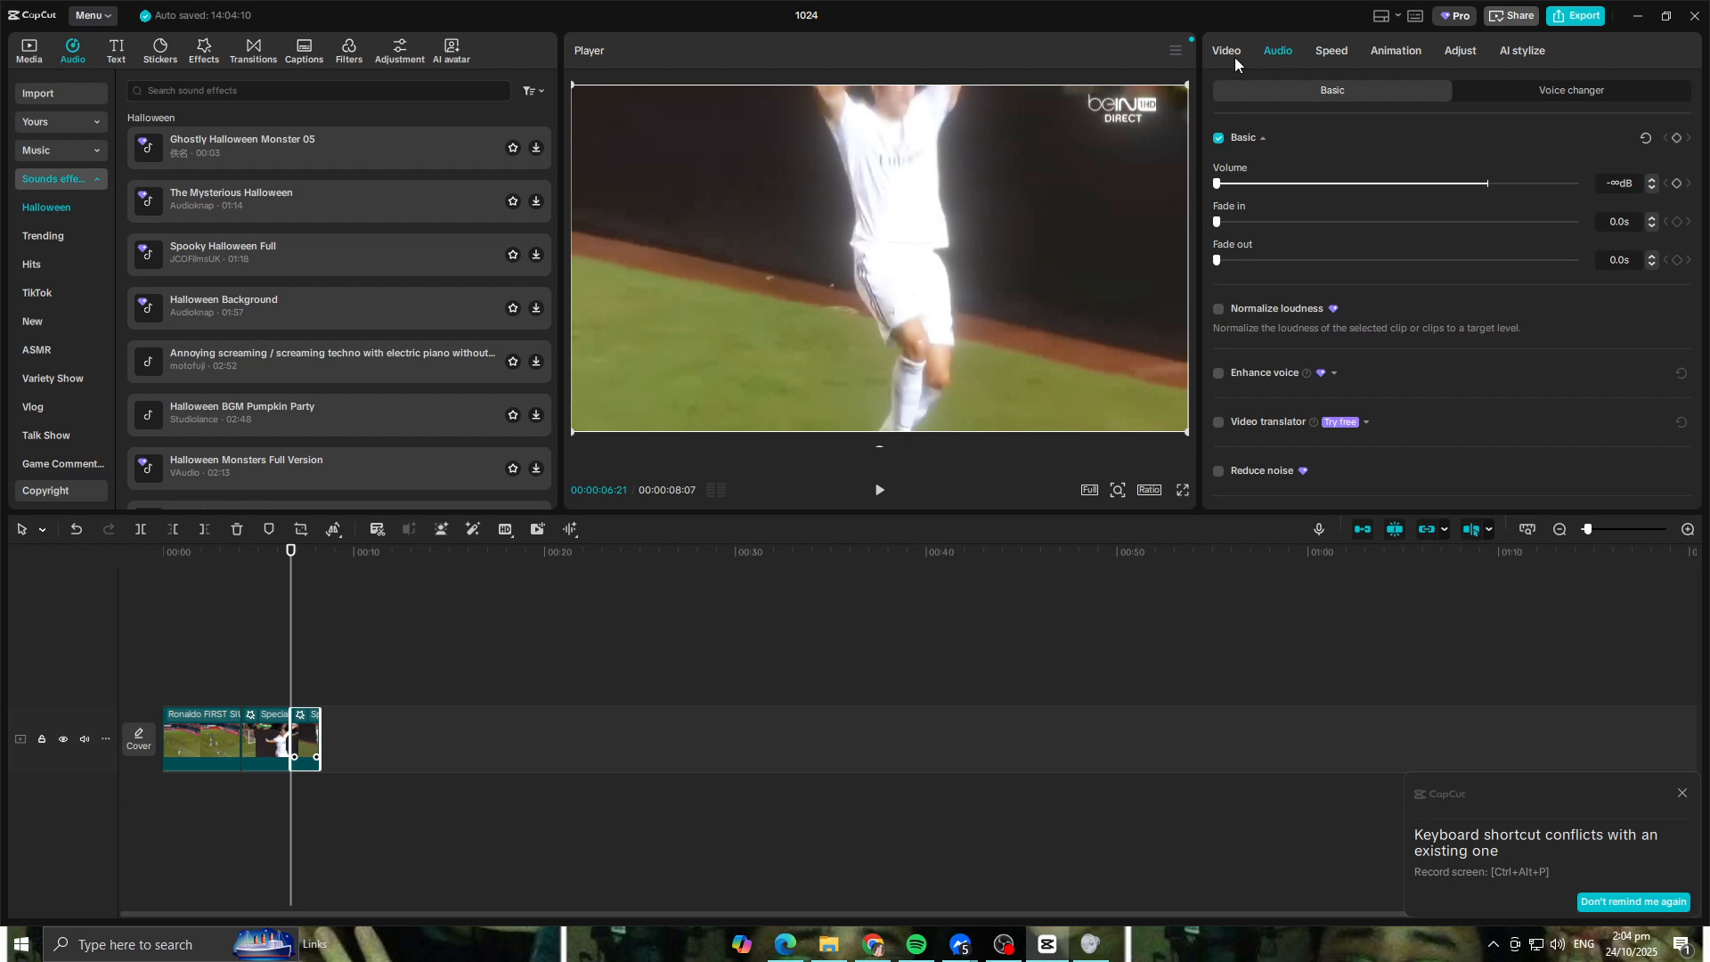
Step: Add a transform keyframe at the start of the jump clip with scale 100% and position 0, 0
click(1228, 55)
click(1584, 92)
click(1265, 93)
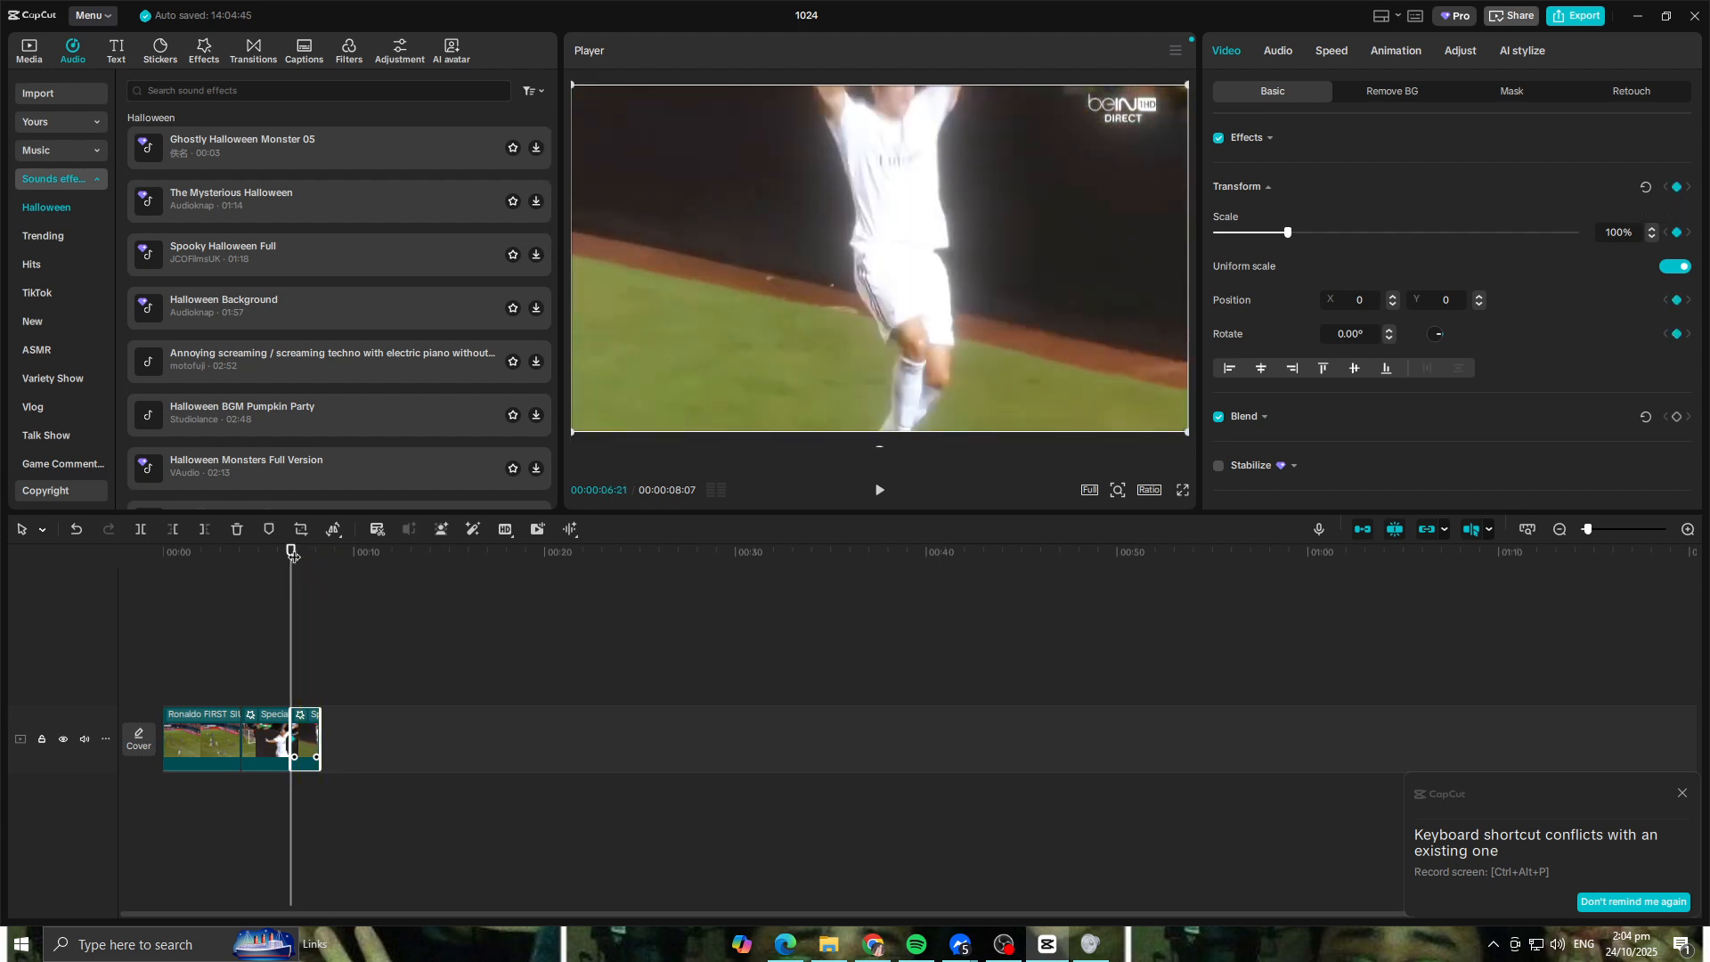
Step: Add a transform keyframe at 00:00:07:00 with the jump clip scaled to 144% and positioned at X 207, Y -307
drag(294, 556, 298, 556)
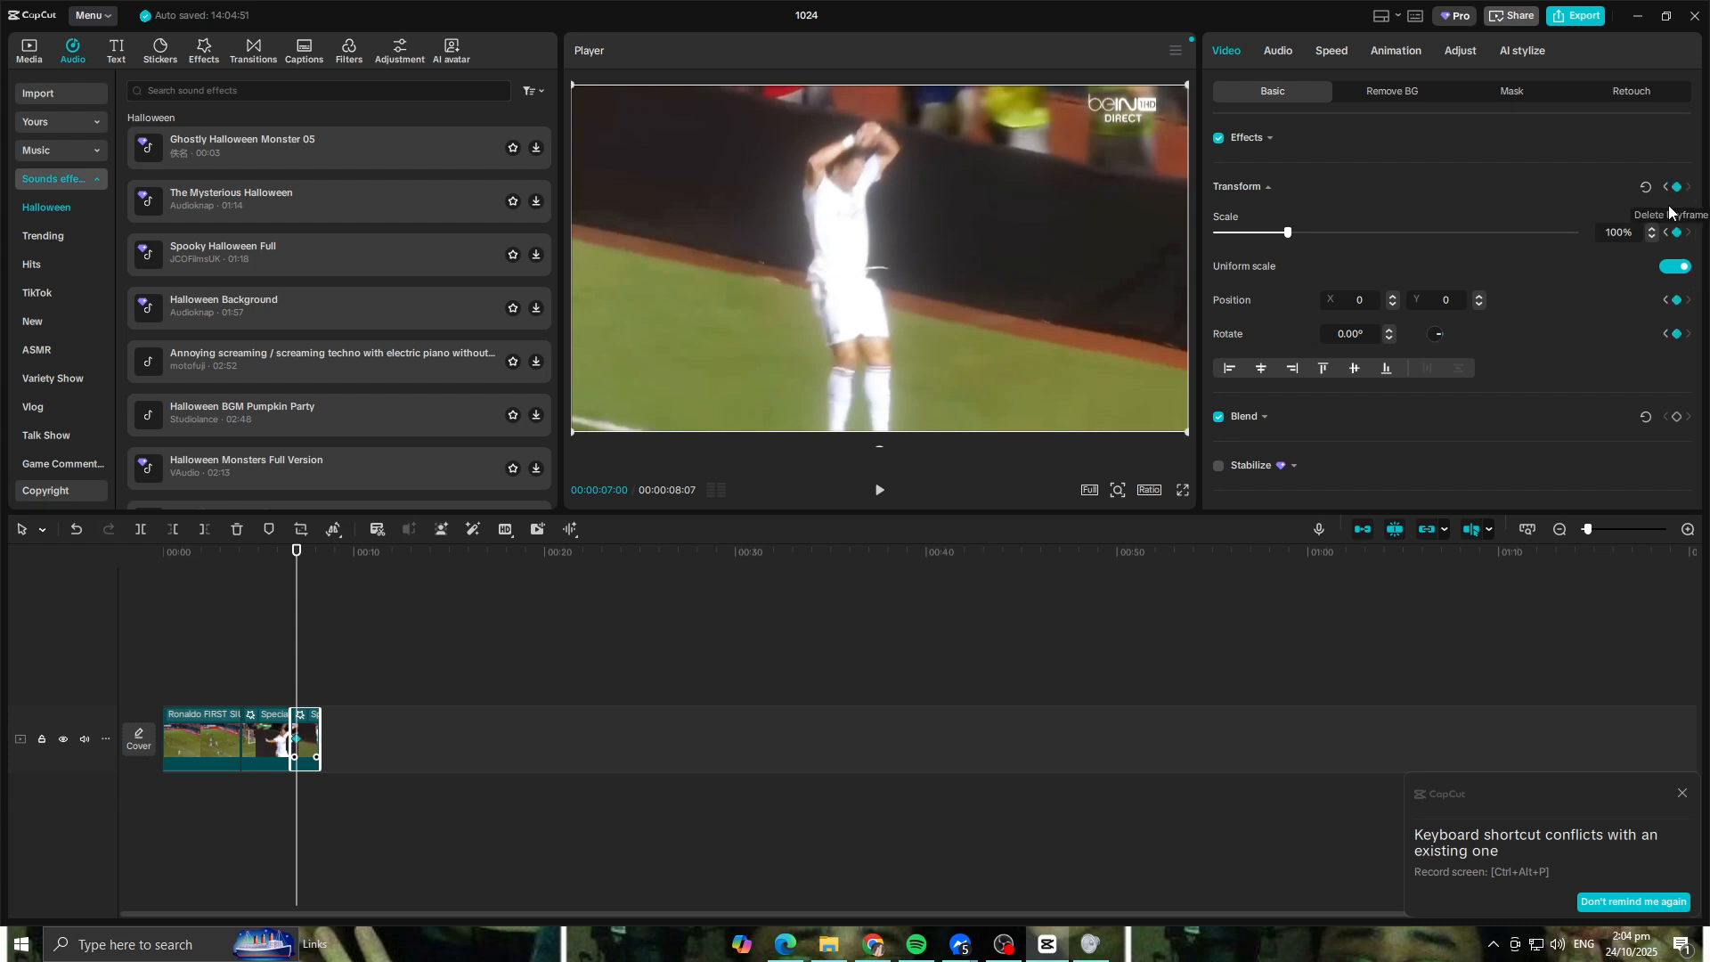
drag(1186, 431, 1401, 528)
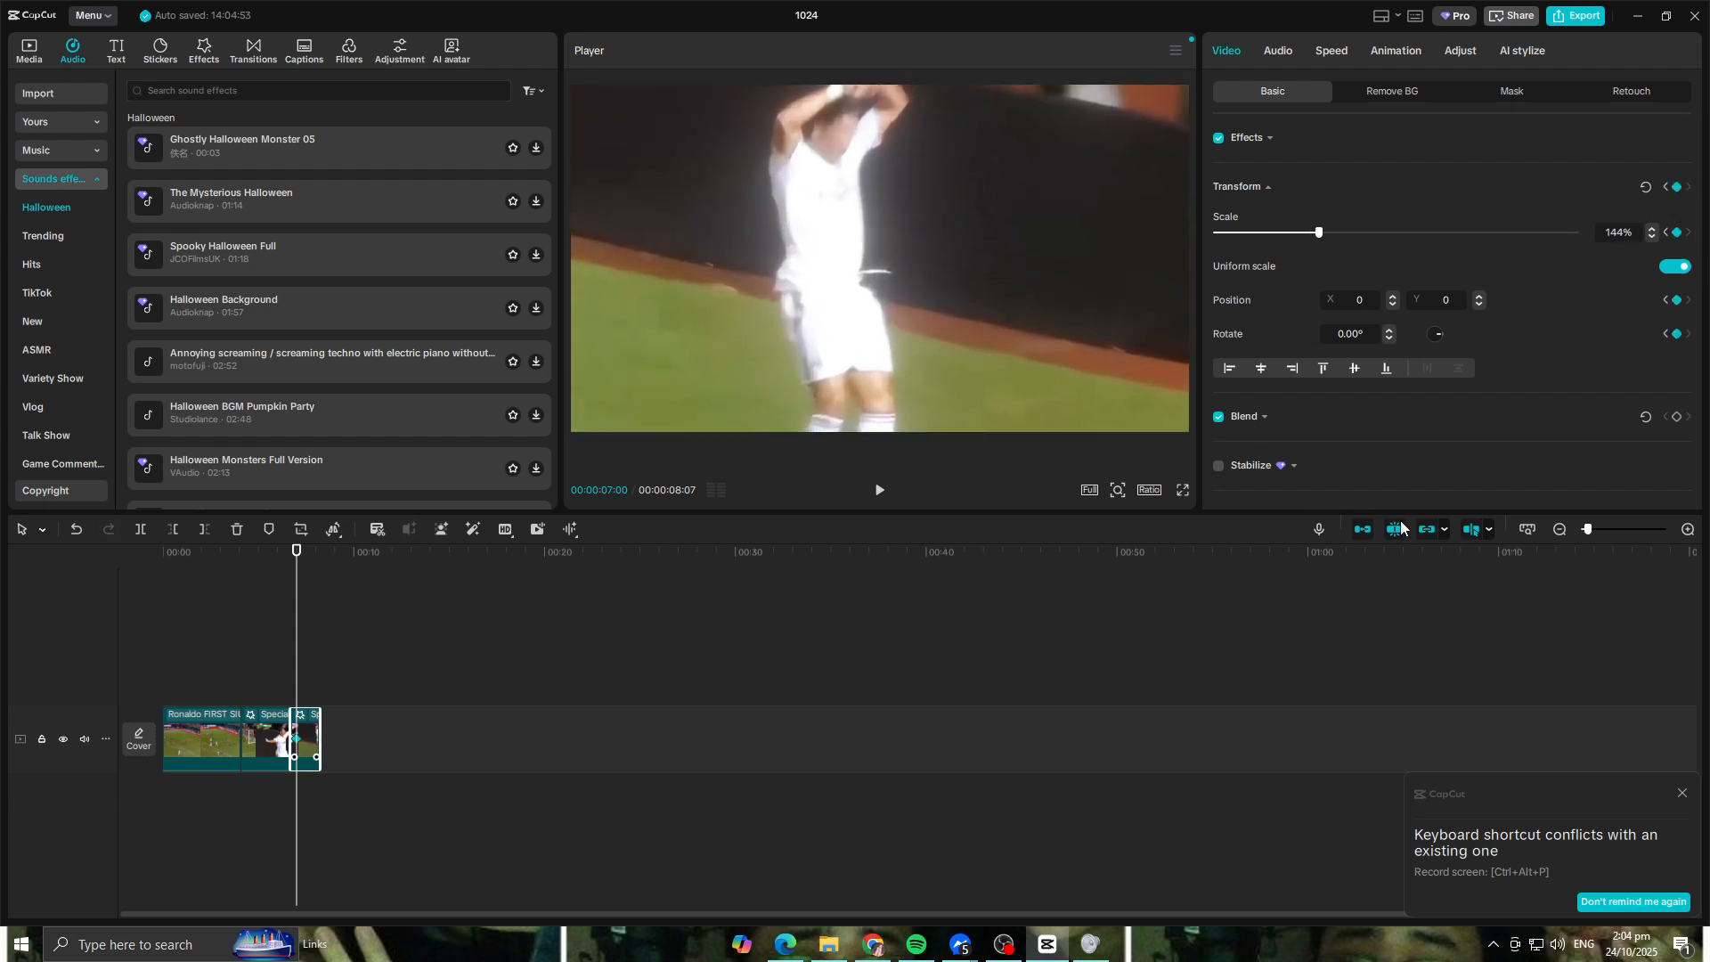
drag(889, 313, 923, 363)
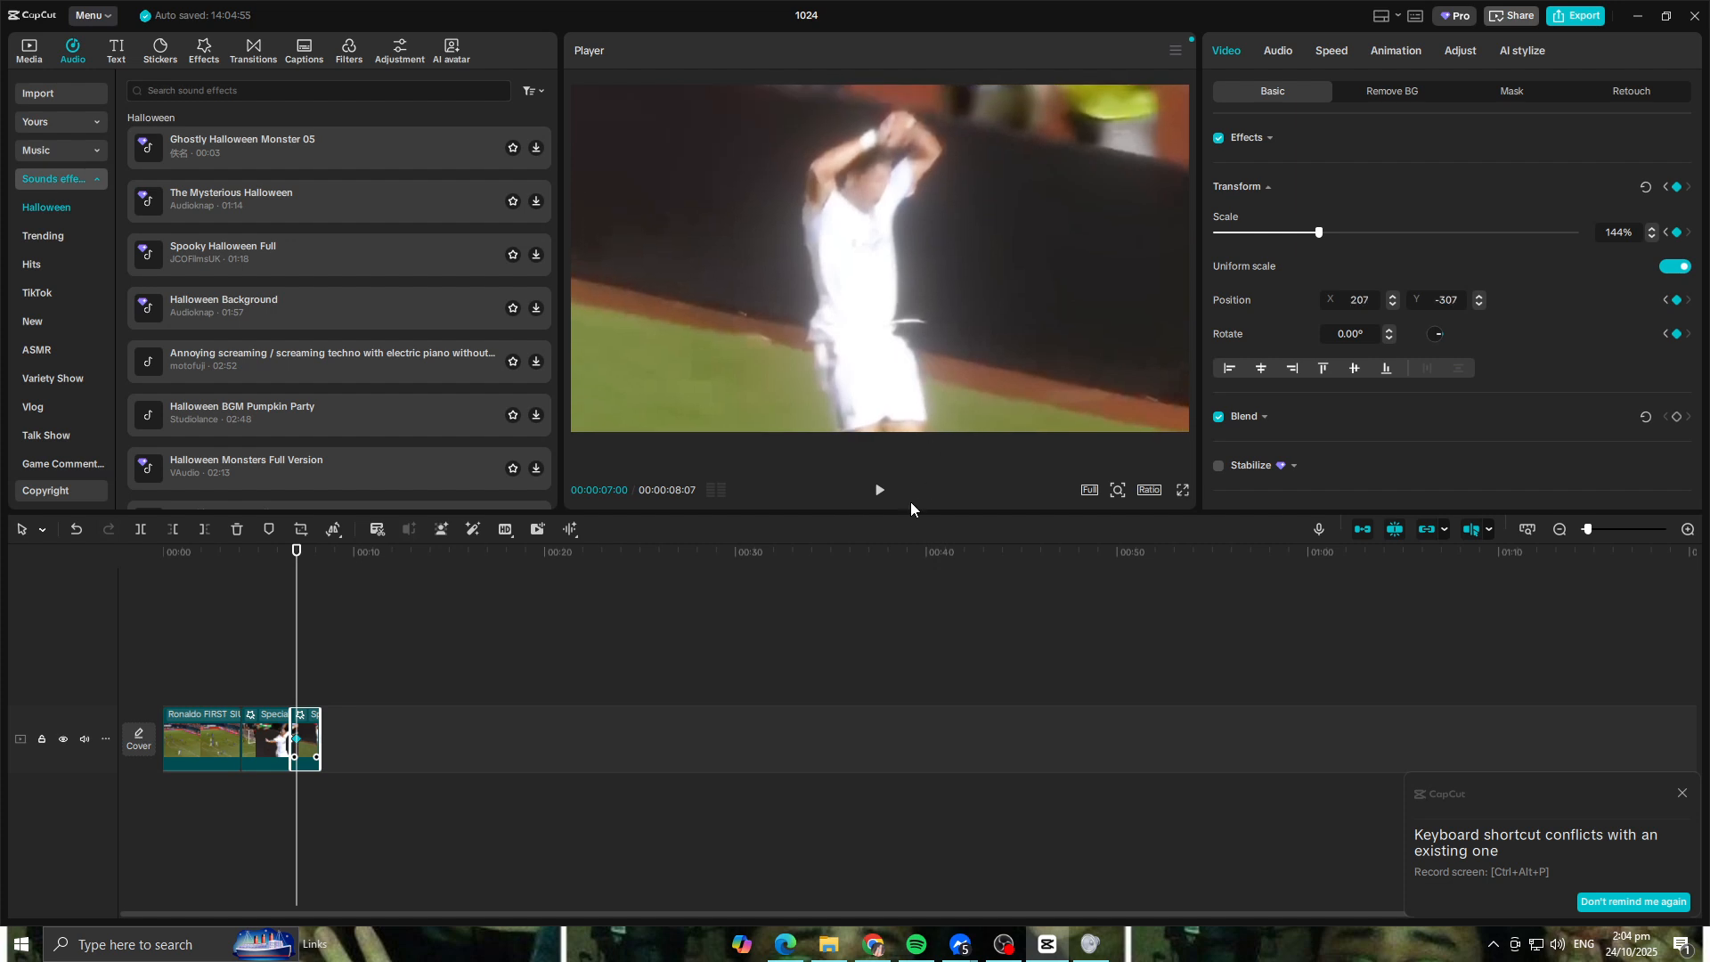
Step: Play back the keyframed zoom on the jump clip, first from just before it and again from the start of the timeline
click(283, 553)
click(269, 552)
key(space)
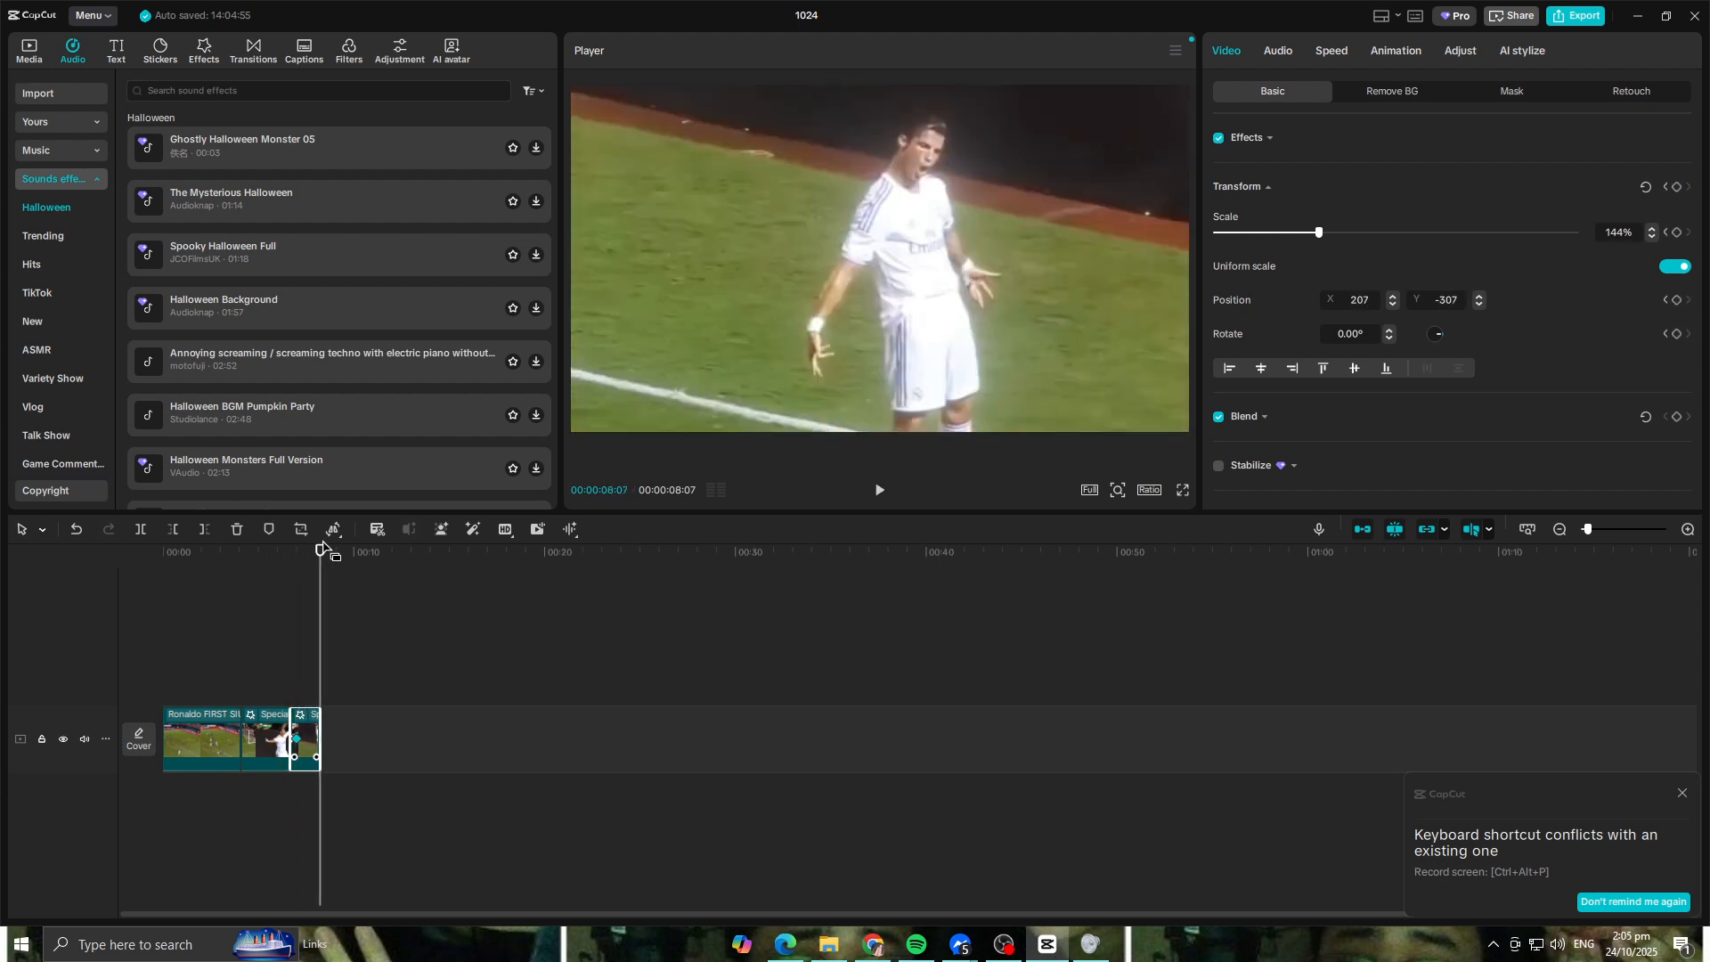
drag(316, 553, 146, 547)
key(space)
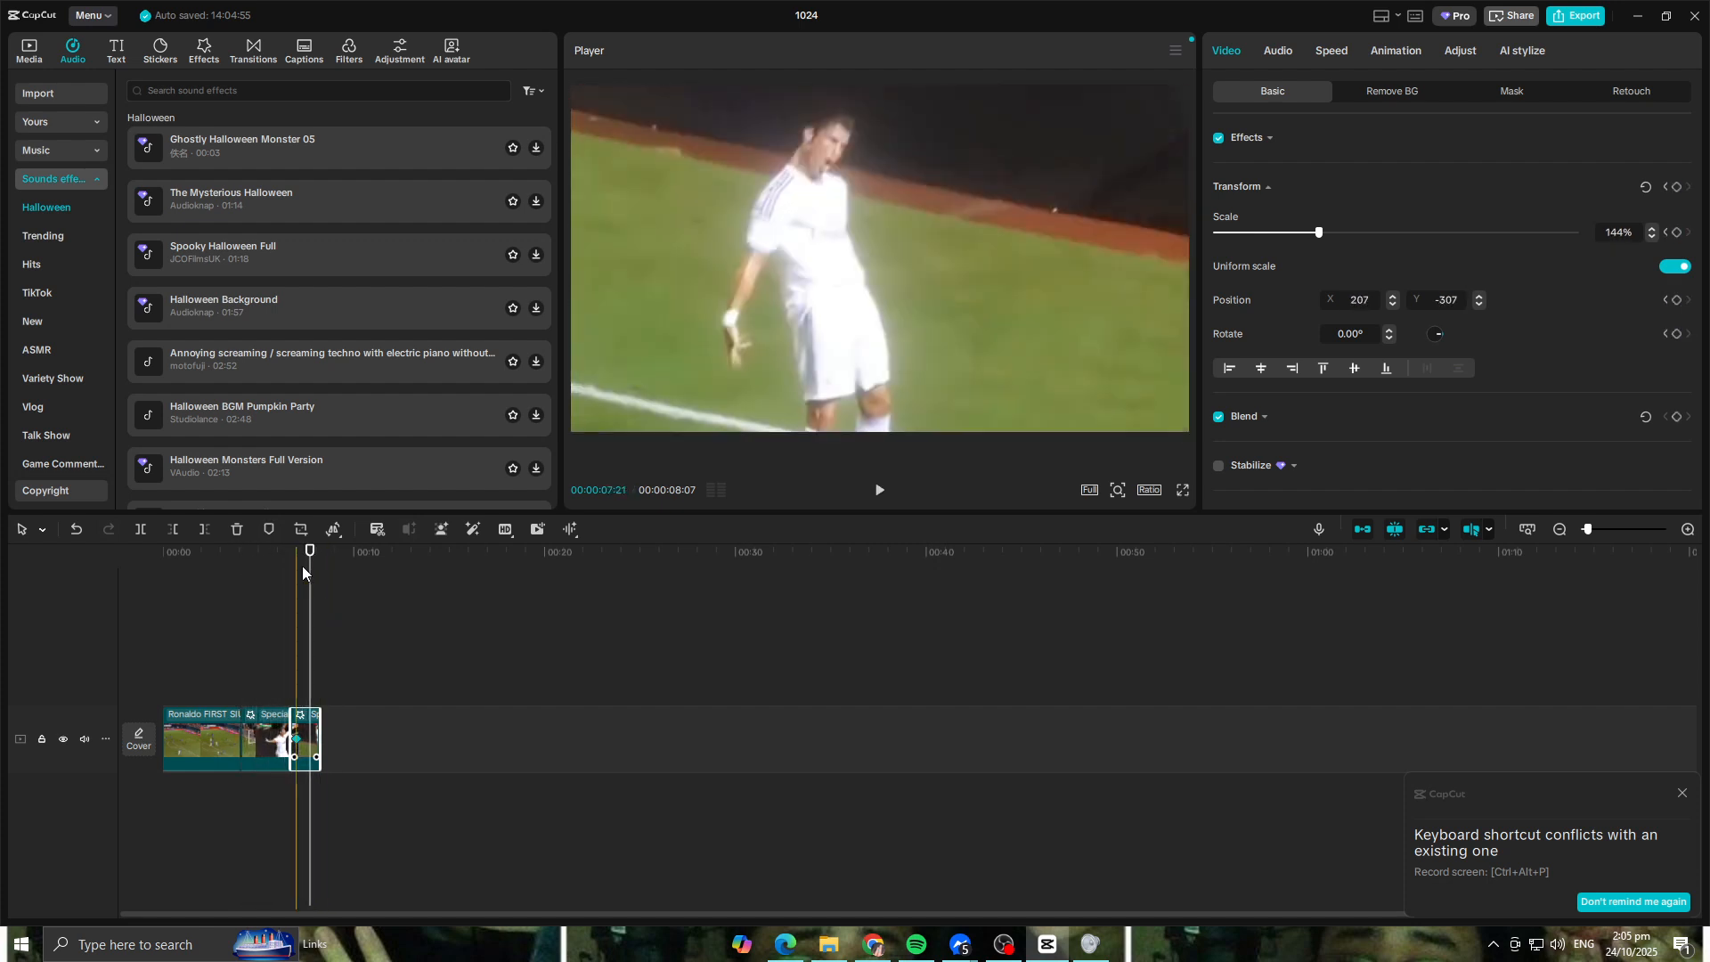
Step: Split the opening goal clip at about 00:00:03:04
drag(319, 549, 223, 557)
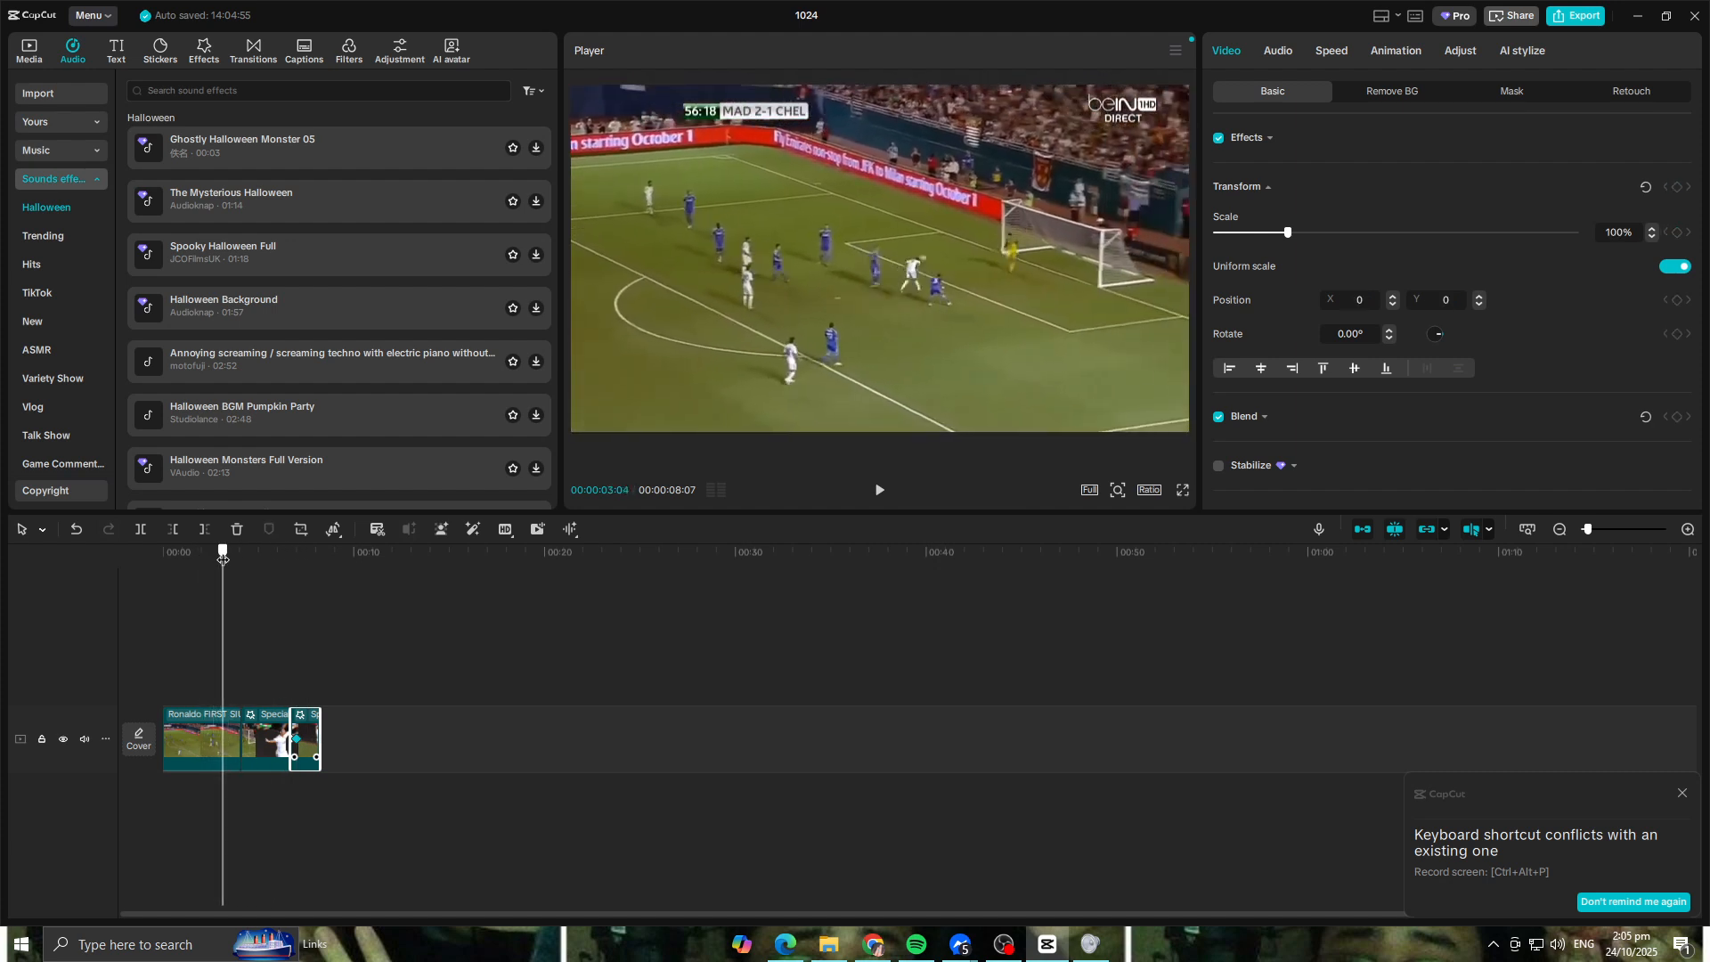
click(140, 531)
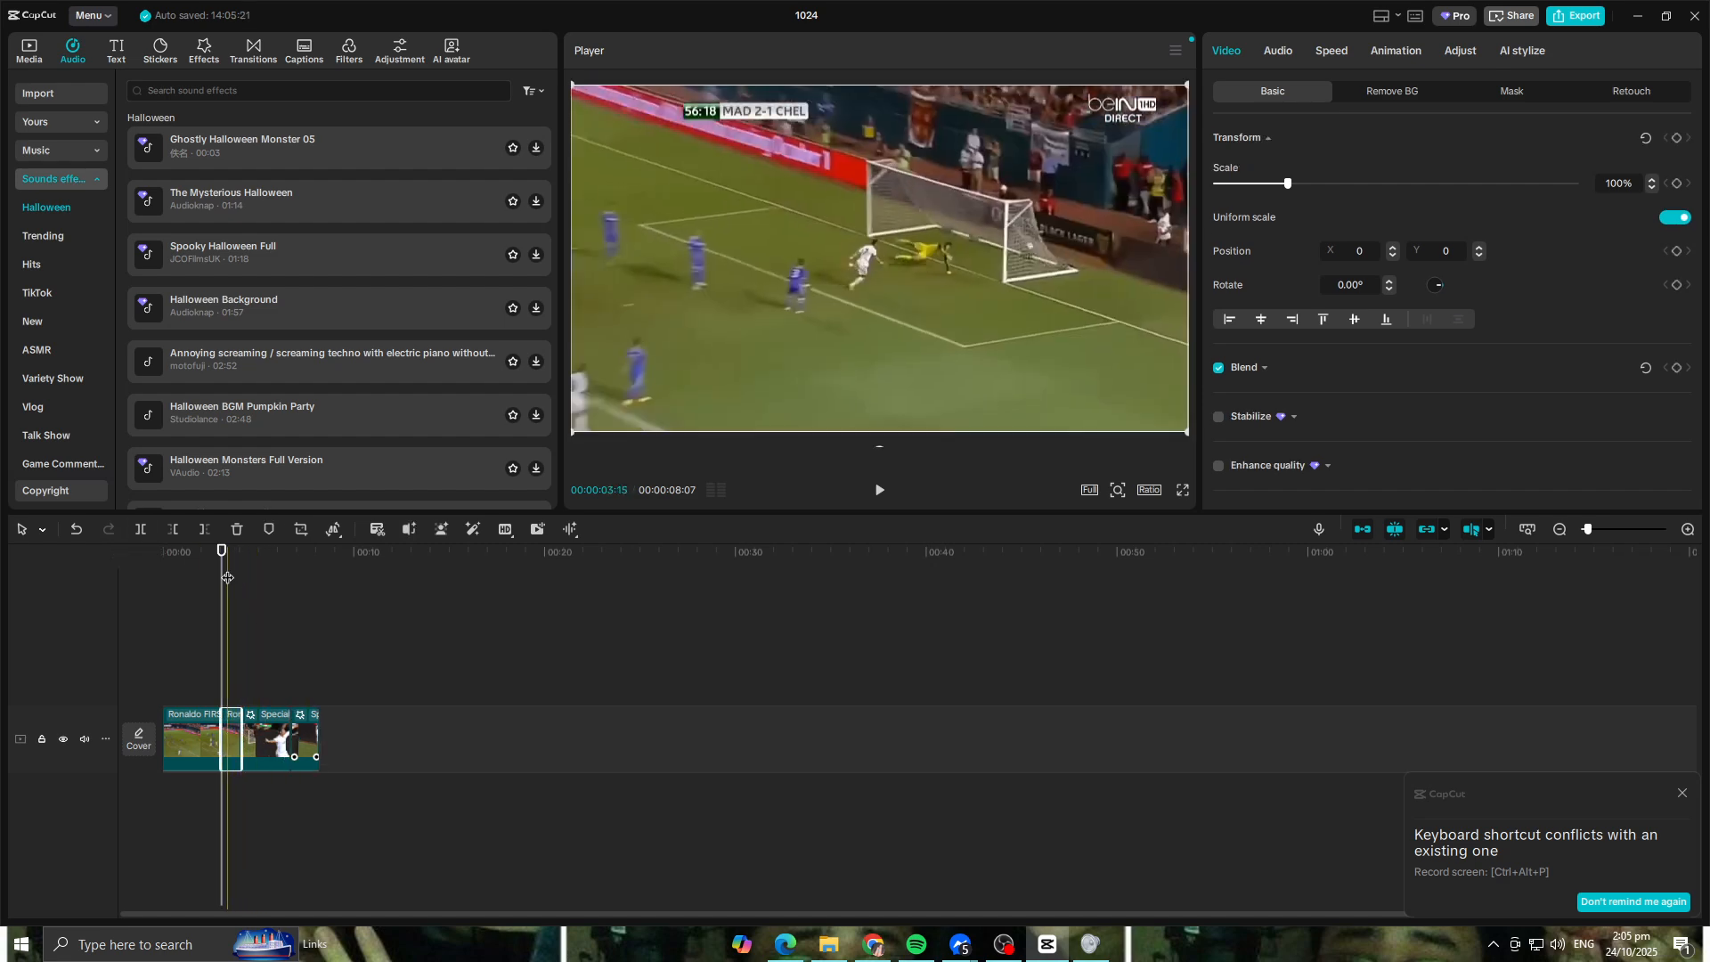
Step: Paste a copy of the short split-off goal clip at the timeline's end and place it on the main track after the jump
drag(224, 554, 328, 554)
key(ctrl+v)
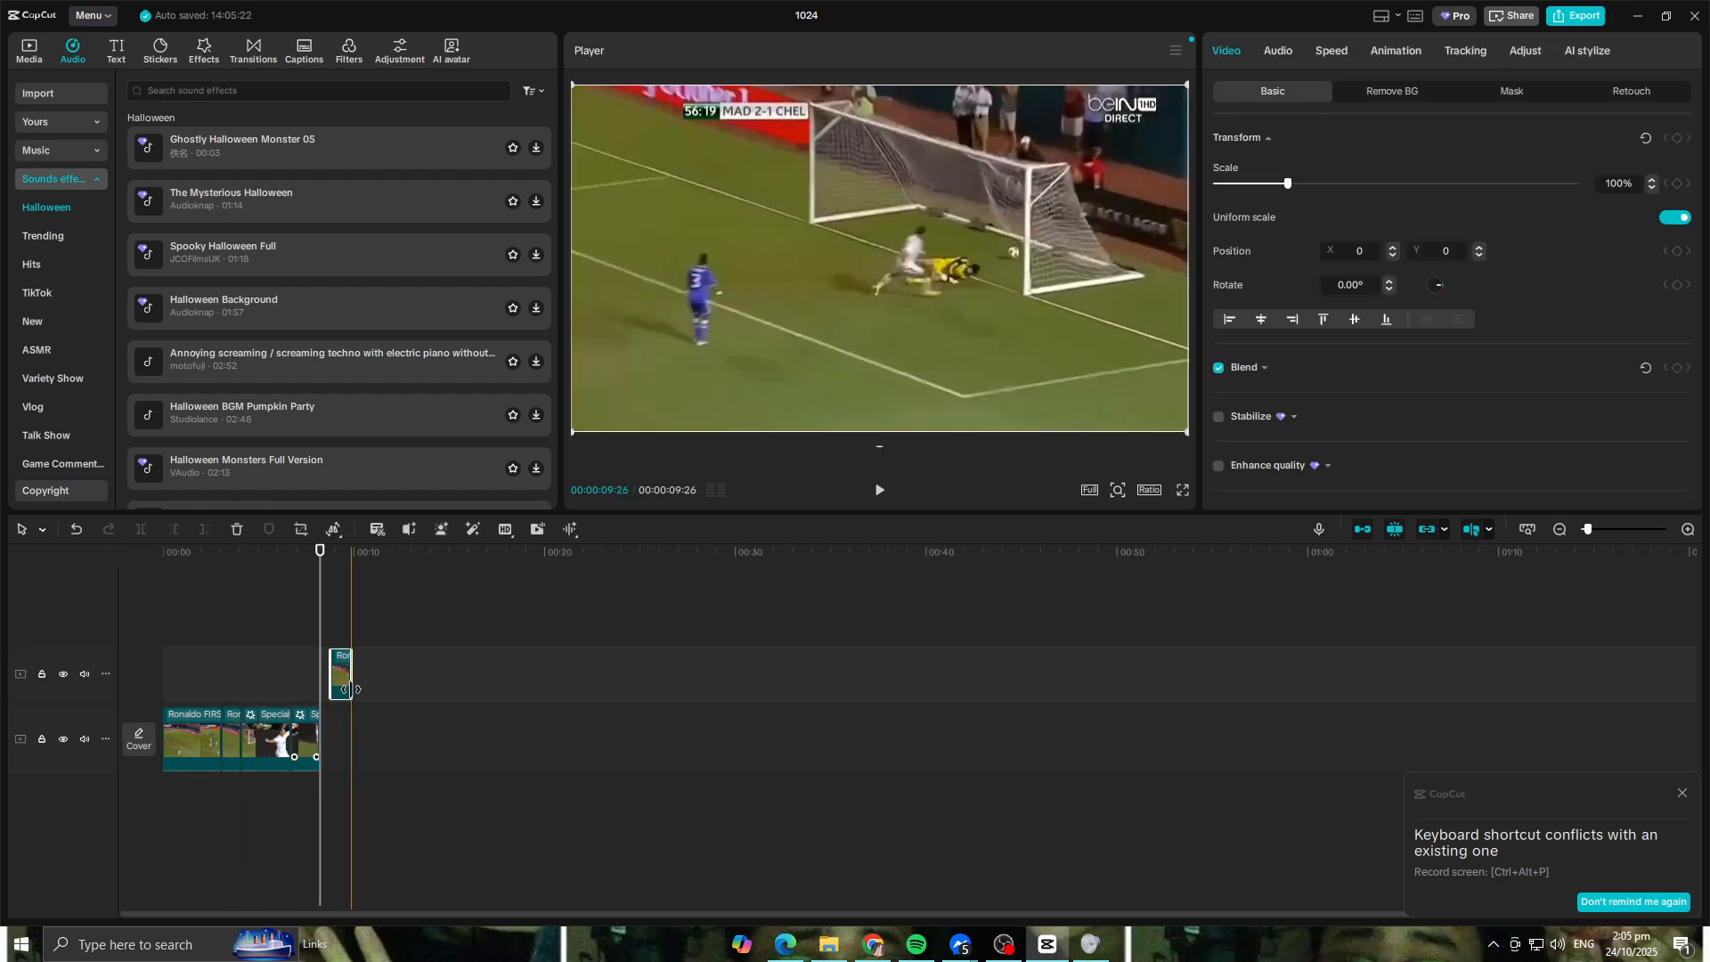
drag(344, 685, 331, 738)
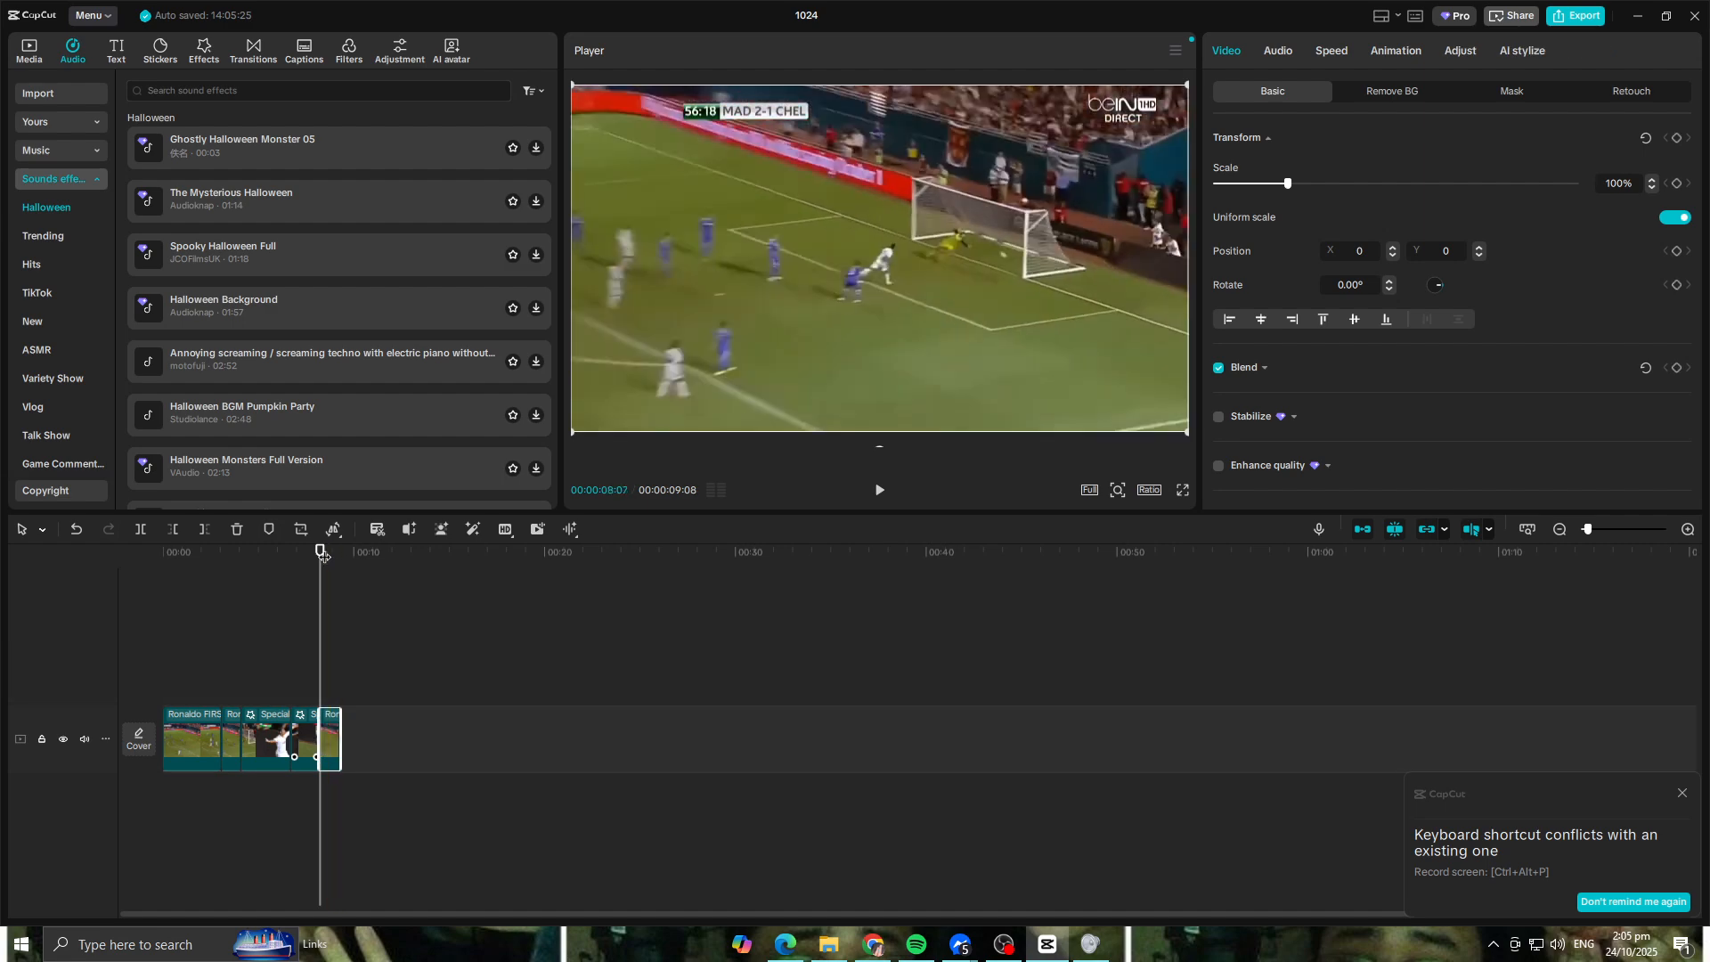
Step: Play back the edit with the appended goal clip copy and delete that copy from the end
drag(323, 556, 222, 556)
key(space)
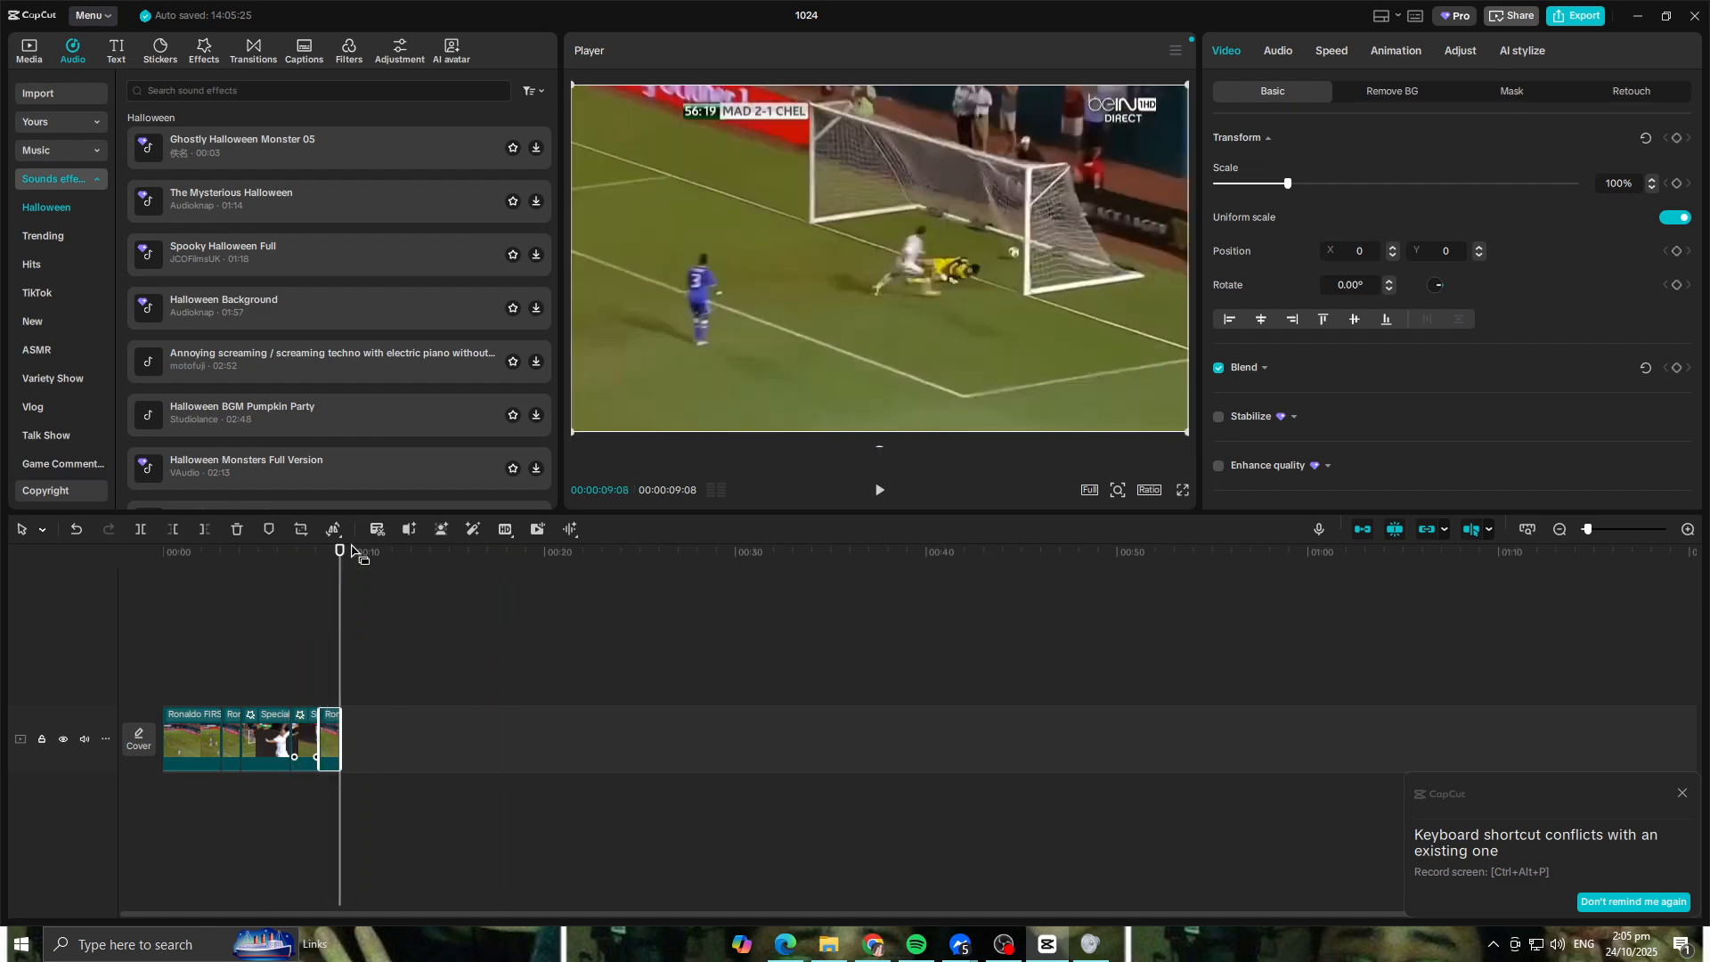
drag(339, 553, 98, 553)
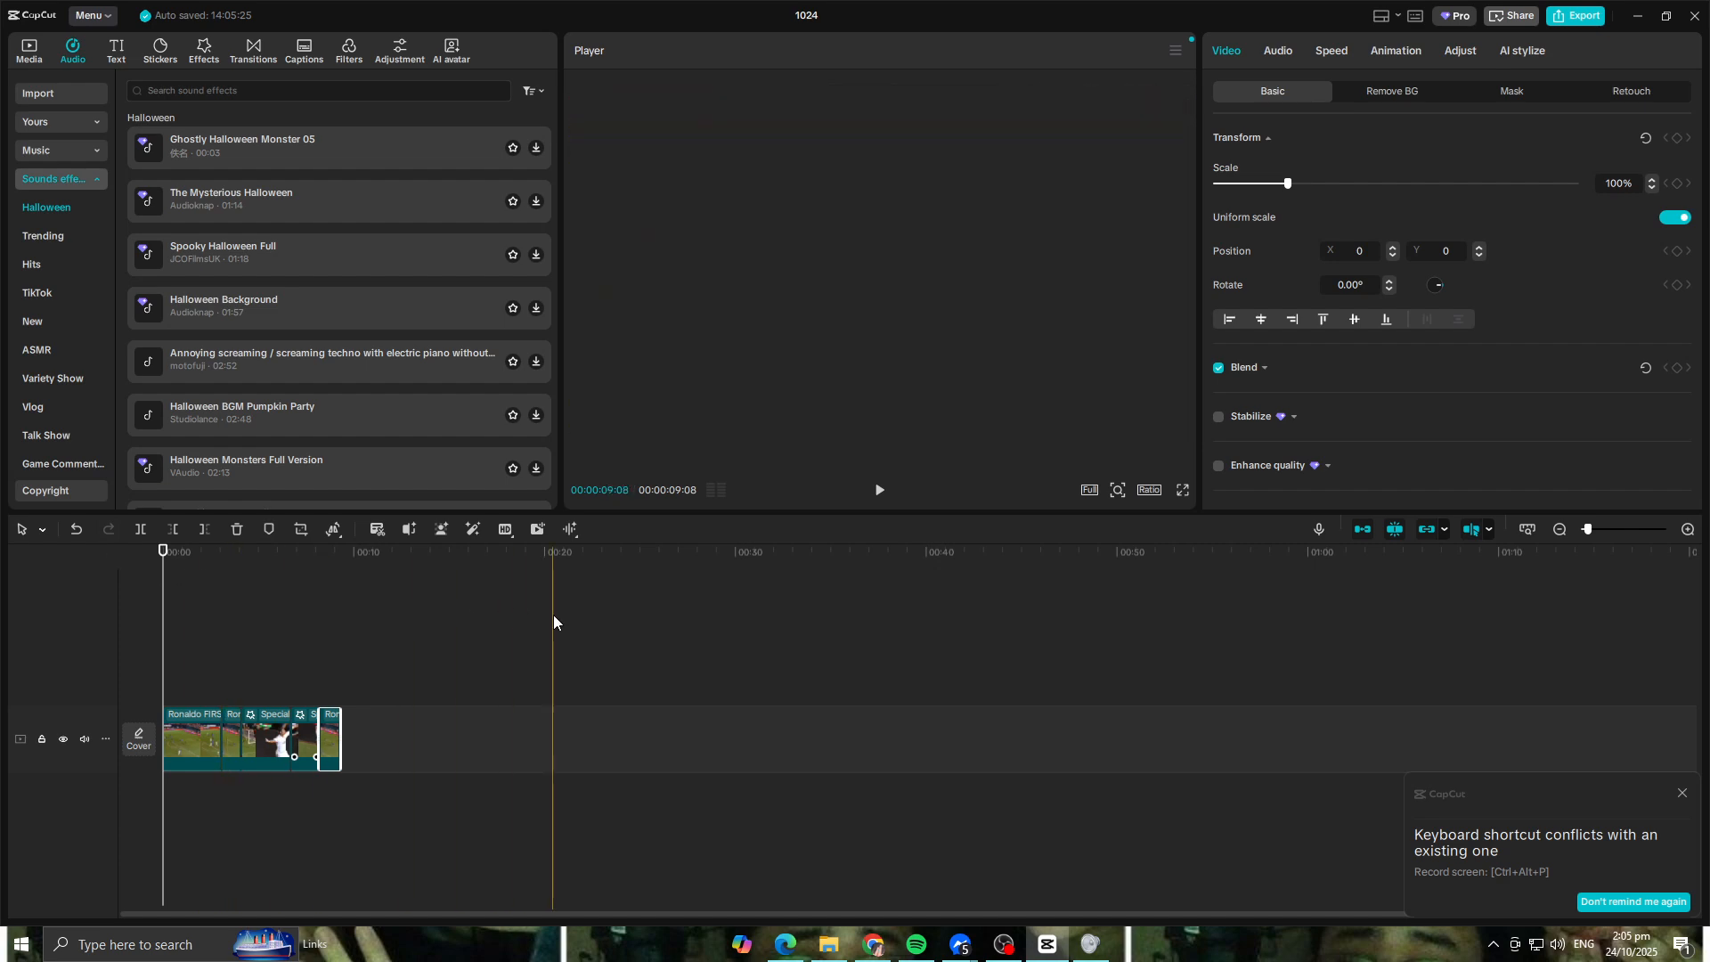
key(space)
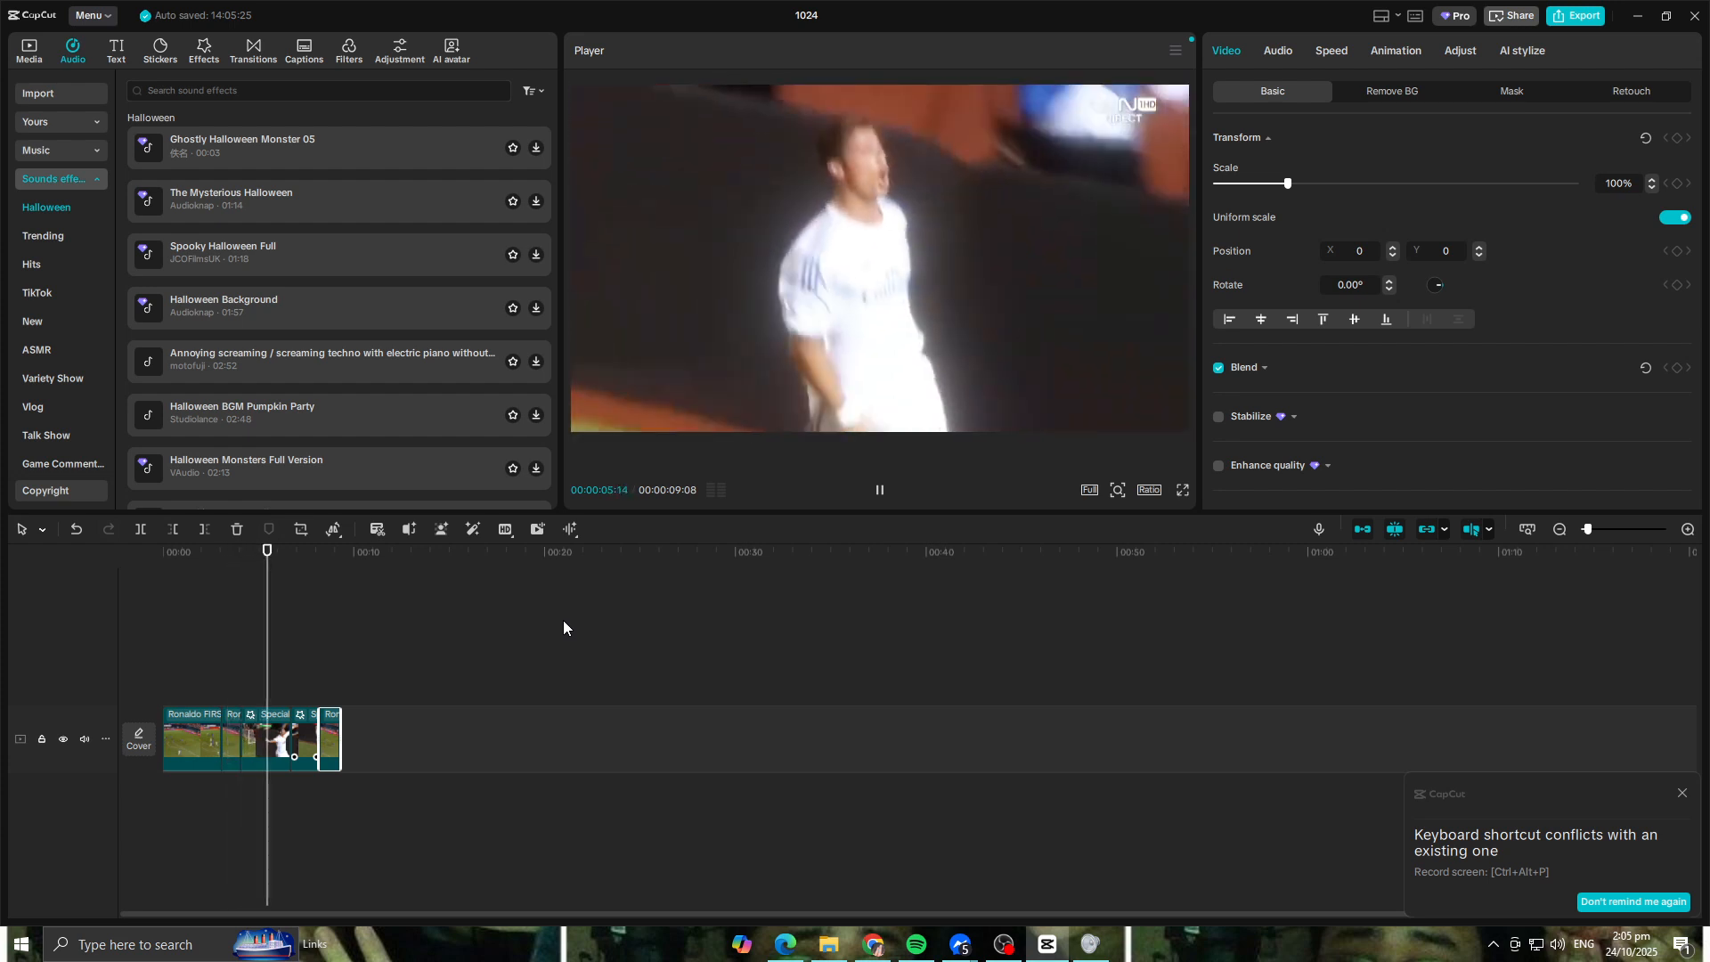
key(space)
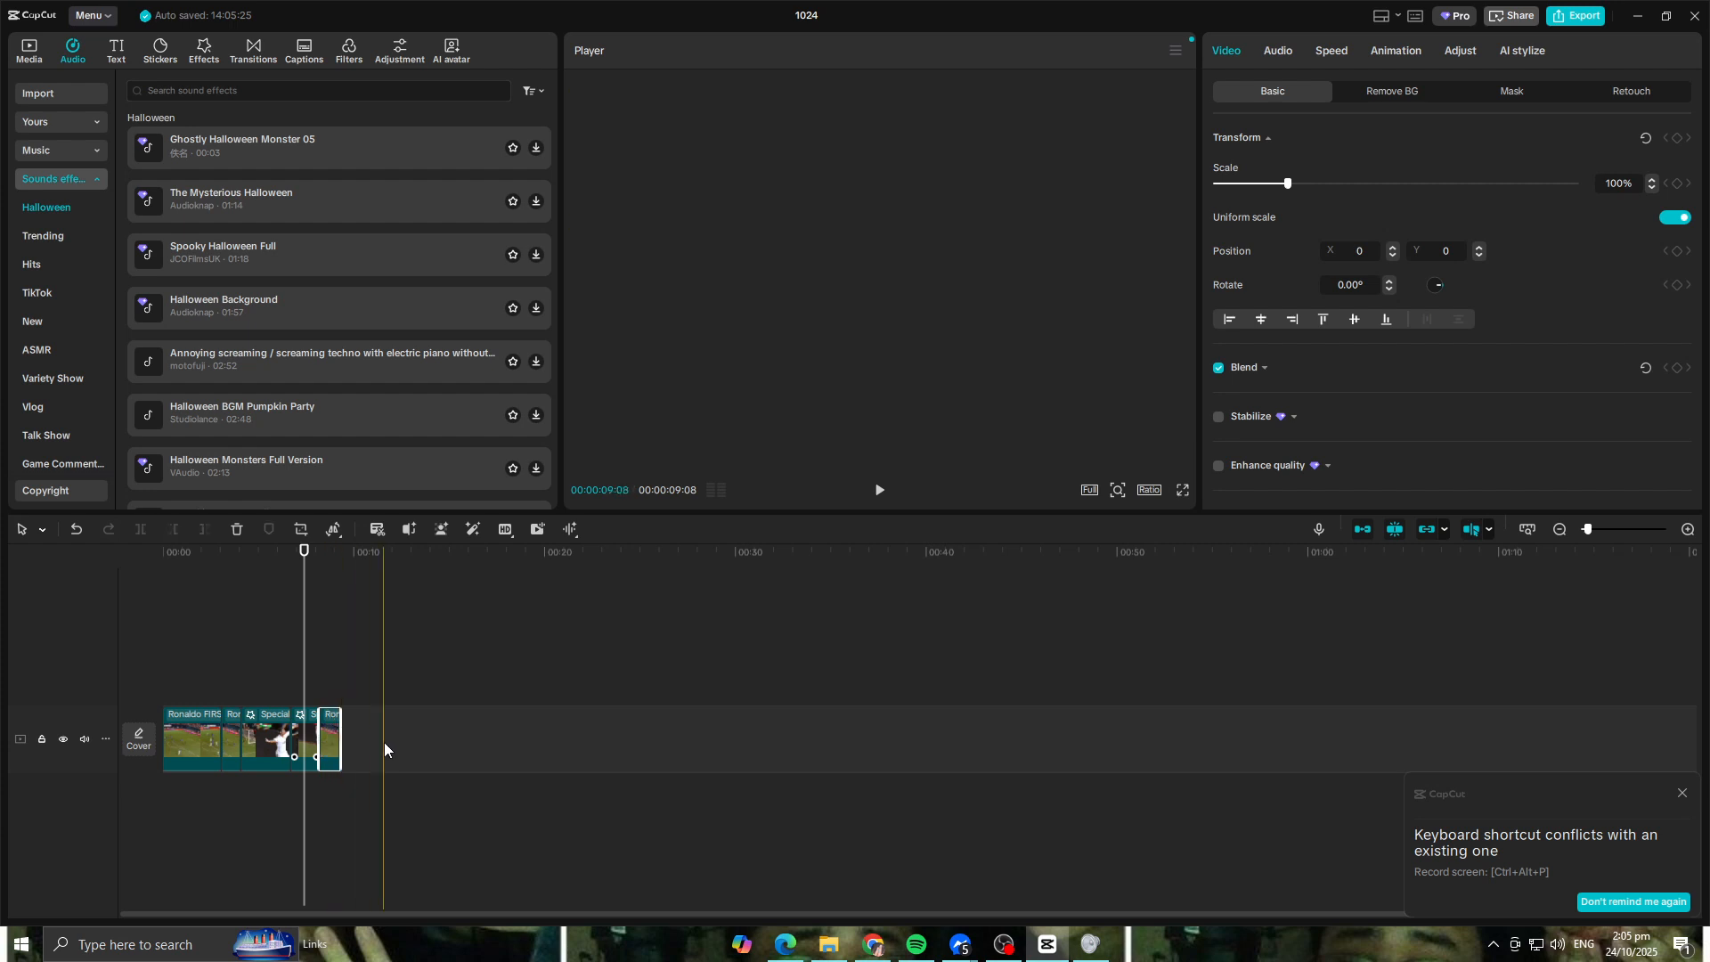
key(Delete)
Step: Try the Fade In effect on the short split-off goal clip, preview it and remove it
drag(304, 552, 241, 551)
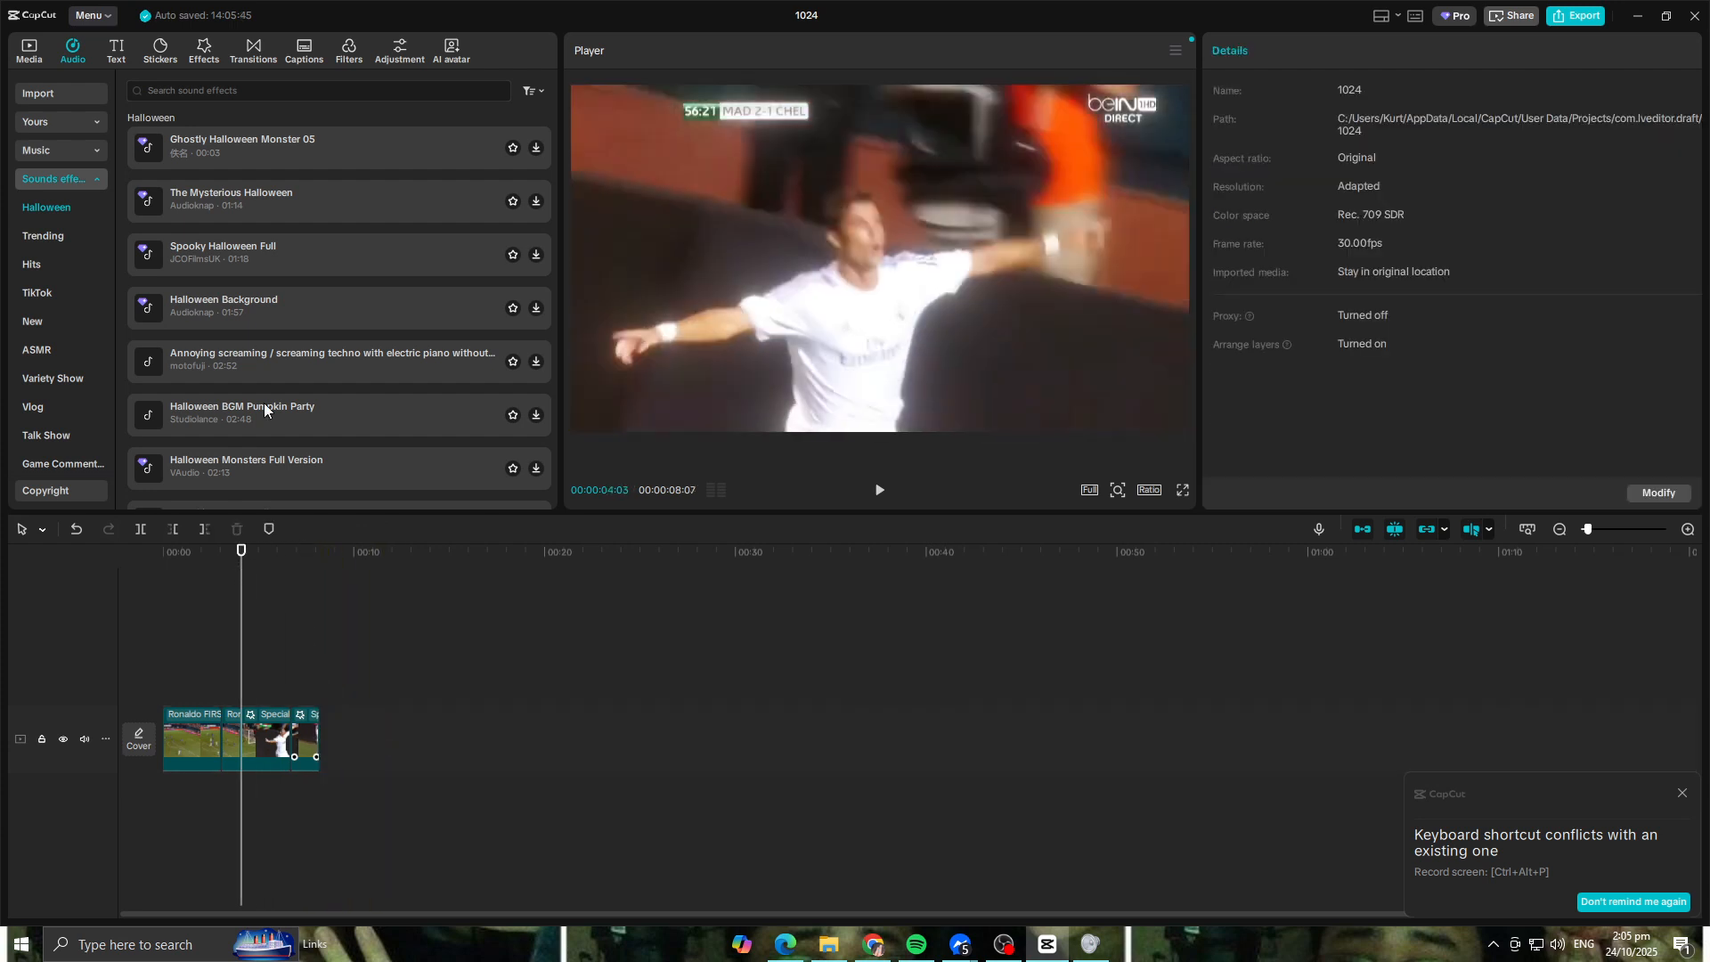
click(204, 51)
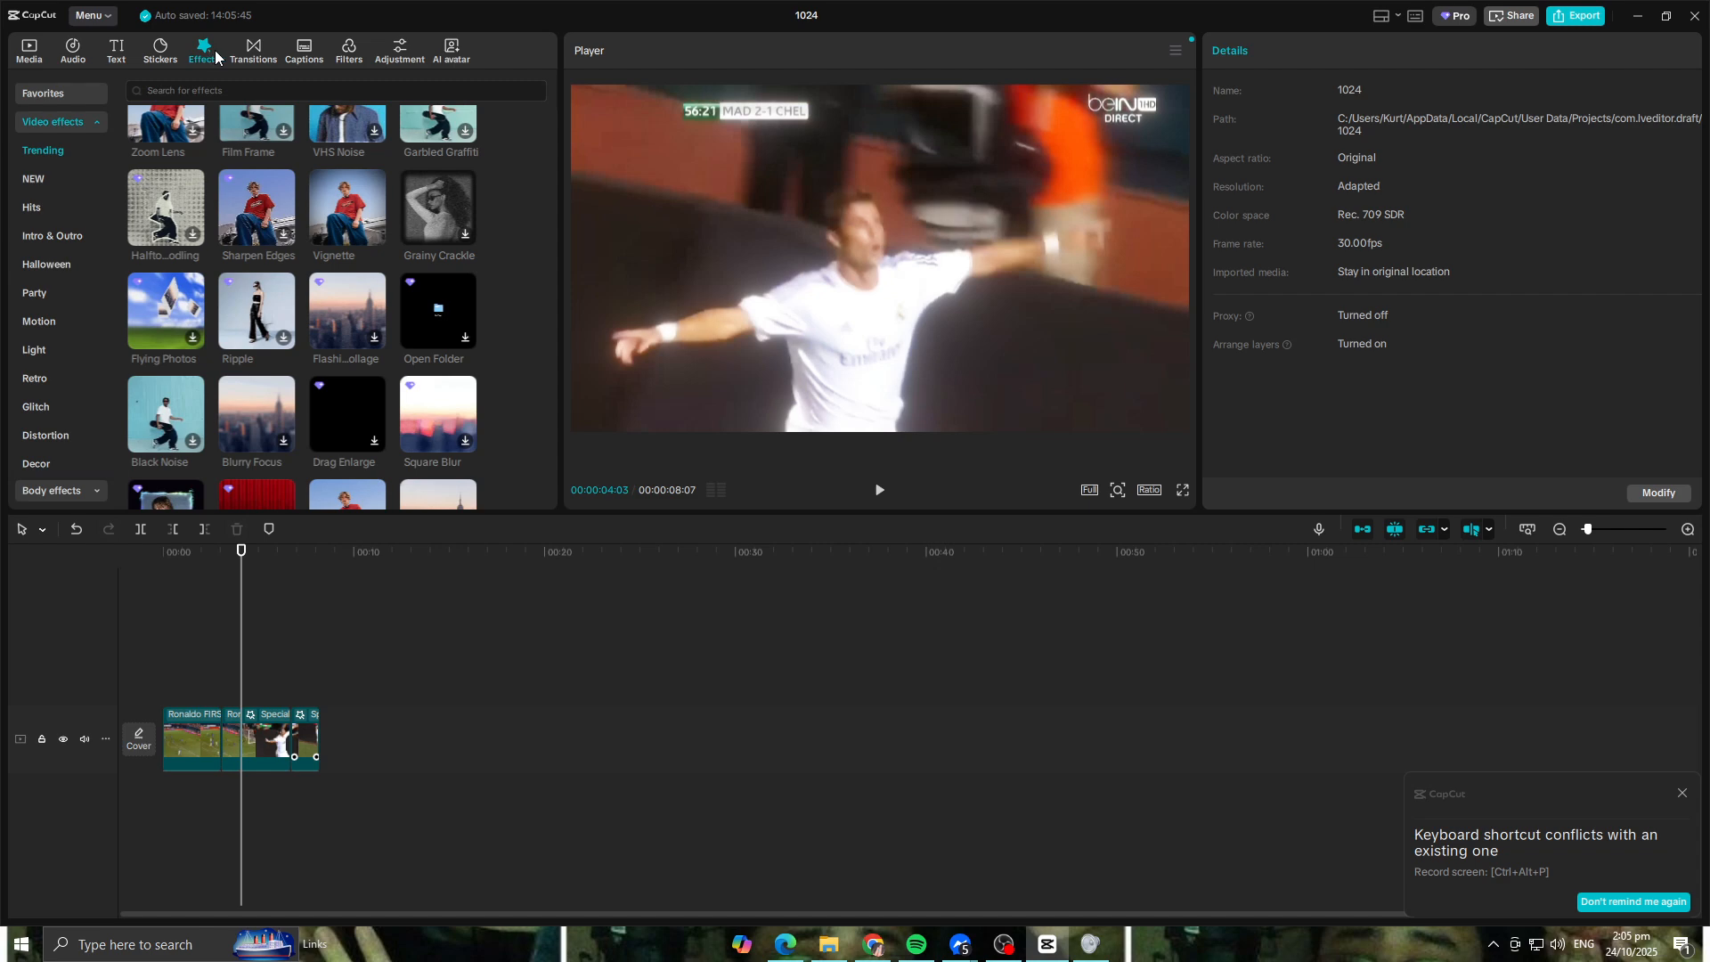
scroll(441, 286, up, 3)
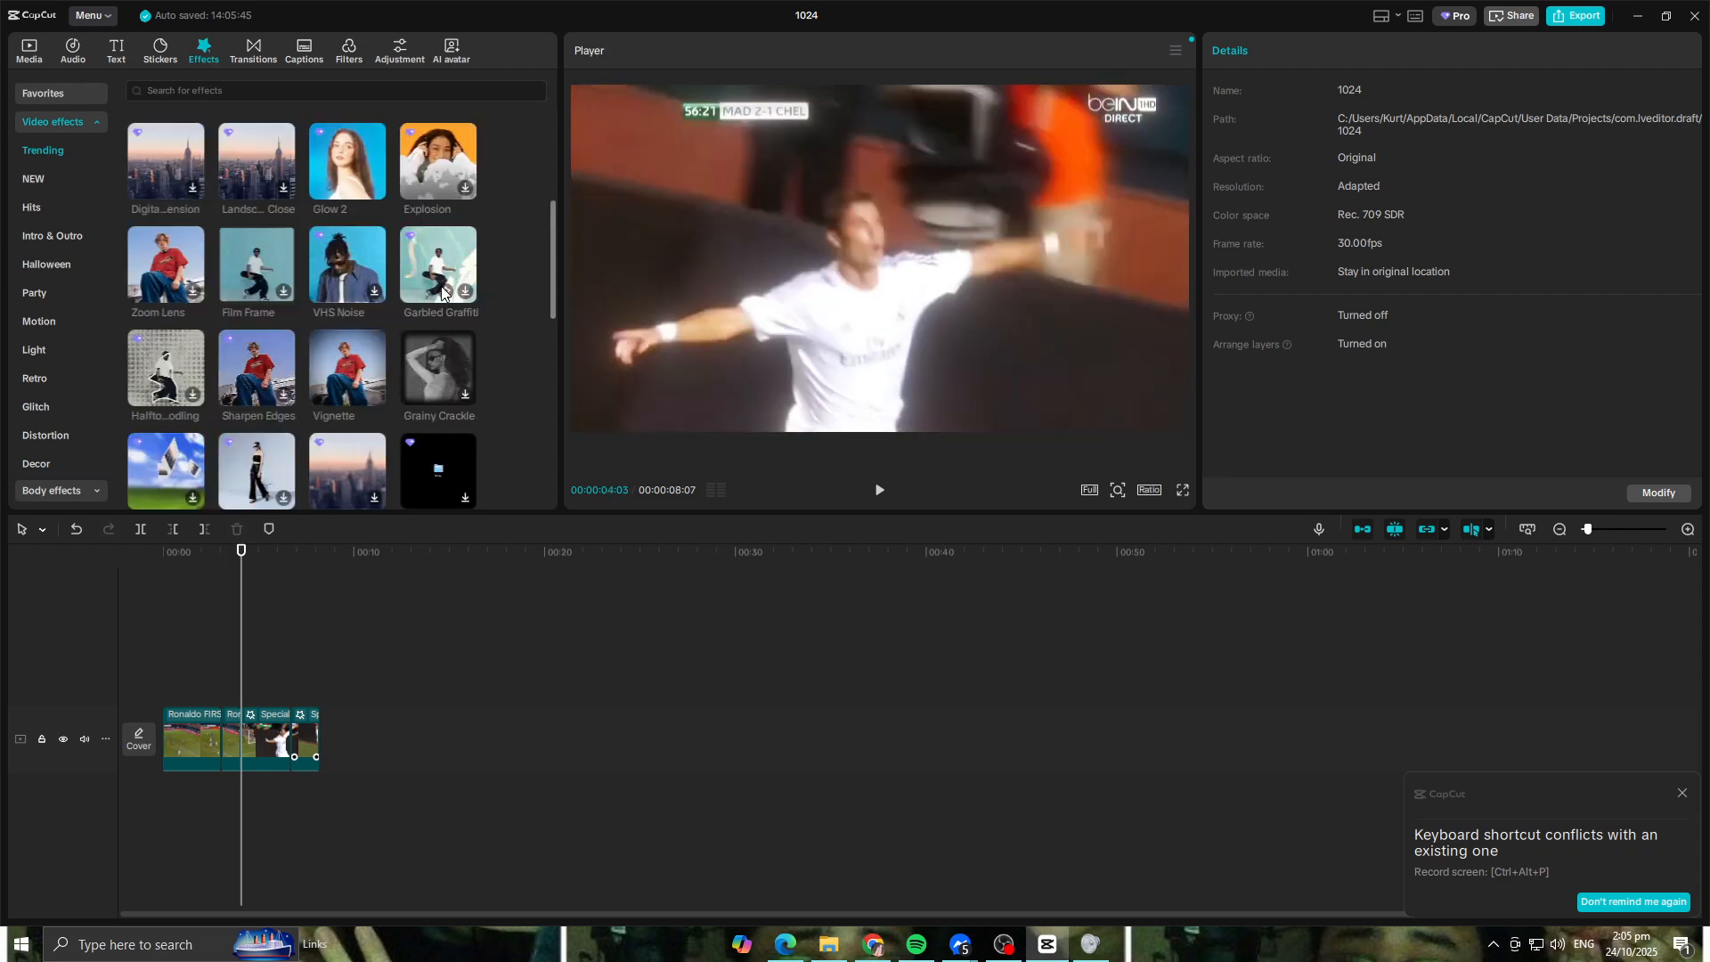
scroll(386, 303, up, 2)
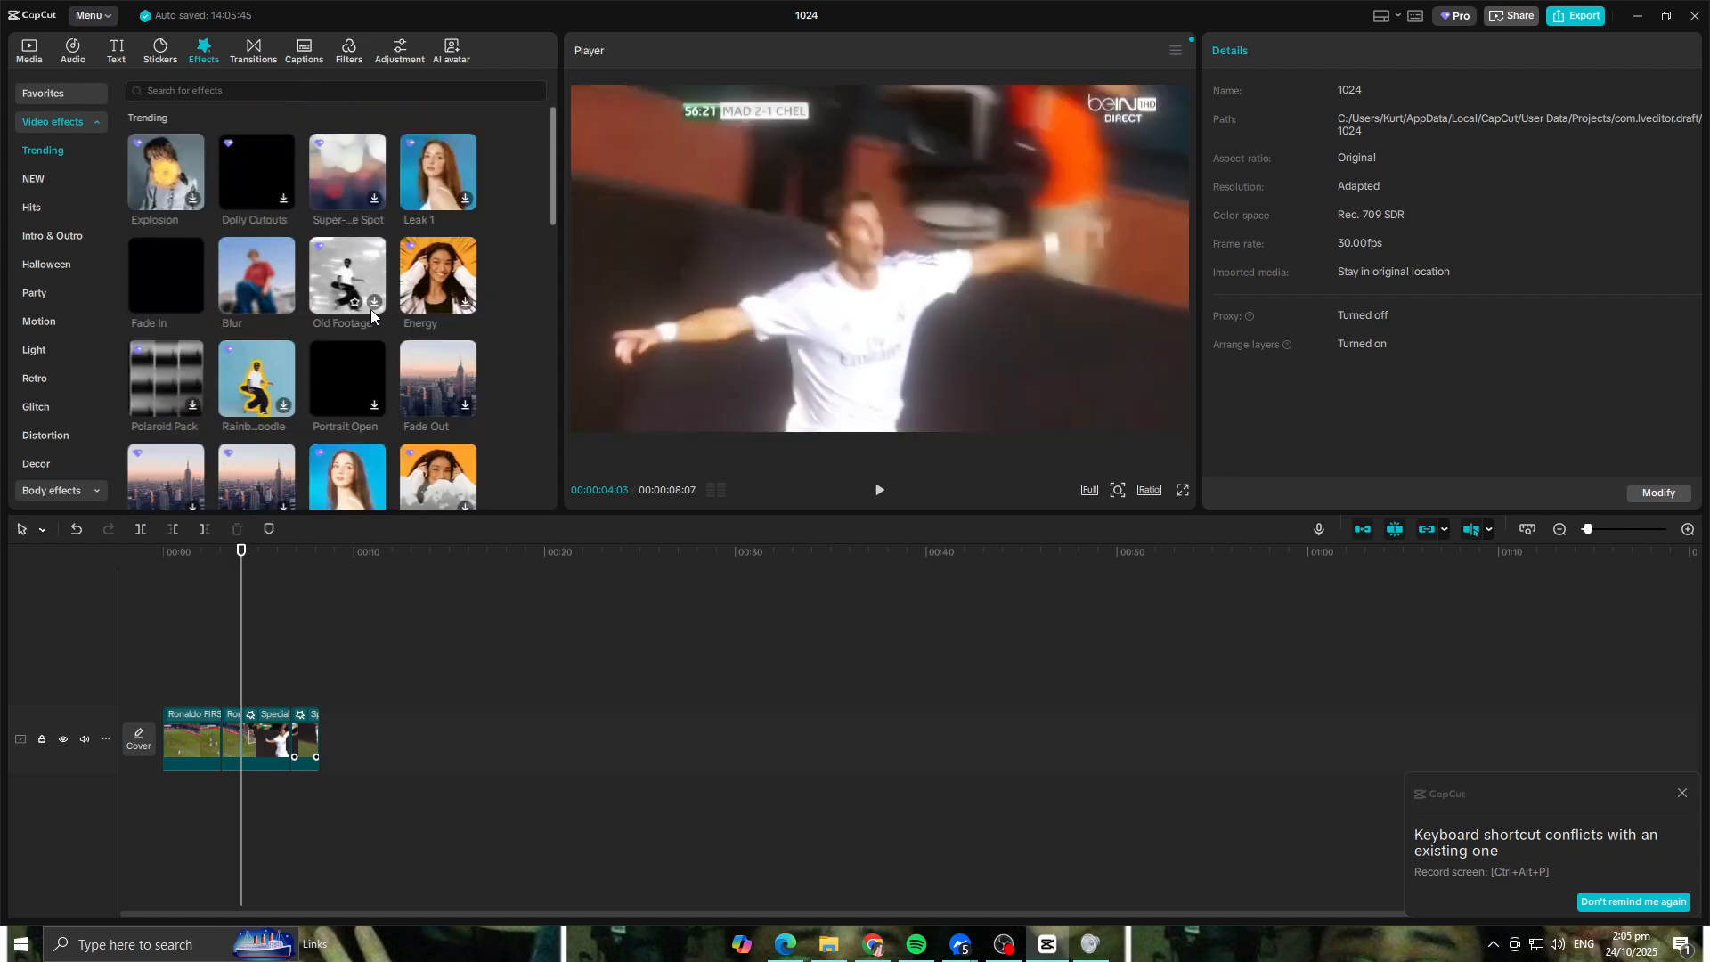
drag(173, 271, 228, 750)
drag(230, 551, 180, 598)
key(space)
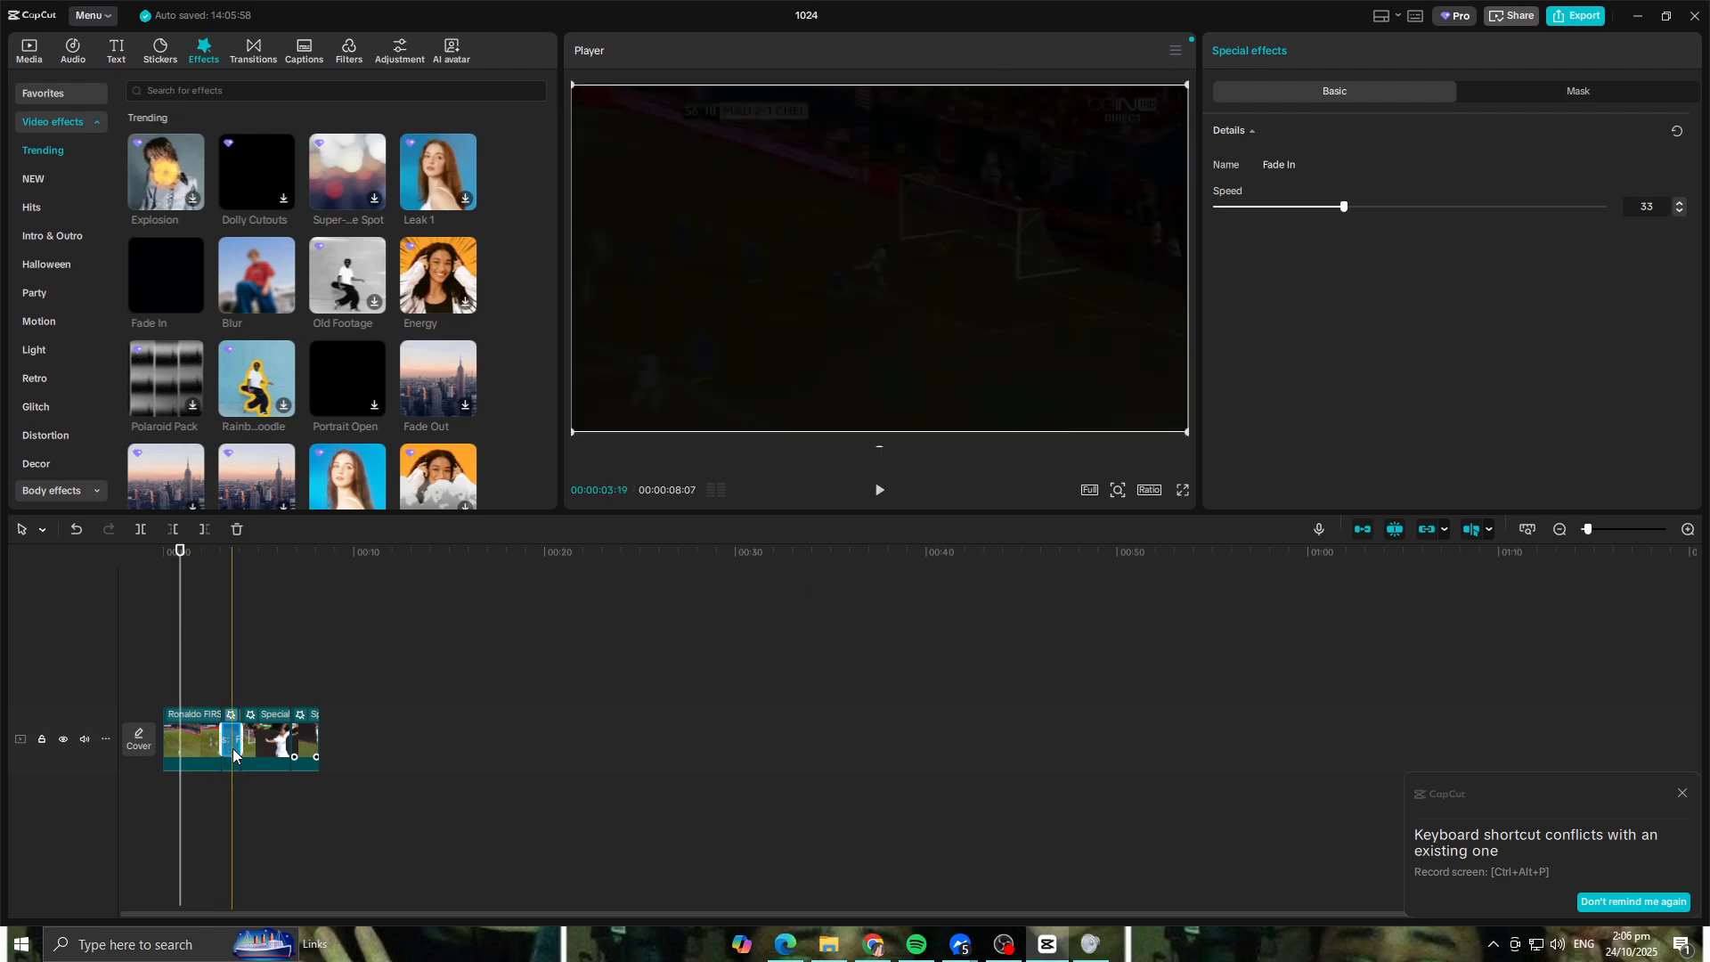
key(Delete)
Step: Apply the Fade In effect to the celebration clip, shorten it to the clip's opening moments and set its speed to 100
drag(228, 275, 260, 766)
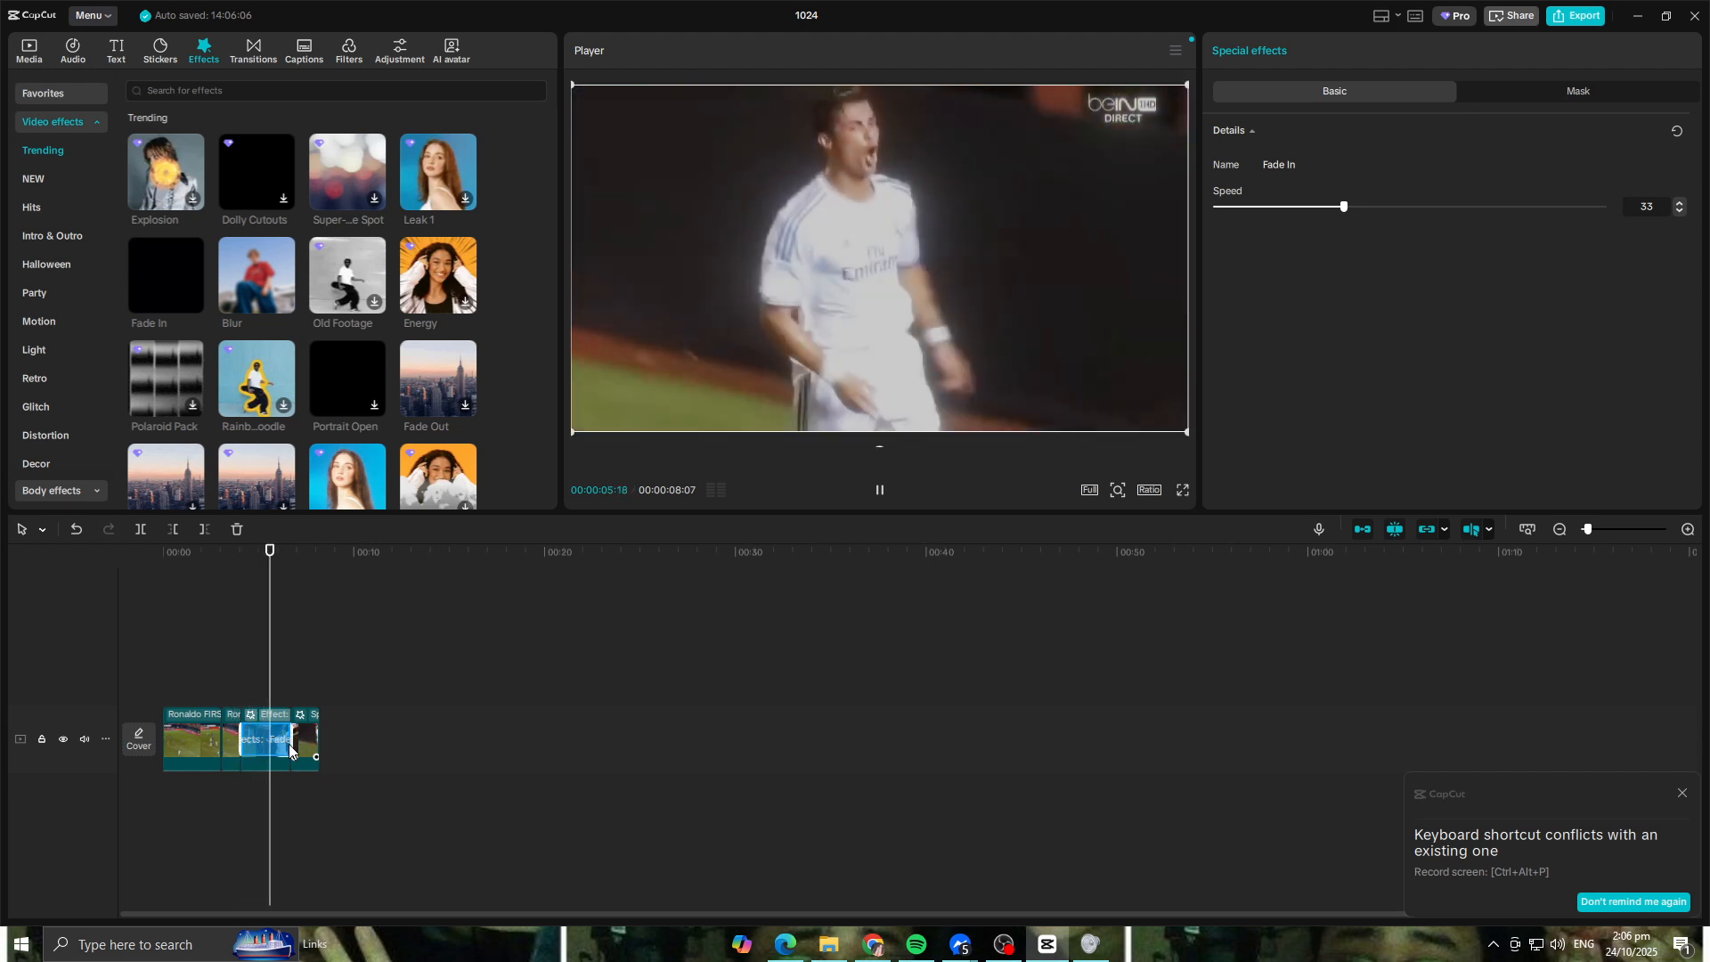
drag(292, 744, 254, 744)
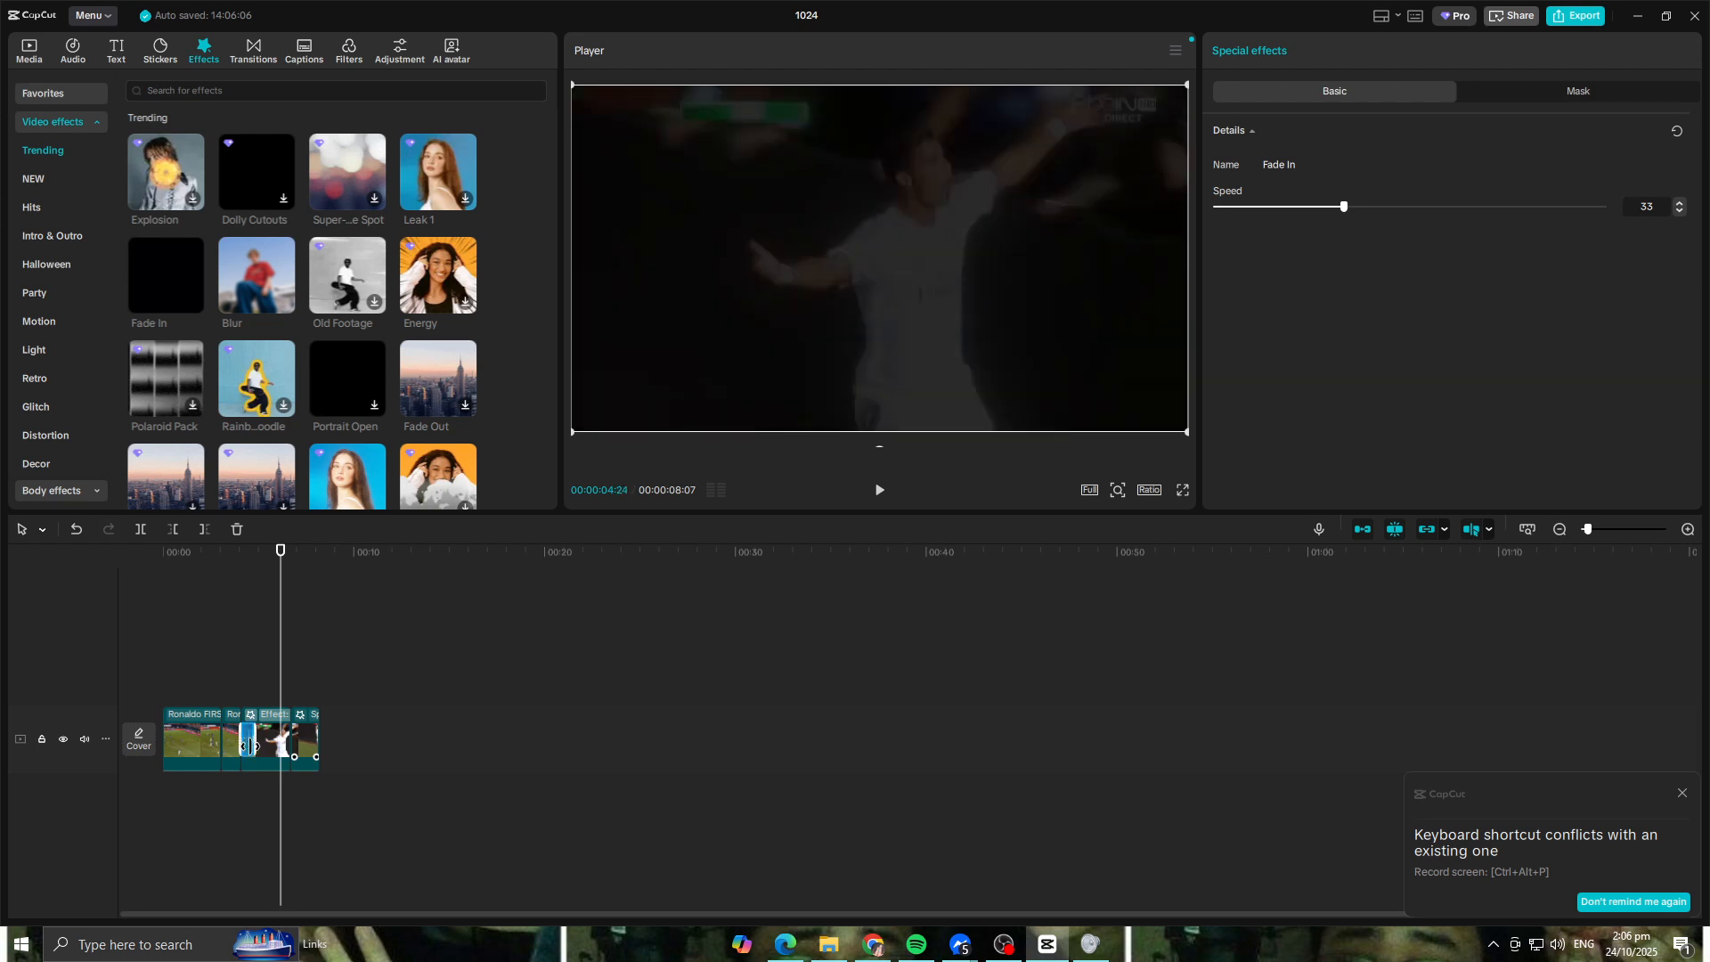
drag(251, 745, 251, 746)
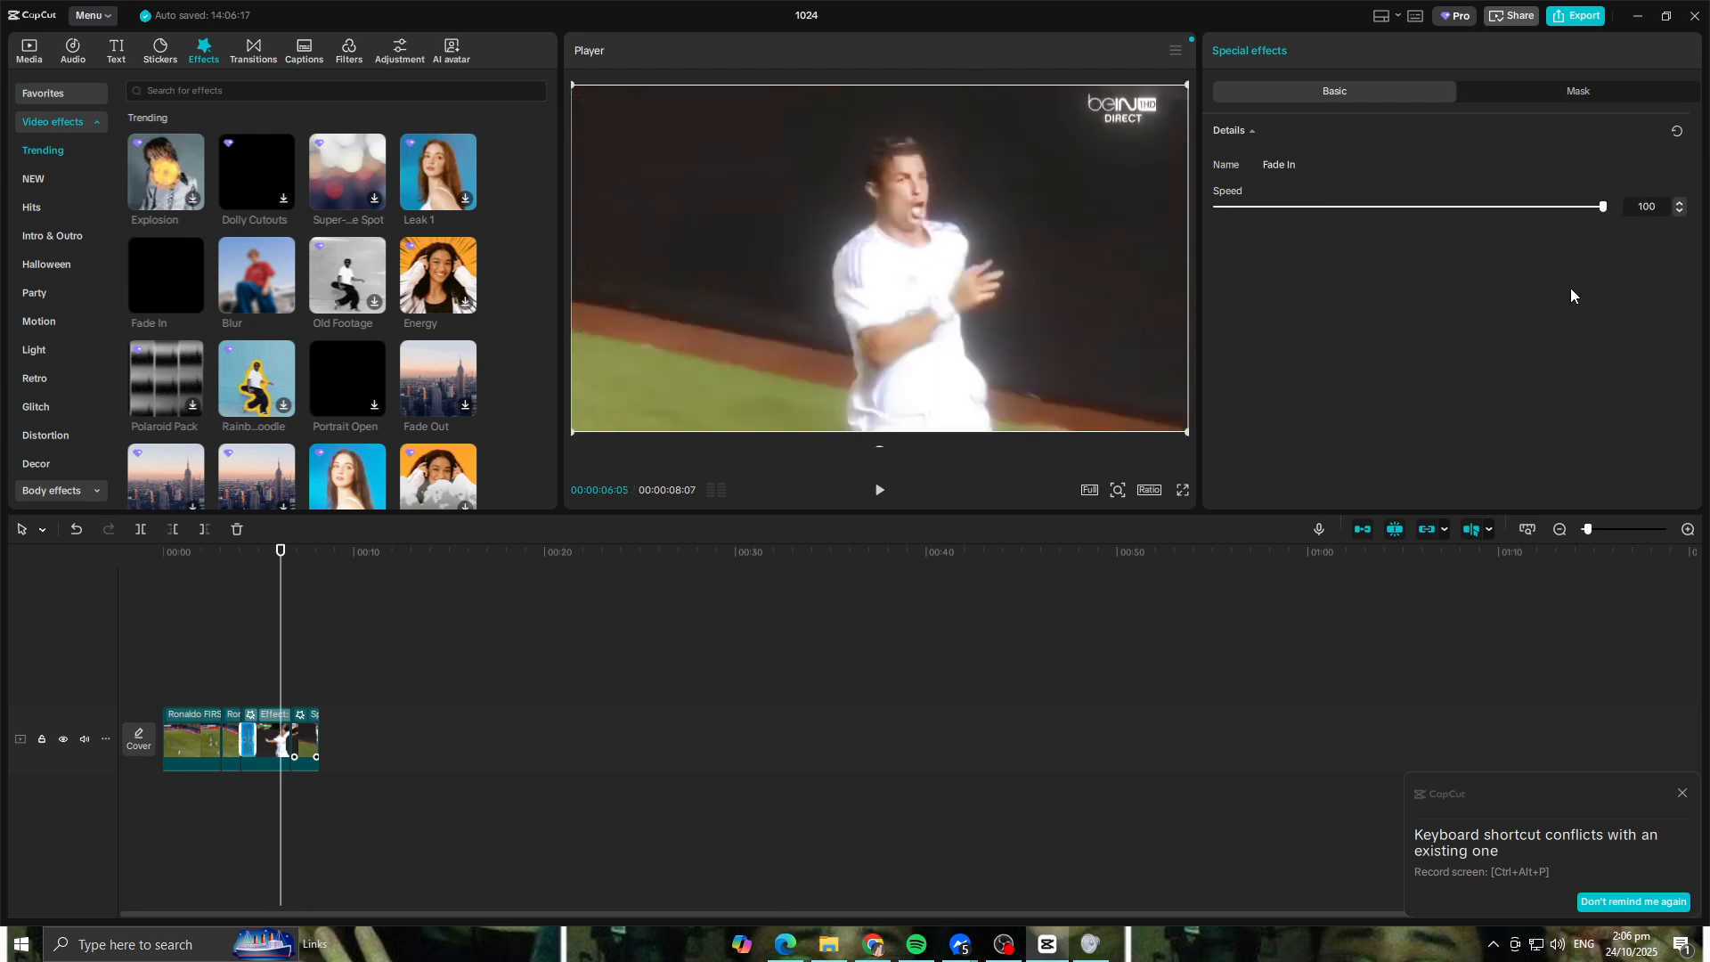
Step: Play back the edit from the opening clip through the Fade In on the celebration clip
click(199, 566)
key(space)
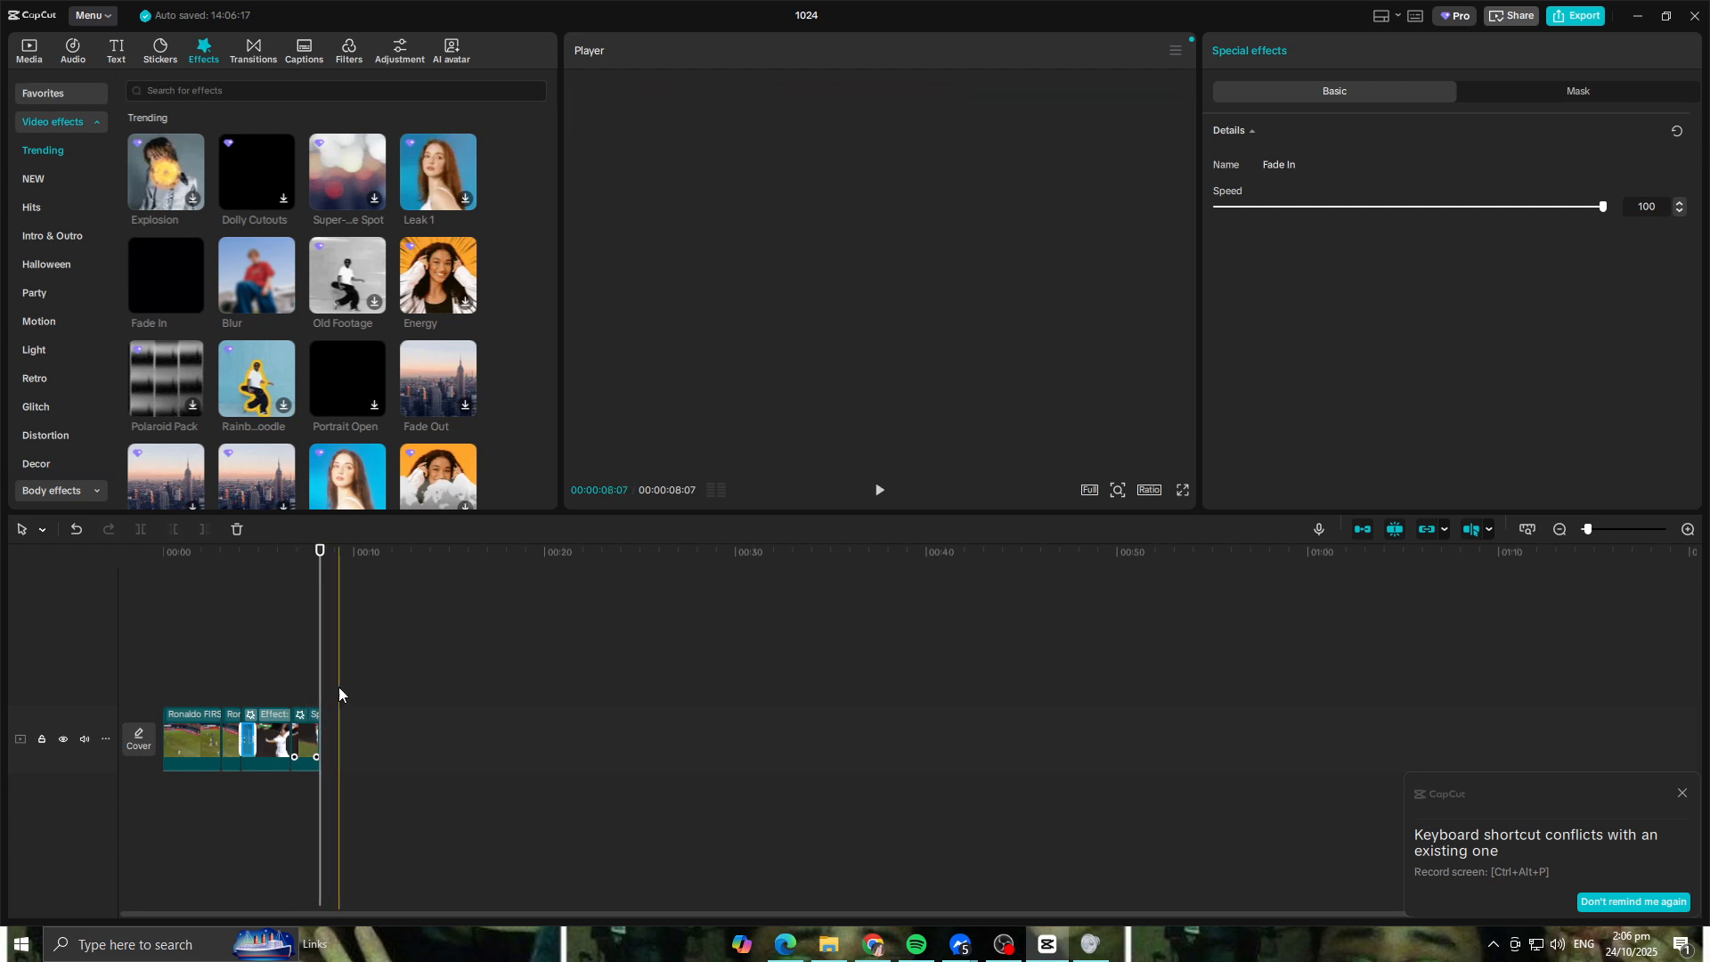
key(space)
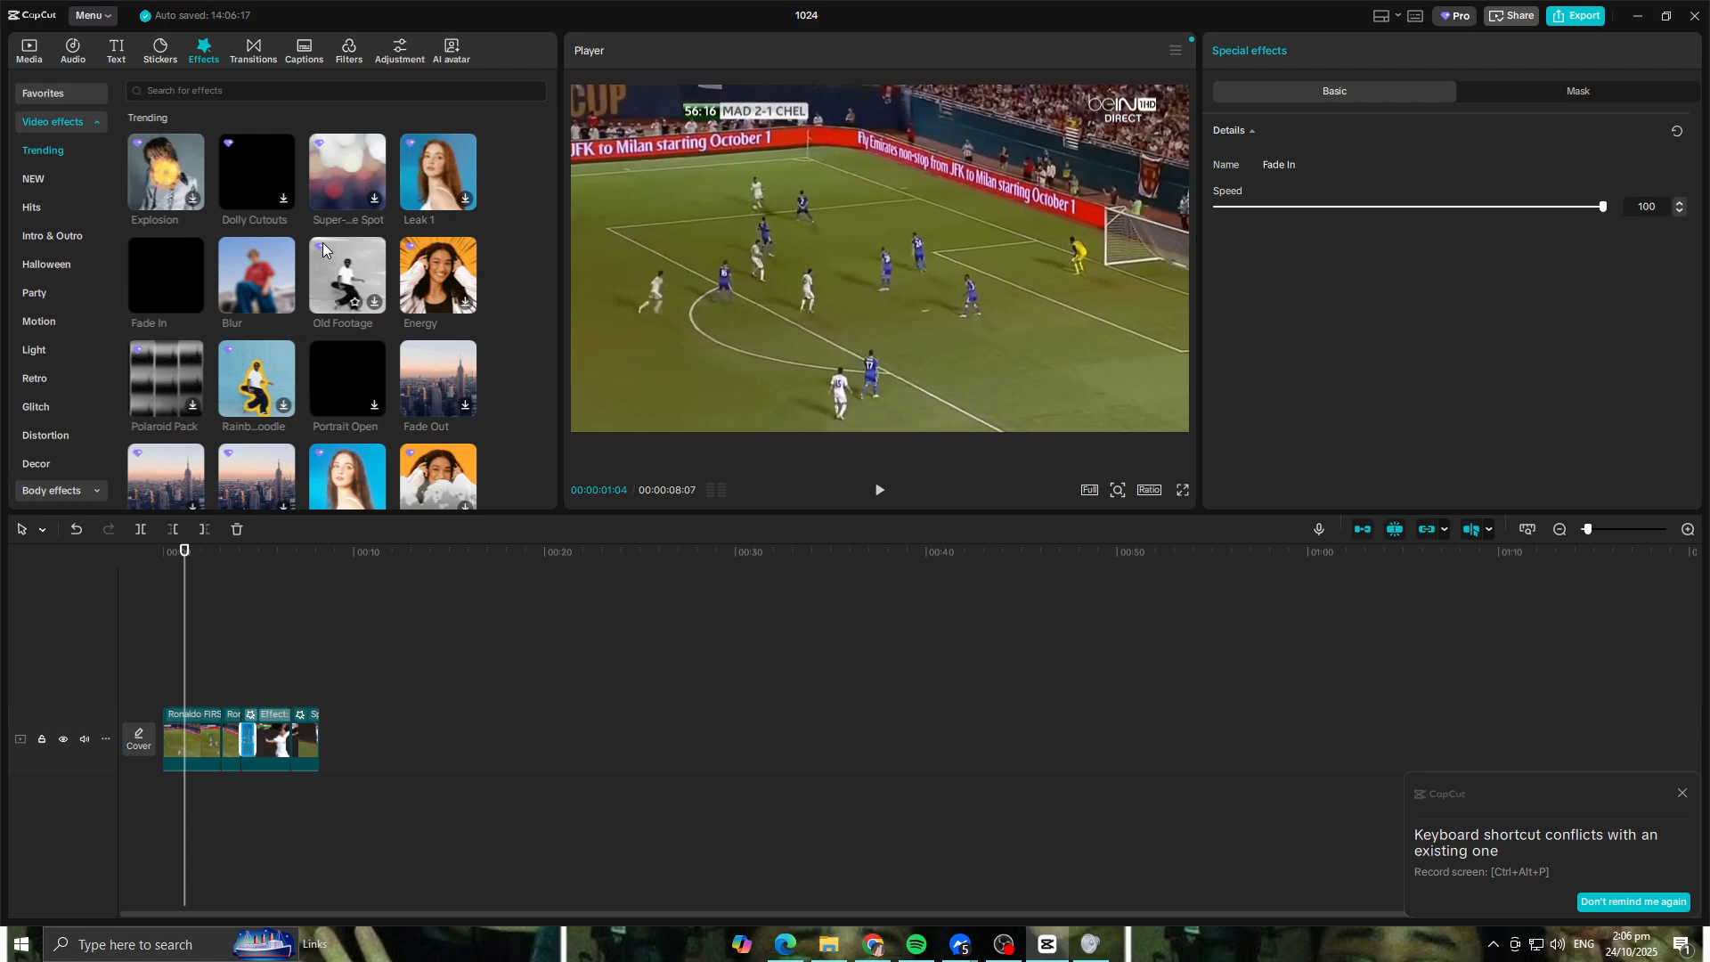
click(879, 490)
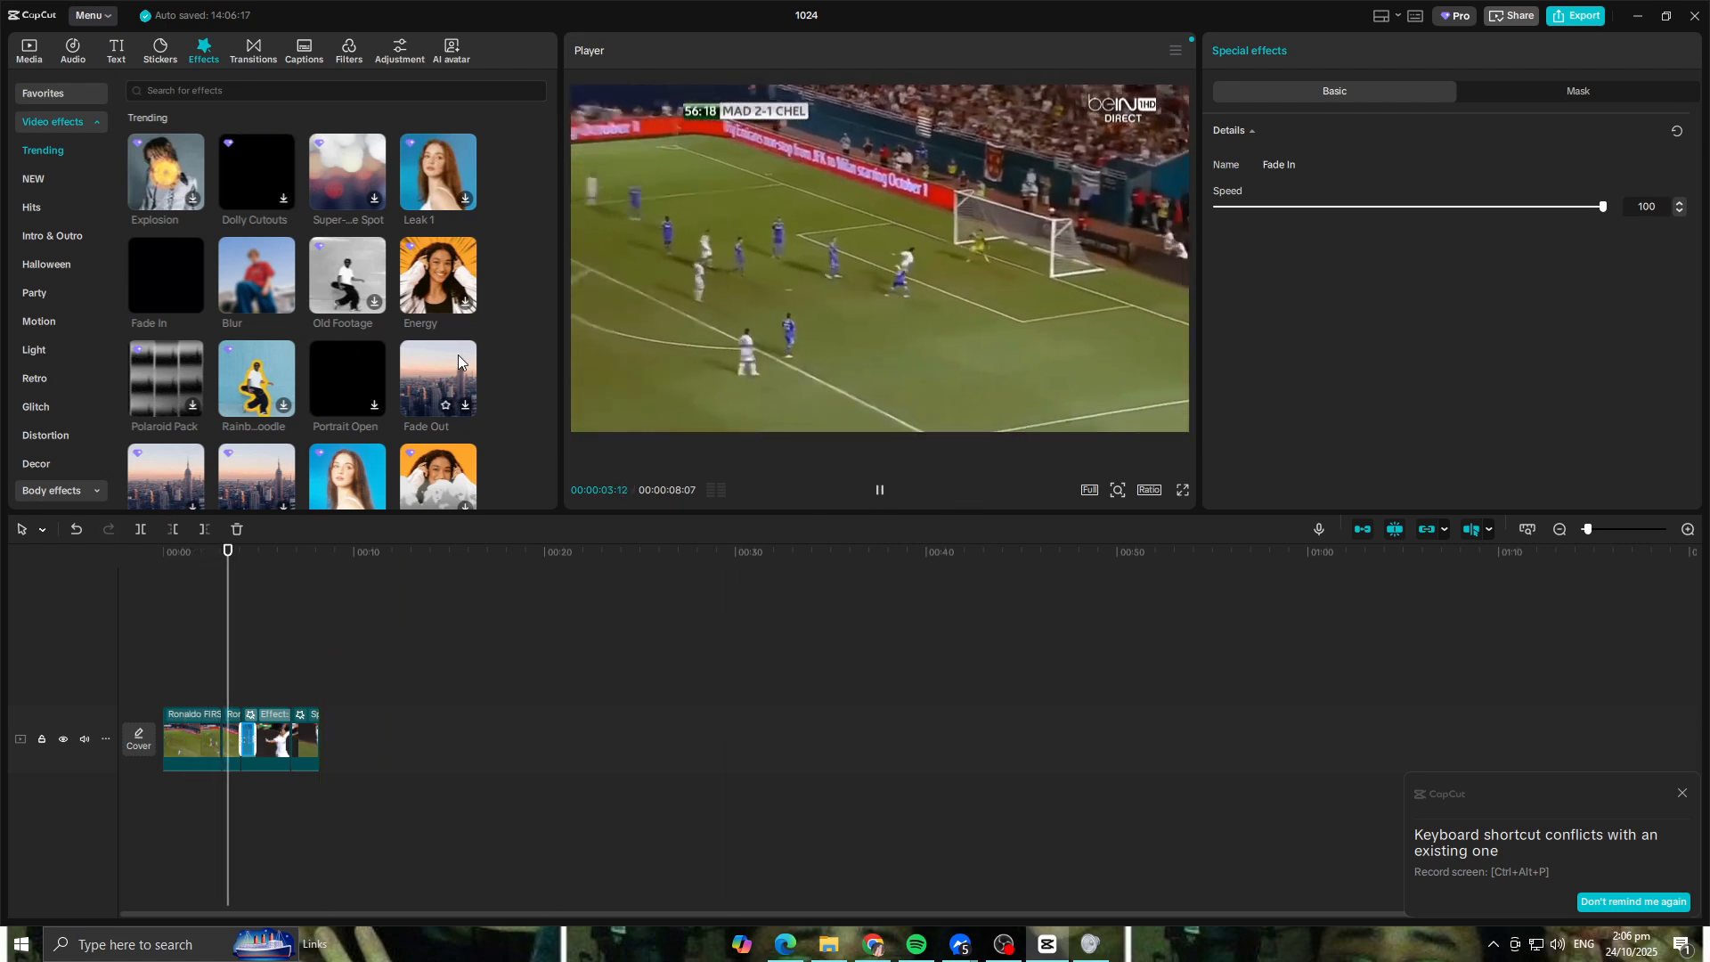
click(880, 491)
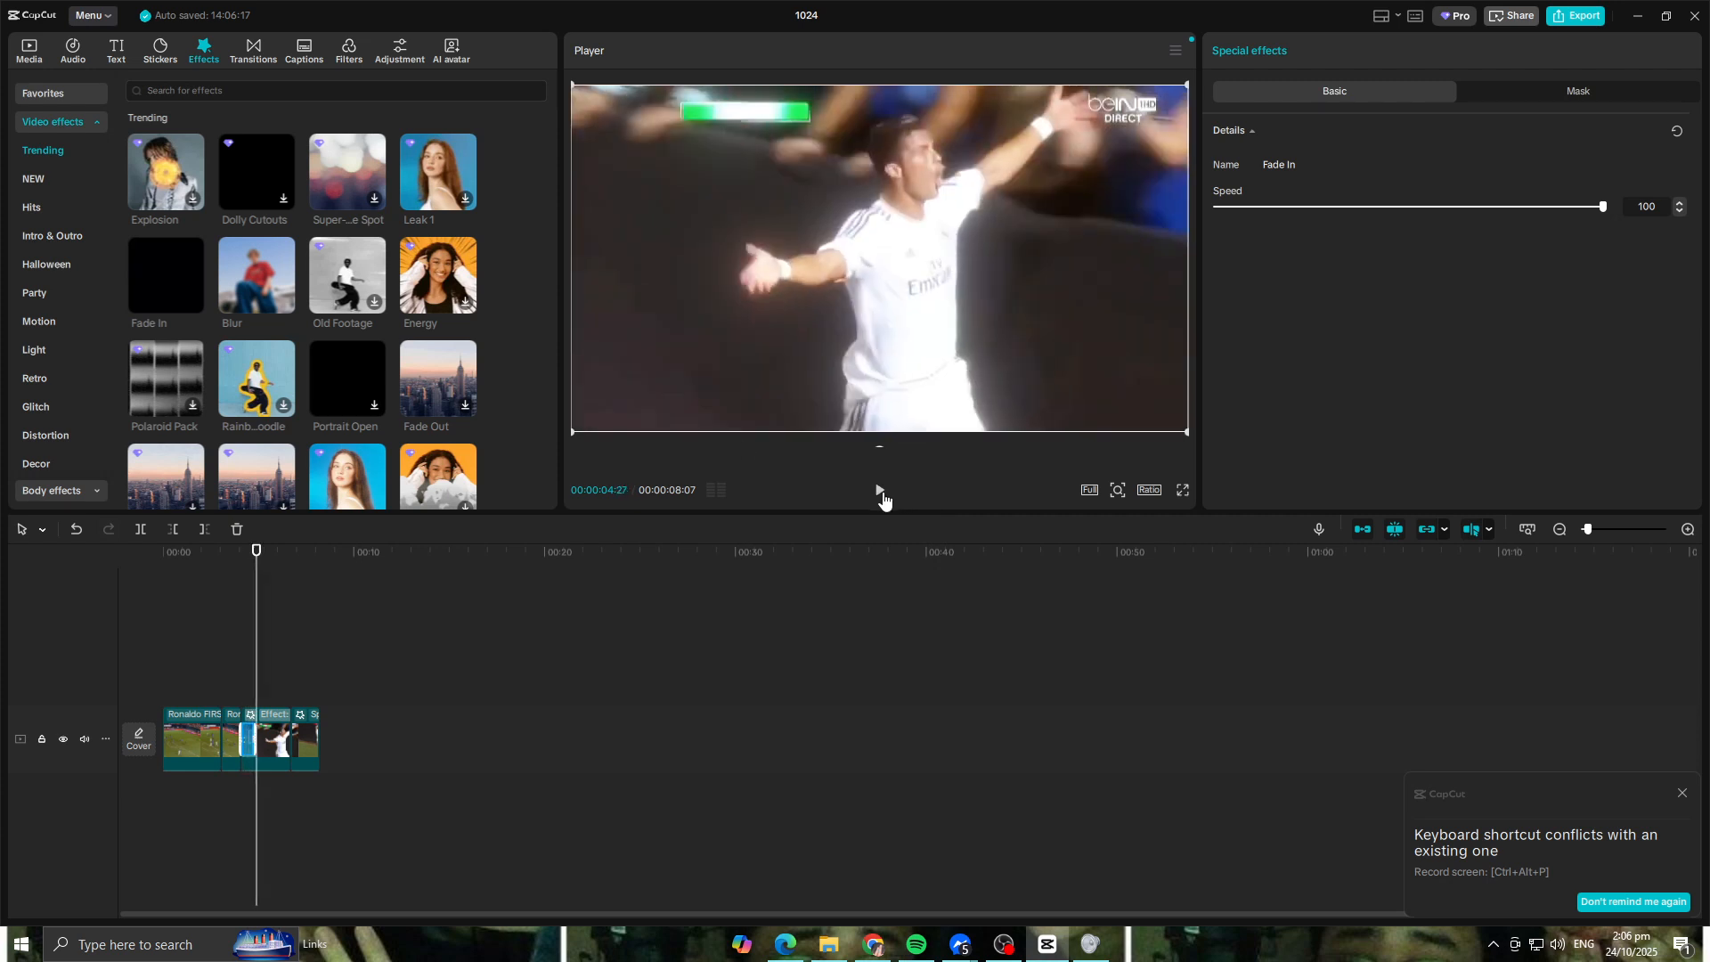
Step: Place the playhead at 00:00:07:06 in the jump clip, search the video effects for DARK and preview Dark Night
click(254, 553)
drag(254, 553, 301, 553)
scroll(267, 385, down, 2)
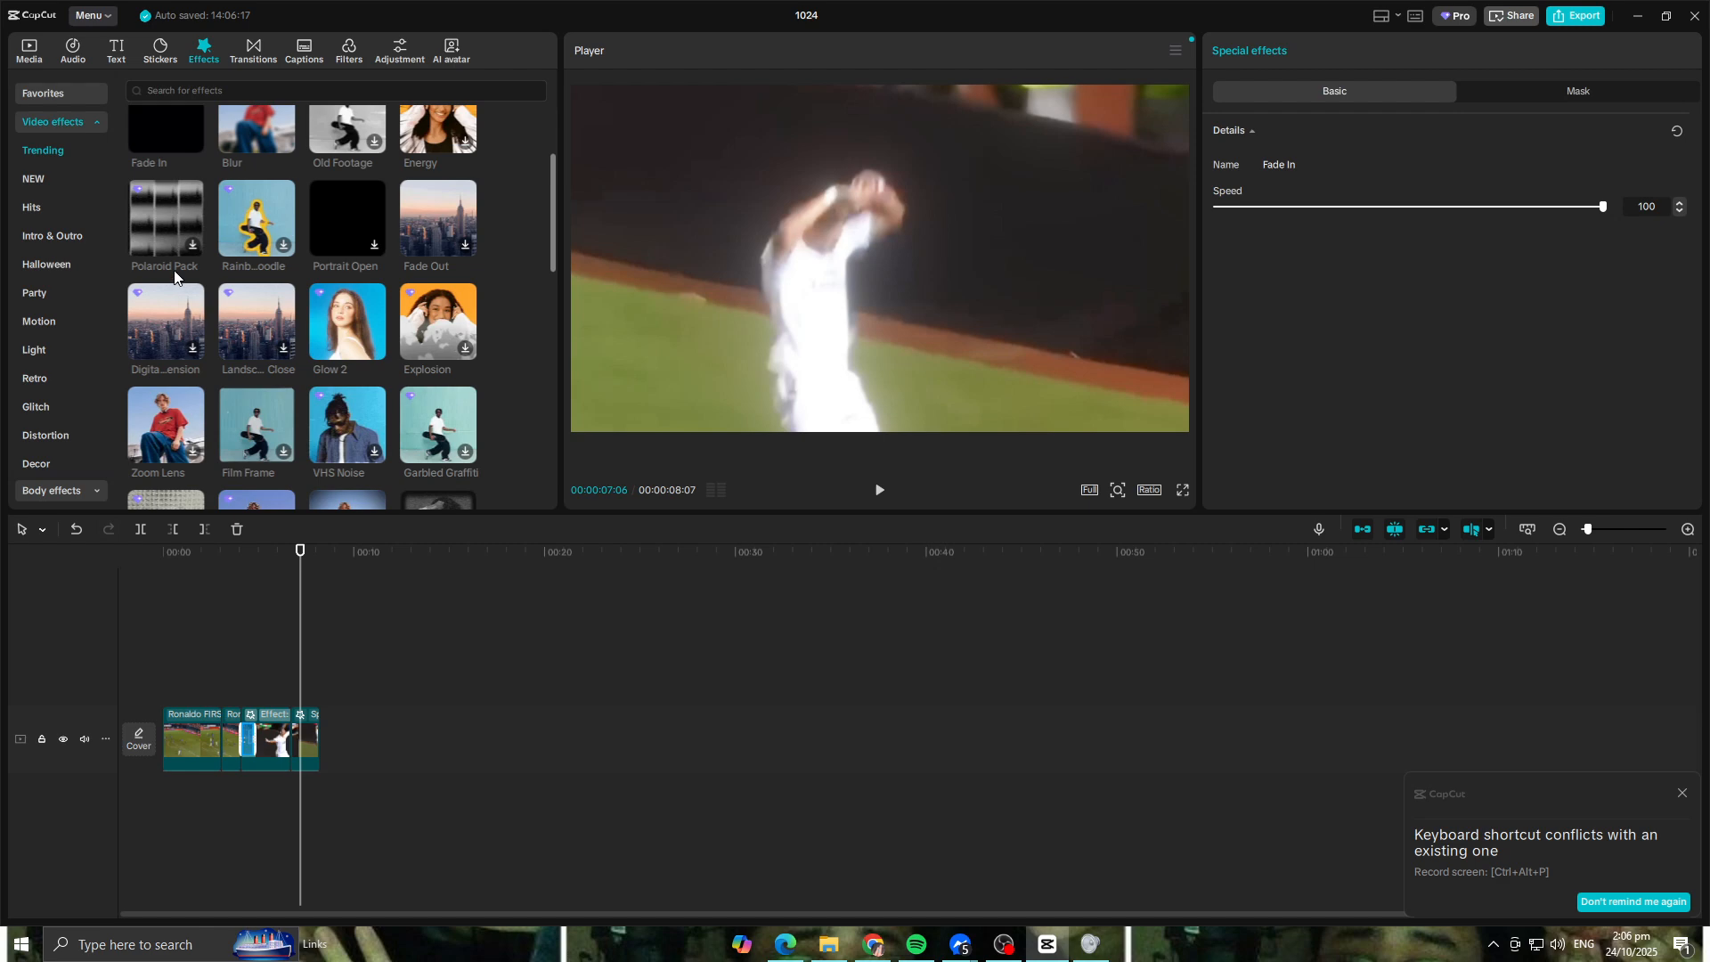
scroll(293, 333, down, 3)
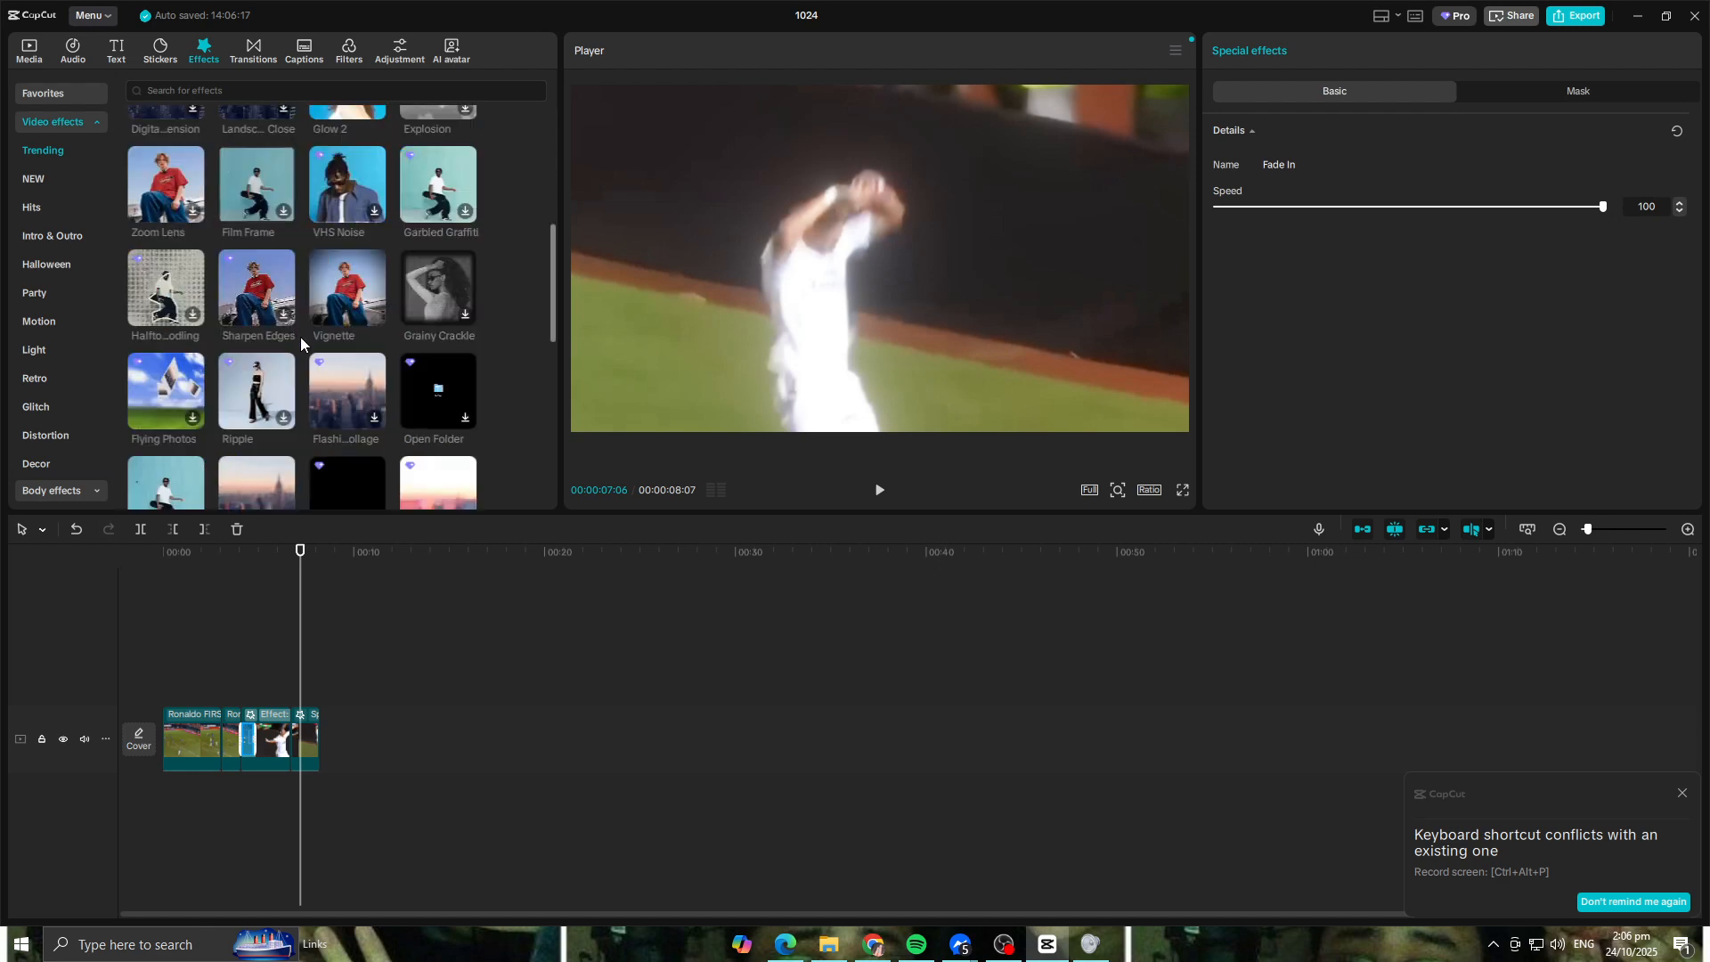
scroll(301, 340, down, 3)
scroll(343, 257, down, 3)
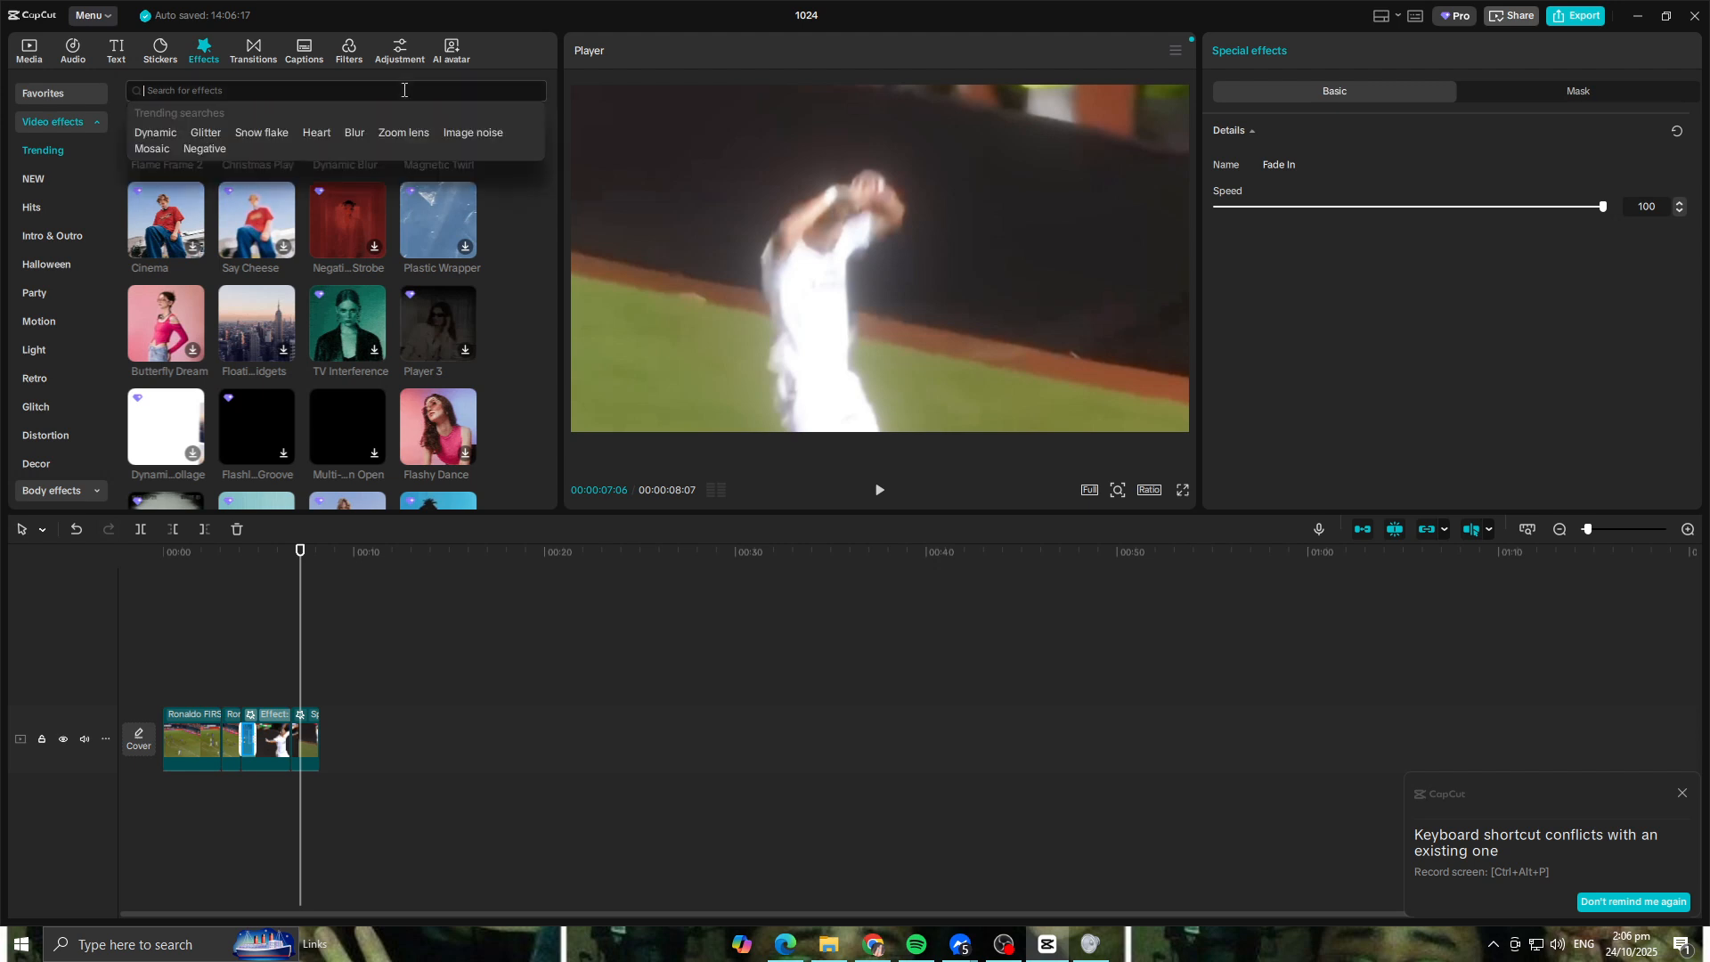
key(Return)
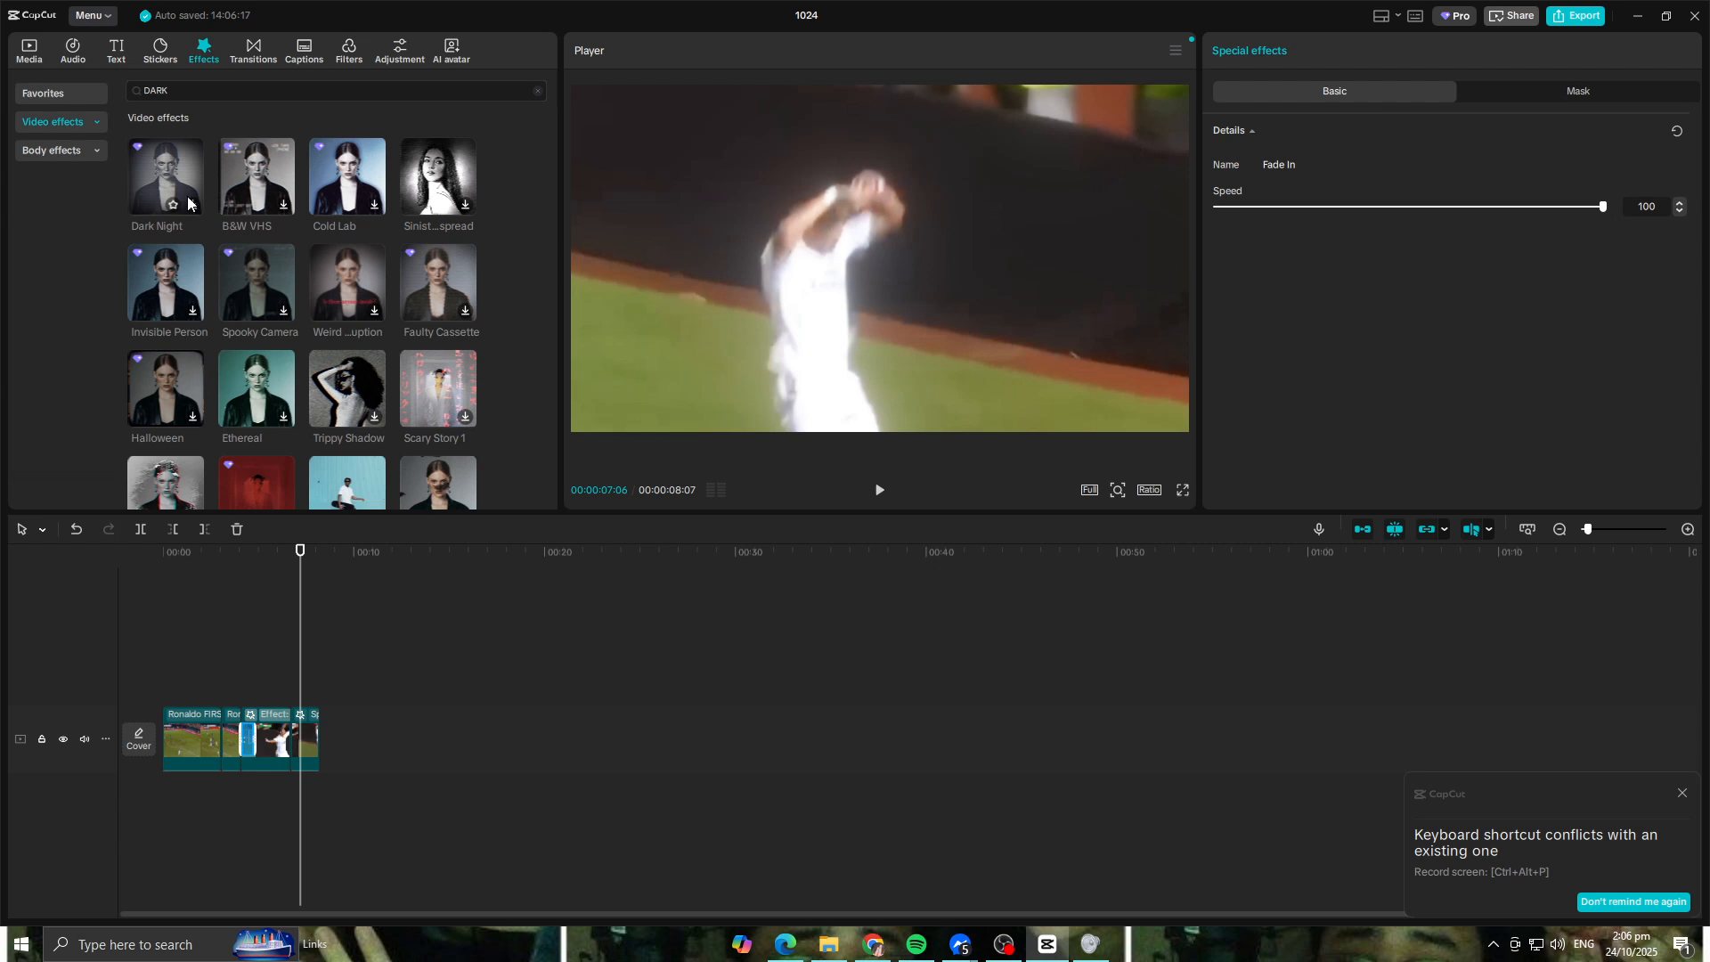
click(178, 183)
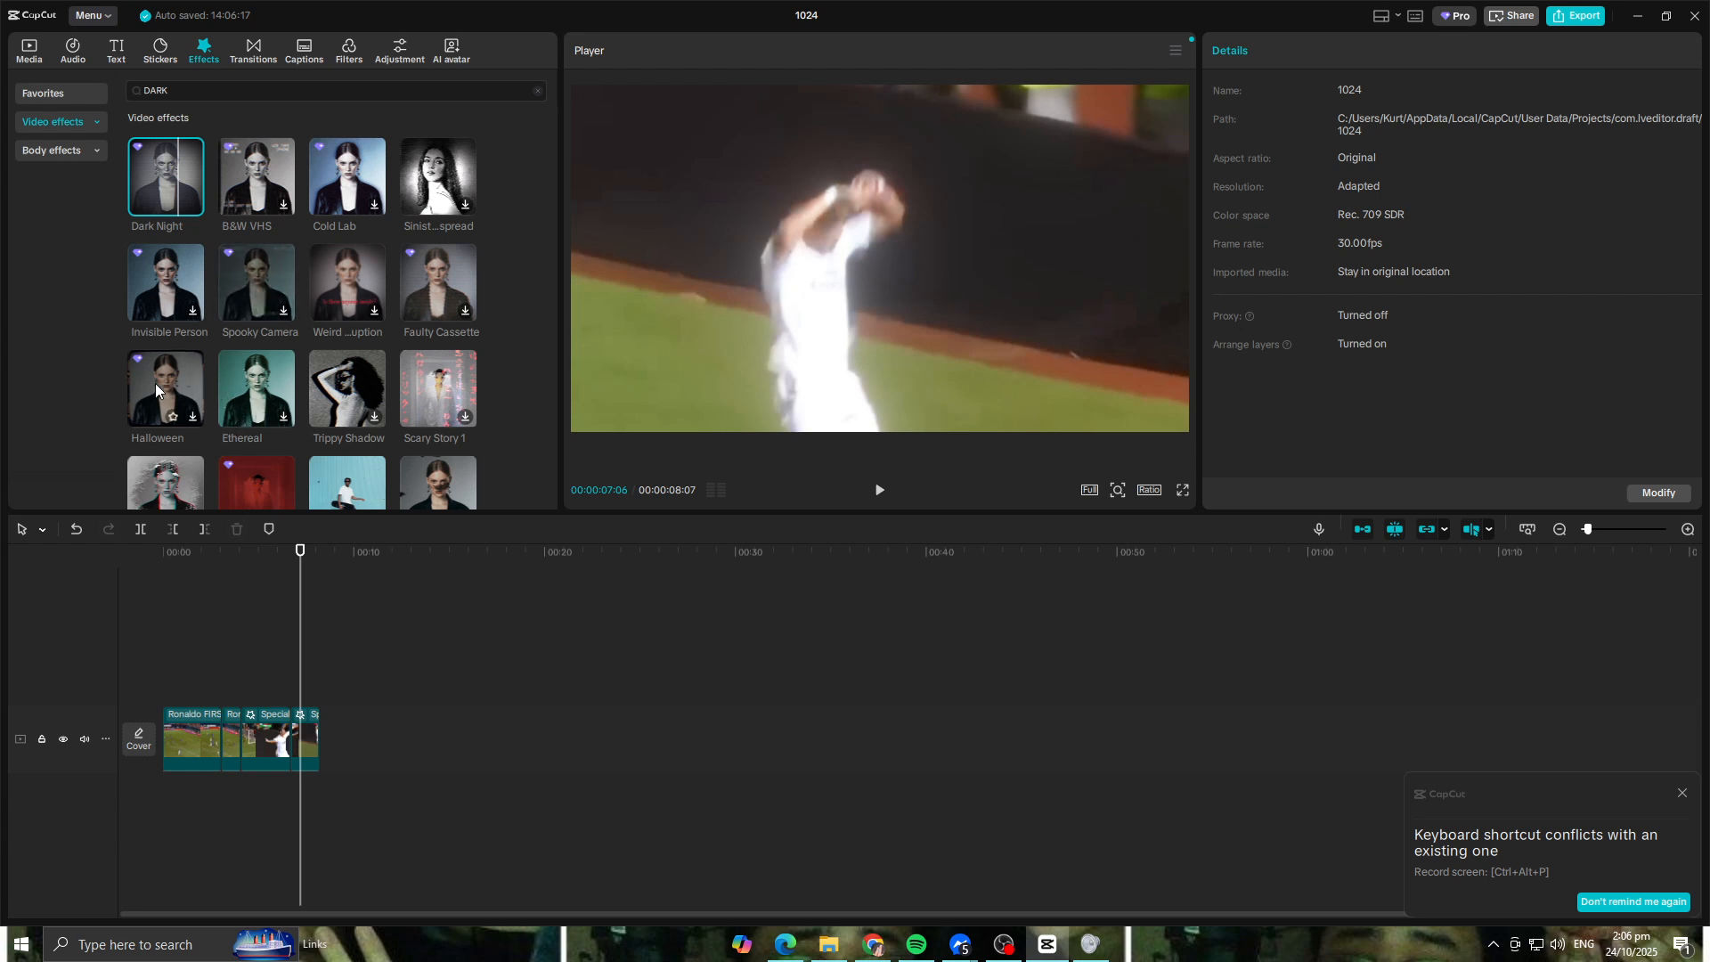
Step: Try the Halloween effect on the jump clip, preview it and remove it
drag(155, 383, 307, 744)
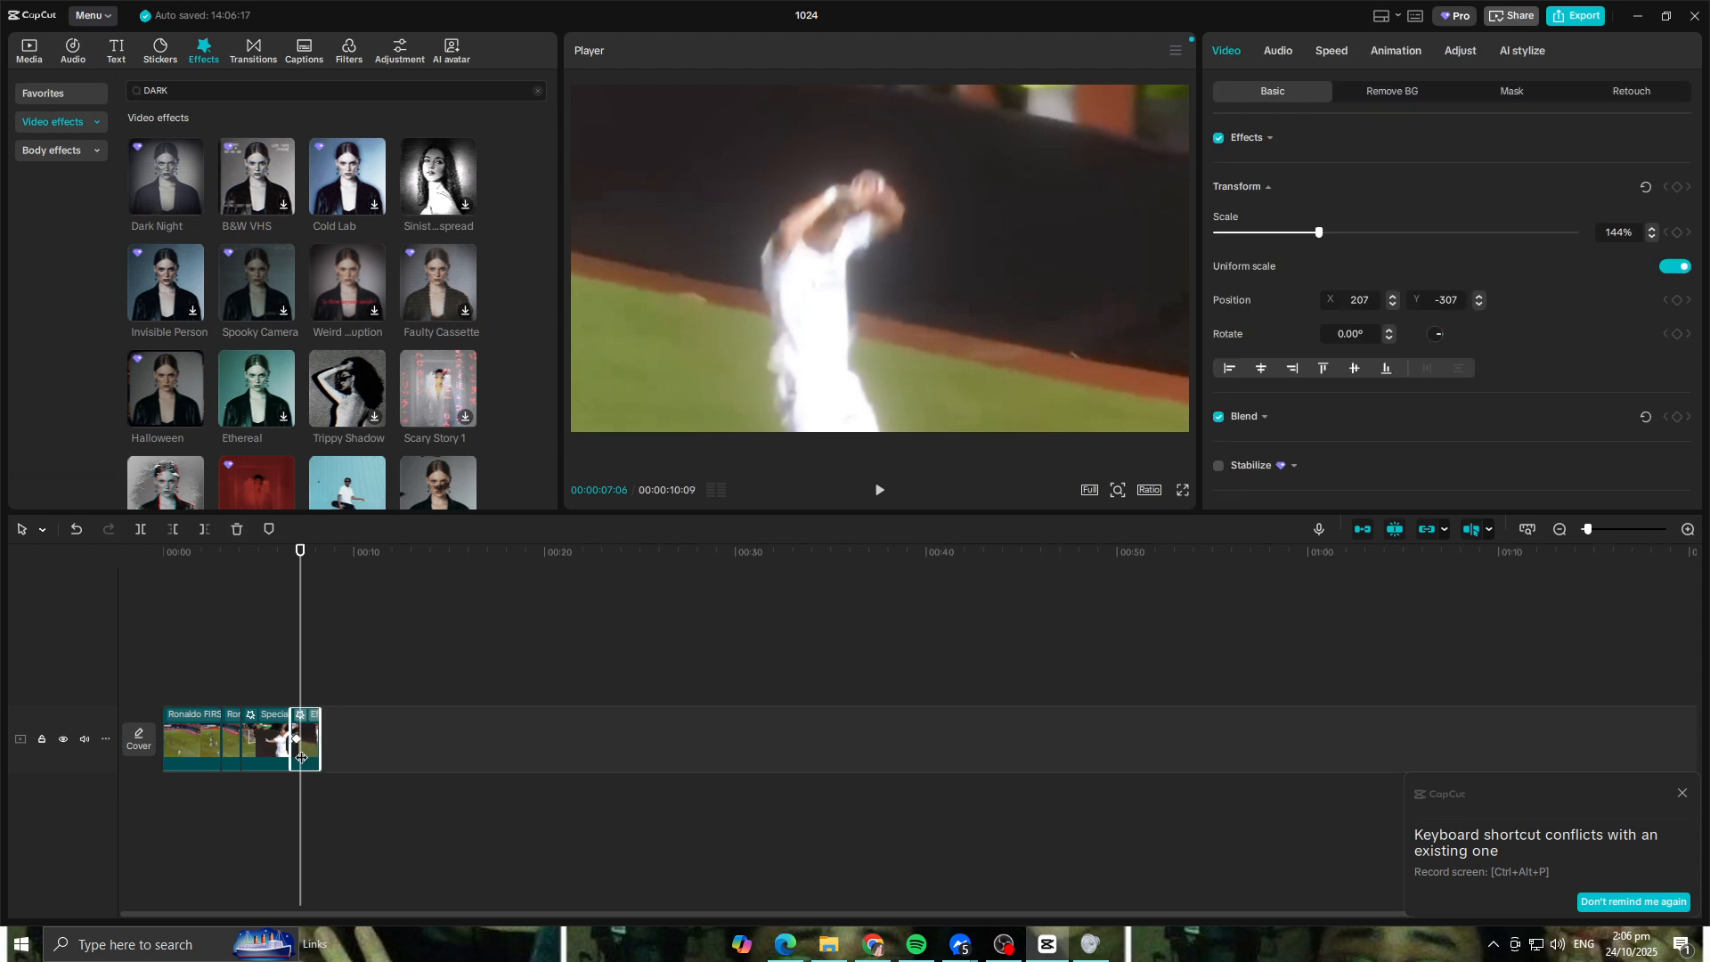
drag(298, 659, 256, 577)
key(space)
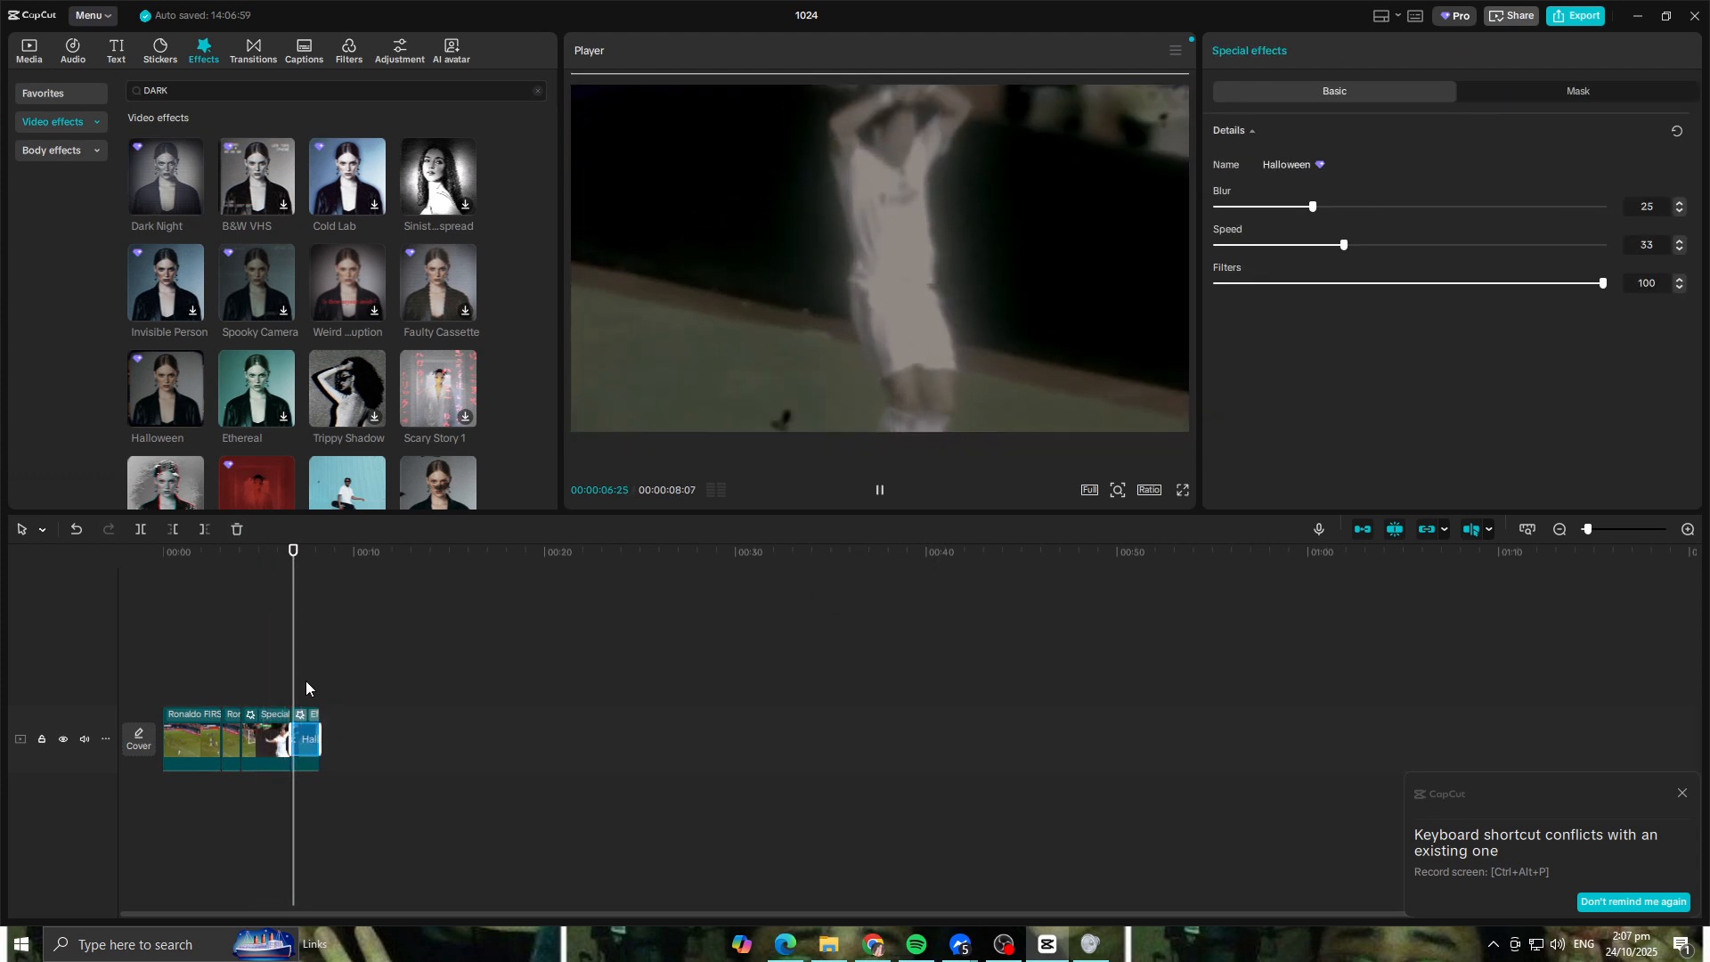
key(space)
key(Delete)
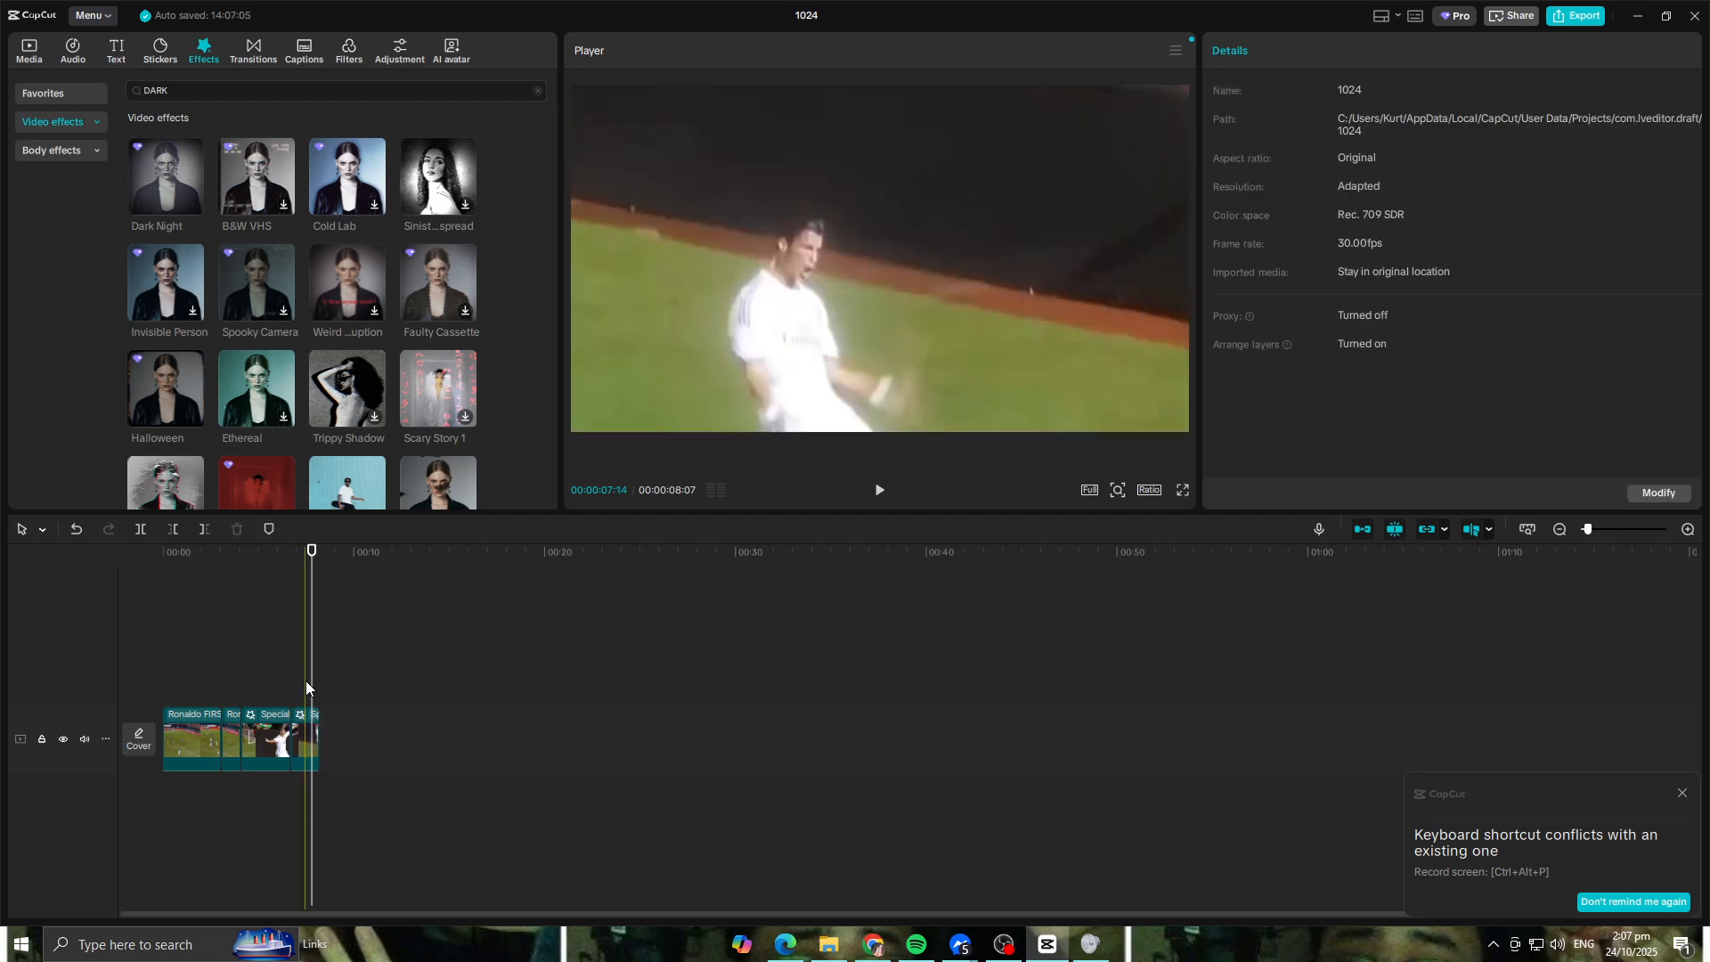
Step: Apply the To Color effect from the DARK results to the jump clip at the end of the timeline
scroll(349, 351, down, 2)
scroll(374, 356, up, 2)
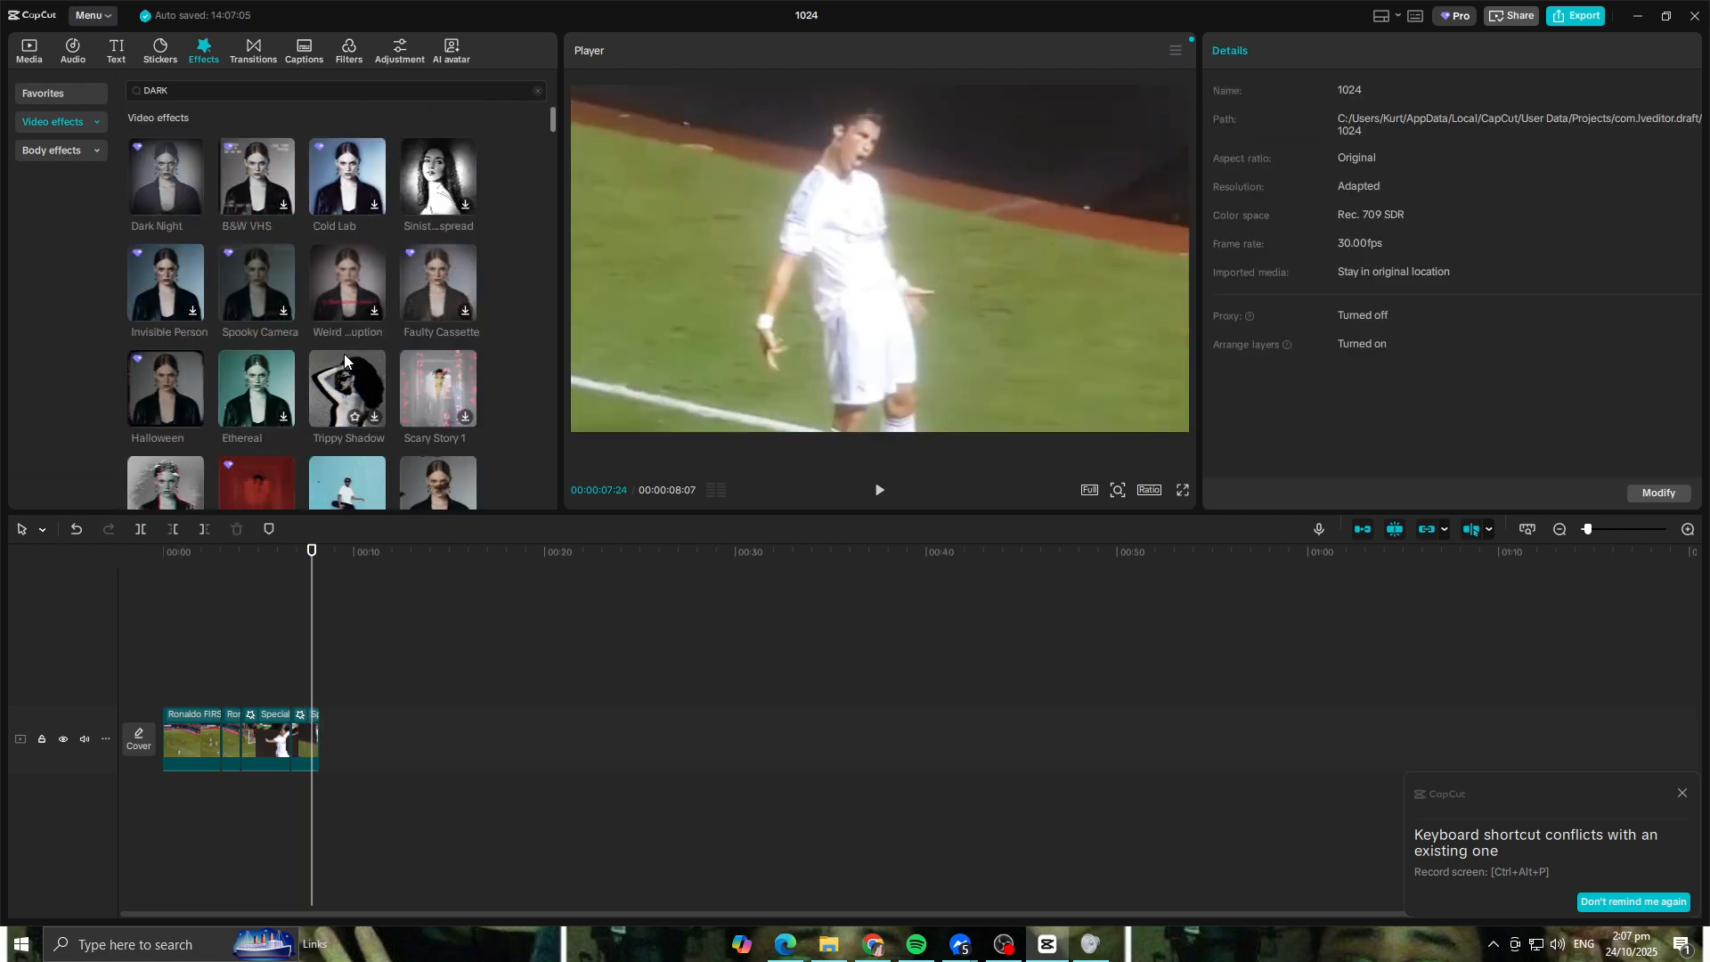
scroll(267, 294, down, 2)
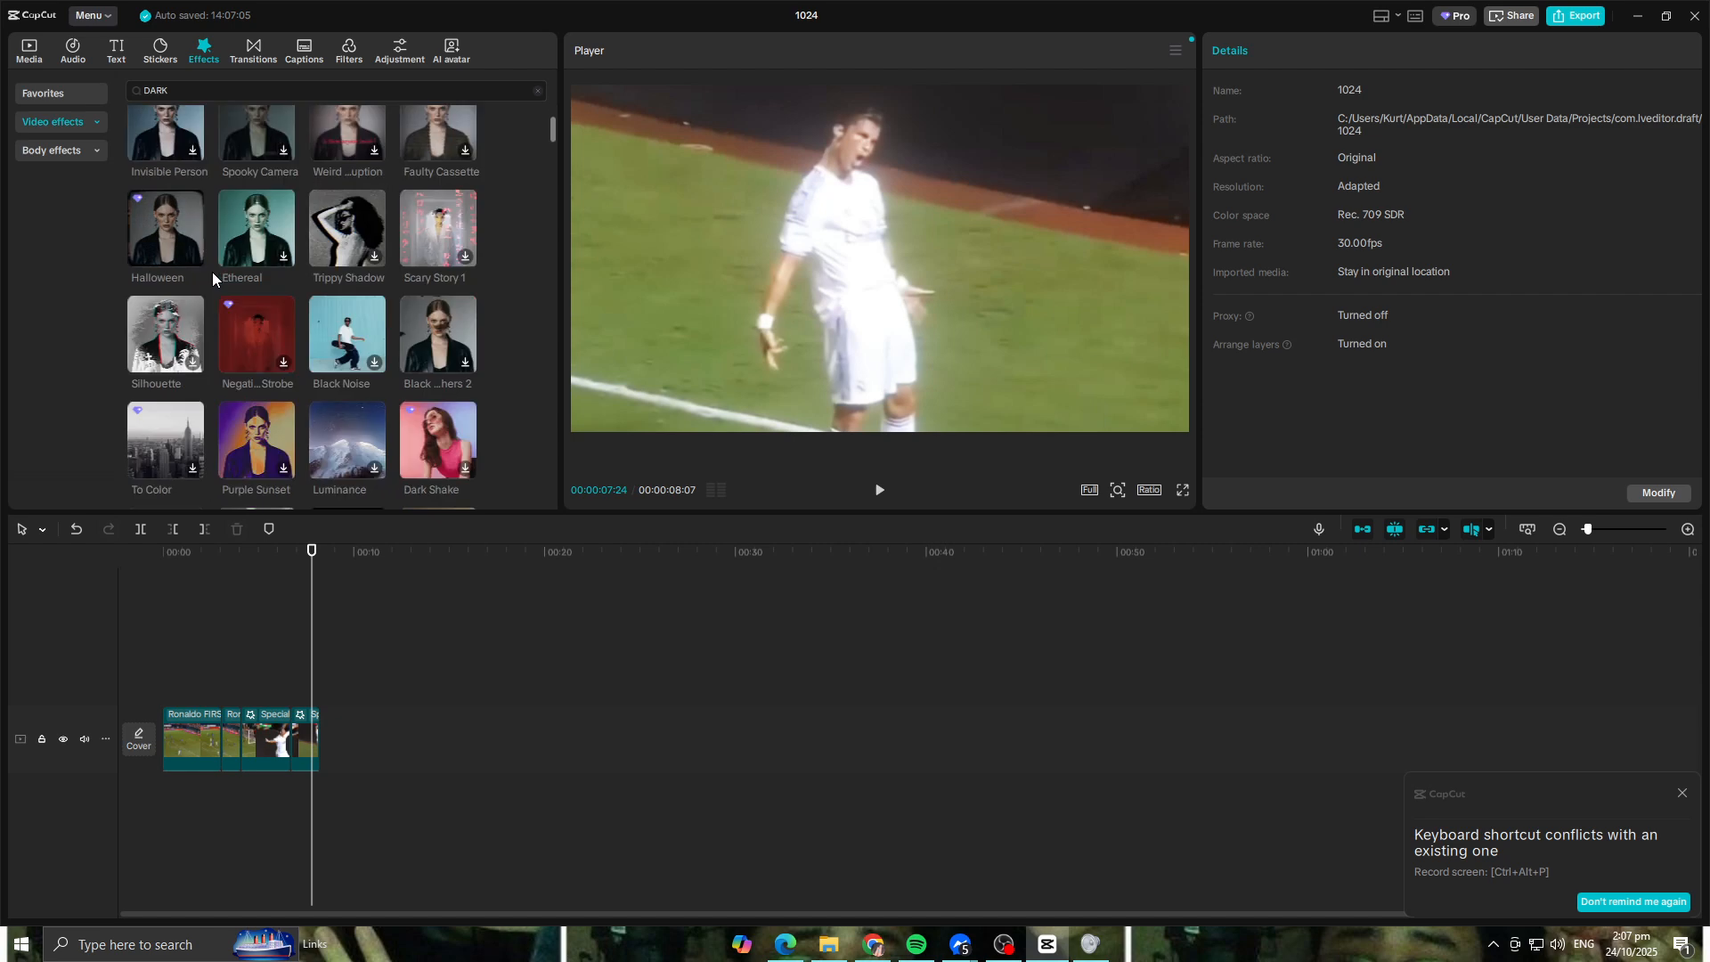
drag(173, 420, 305, 745)
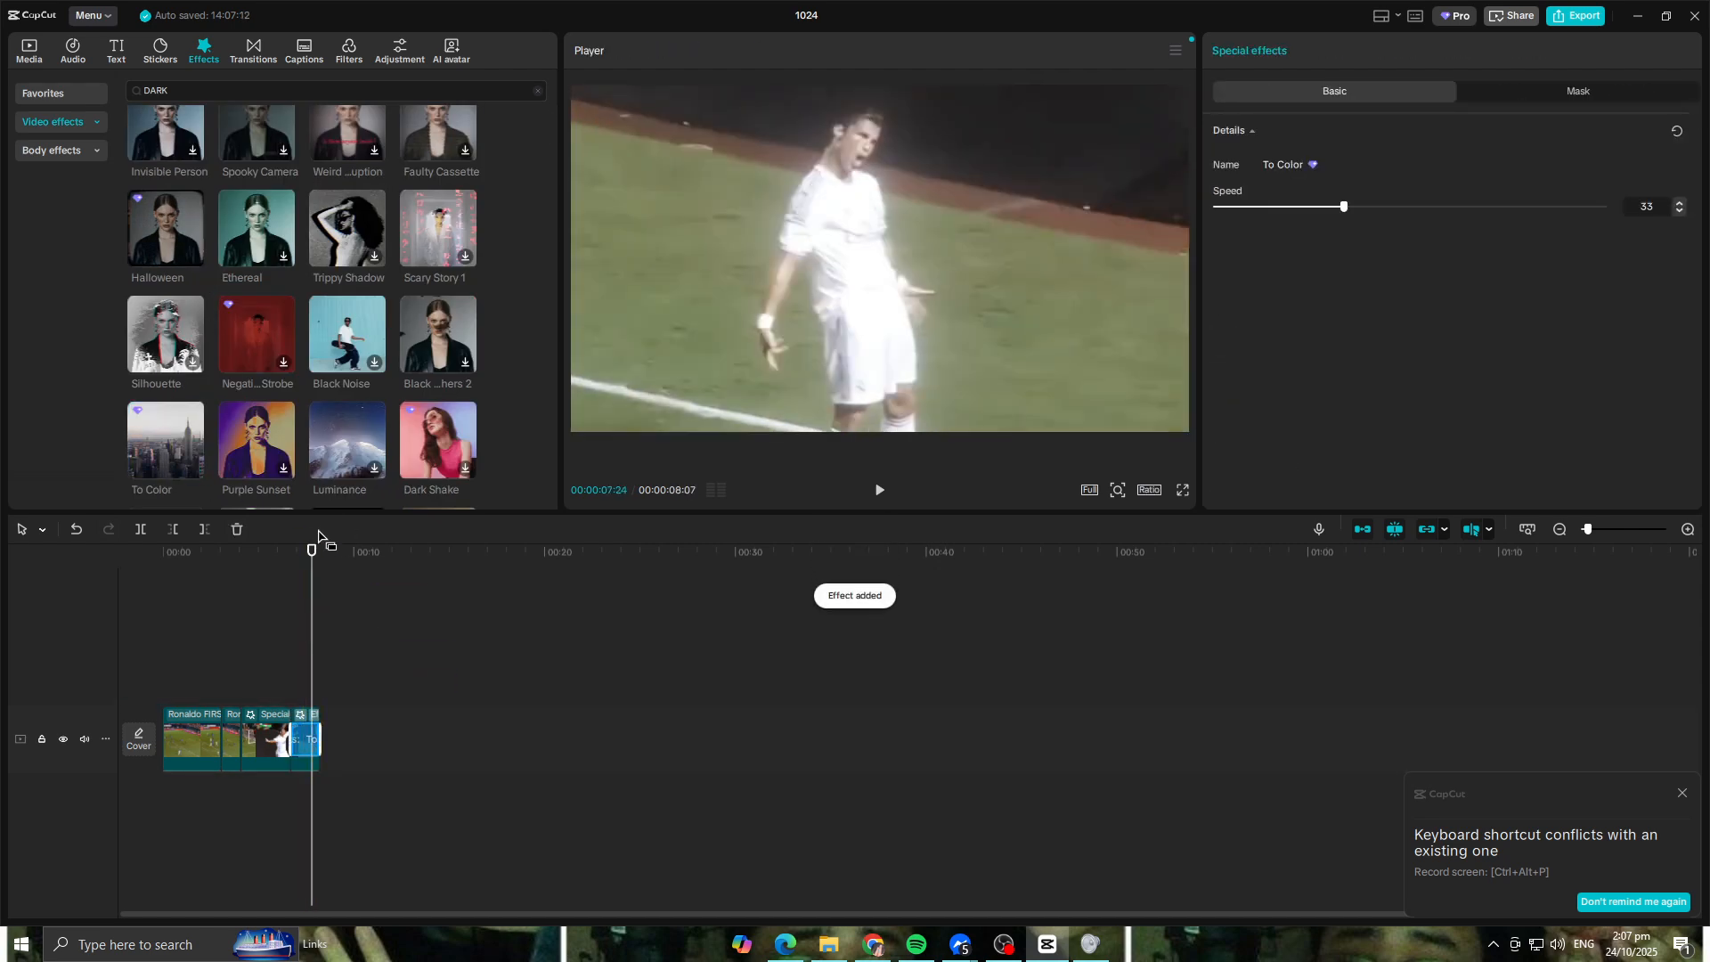
Step: Play back the ending from about 00:00:05:12 to check the To Color effect on the jump
click(306, 558)
drag(306, 558, 265, 567)
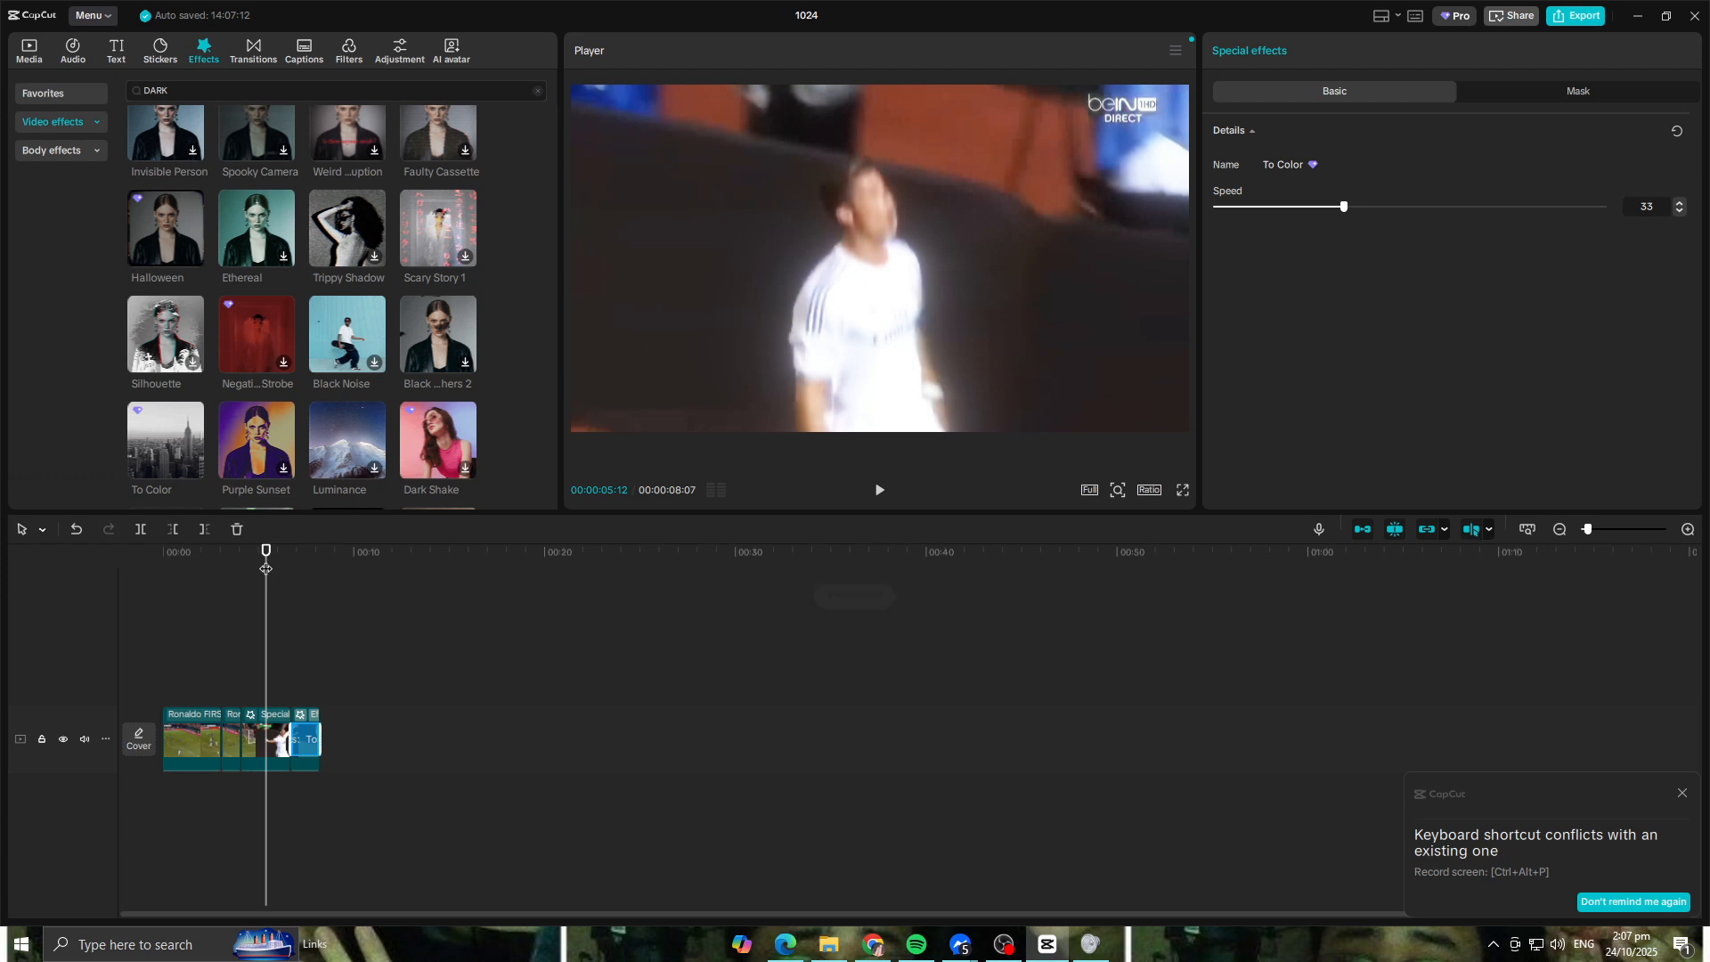
key(space)
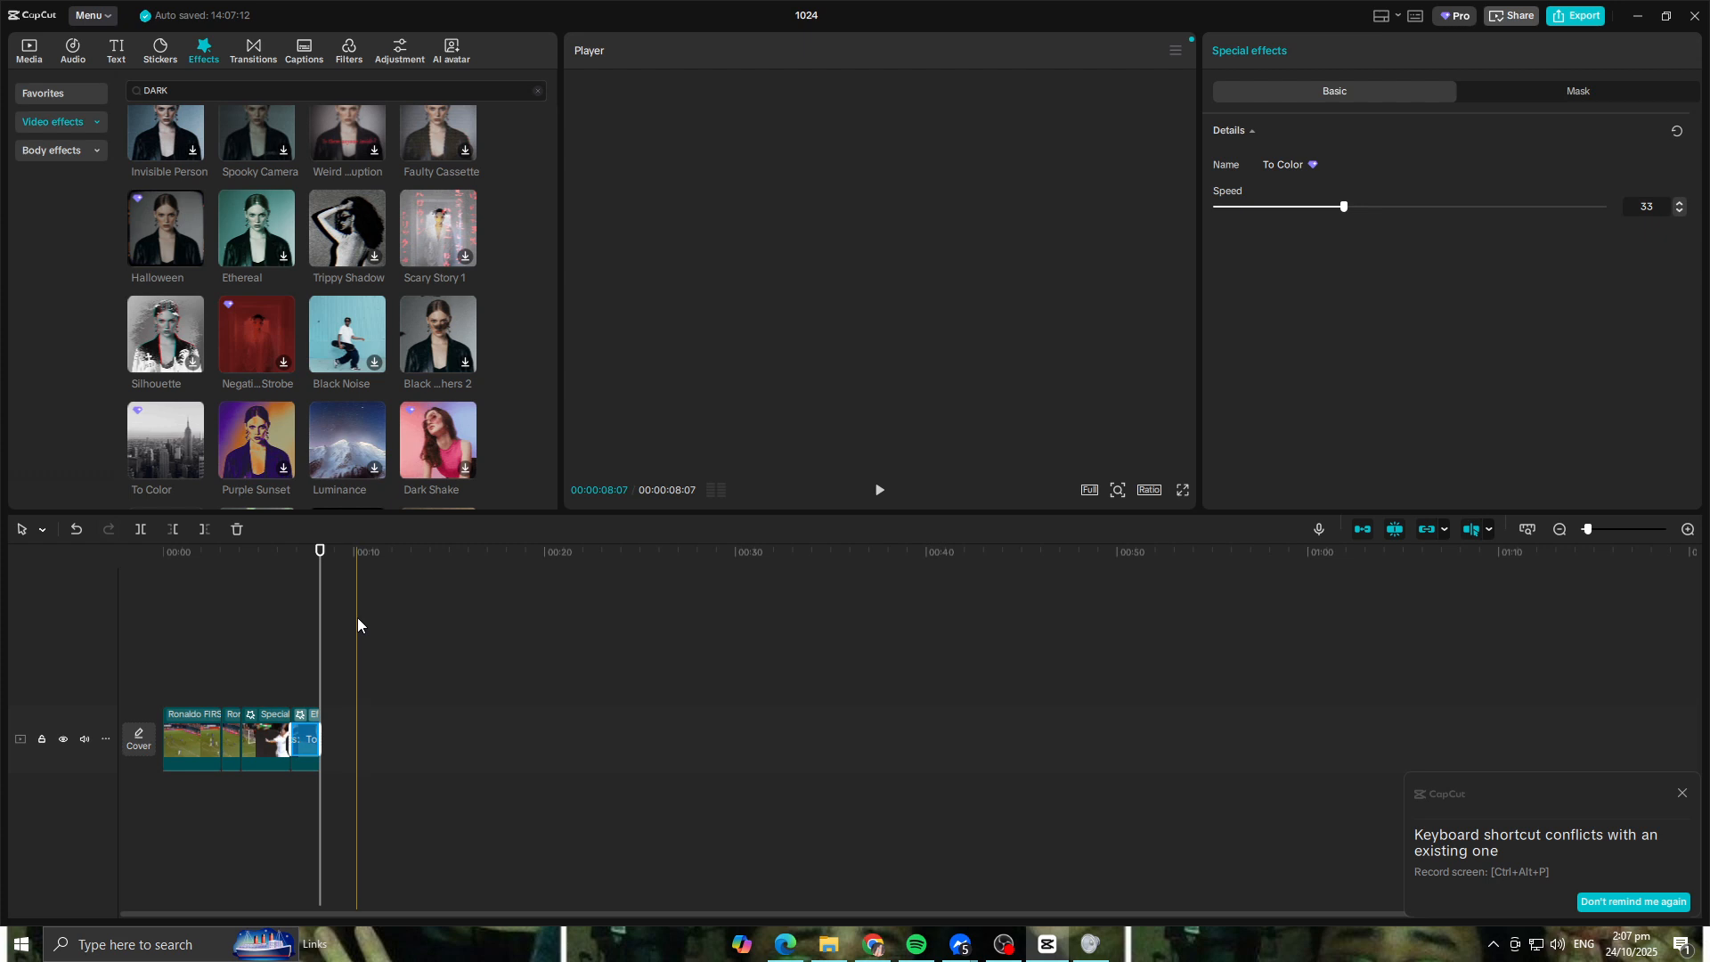
Step: Return the playhead to the start and play back the edit to check the full sequence
drag(320, 549, 166, 583)
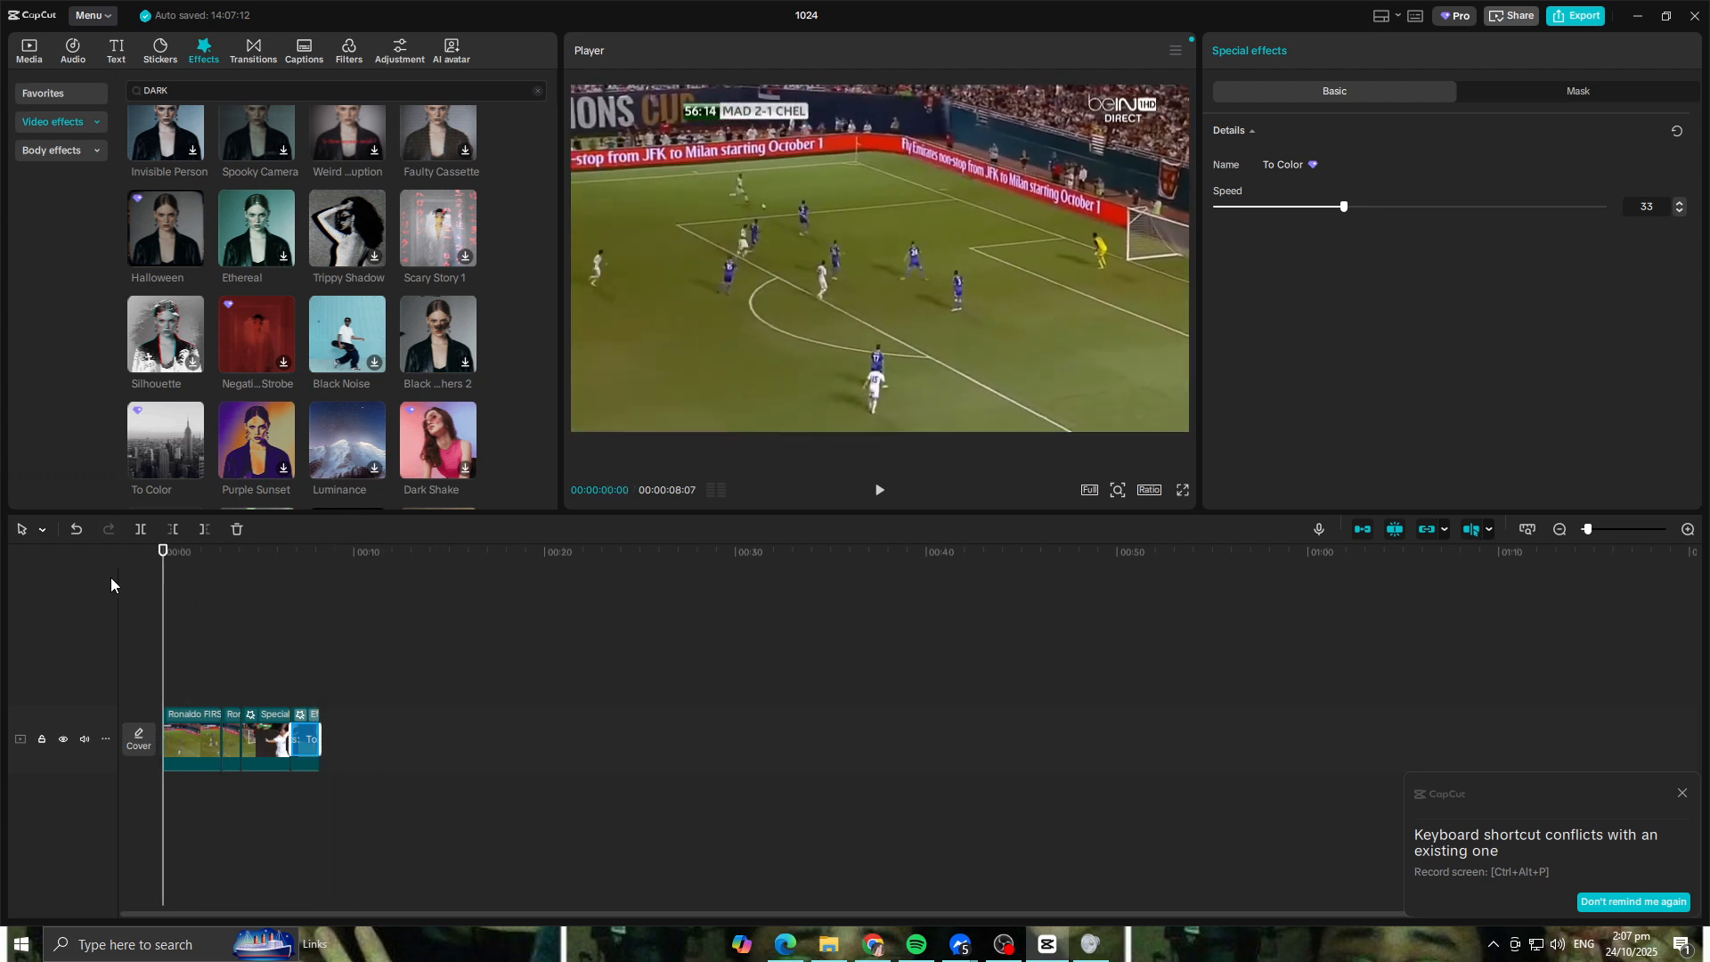
key(space)
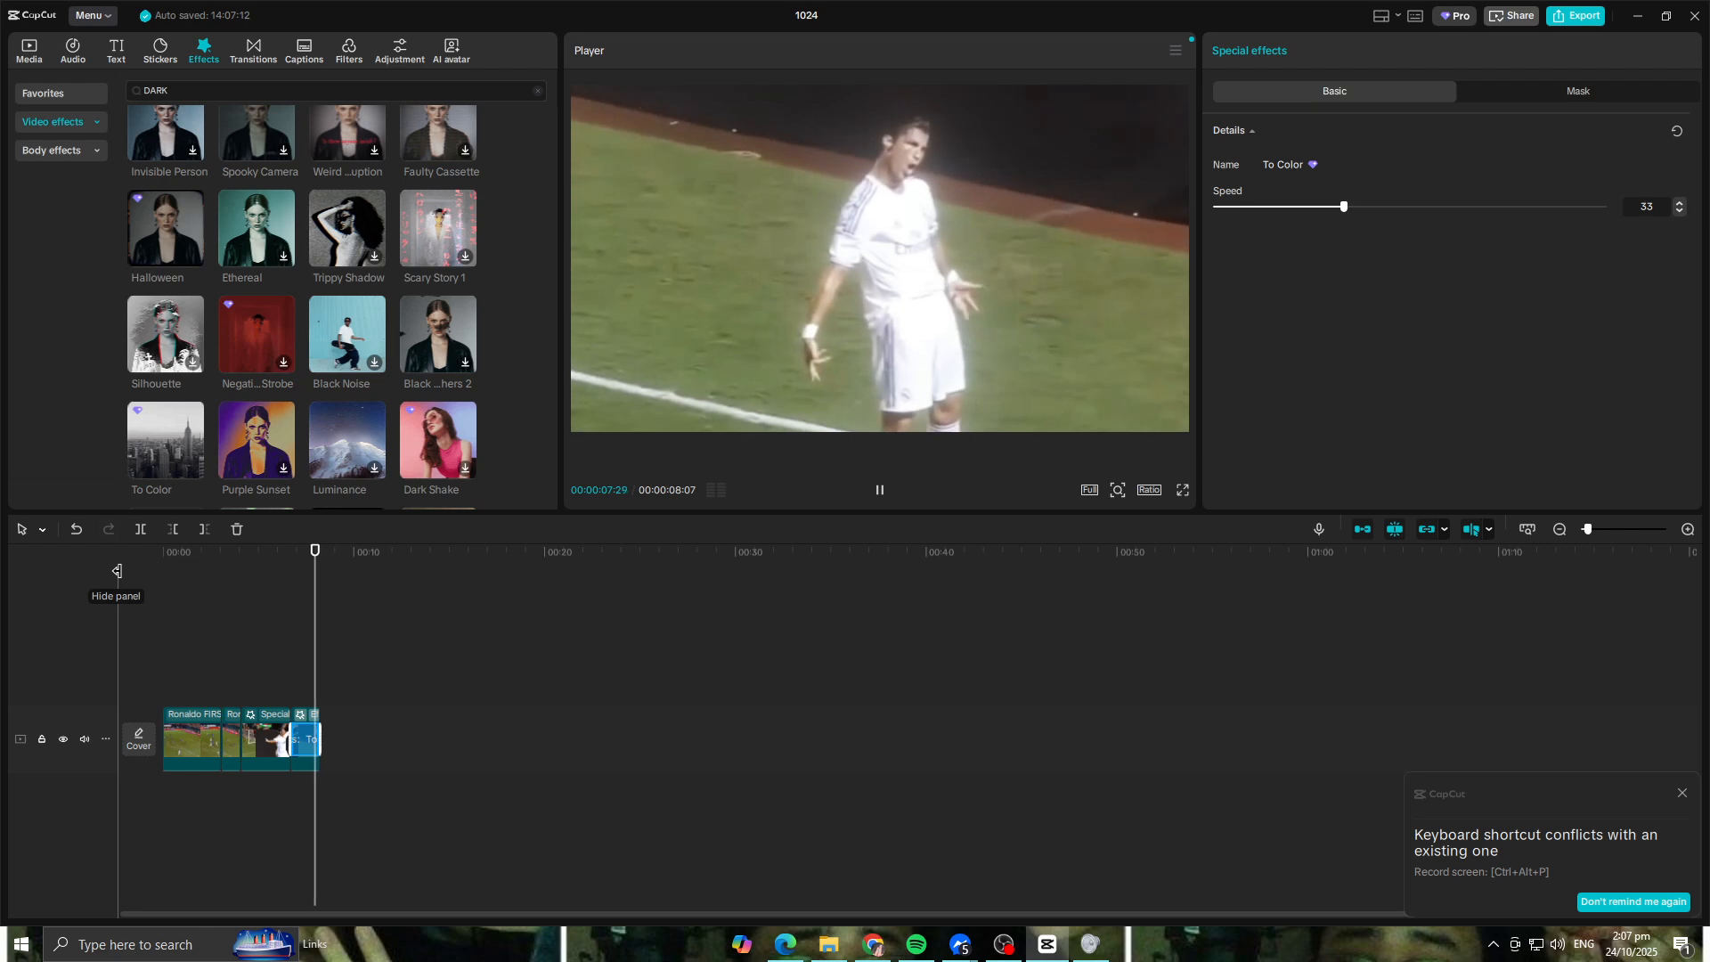
drag(320, 551, 163, 557)
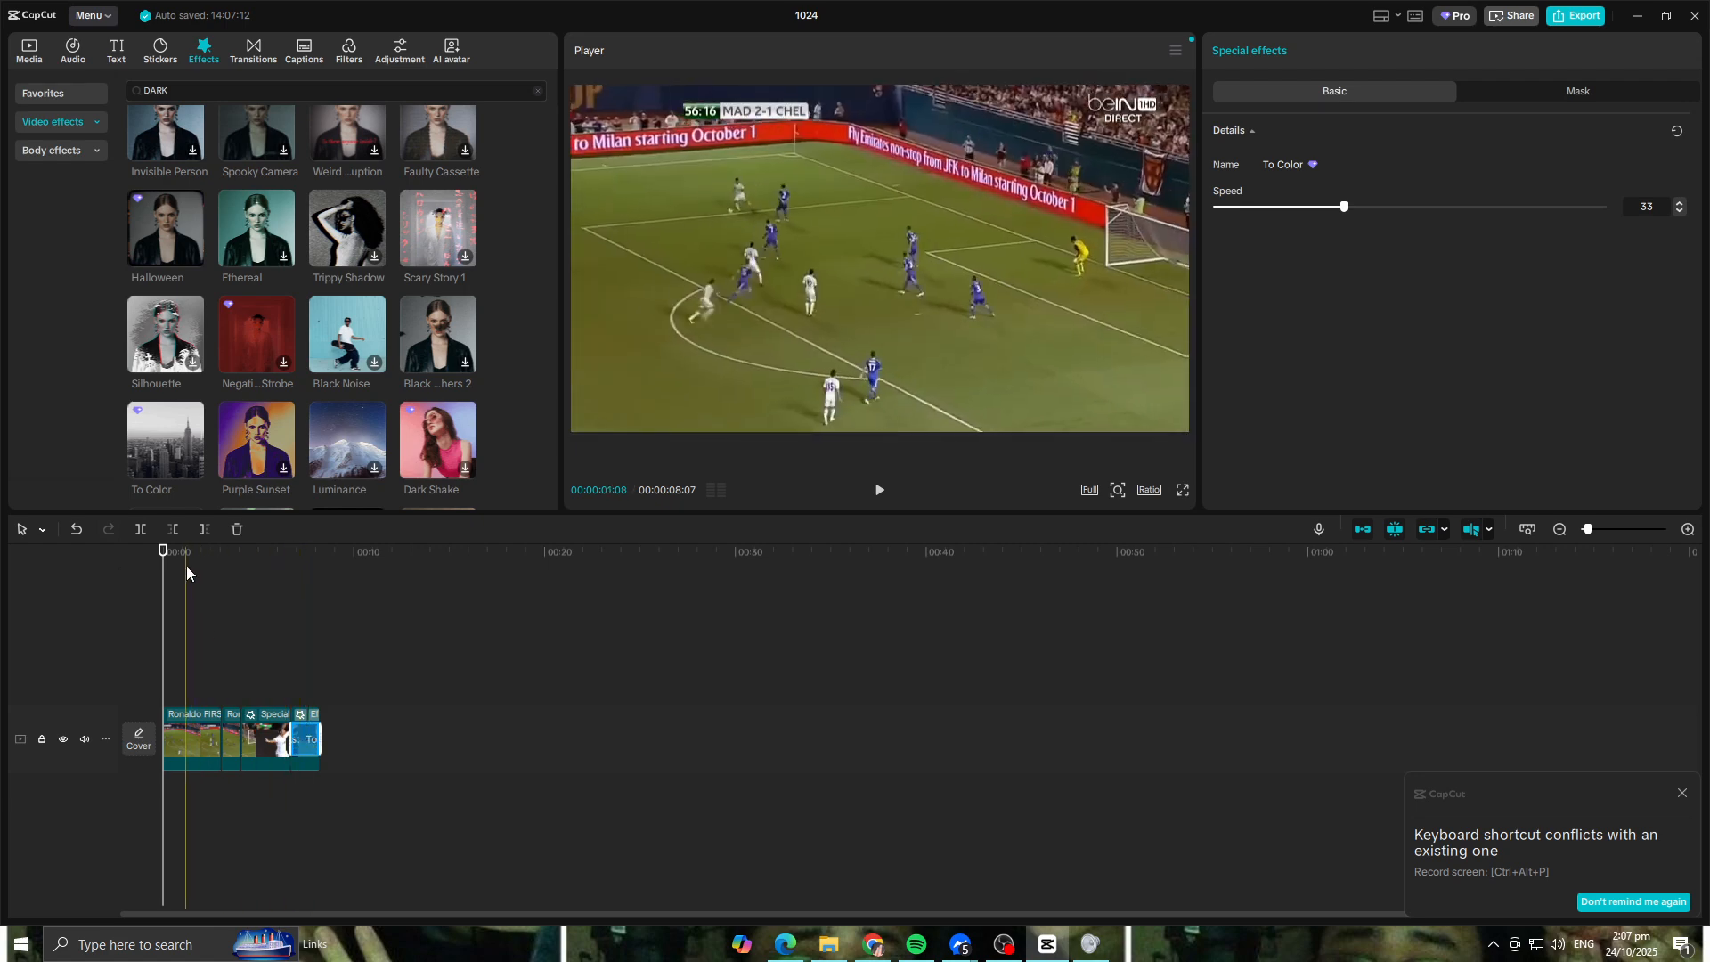
drag(162, 557, 141, 629)
click(881, 490)
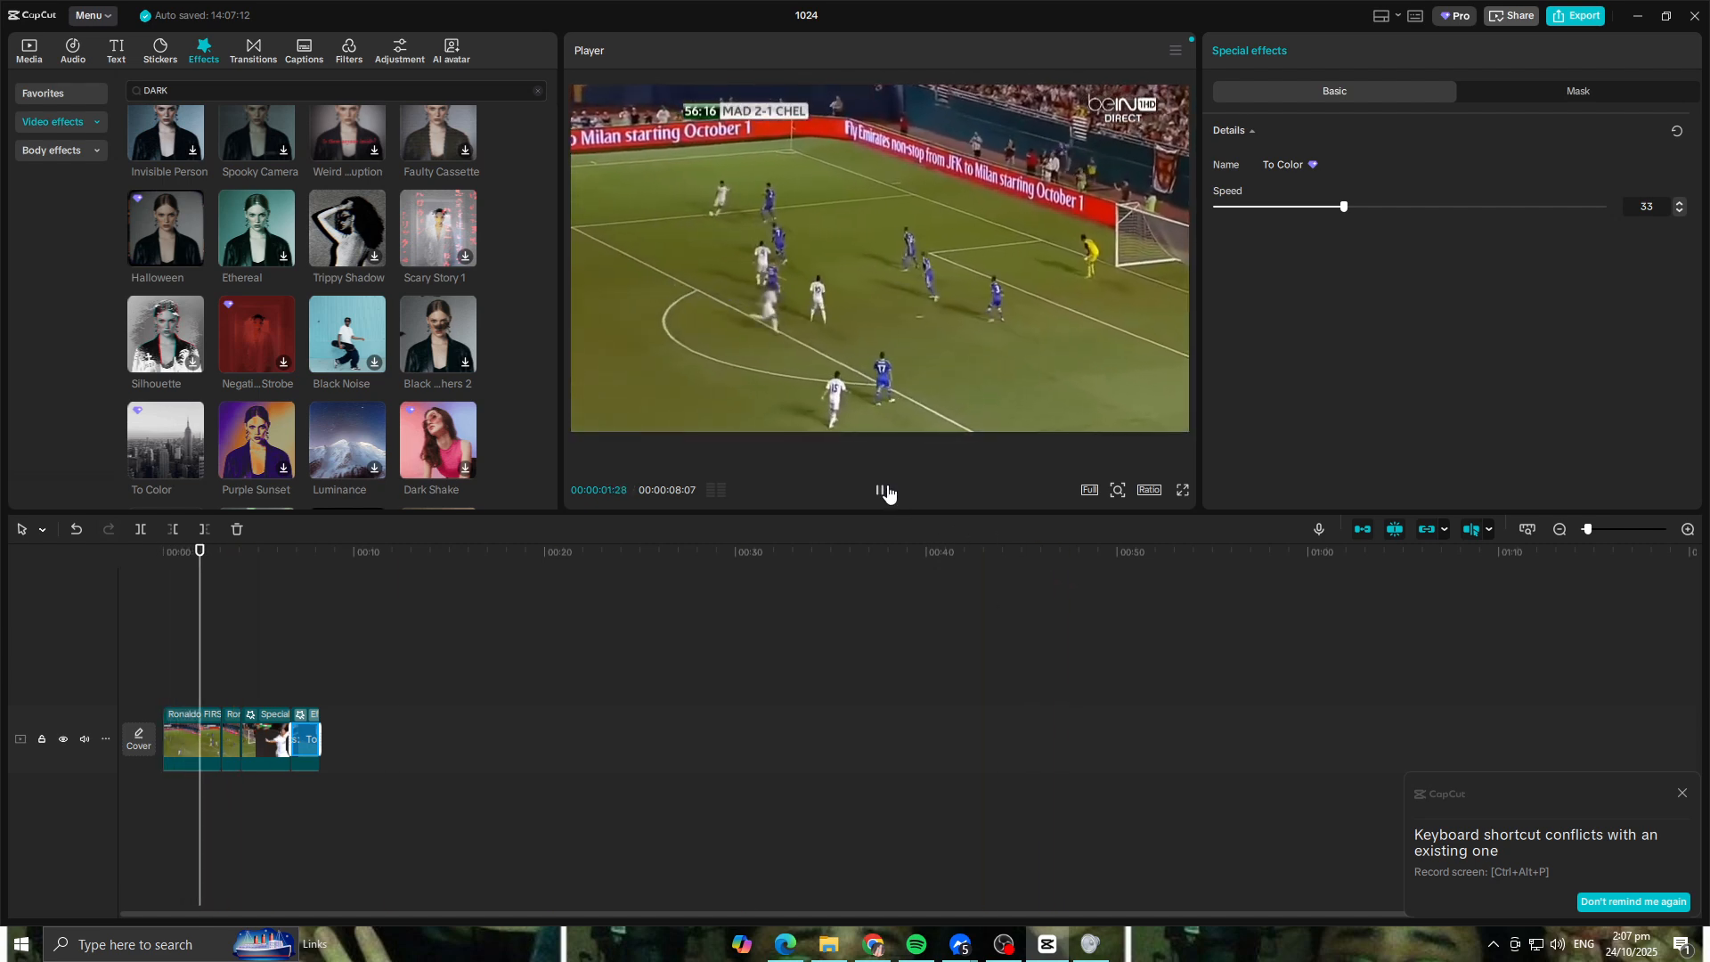
click(882, 490)
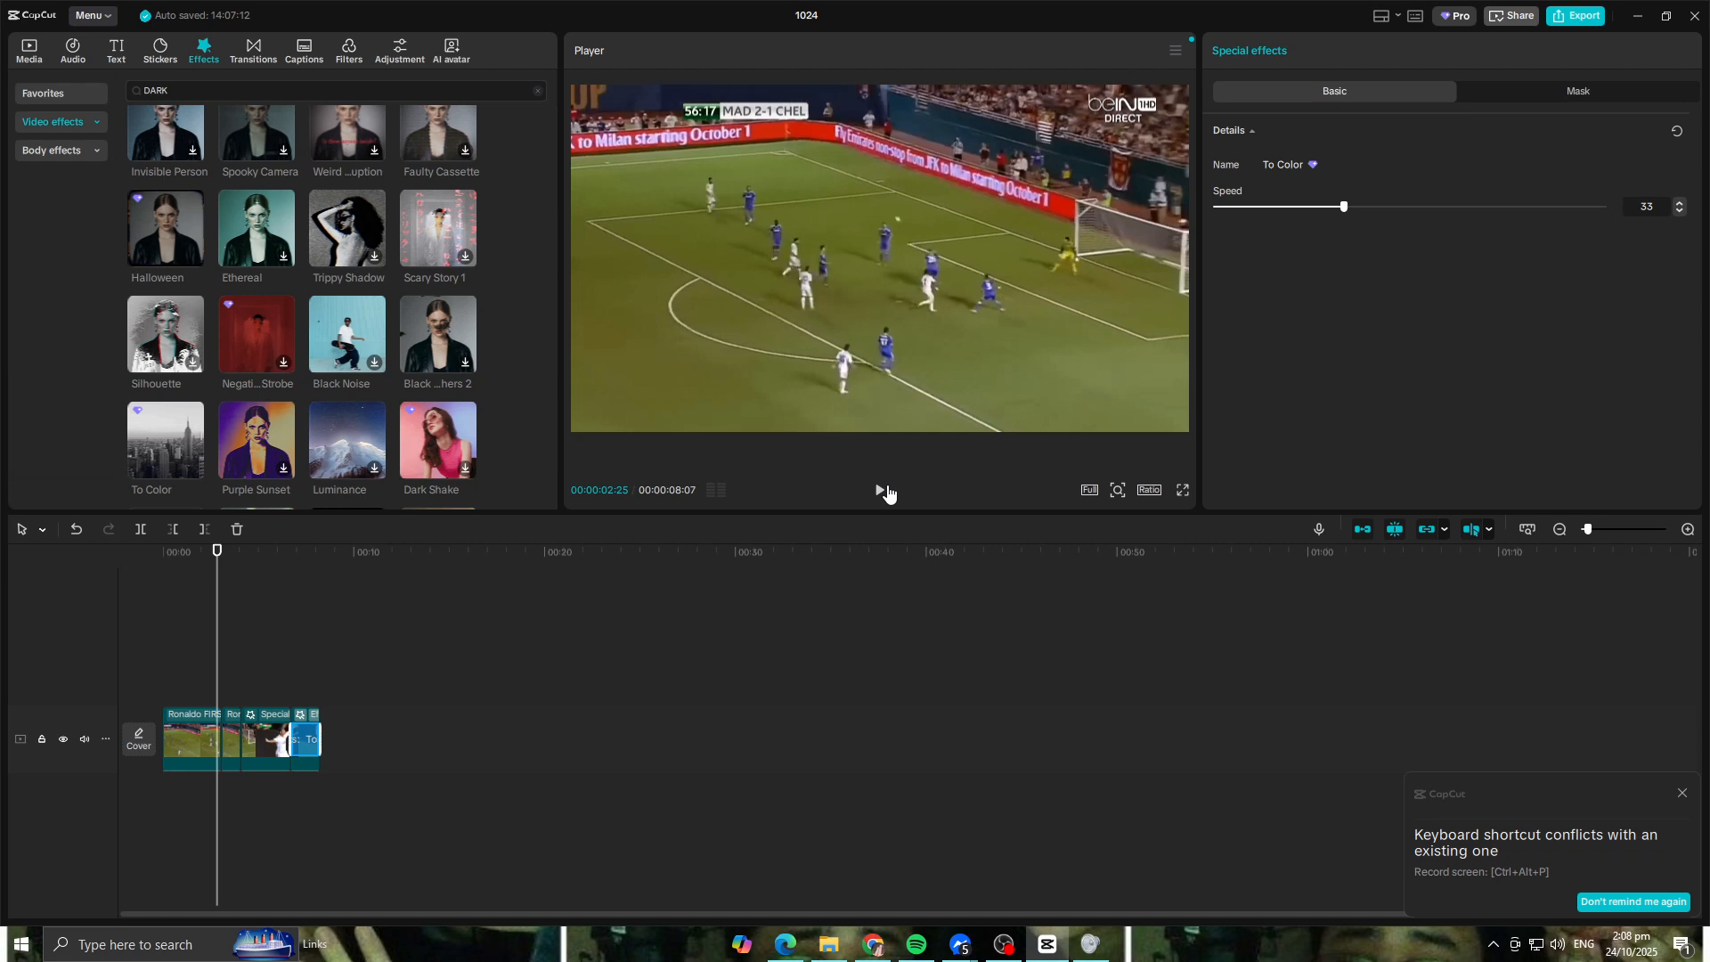
Step: Browse the trending text effects and place the white text style with black outline and yellow glow above the first clips
click(116, 54)
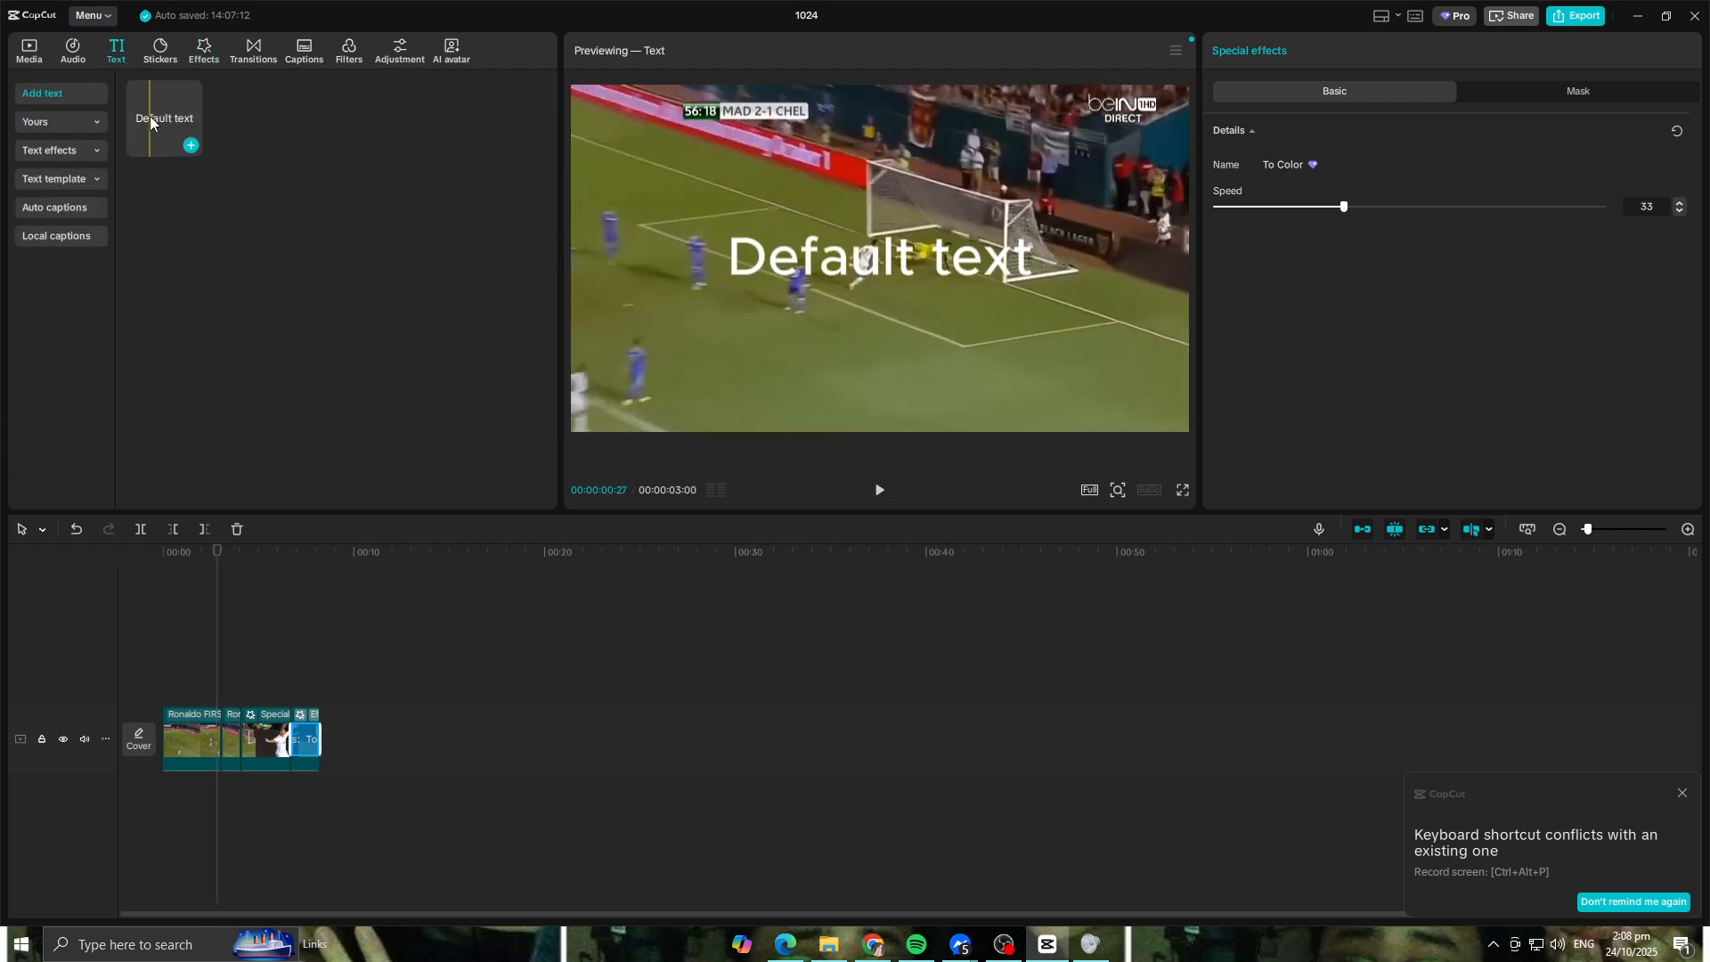
click(1056, 271)
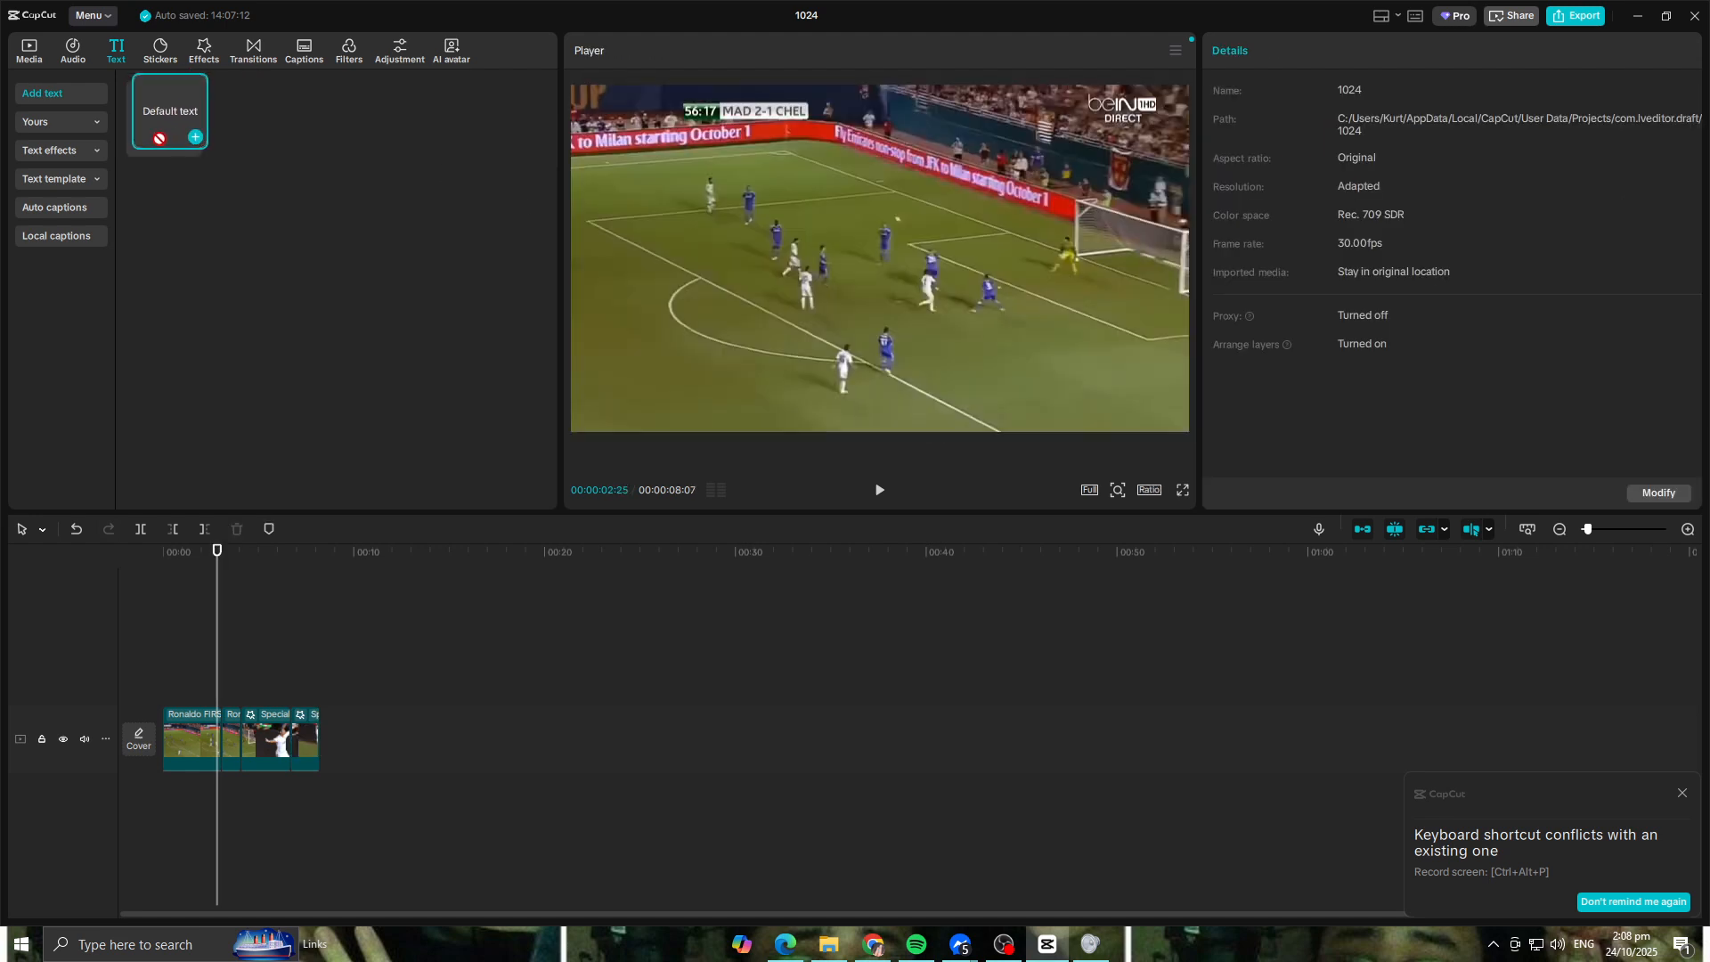
click(77, 127)
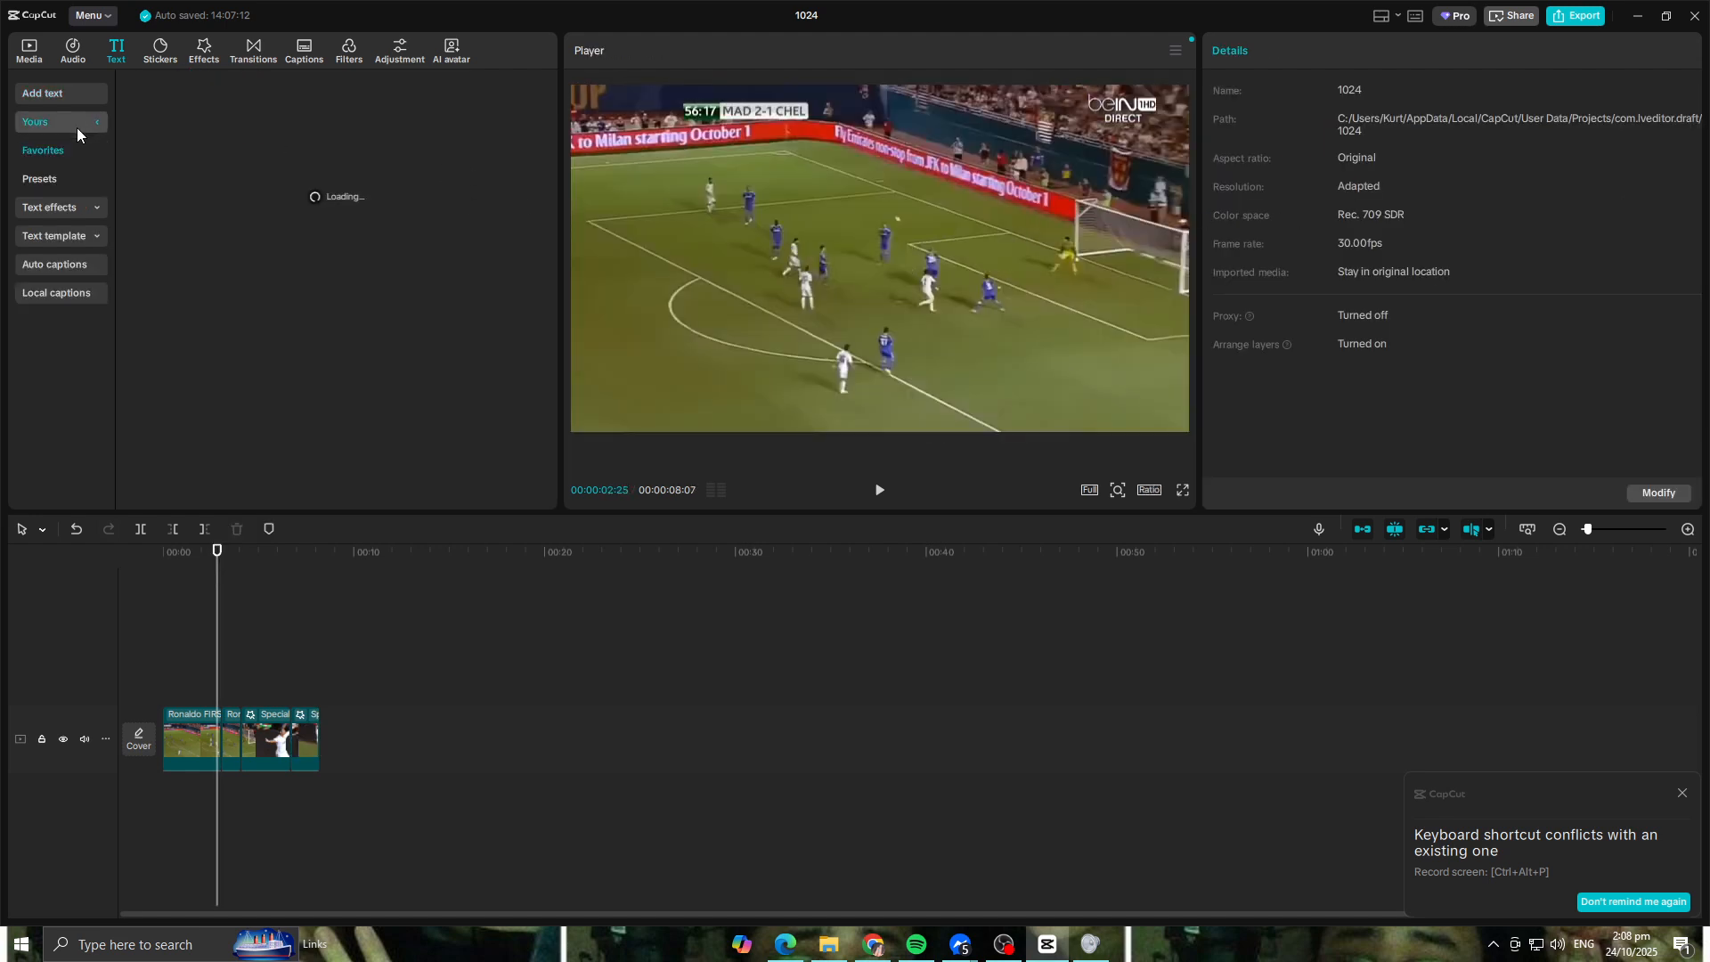
click(89, 212)
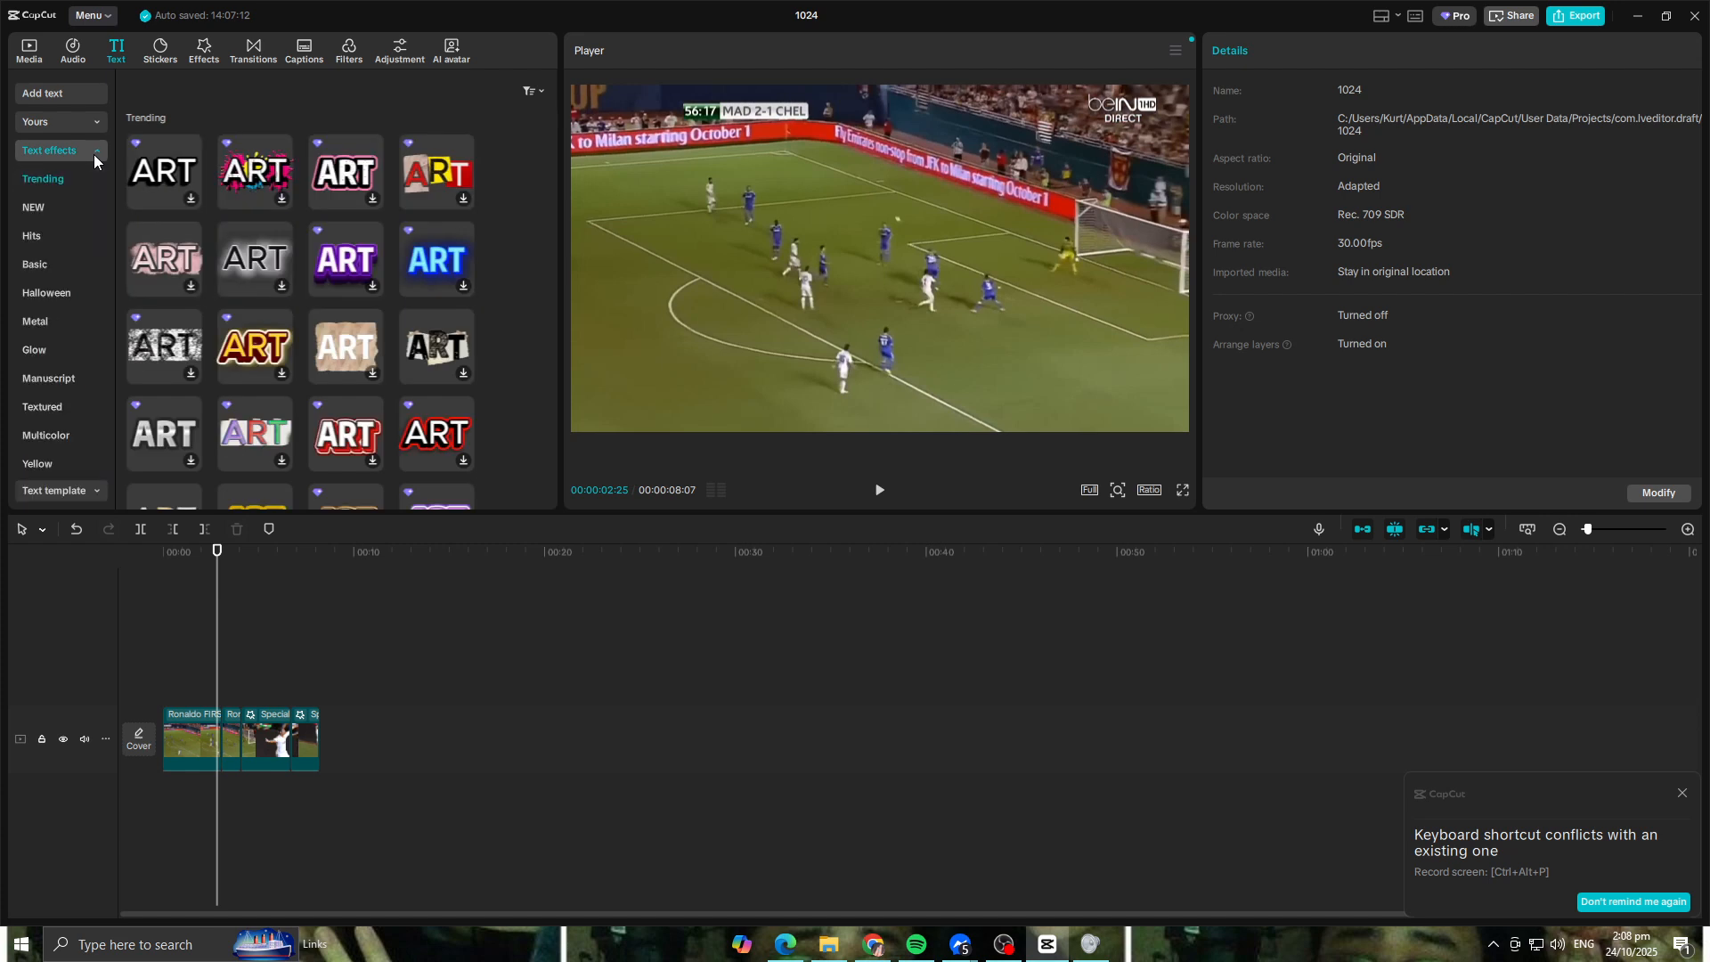
scroll(405, 240, down, 2)
scroll(298, 318, down, 5)
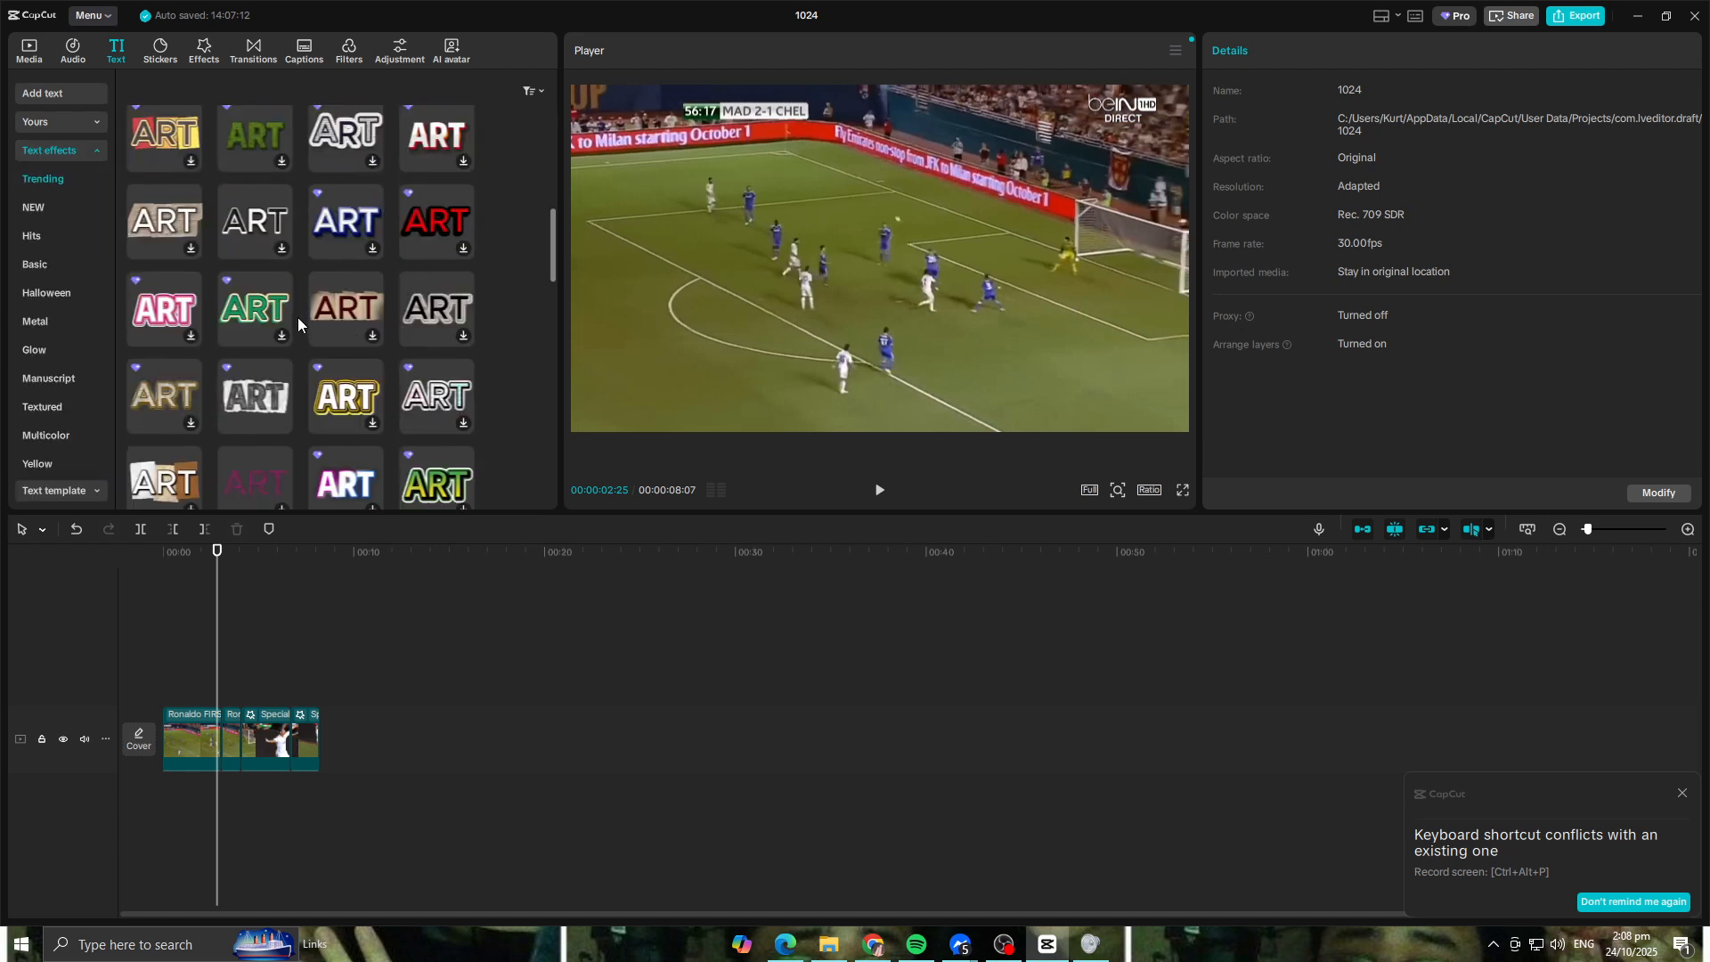
scroll(338, 312, down, 5)
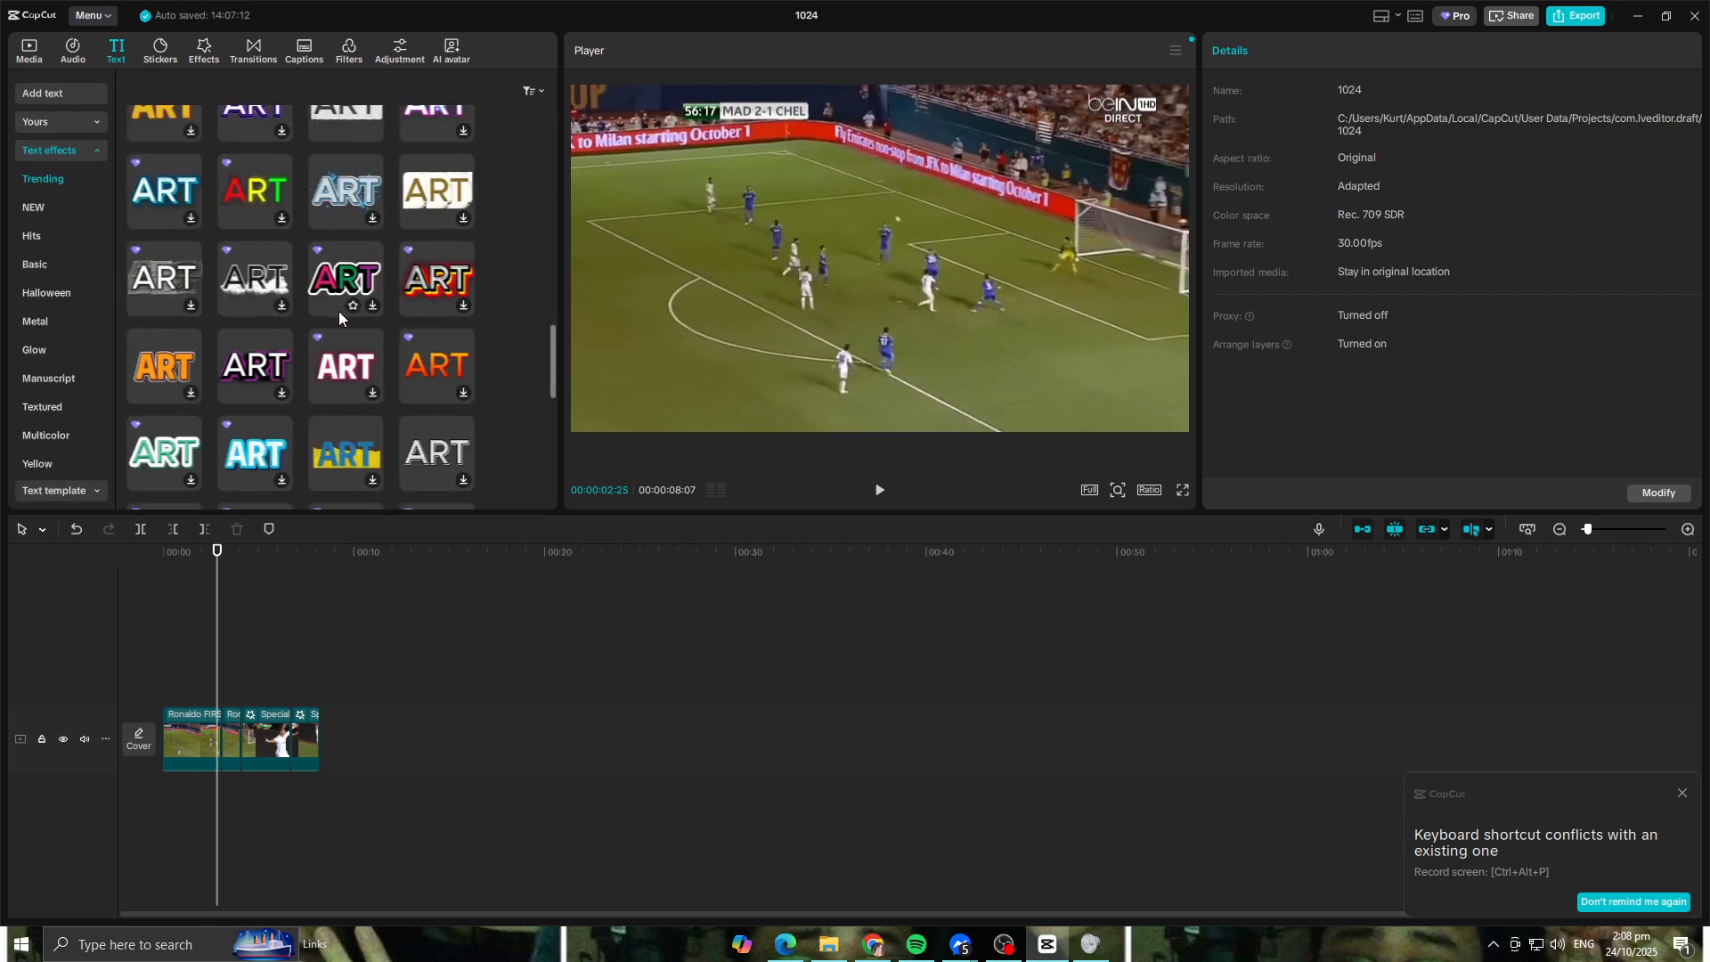
scroll(339, 312, down, 4)
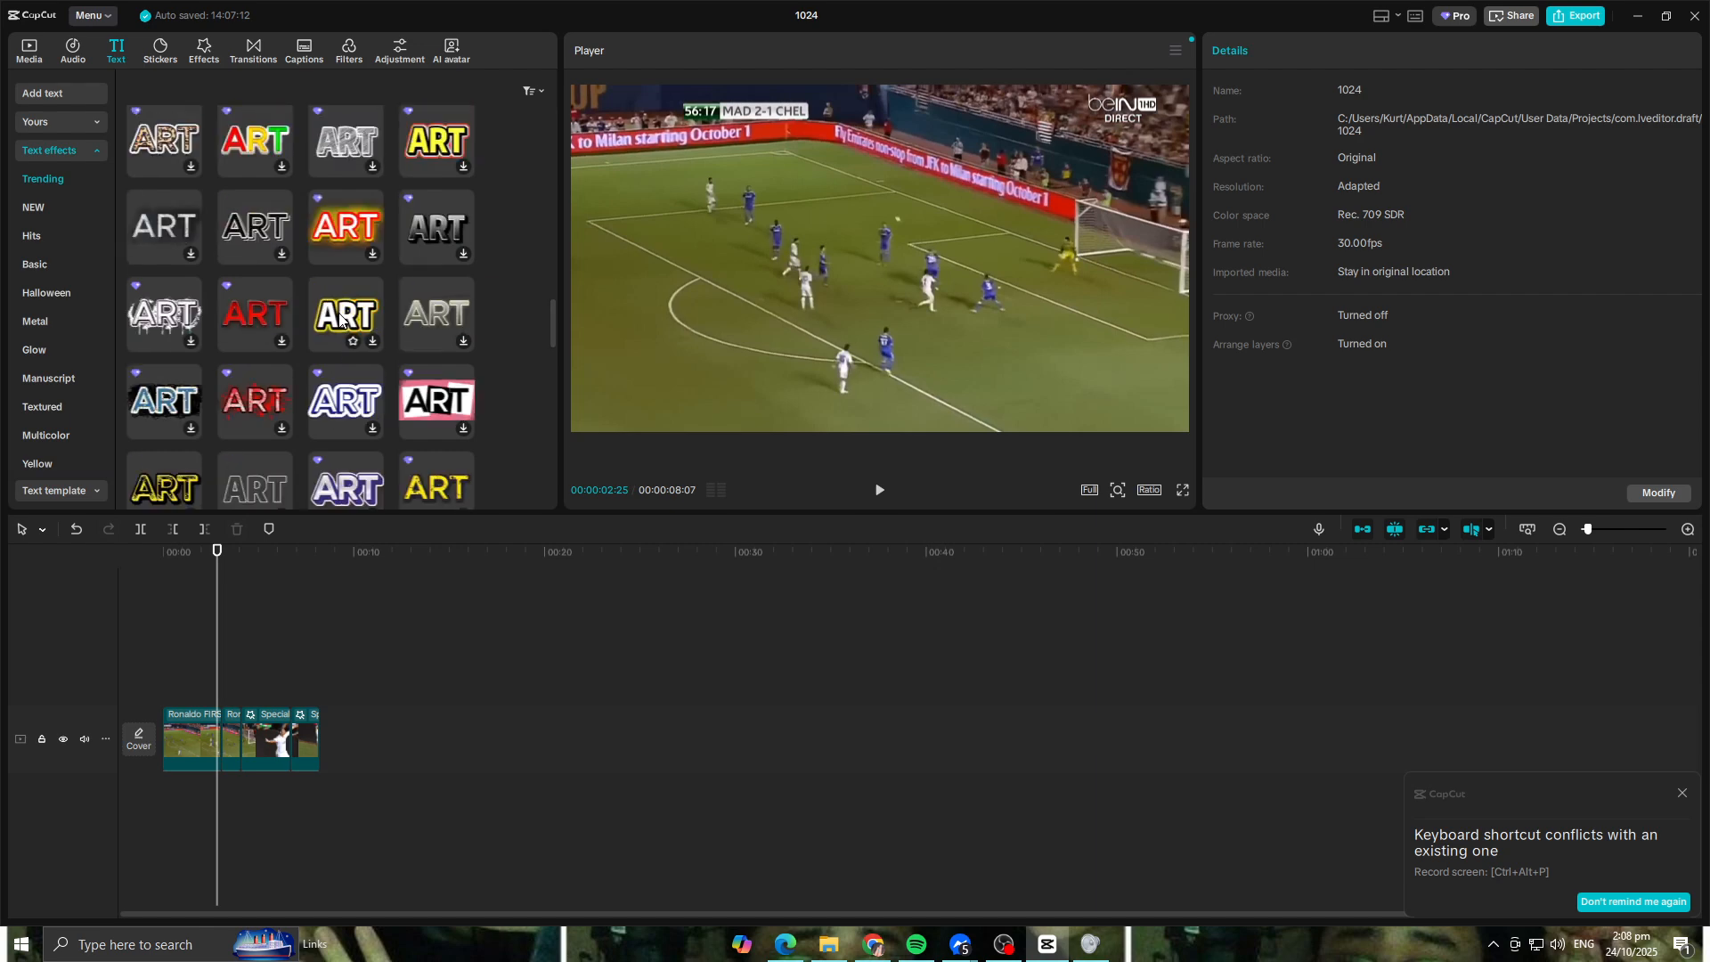
drag(375, 158, 180, 673)
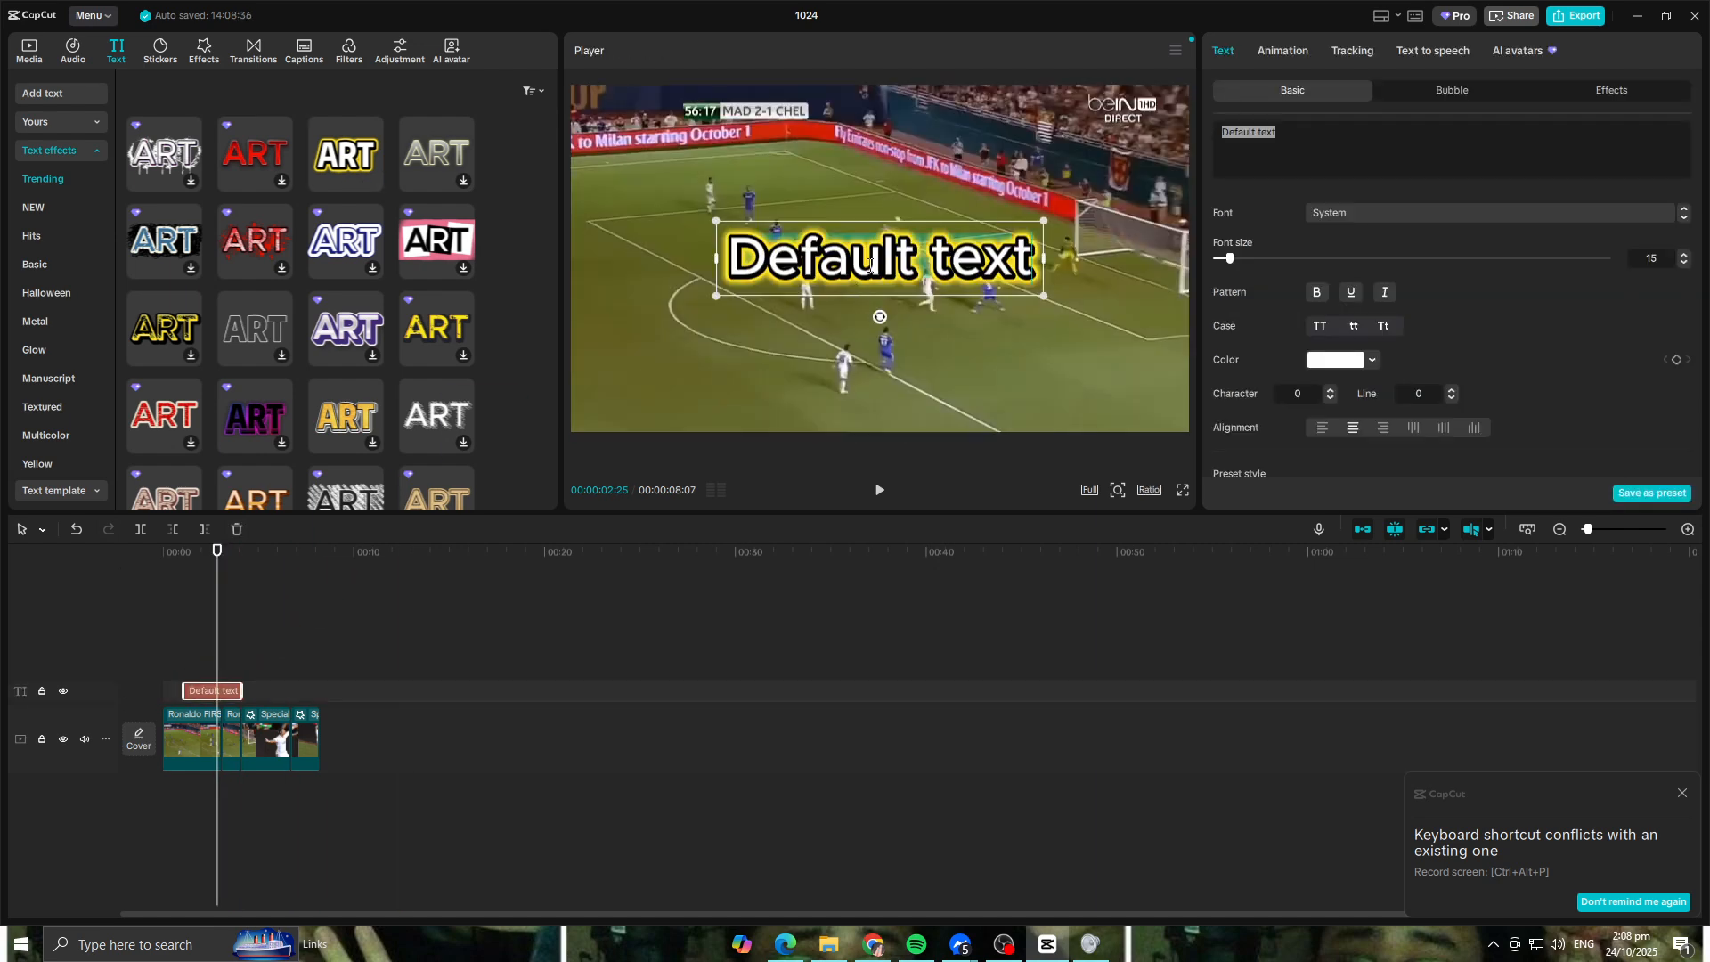
Step: Replace the default title text with WINNER
text(wINN)
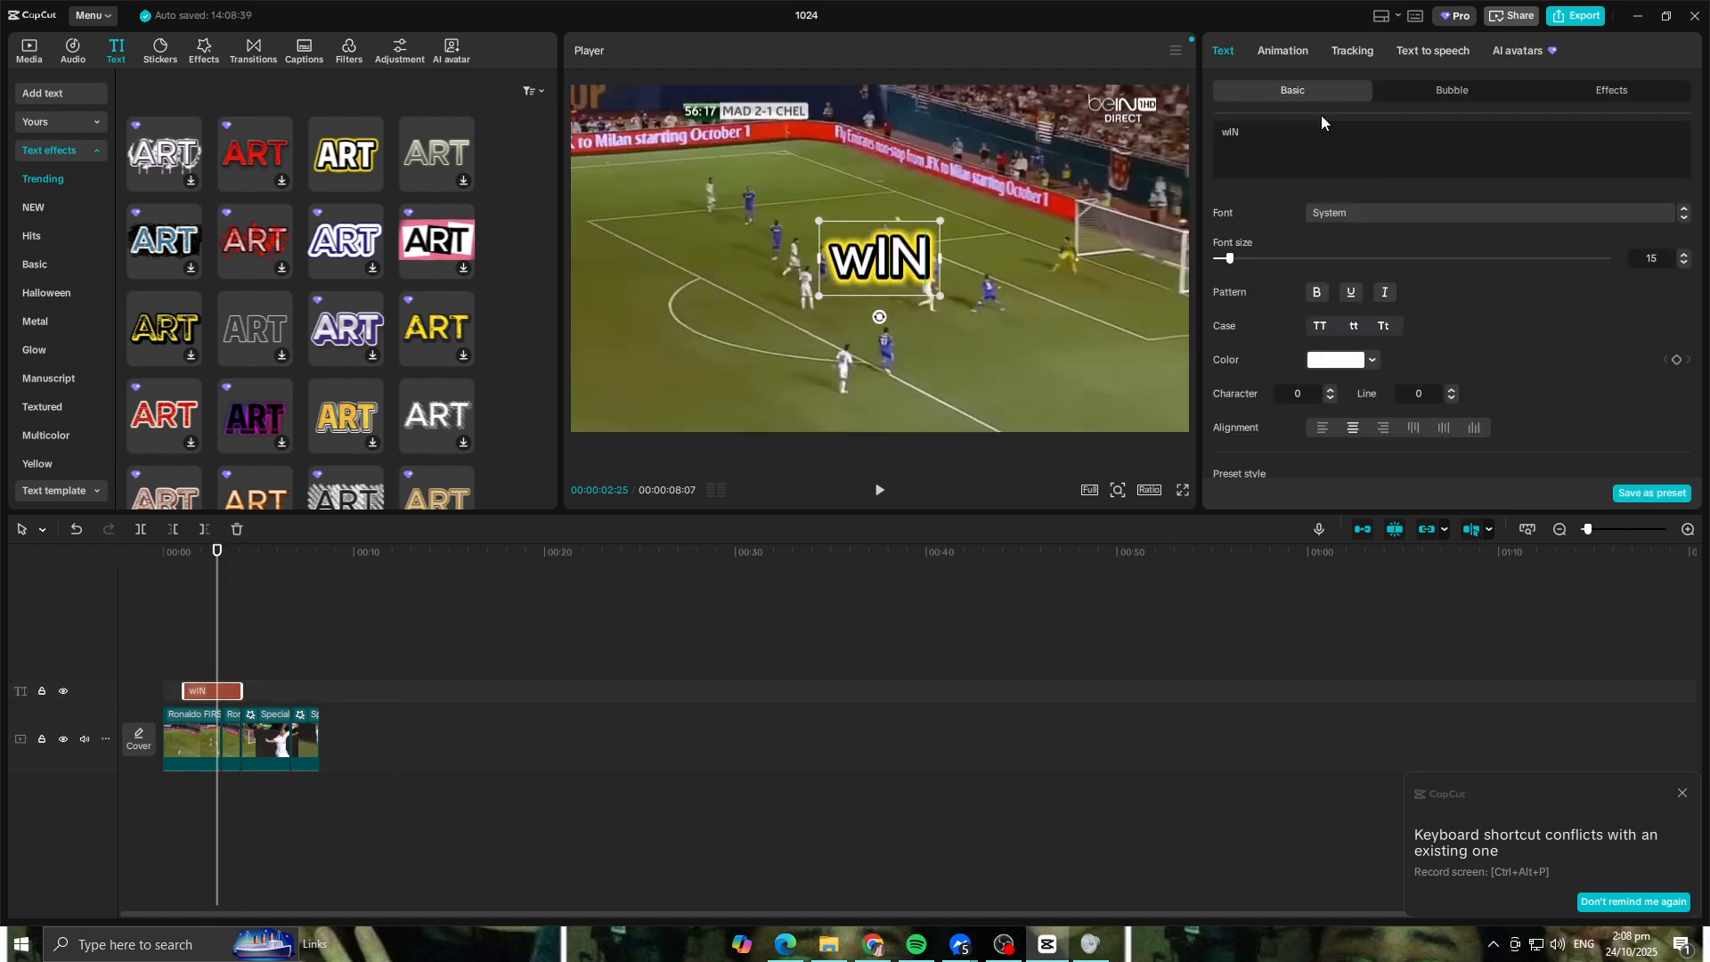
key(BackSpace)
key(BackSpace)
key(BackSpace)
key(BackSpace)
text(WI)
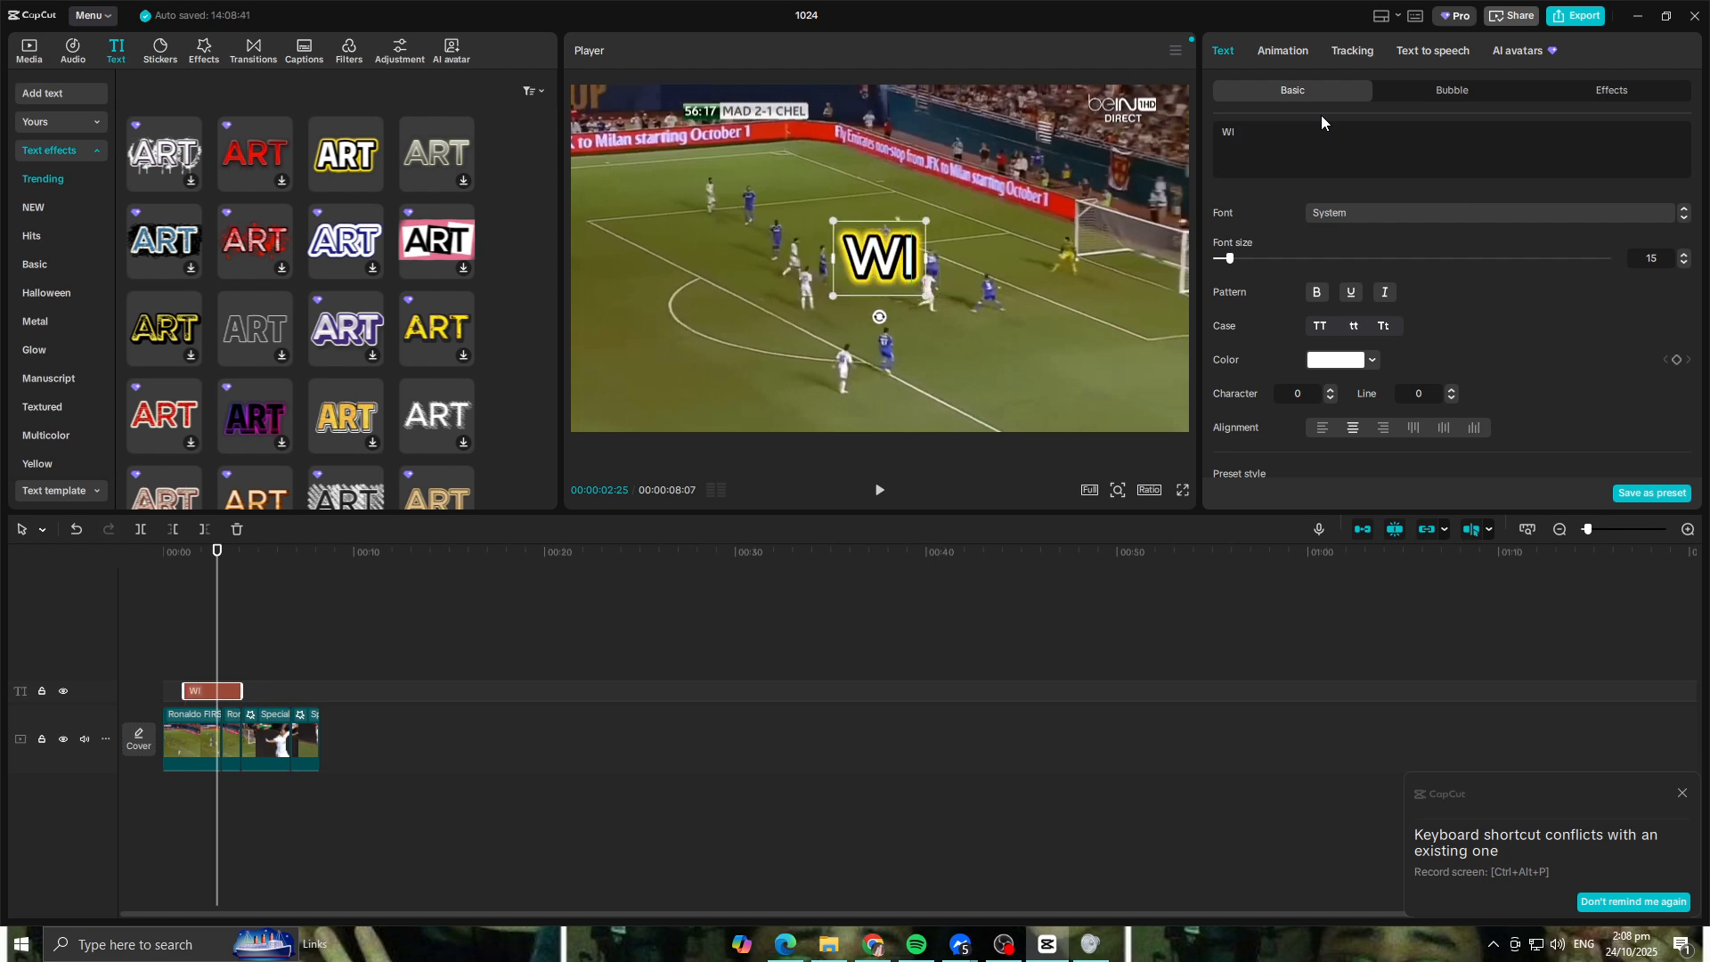
text(NNER)
click(985, 359)
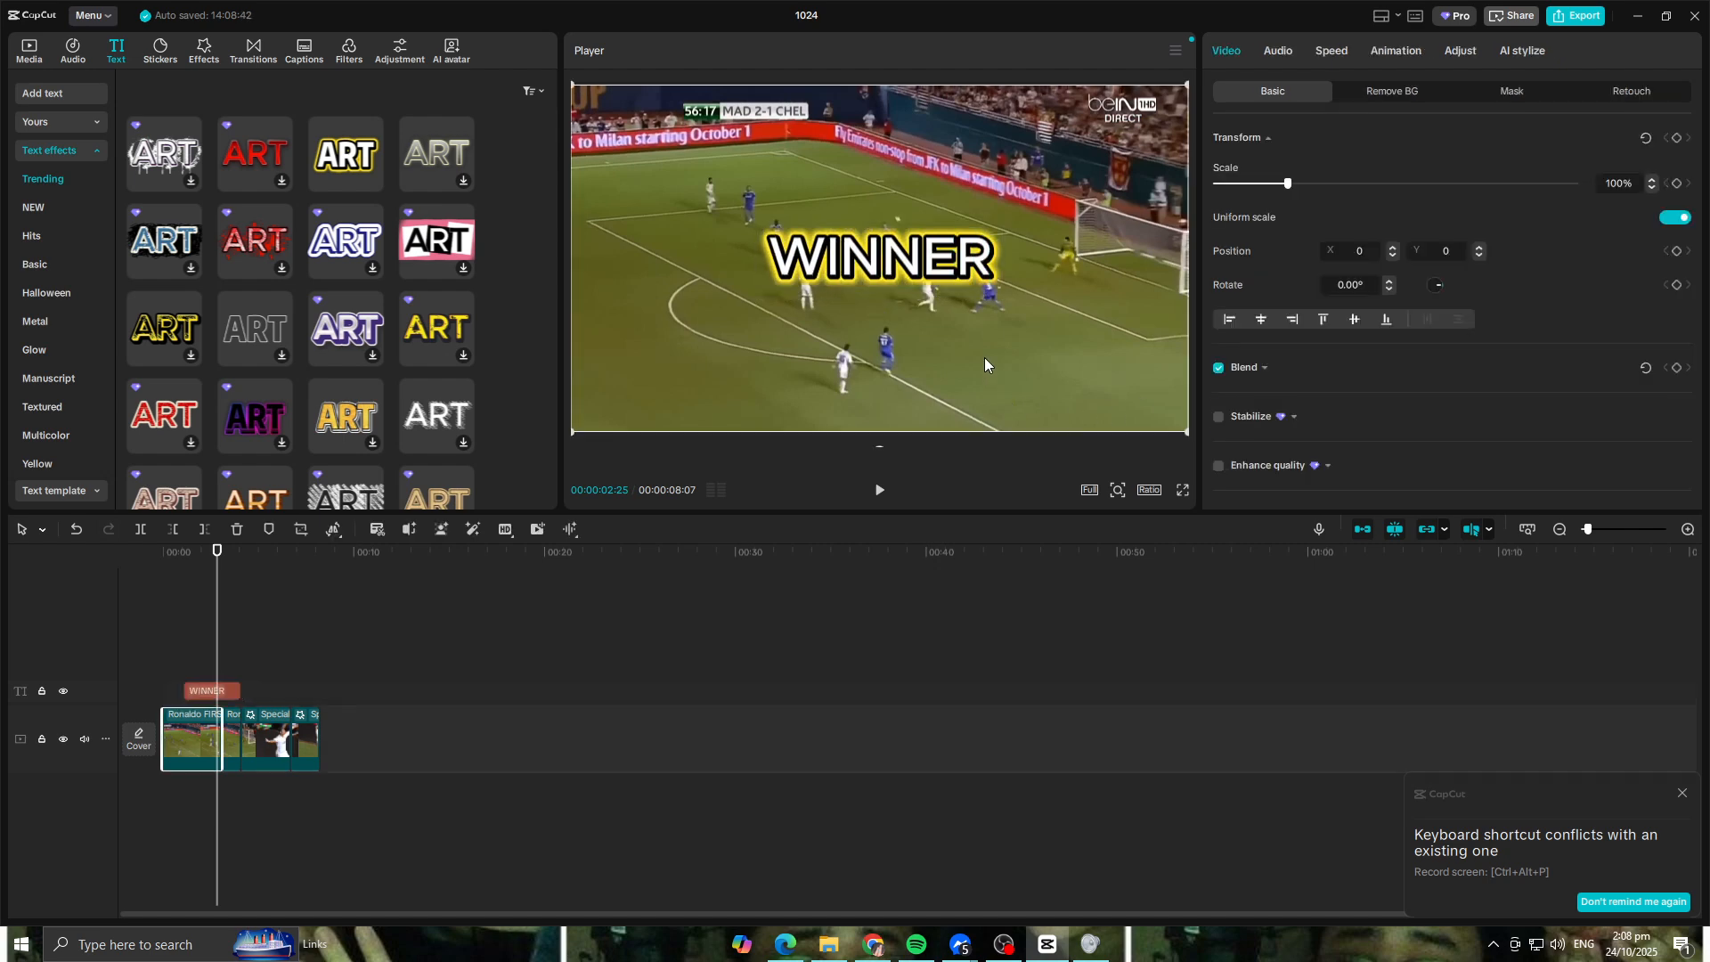
Step: Move the WINNER title to the lower centre of the frame and scale it to 79%
click(937, 264)
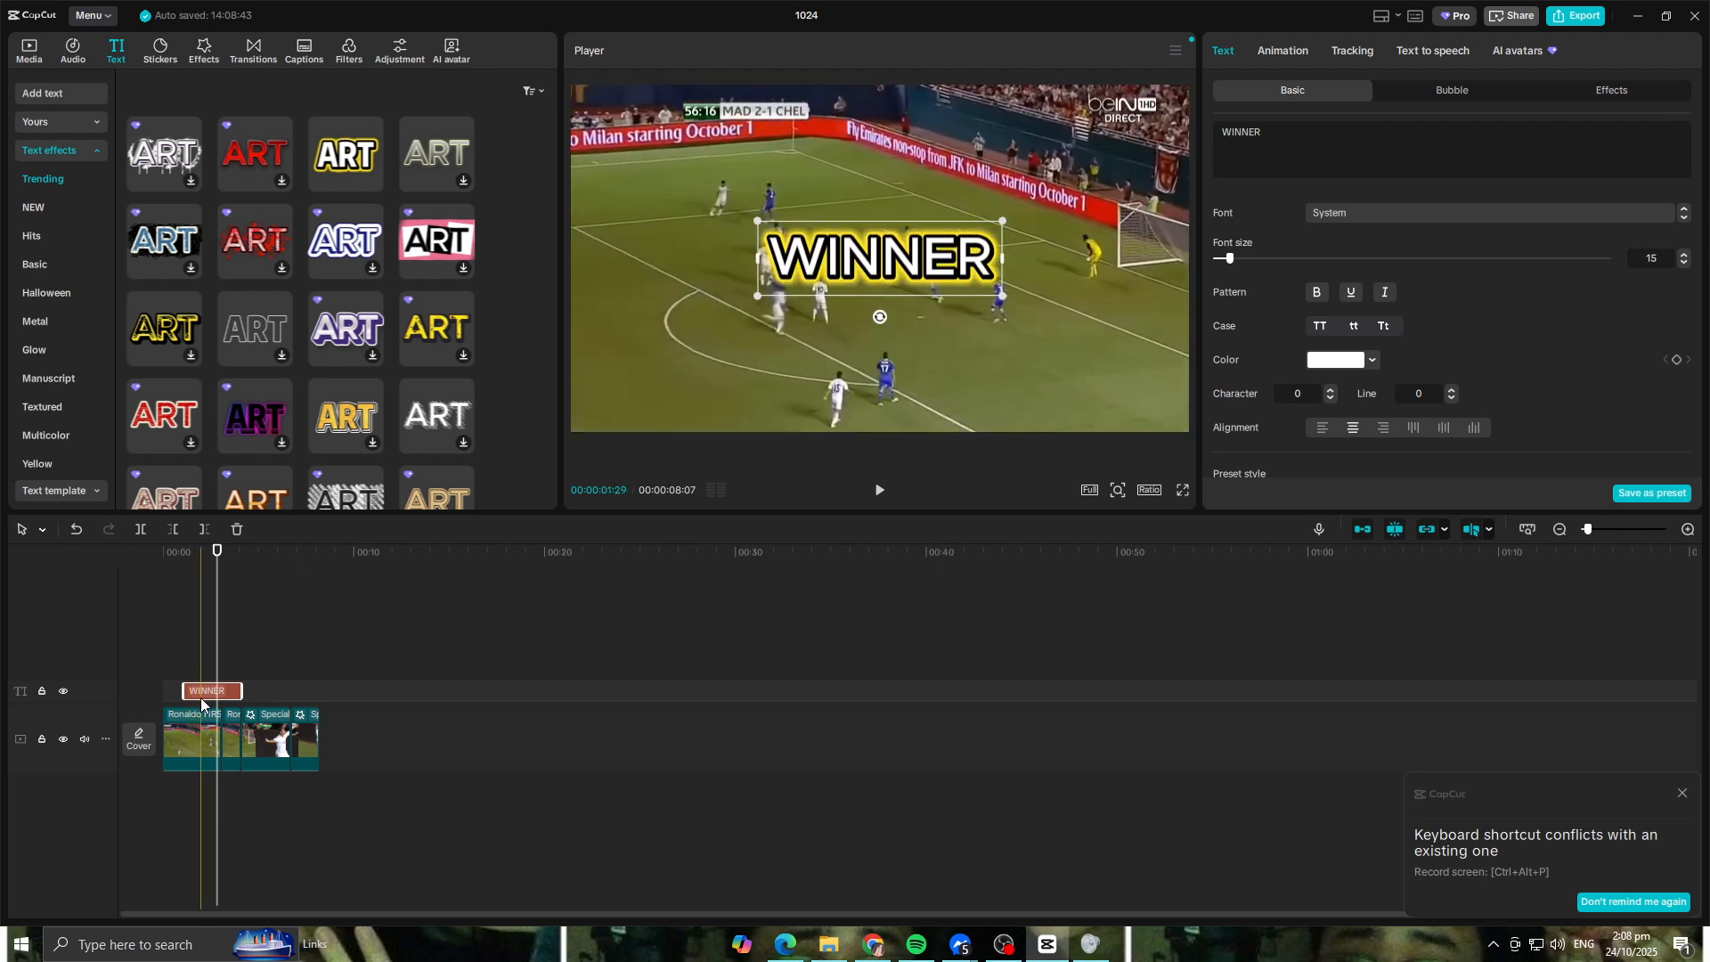
drag(867, 266, 864, 272)
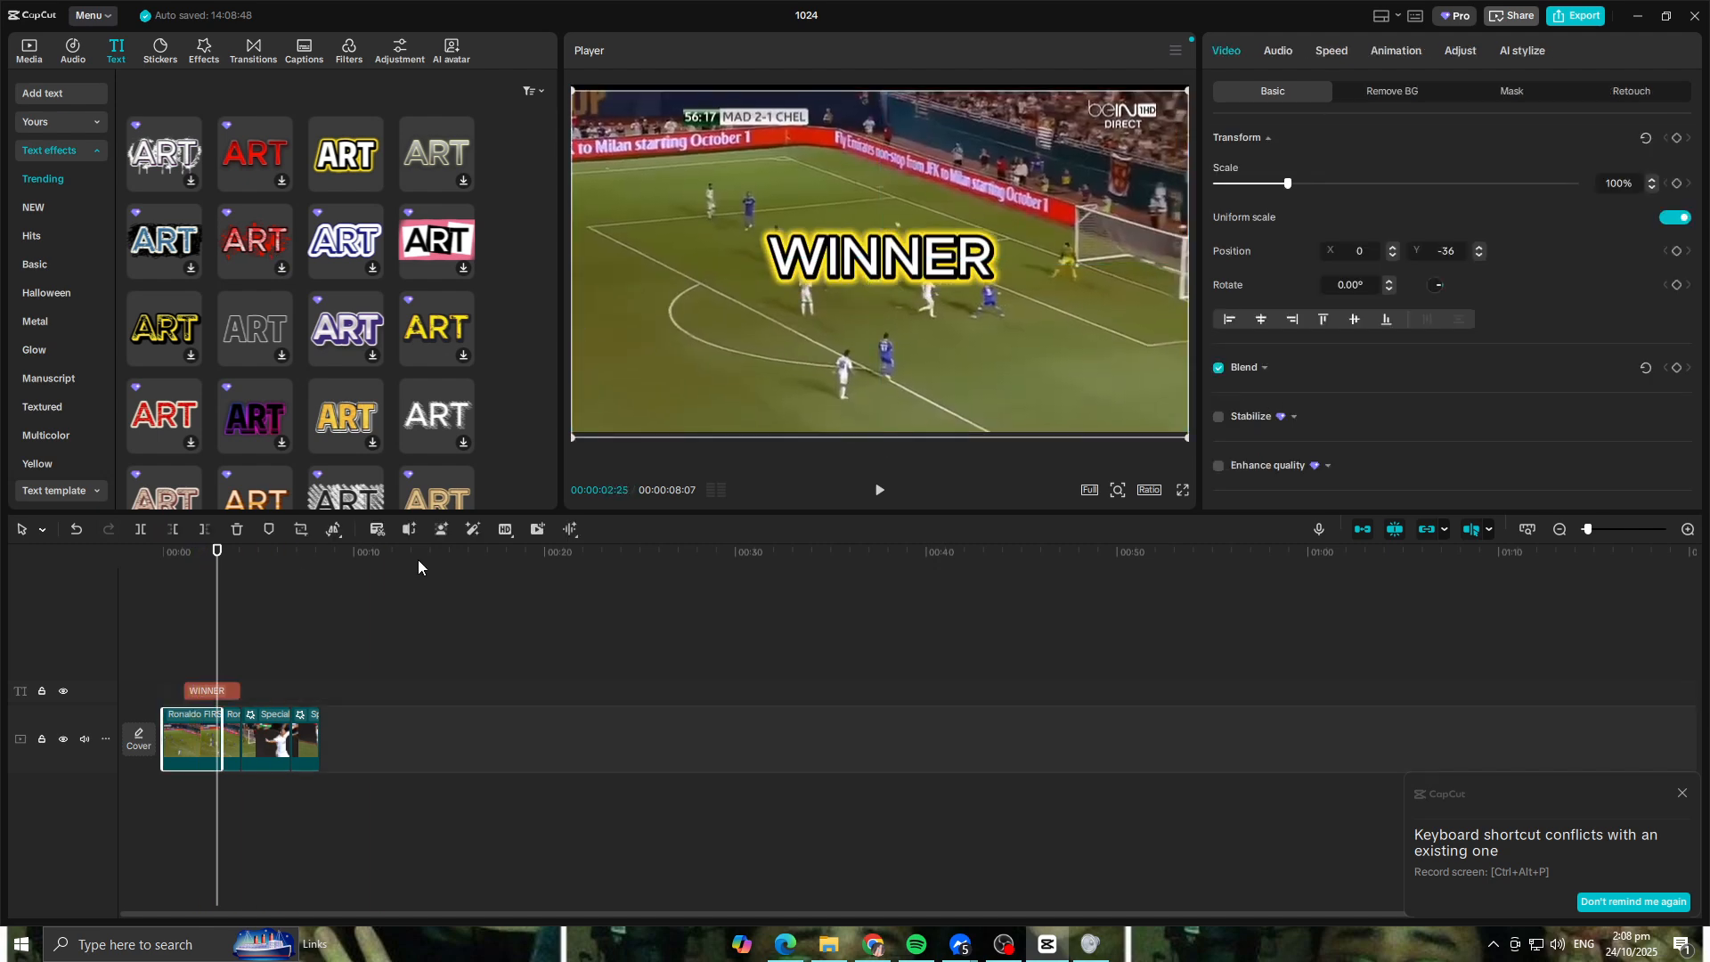
click(230, 692)
drag(878, 260, 882, 370)
drag(1006, 408, 978, 399)
Step: Try to enable Shadow on the WINNER title, and delete the title from the timeline
scroll(1406, 313, down, 2)
scroll(1406, 313, down, 6)
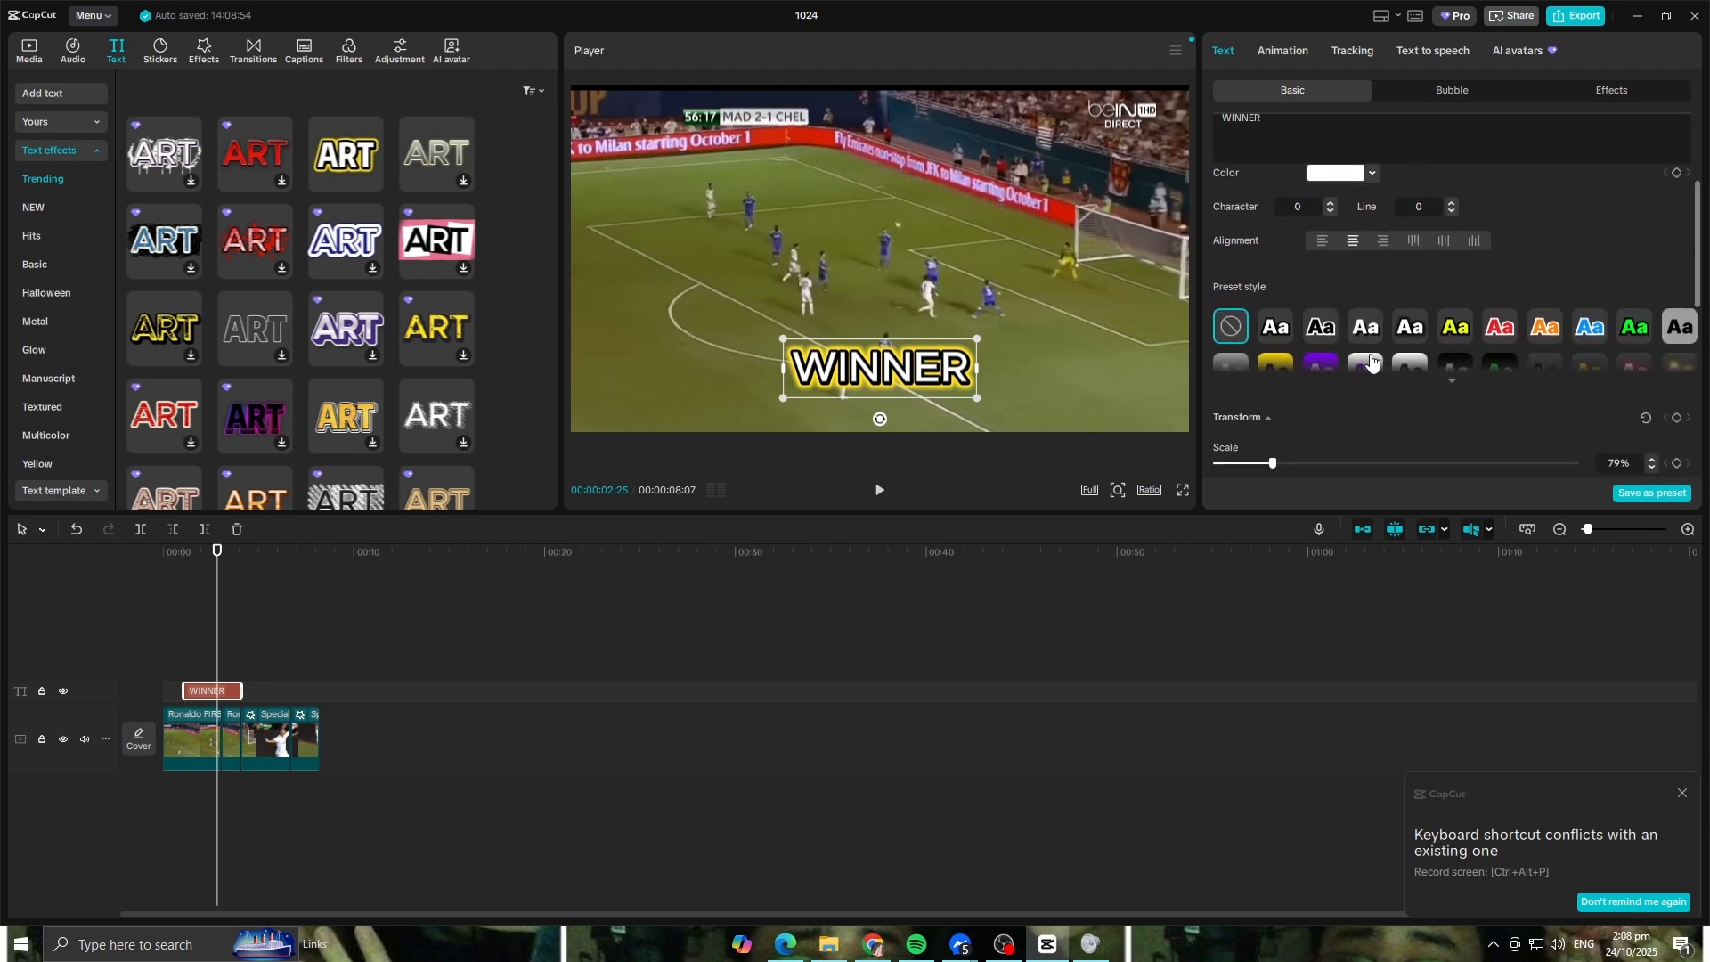
scroll(1346, 356, down, 2)
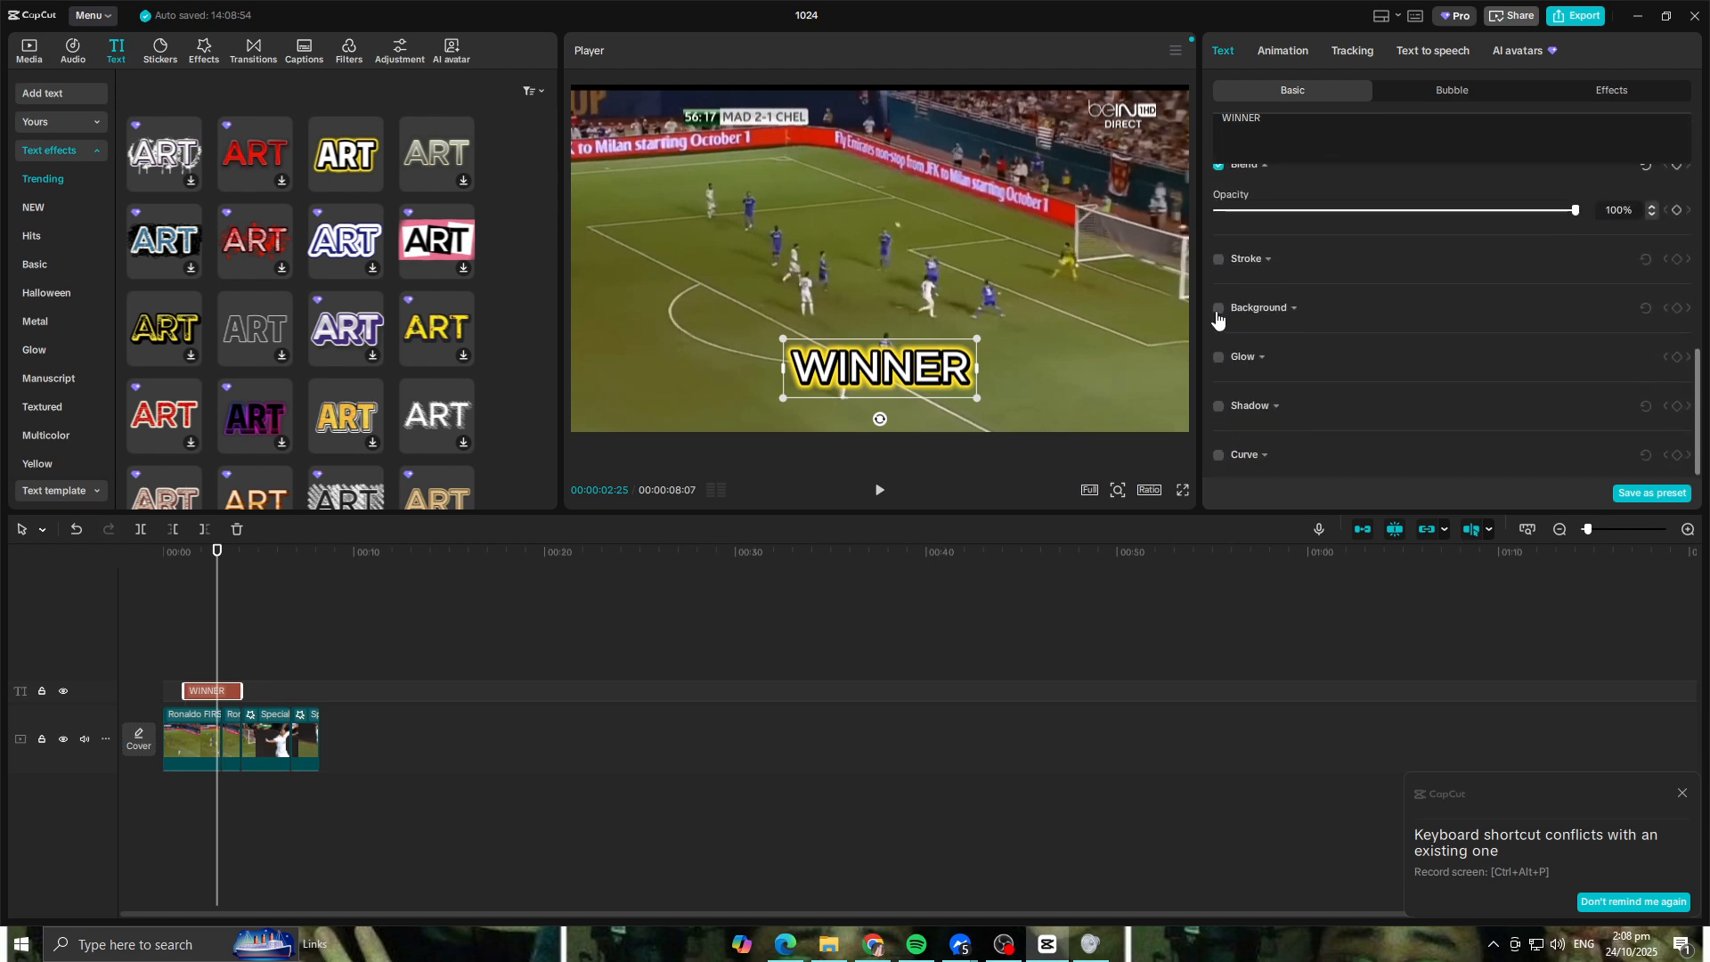
click(1223, 407)
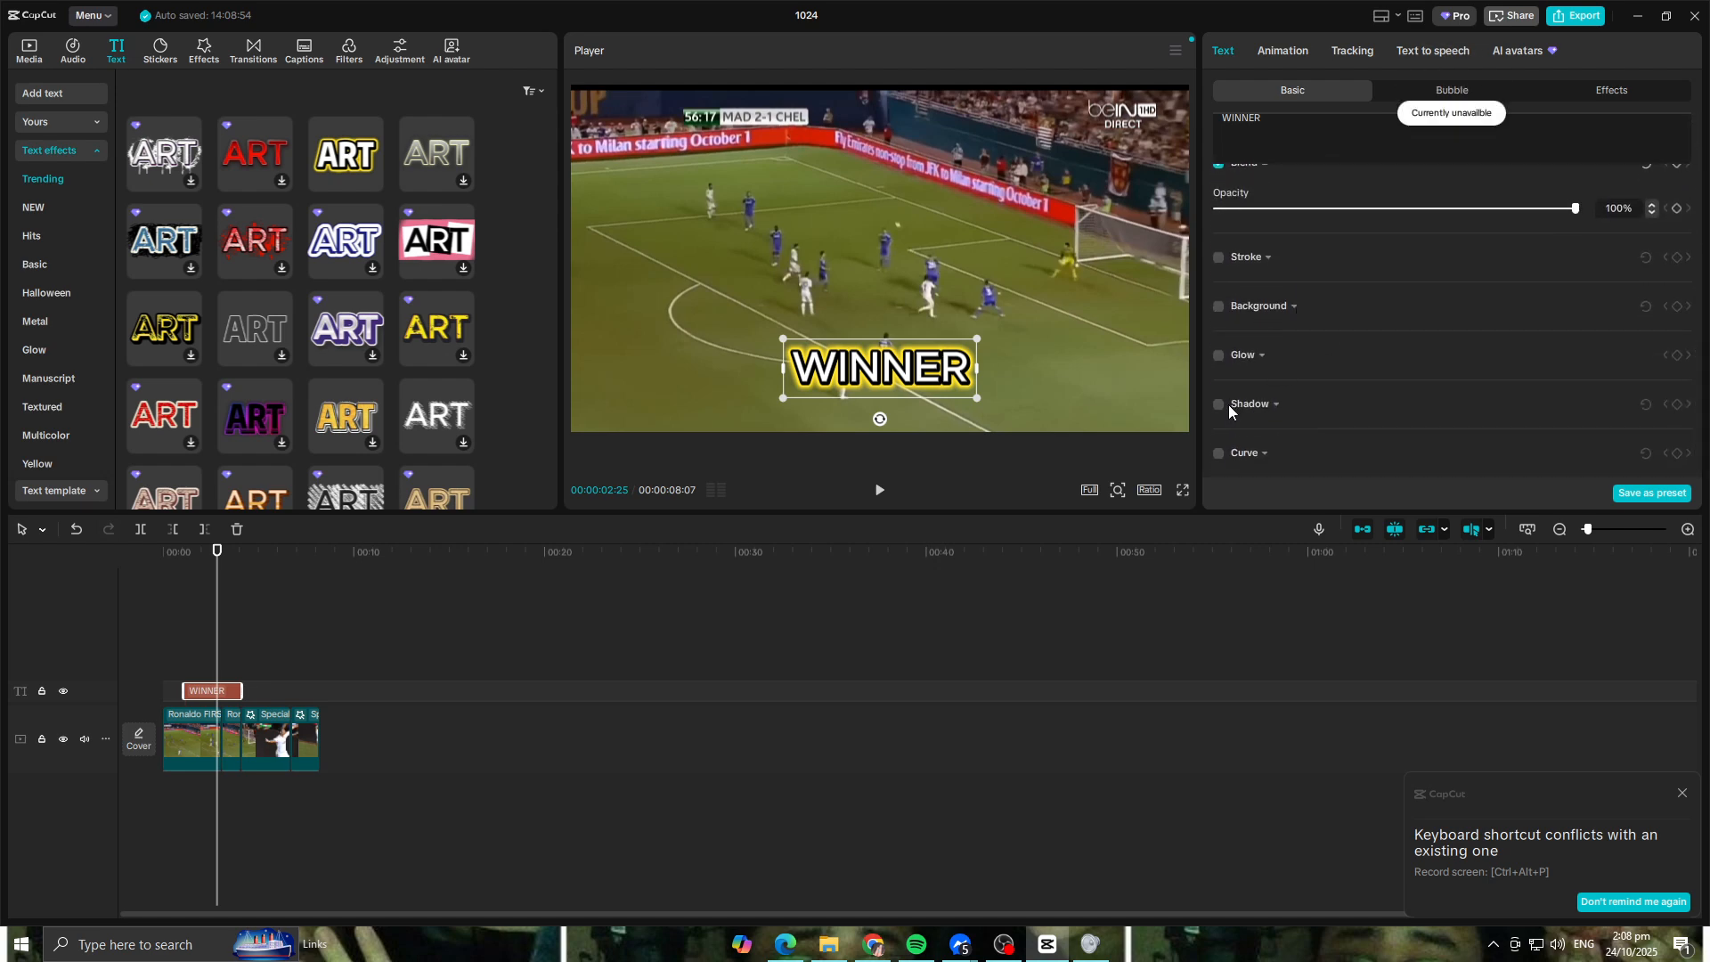
click(199, 684)
click(203, 687)
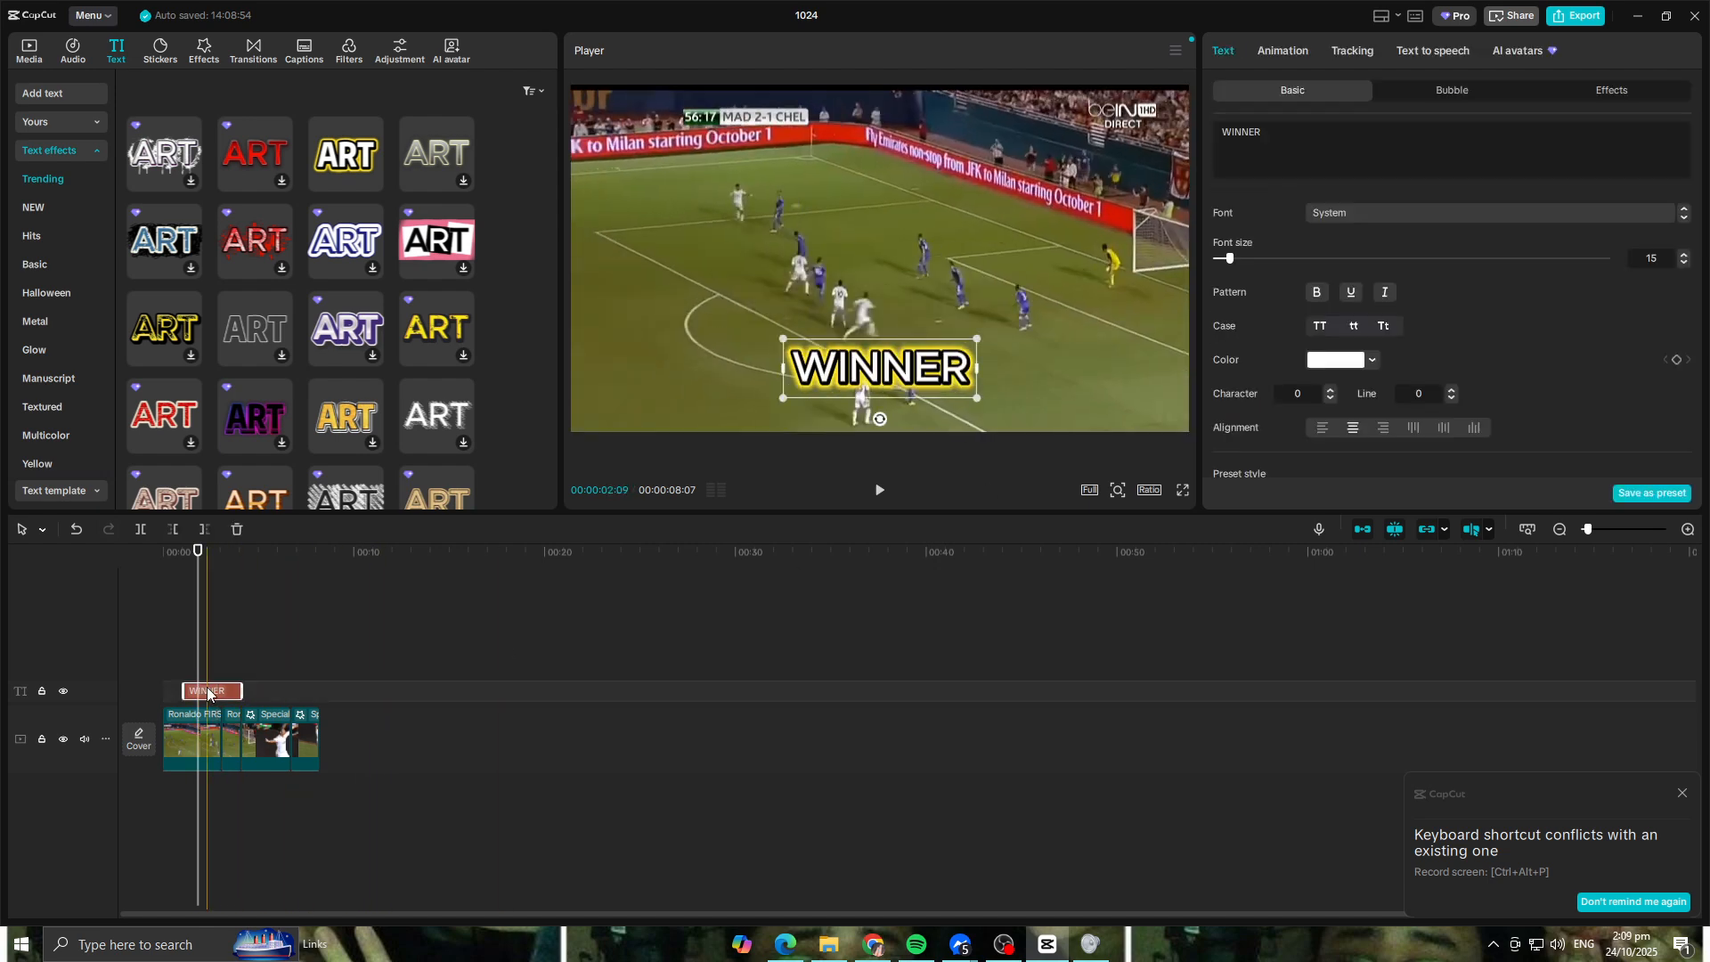
key(Delete)
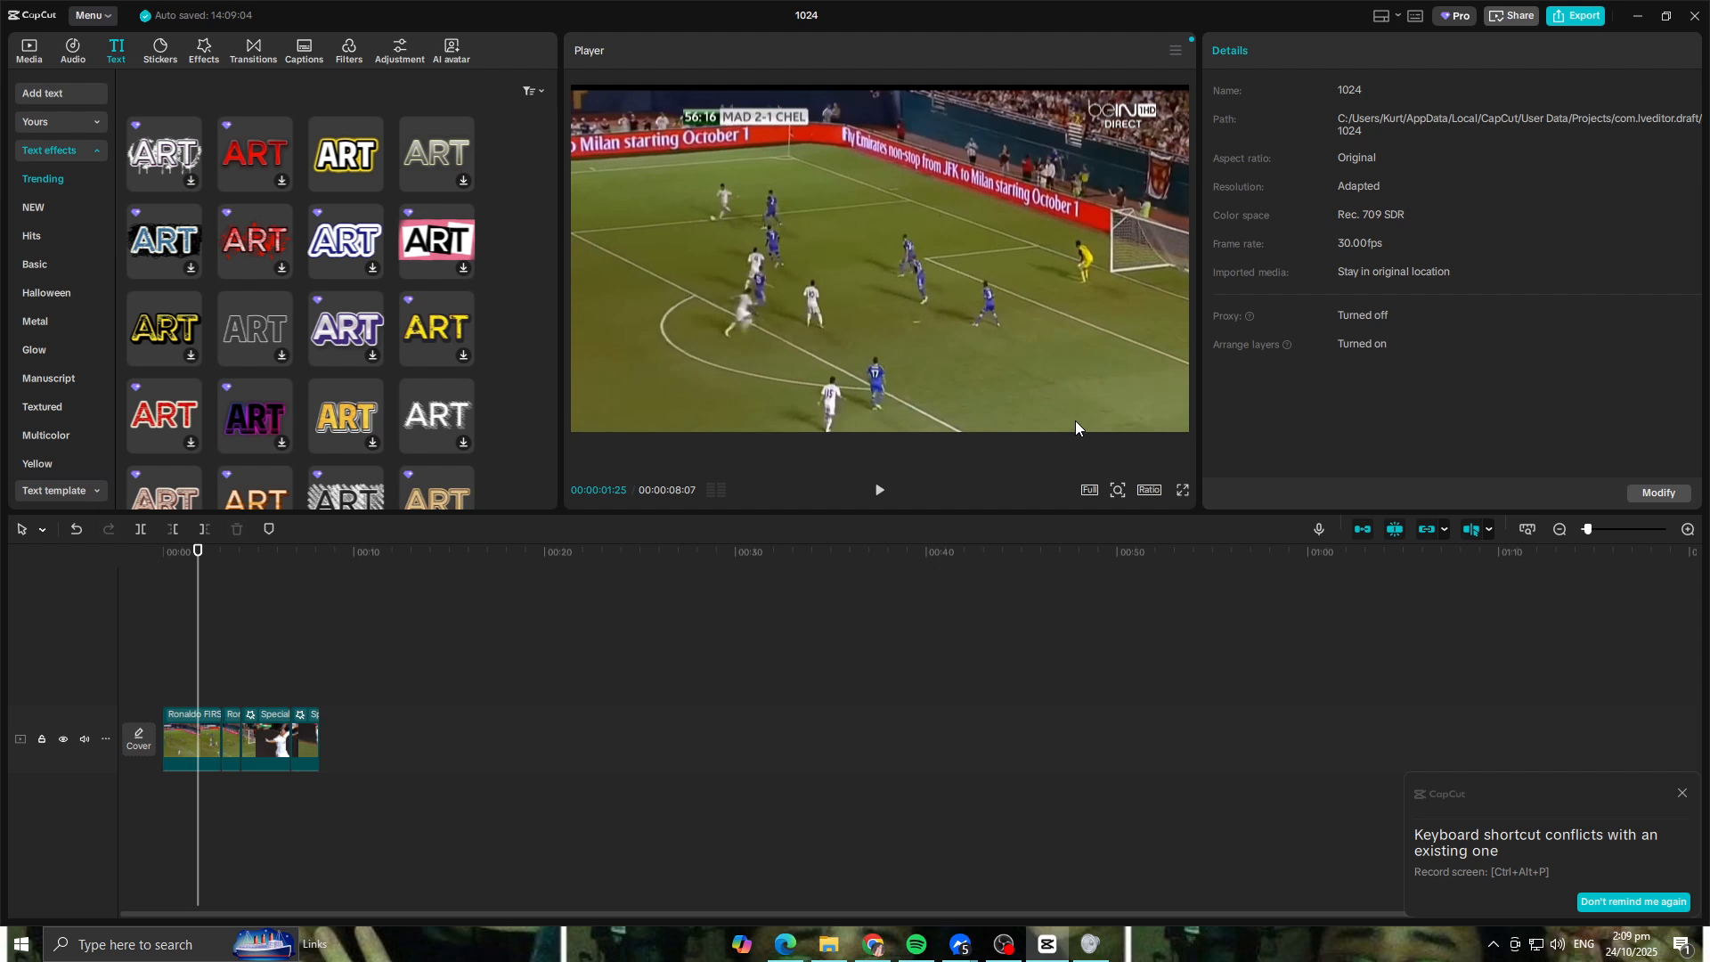
Step: Look through more trending text effects and play the edit from 00:00:01:25
scroll(334, 248, down, 3)
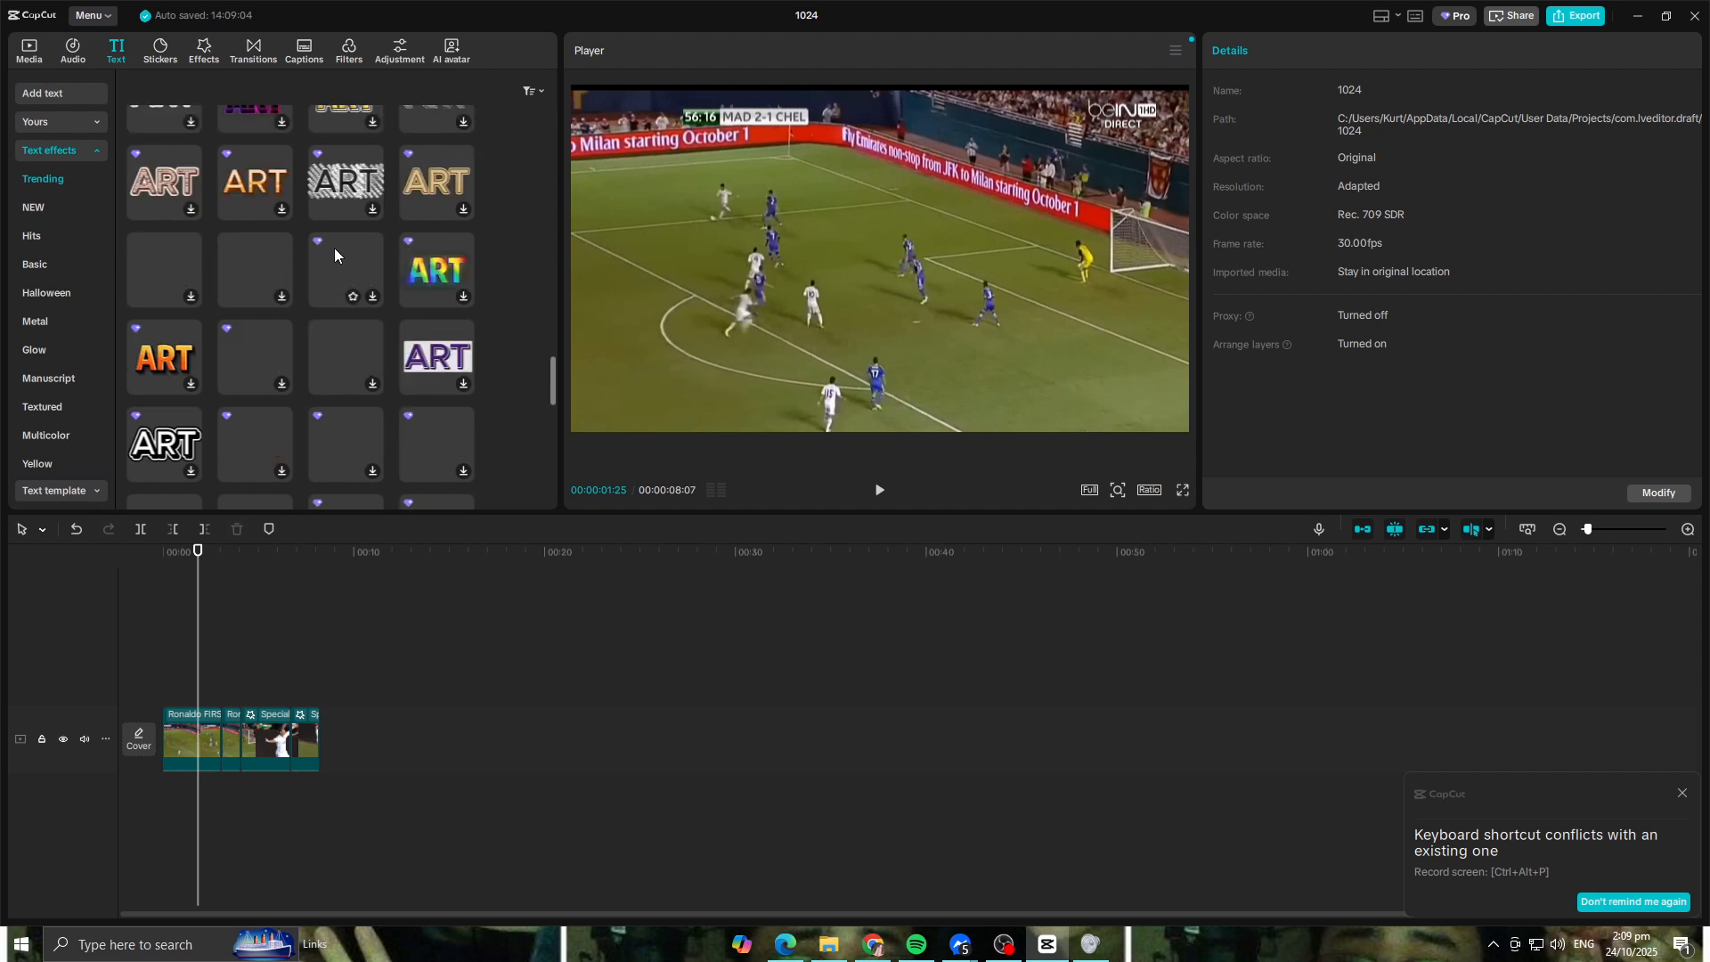
scroll(50, 264, down, 3)
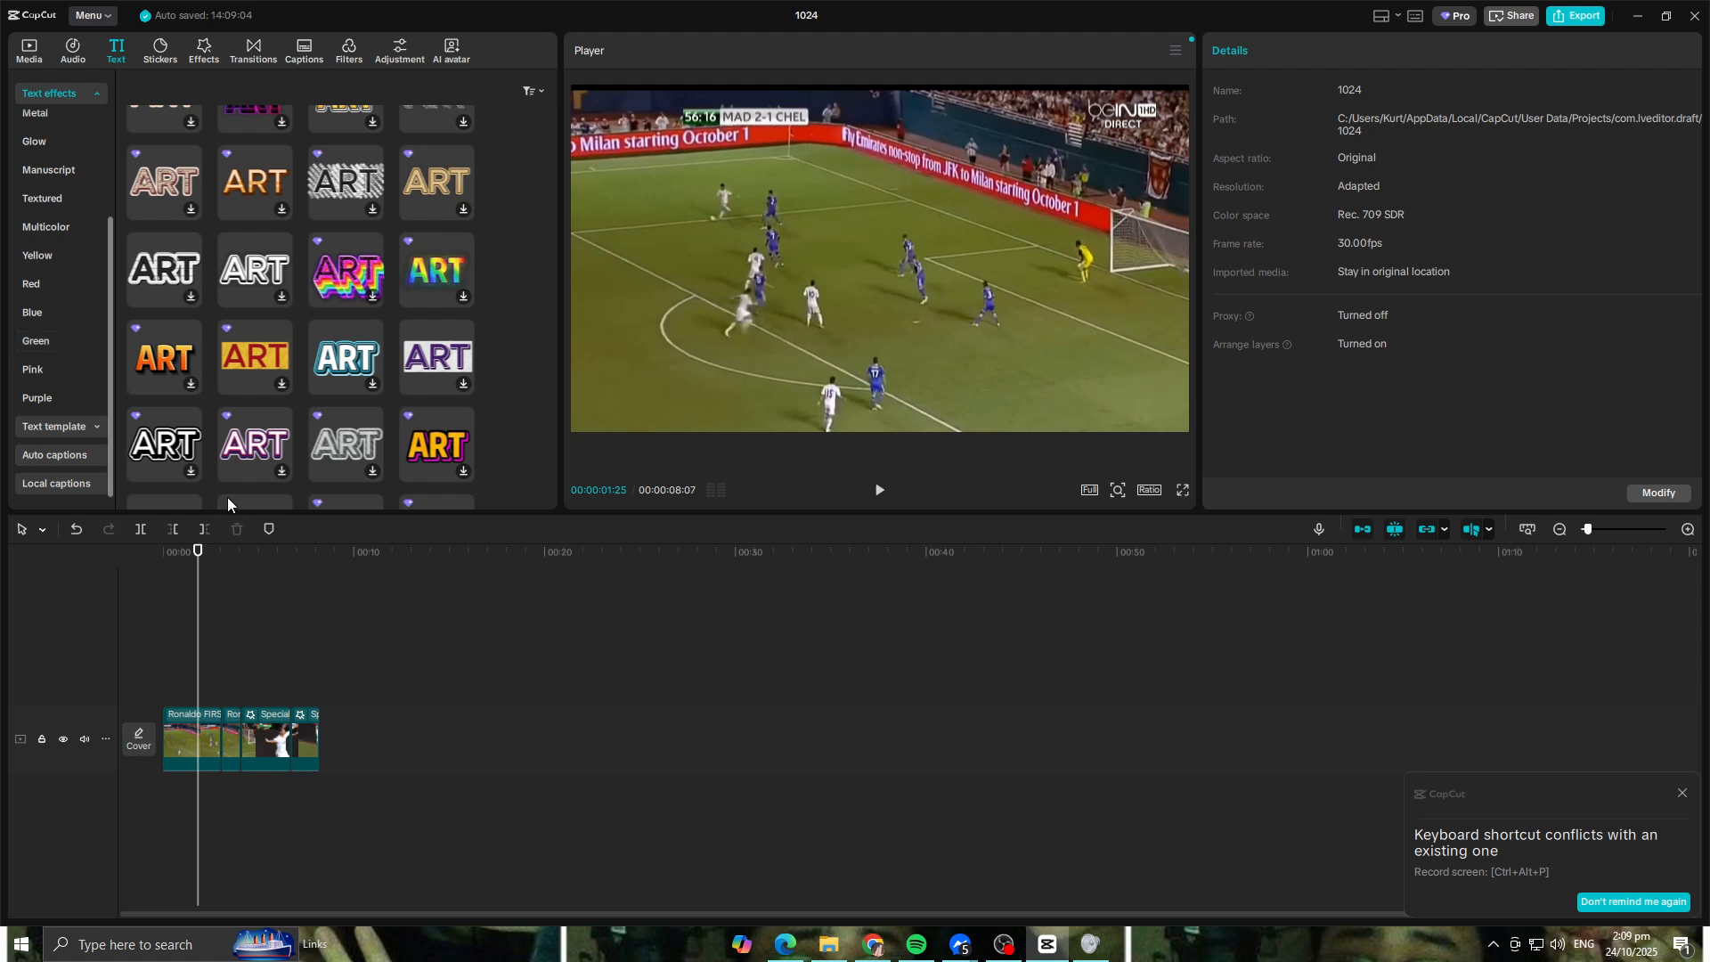
click(879, 492)
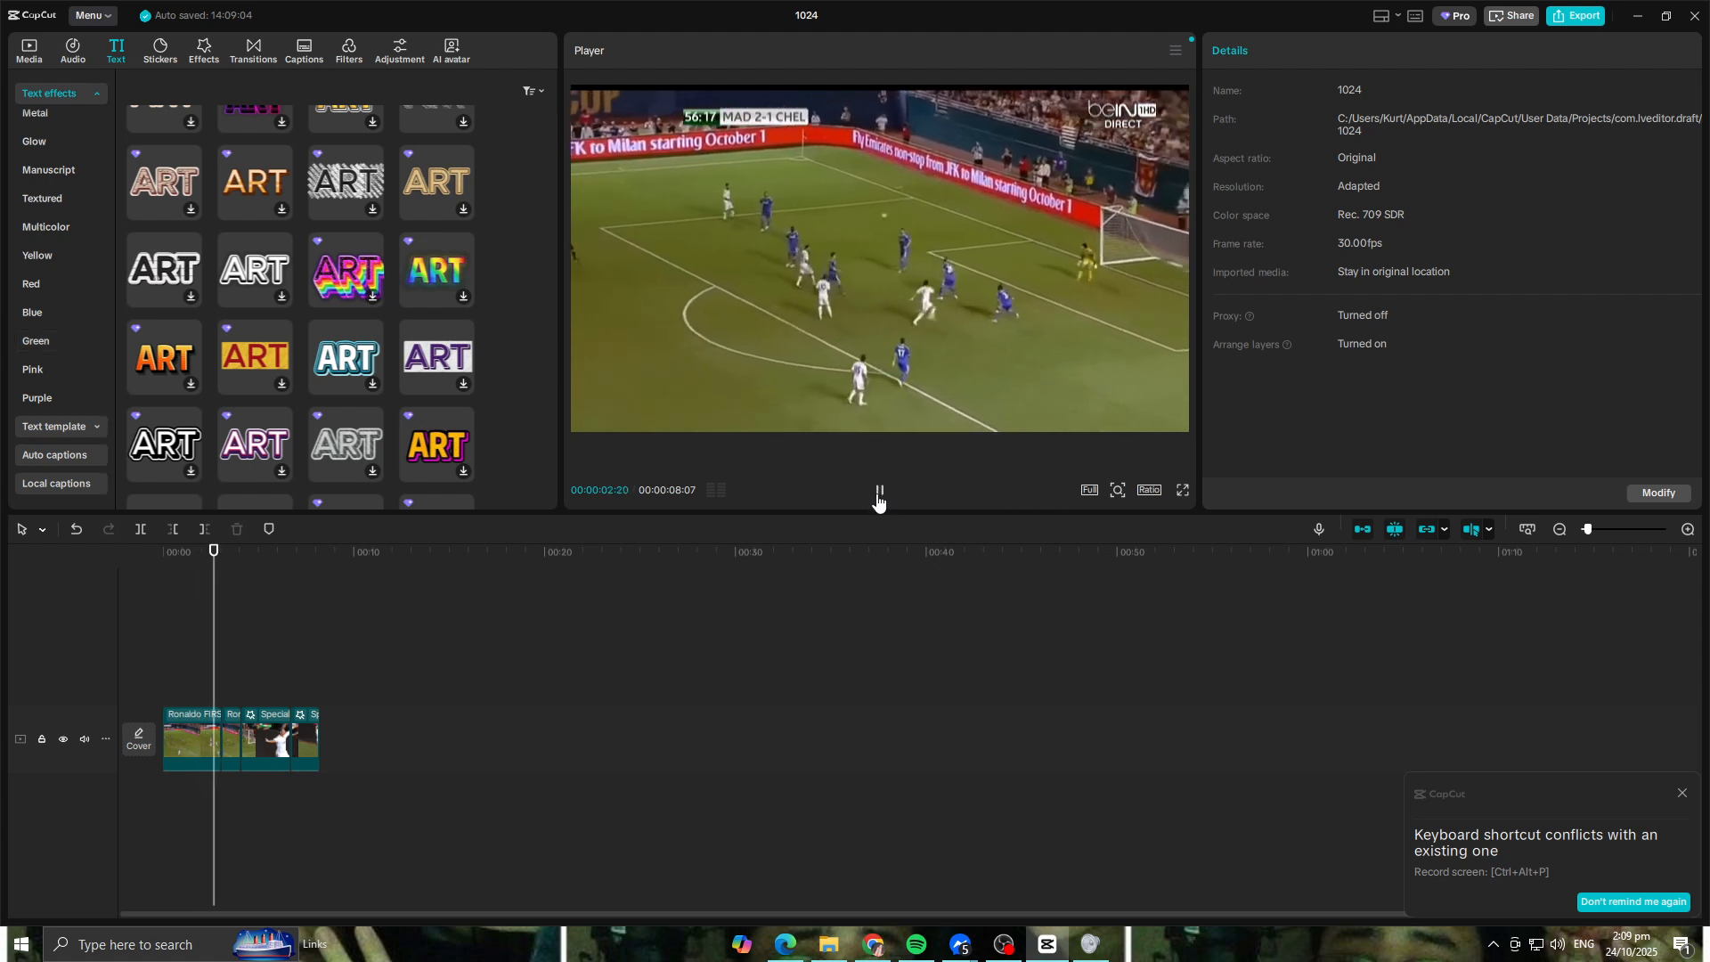